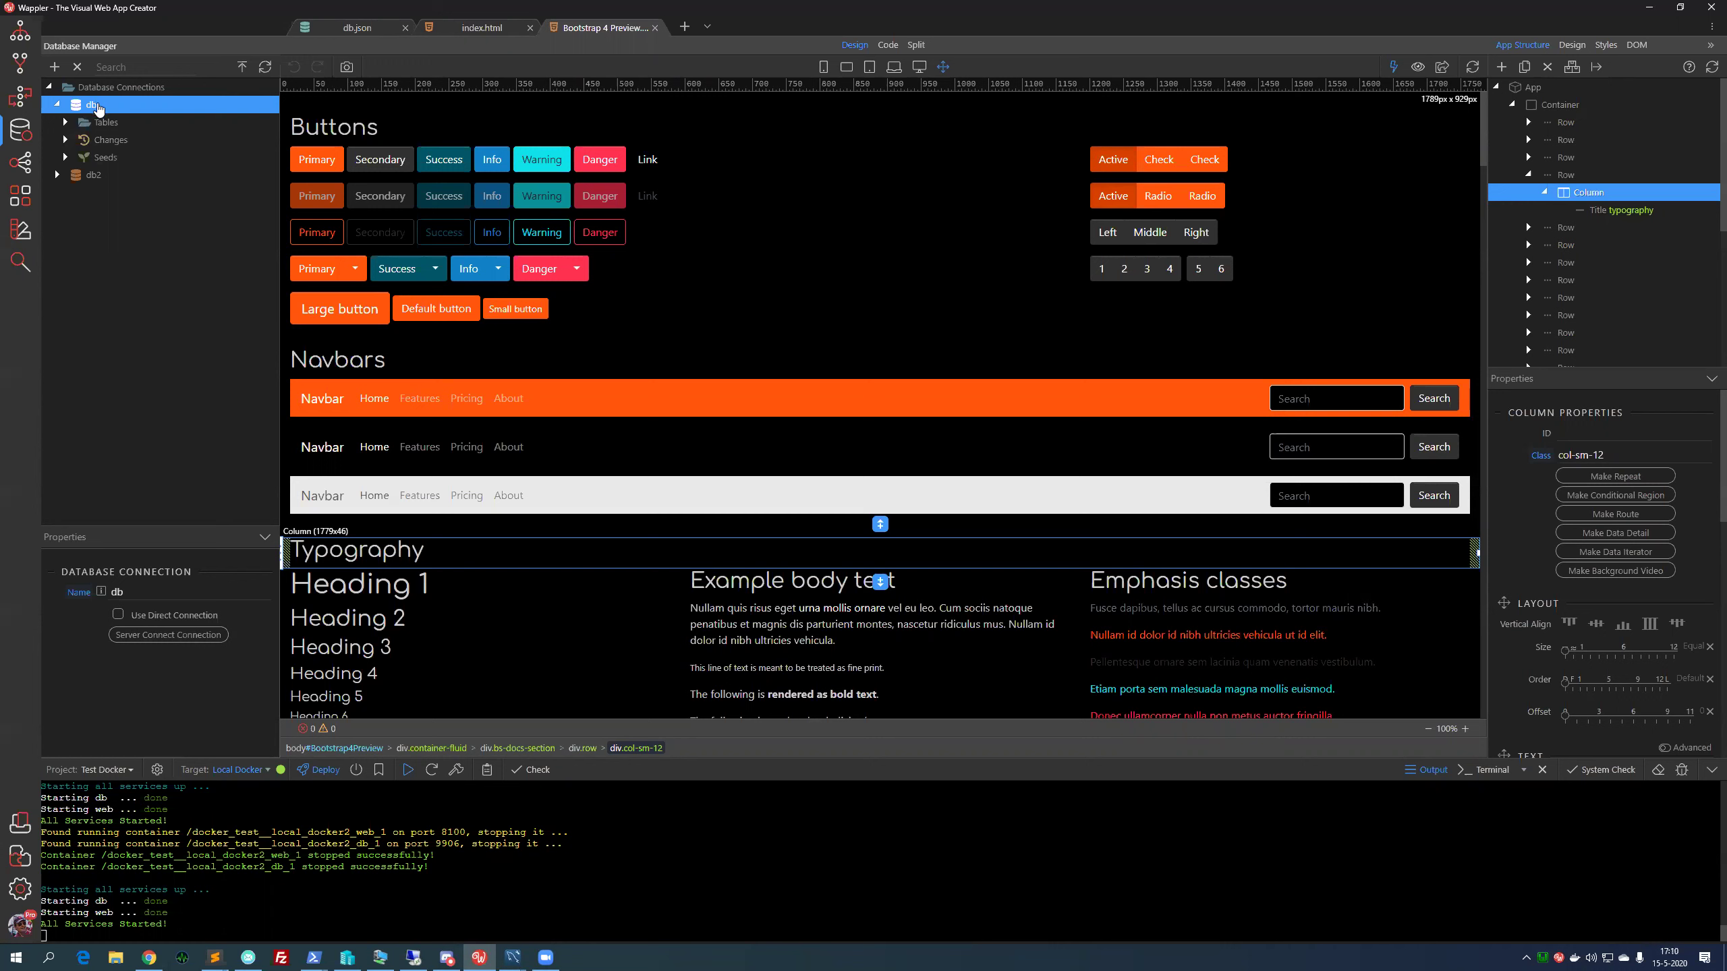
Review the server connection settings of the db database connection and close them without changes
left_click(173, 636)
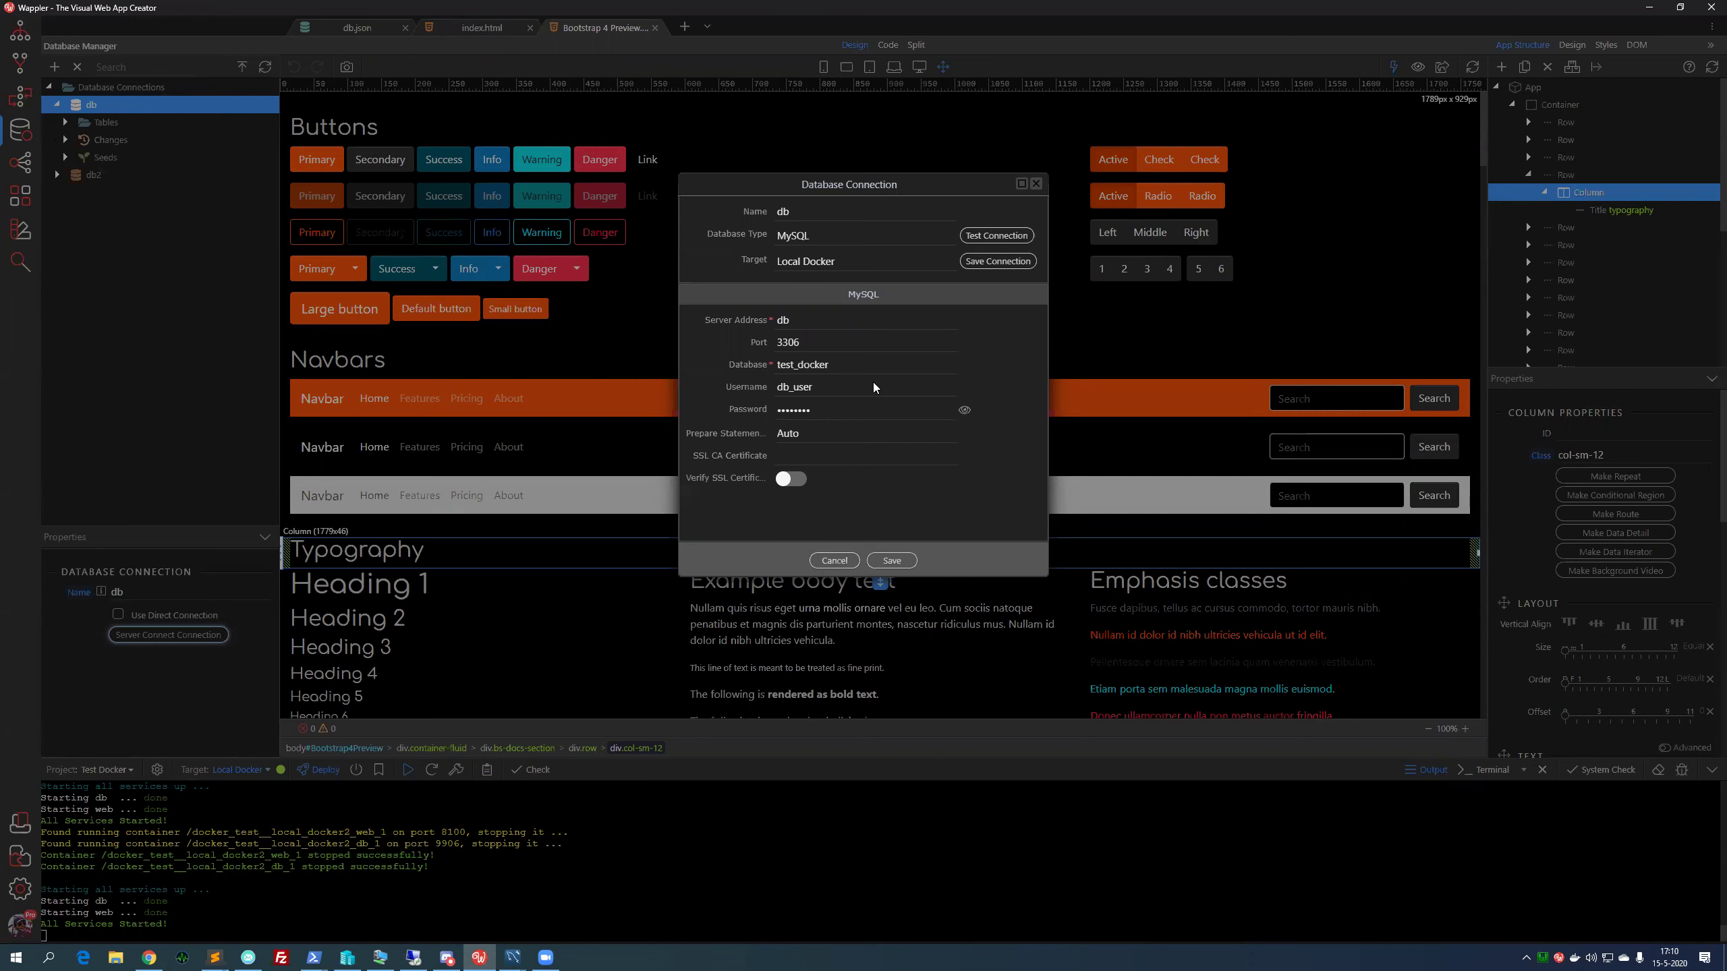
left_click(843, 559)
Inspect the connection options of the database connection step in the cars/get server action, and close them unchanged
left_click(16, 100)
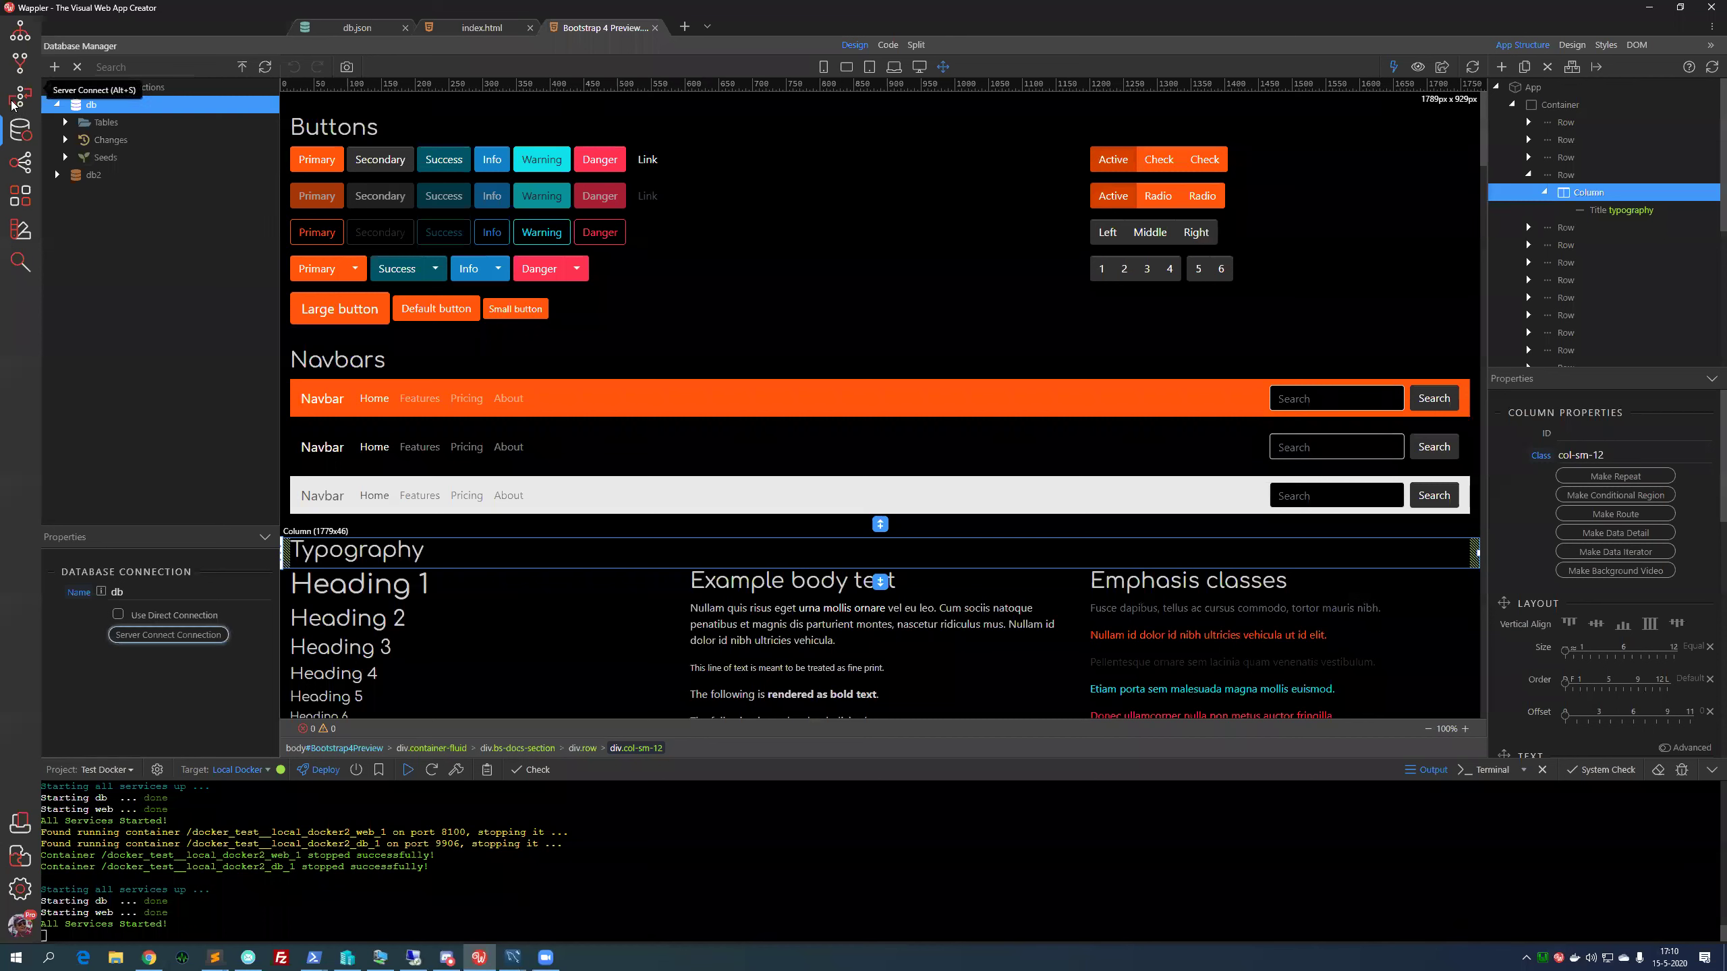
left_click(49, 87)
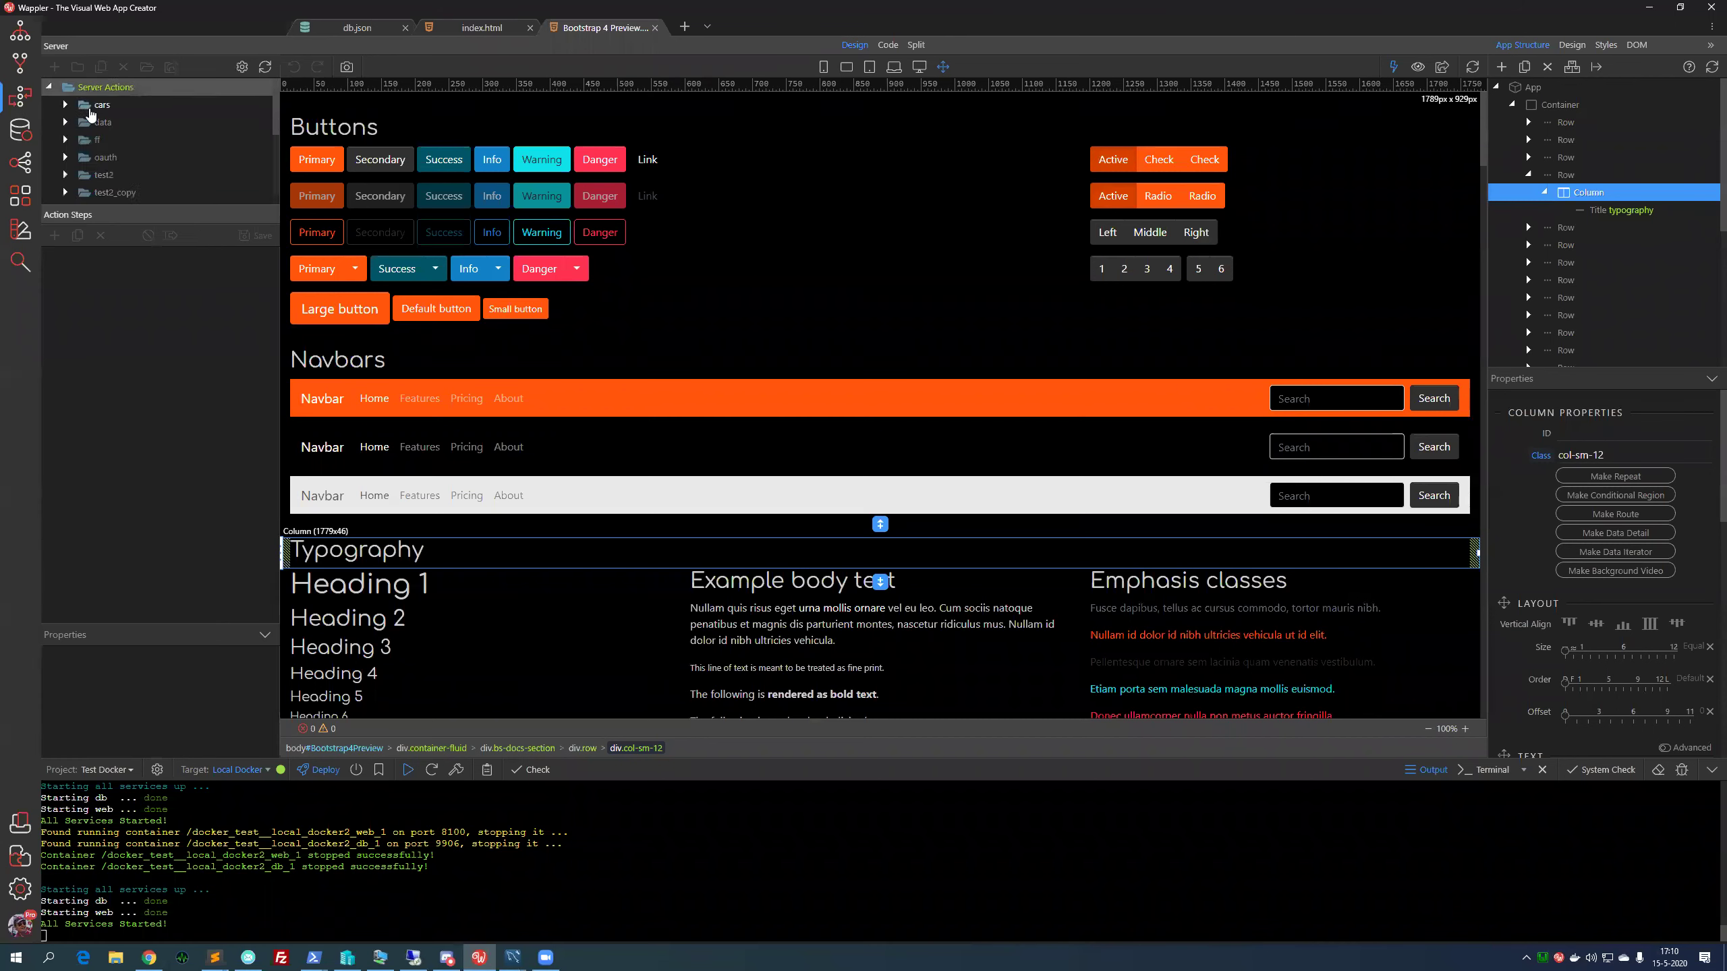
left_click(65, 104)
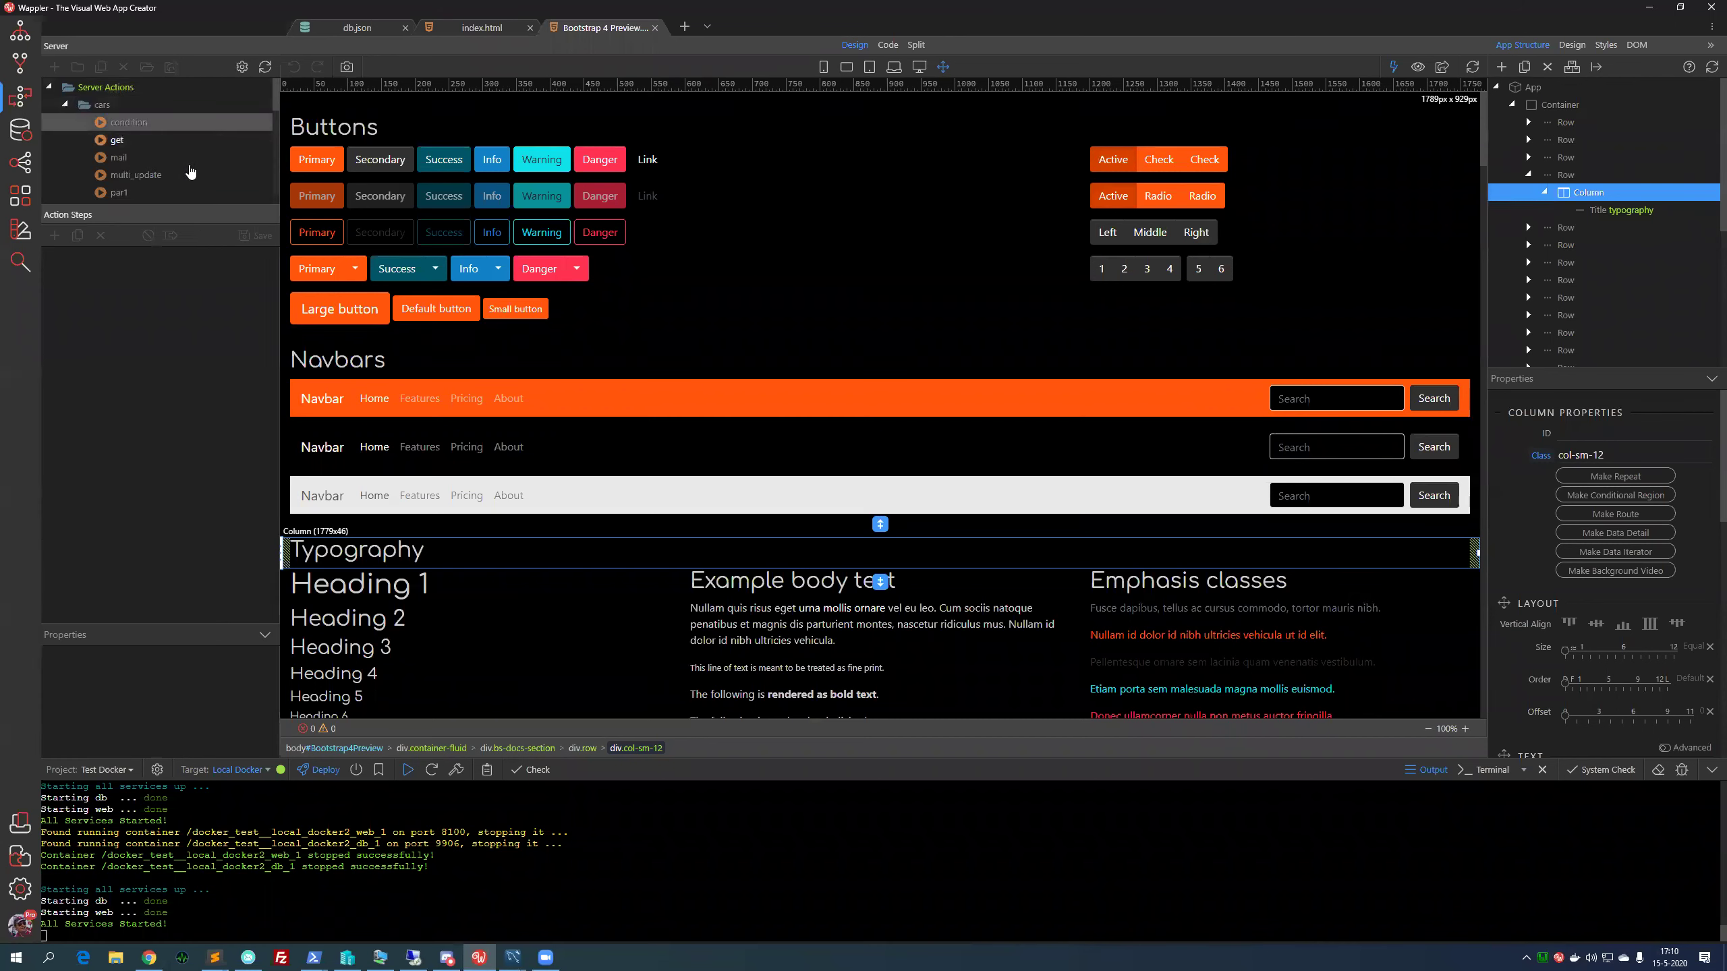
left_click(185, 140)
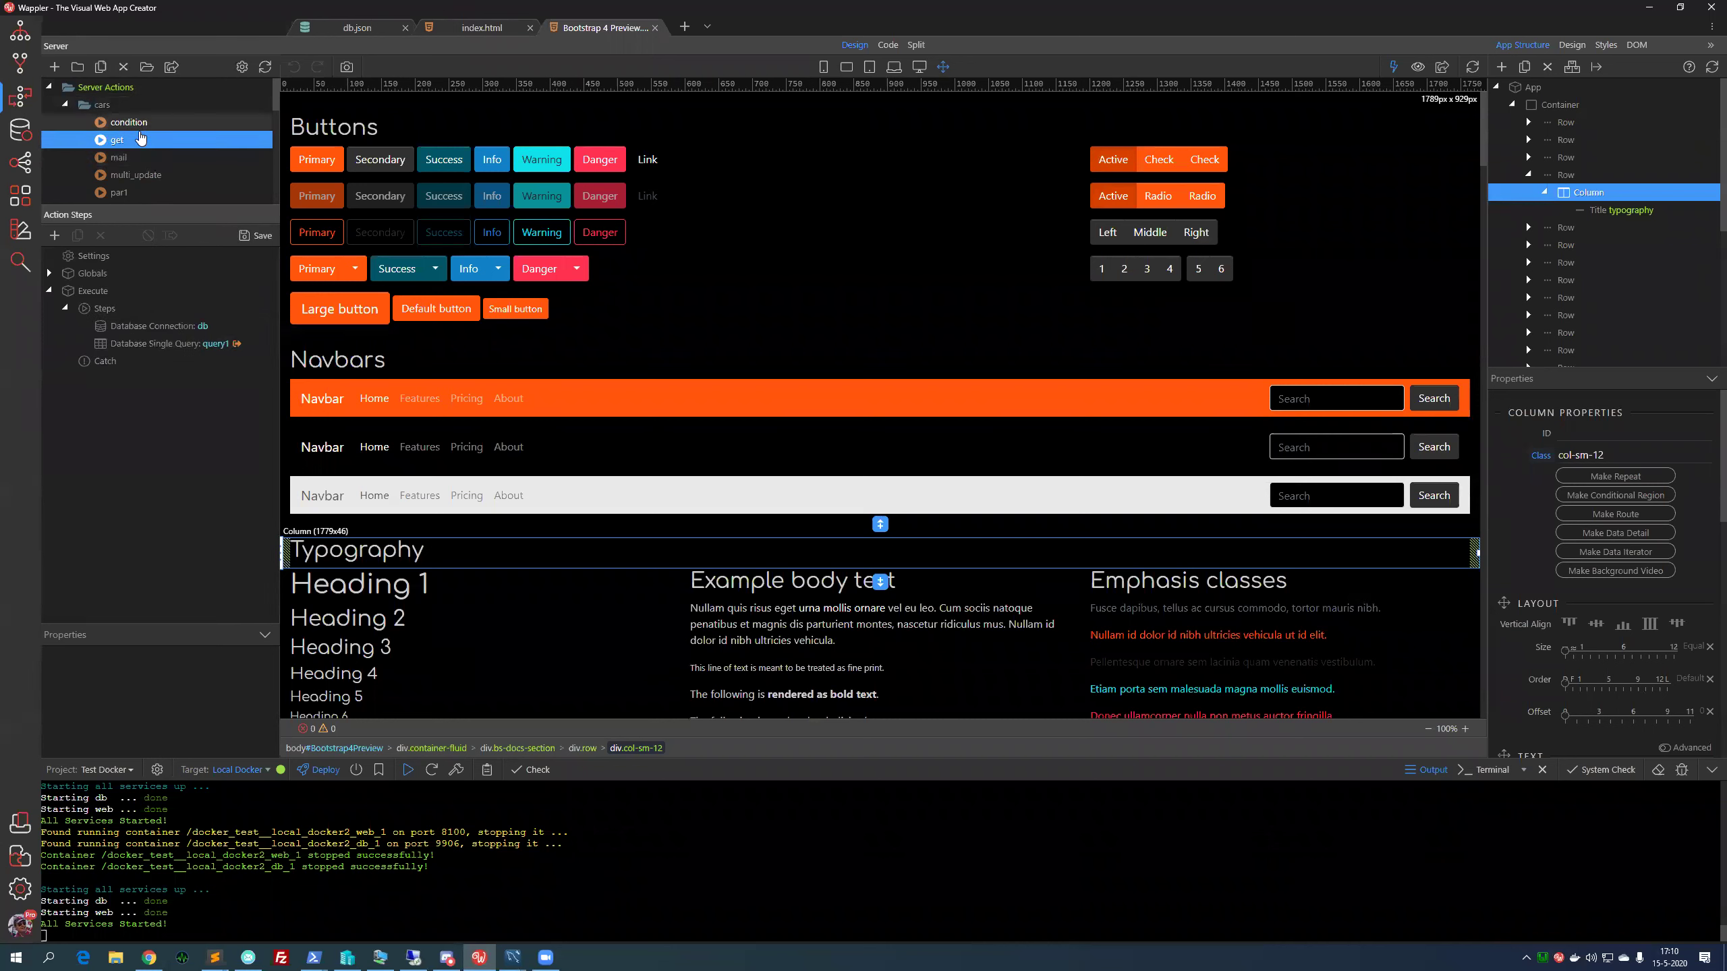
left_click(149, 327)
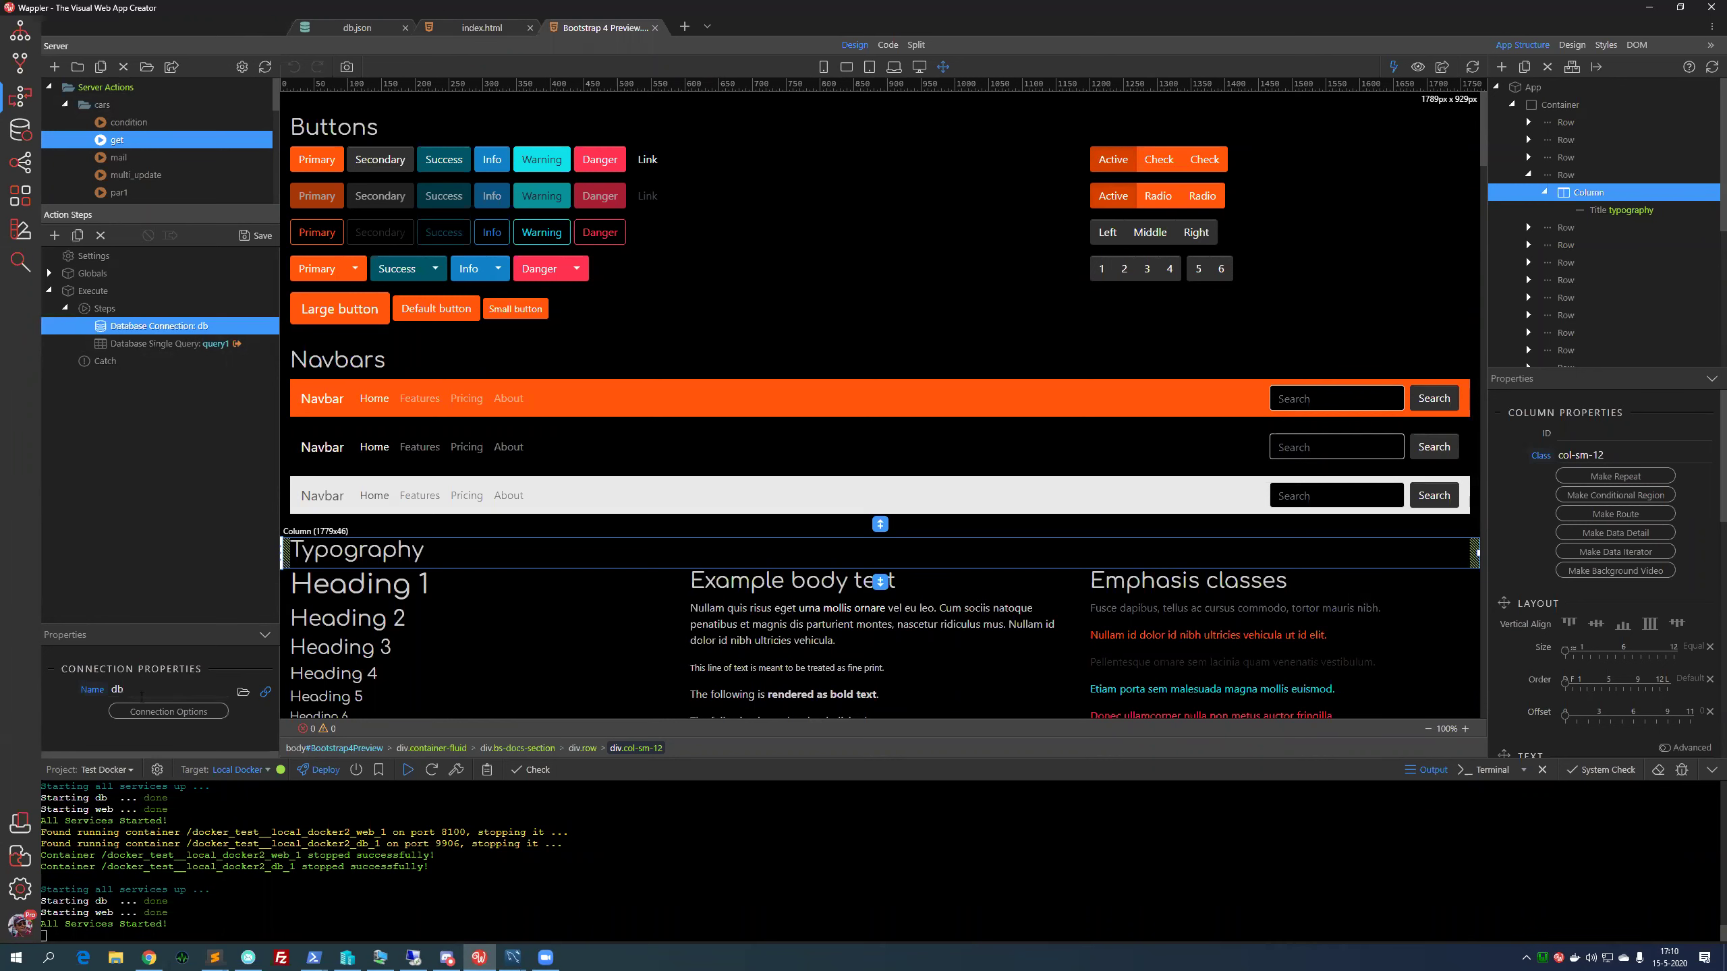
left_click(168, 712)
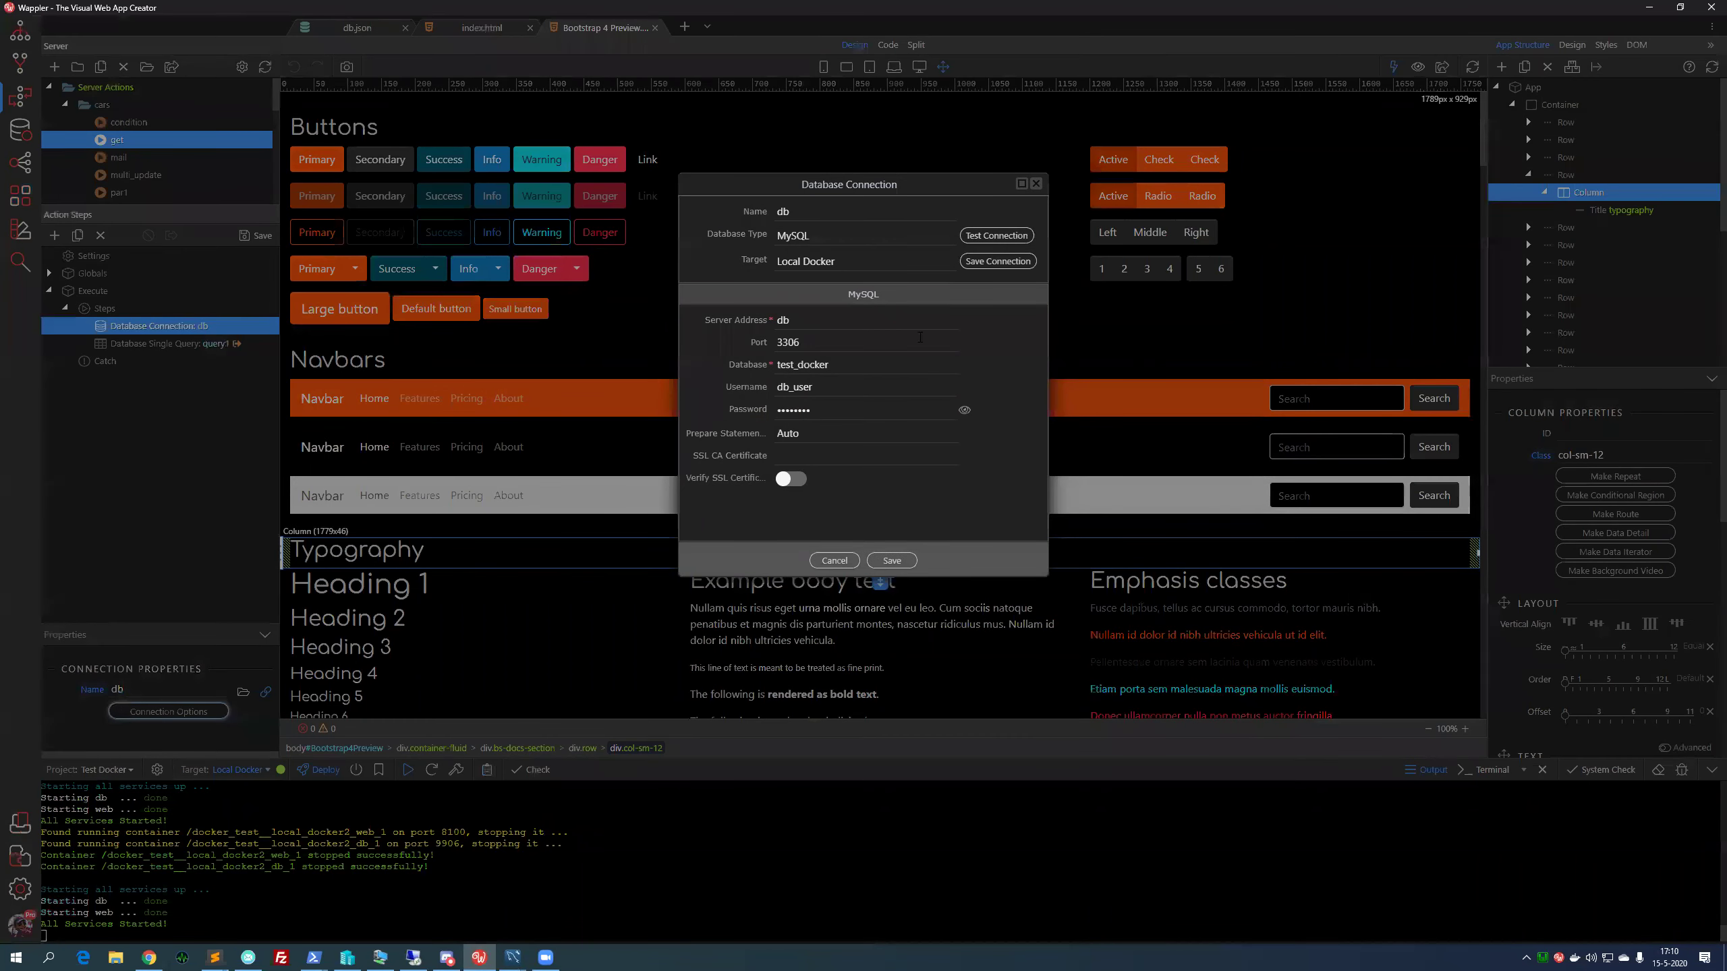
left_click(834, 561)
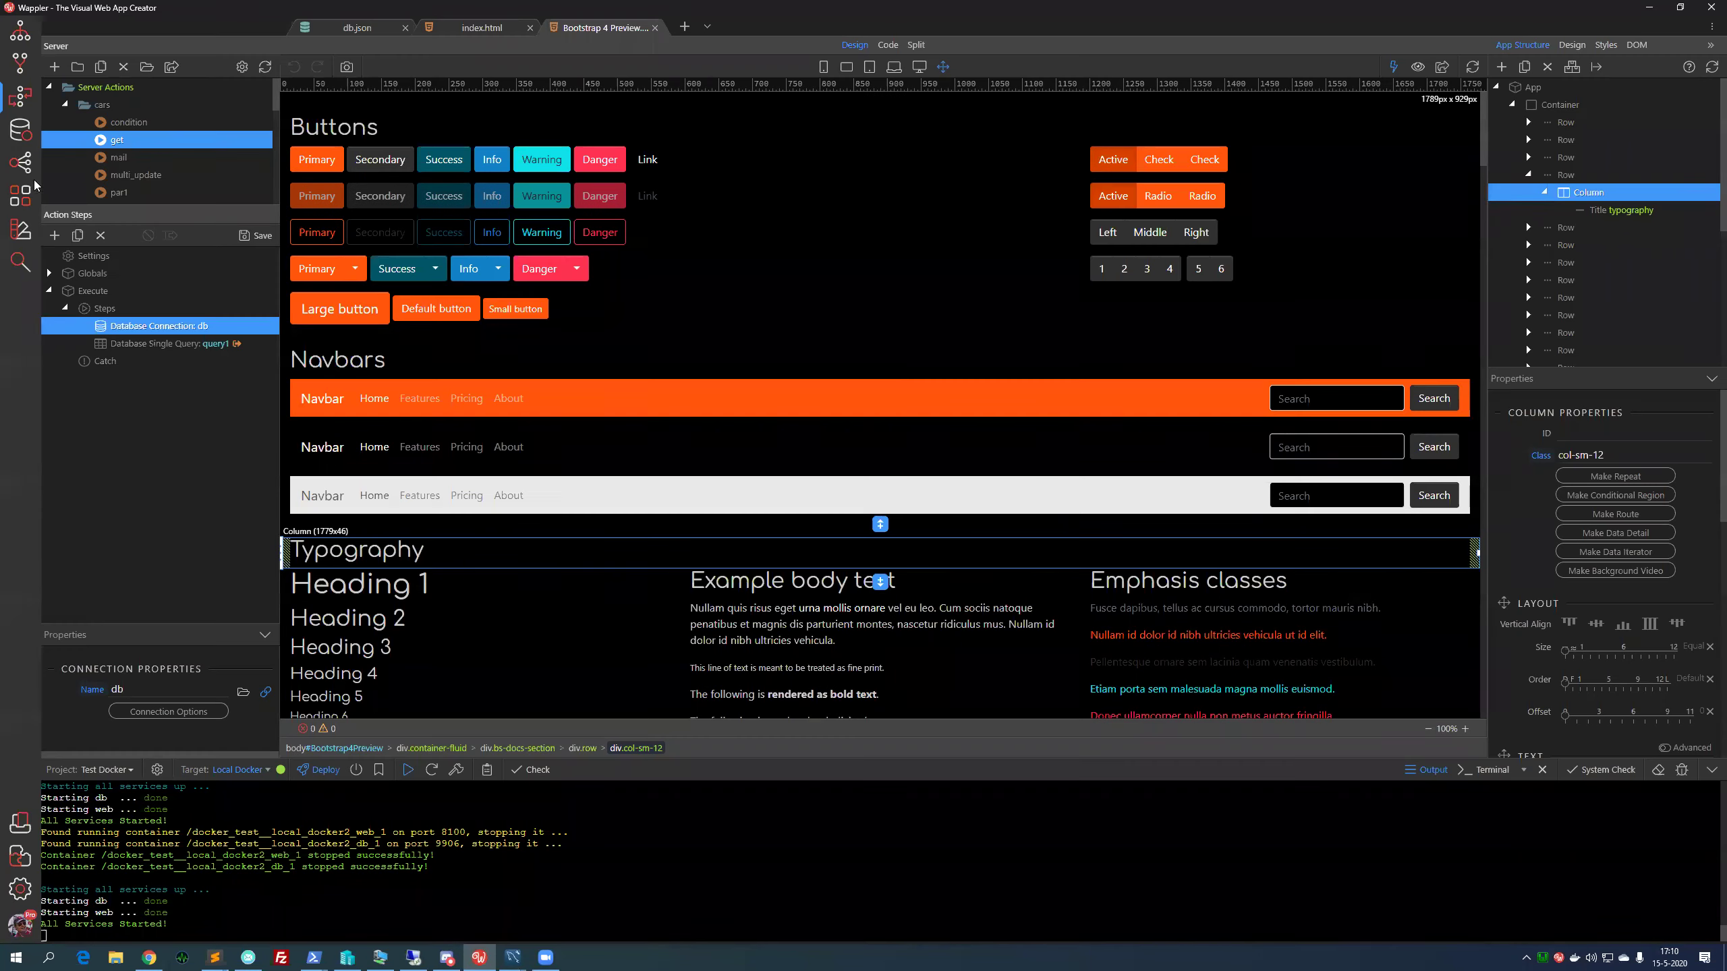
Return to the Database Manager and recheck the db connection's server connection settings without changing them
left_click(20, 130)
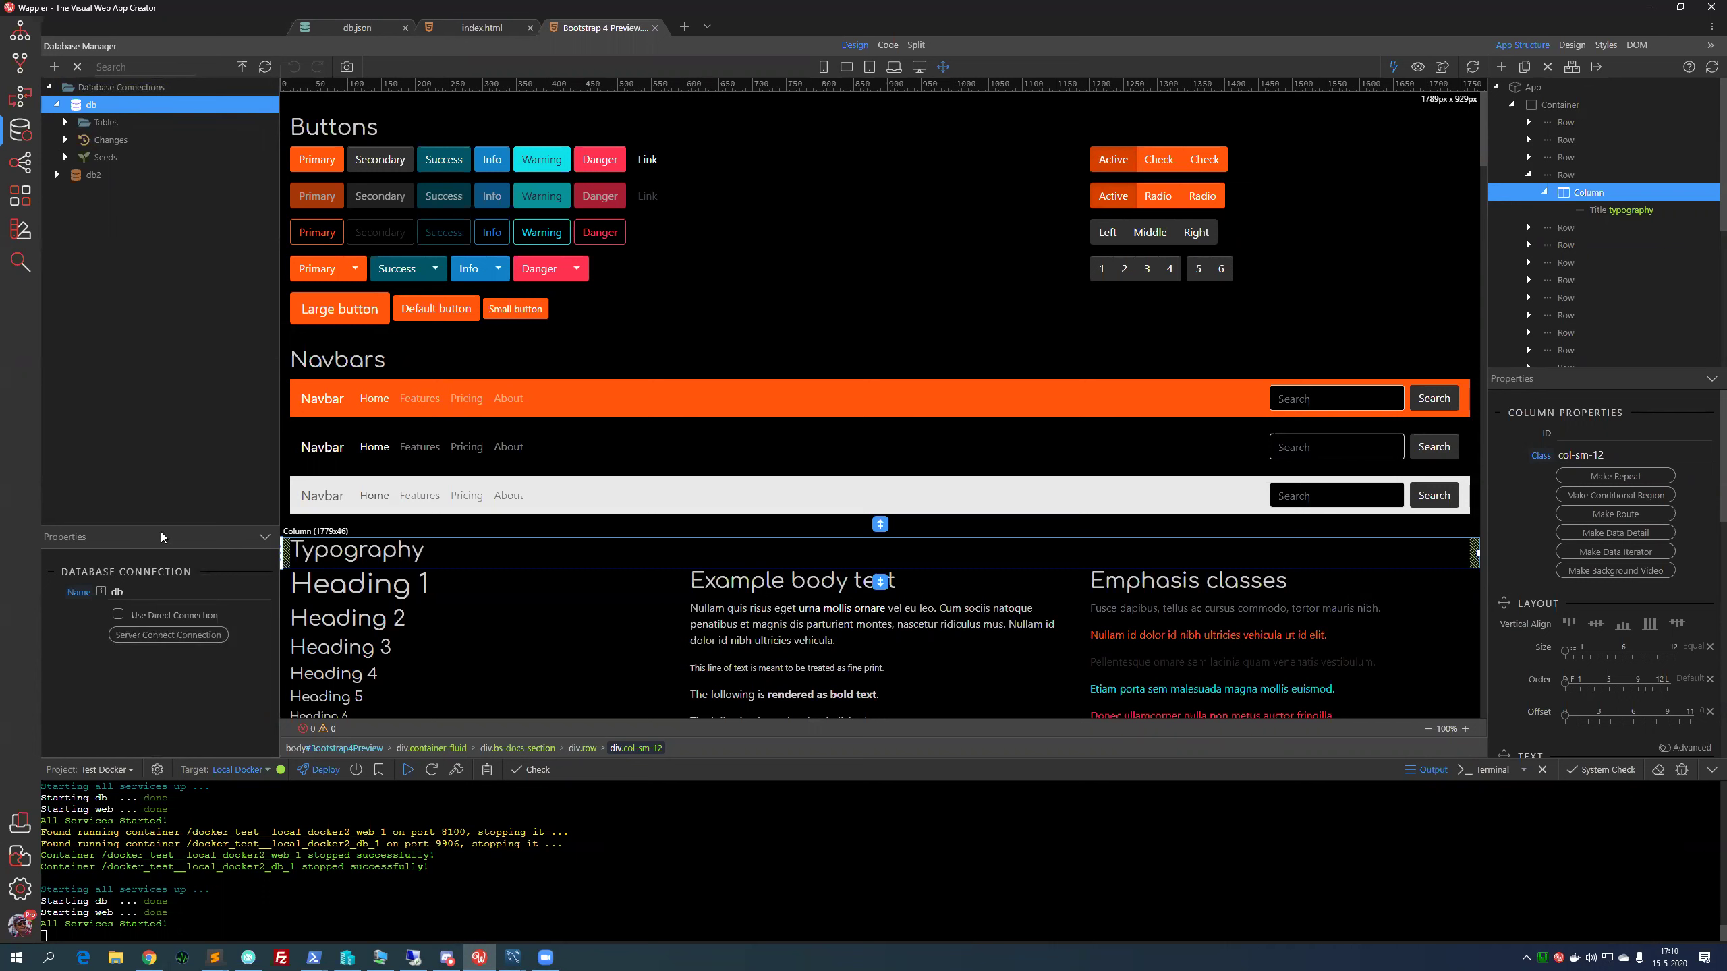
left_click(178, 637)
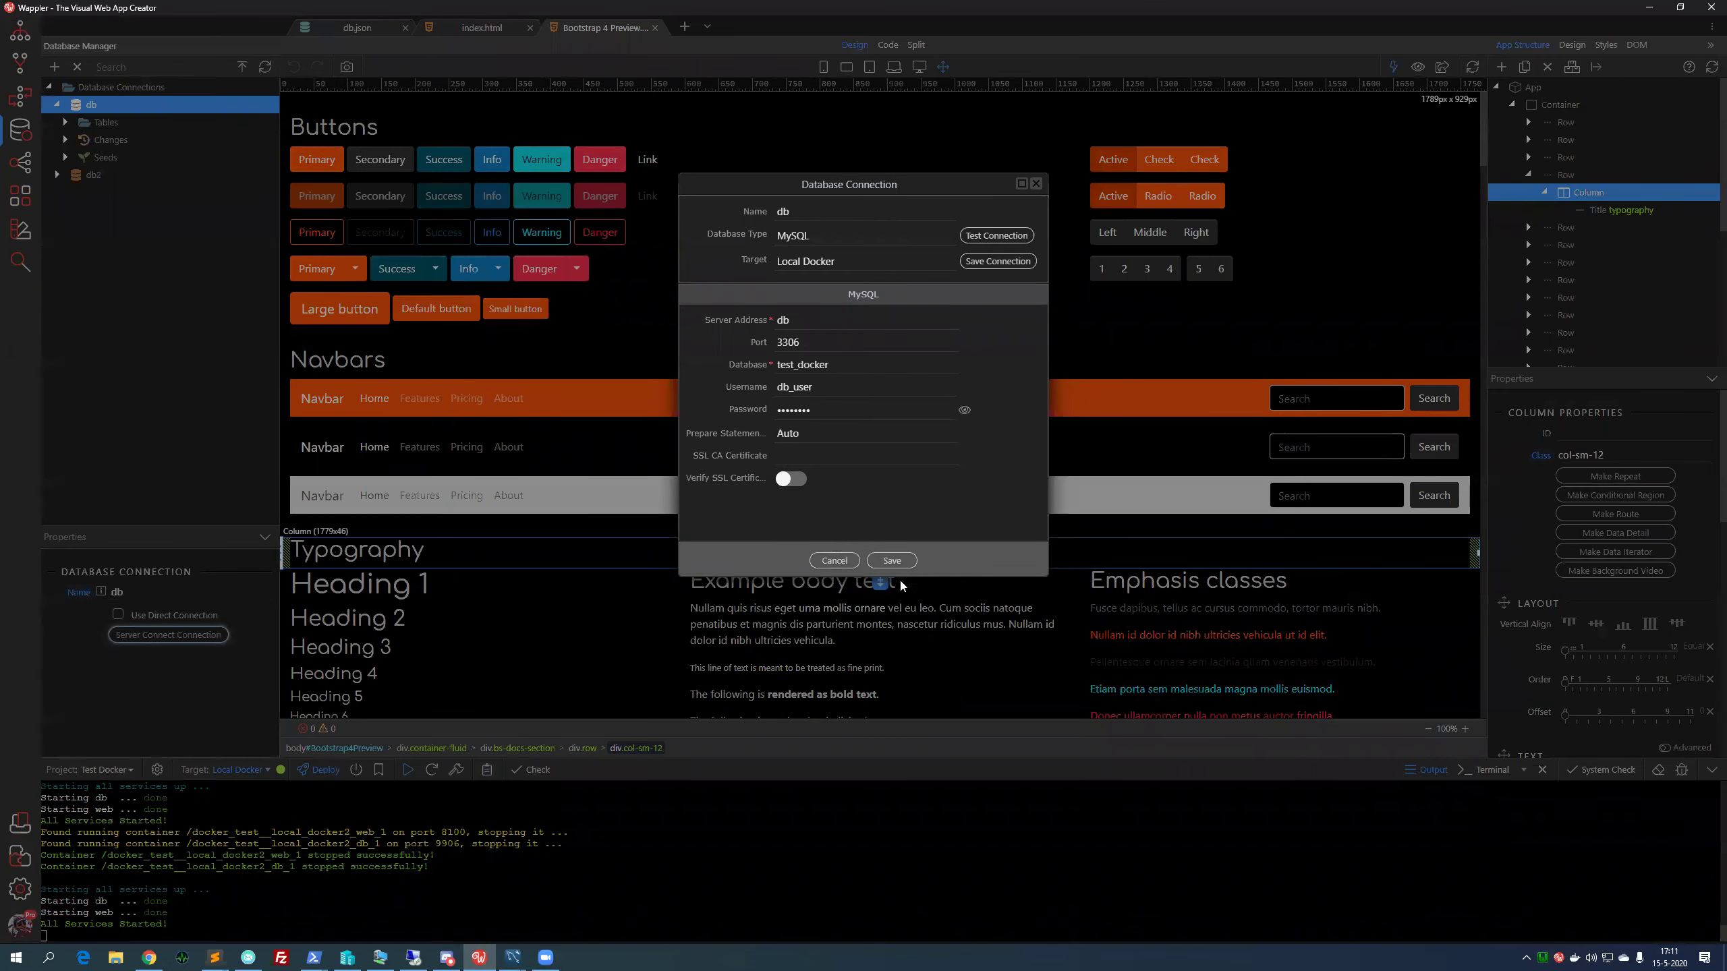
left_click(835, 561)
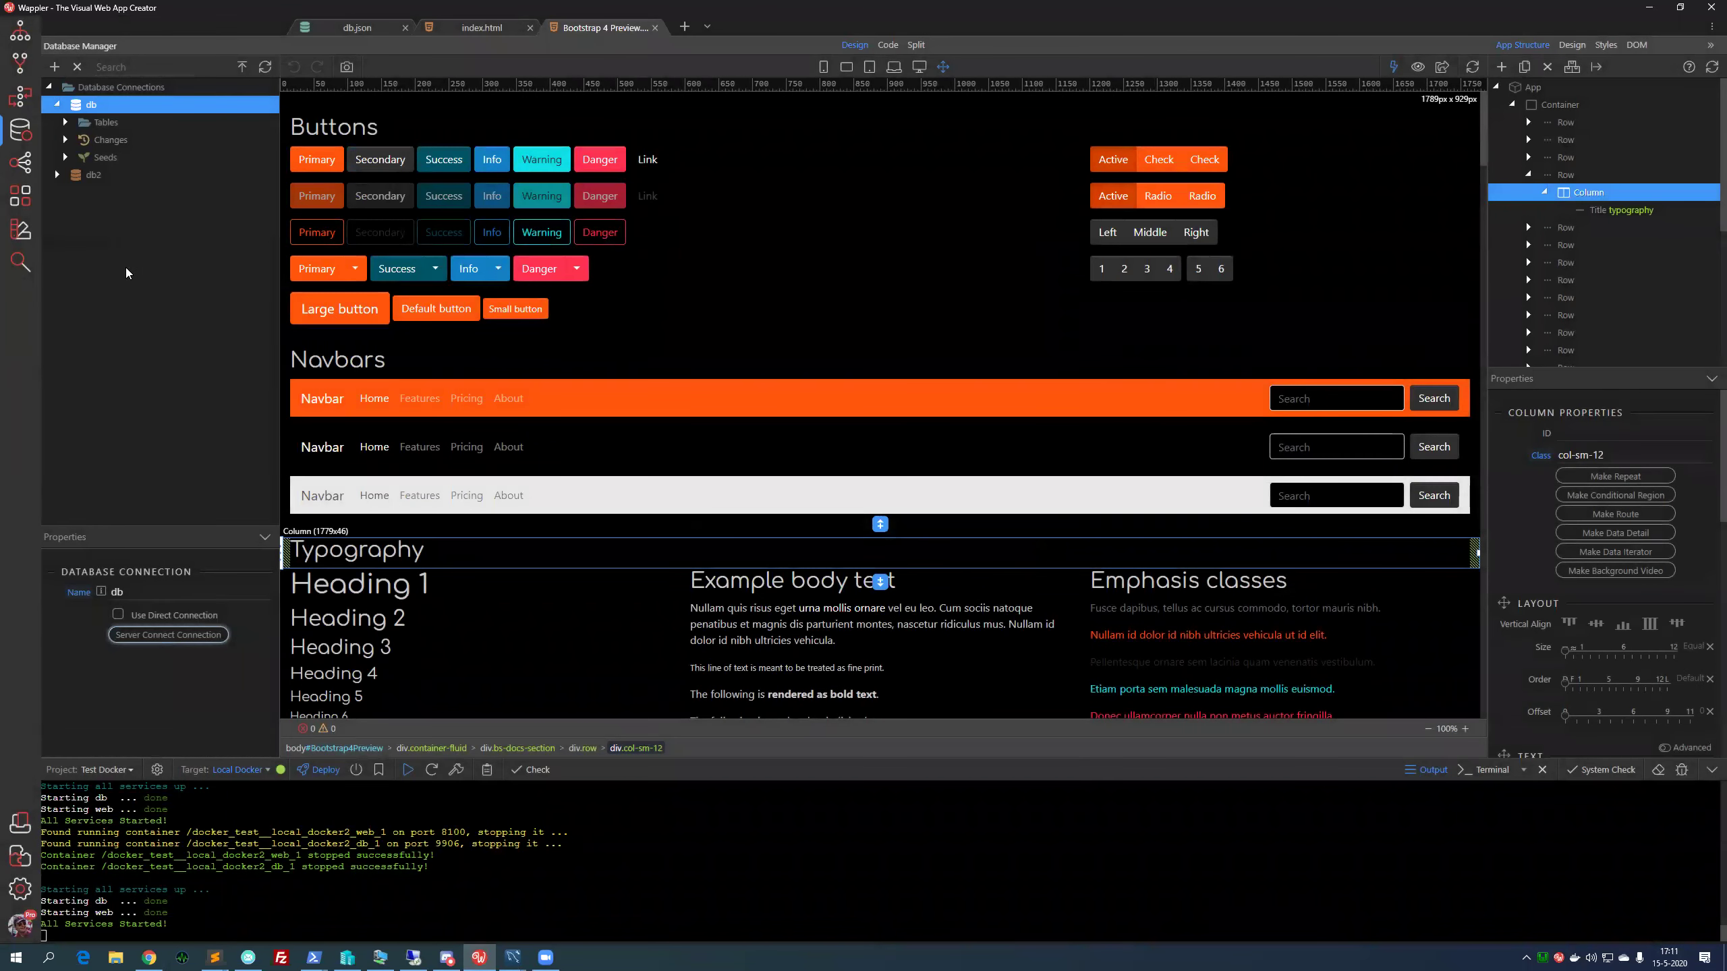
Expand the tables of the db connection and the Orders table's fields, and check the actions available for Orders
left_click(70, 124)
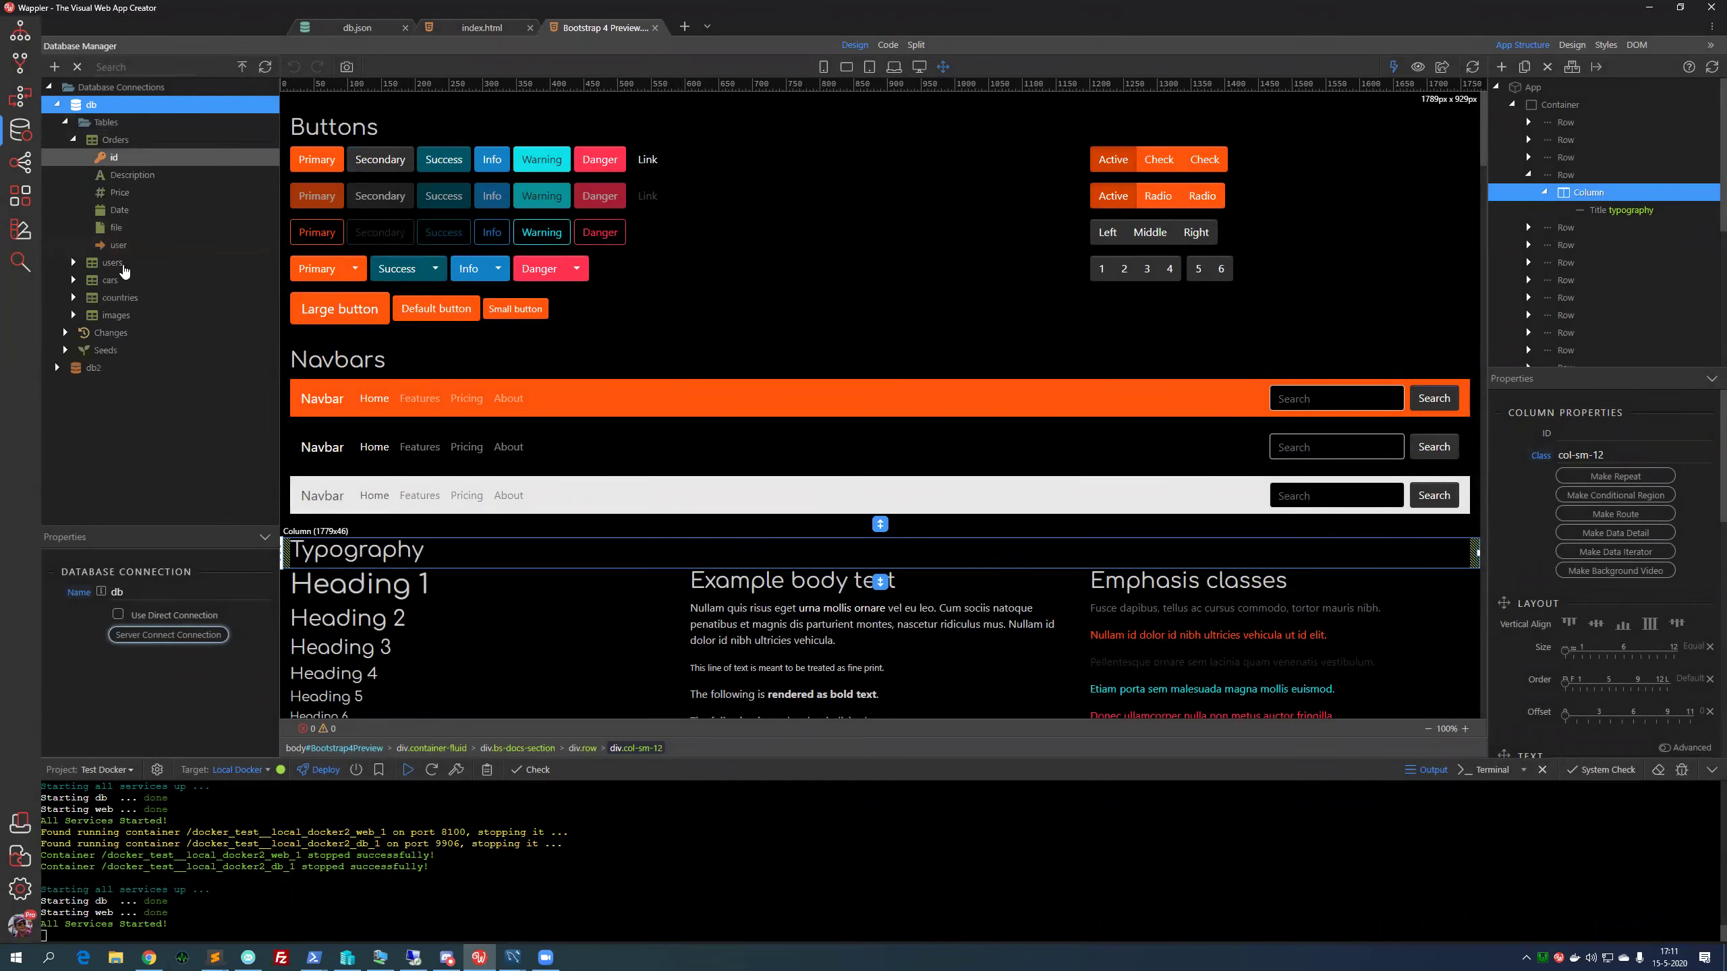
double_click(112, 140)
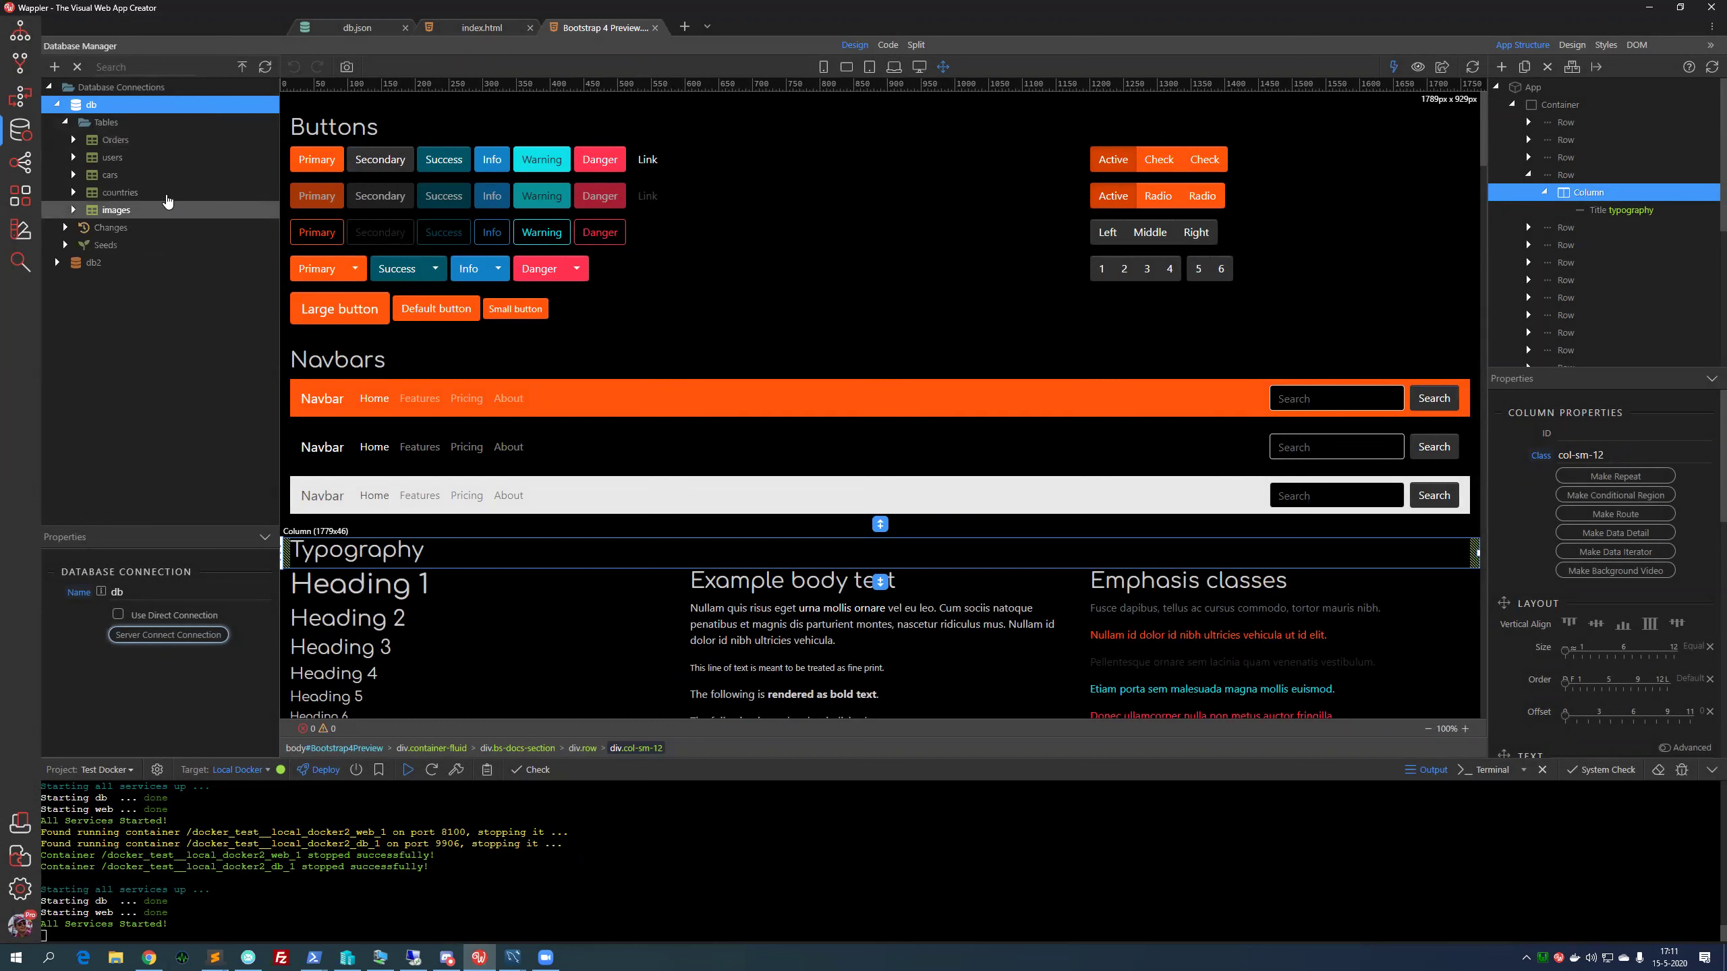
left_click(107, 123)
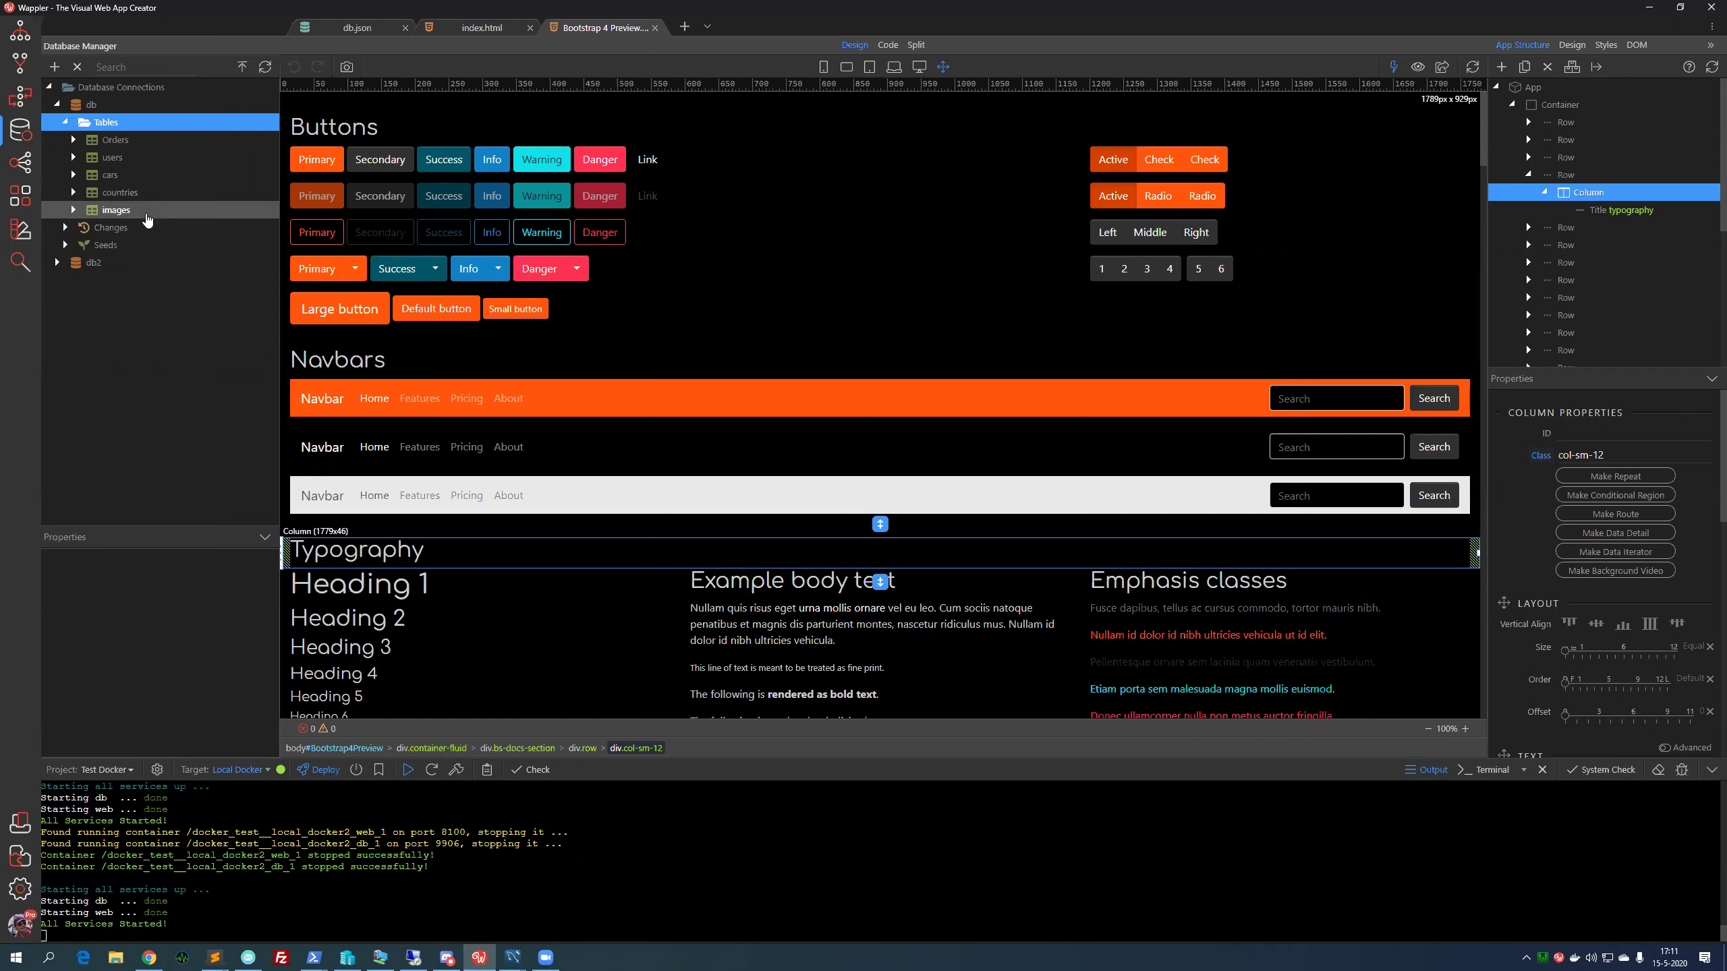
left_click(80, 140)
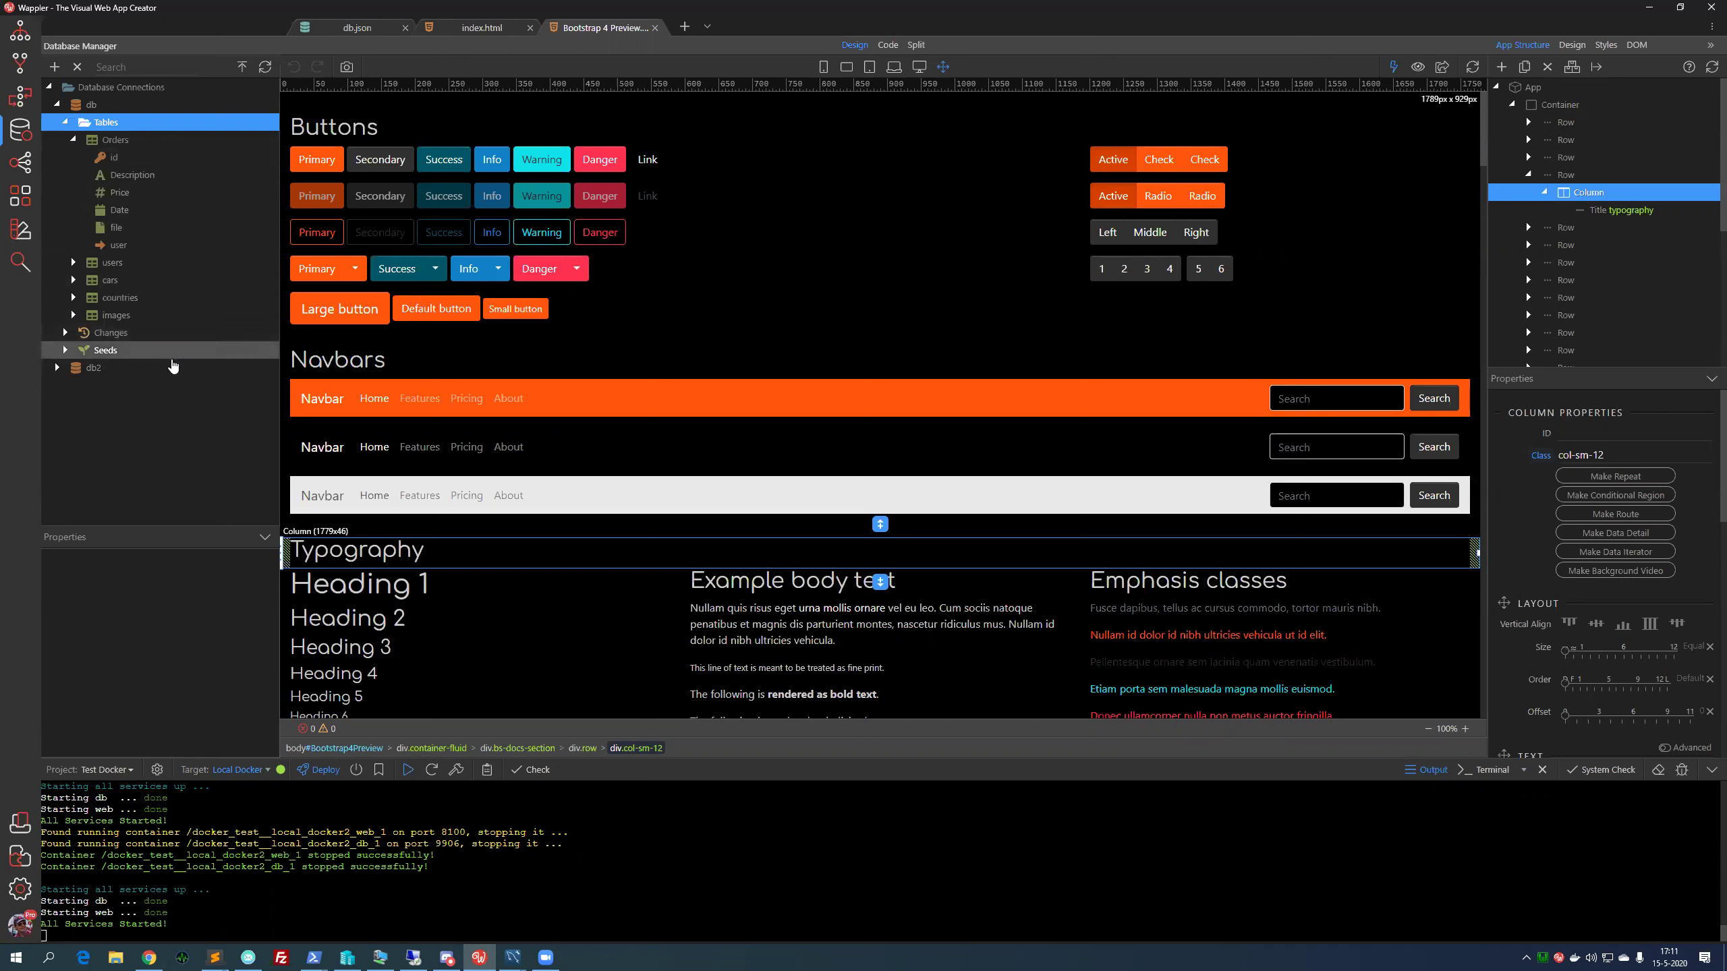
right_click(115, 125)
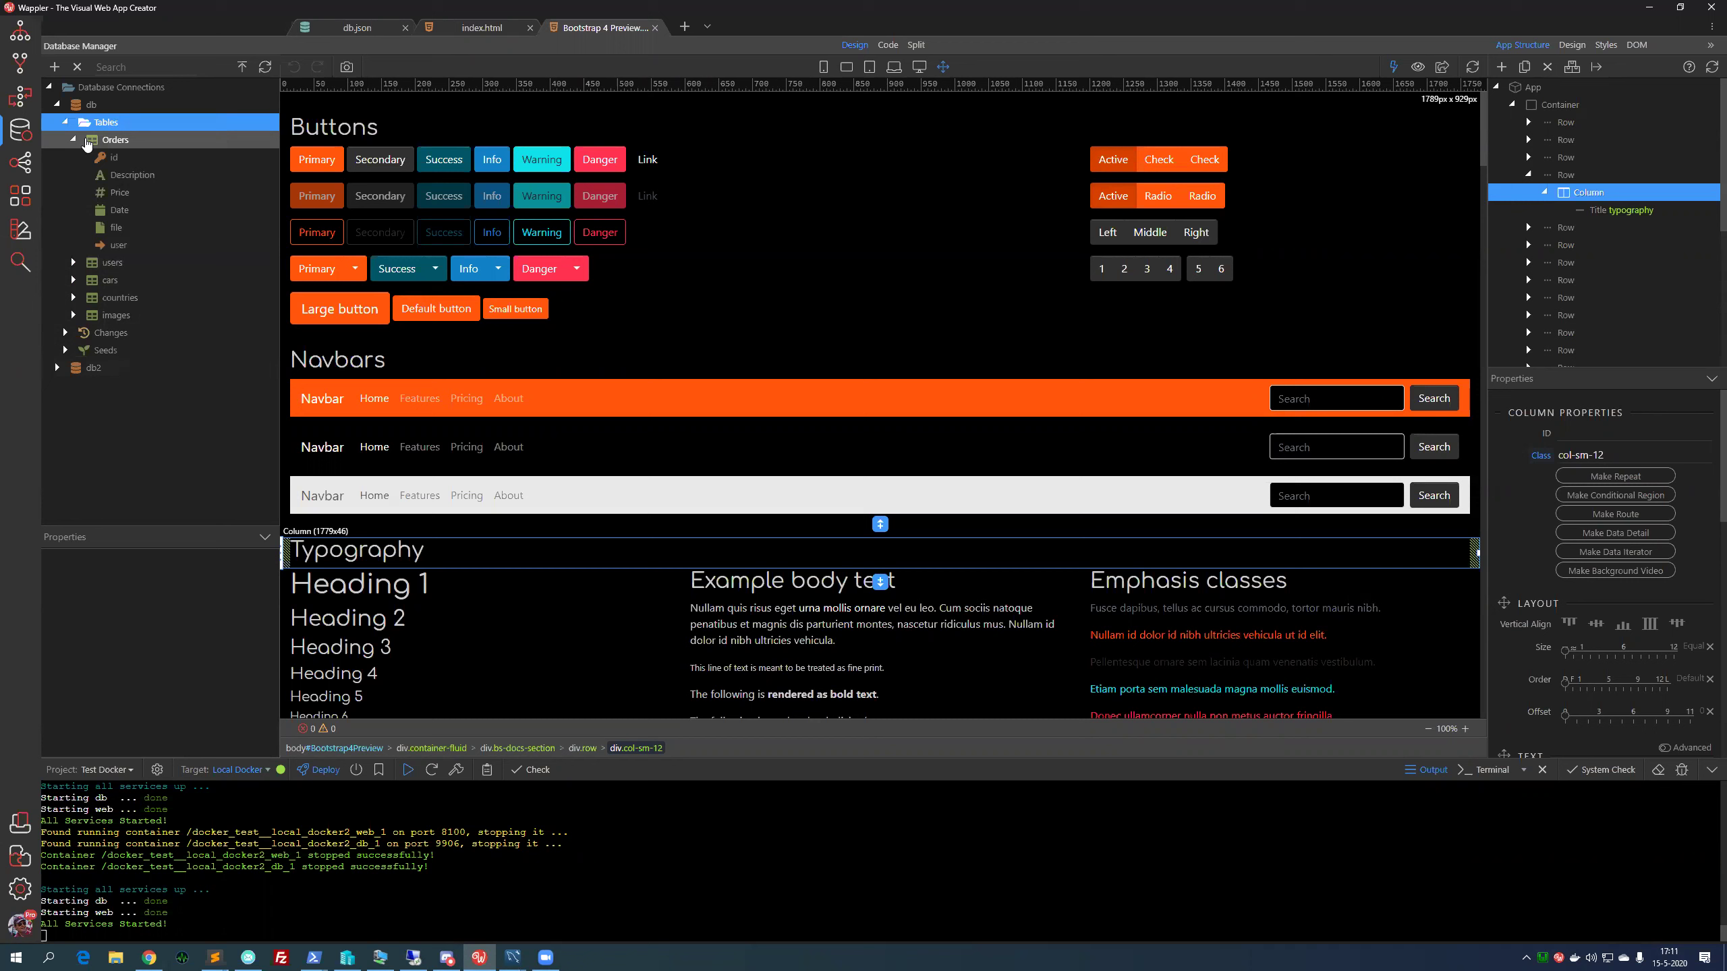
left_click(115, 140)
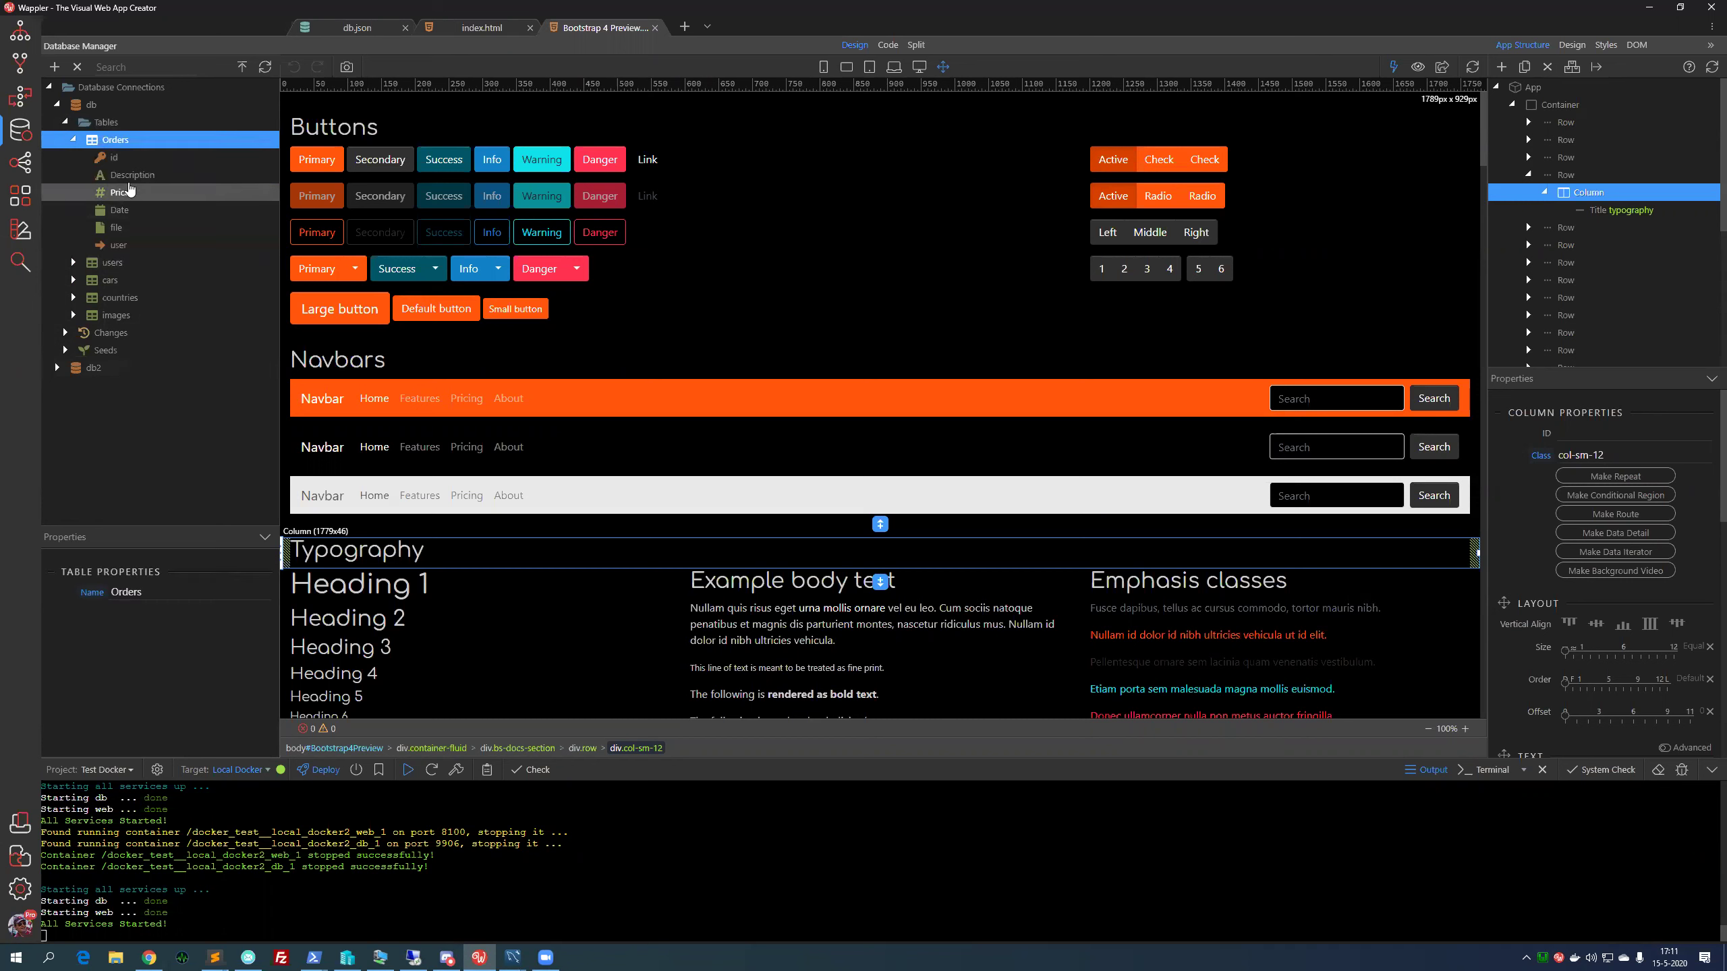
right_click(118, 149)
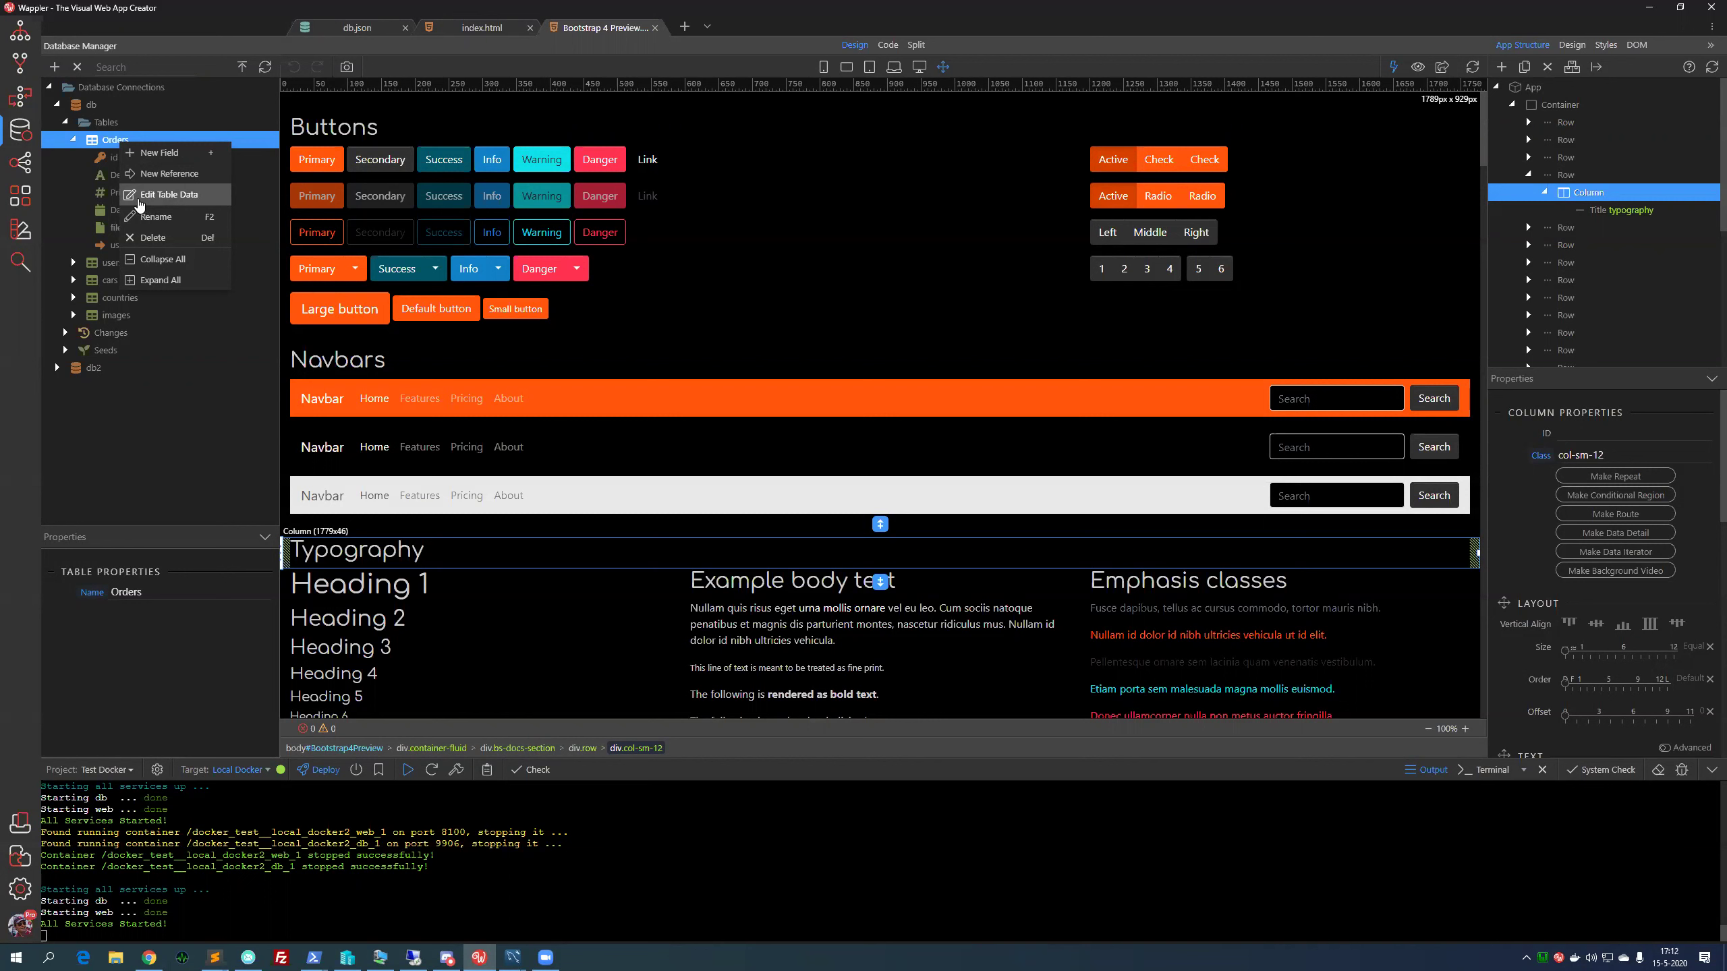
key("Escape")
Examine the properties of the Description, Price and Date fields in the Orders table, including the types available for Price
left_click(129, 175)
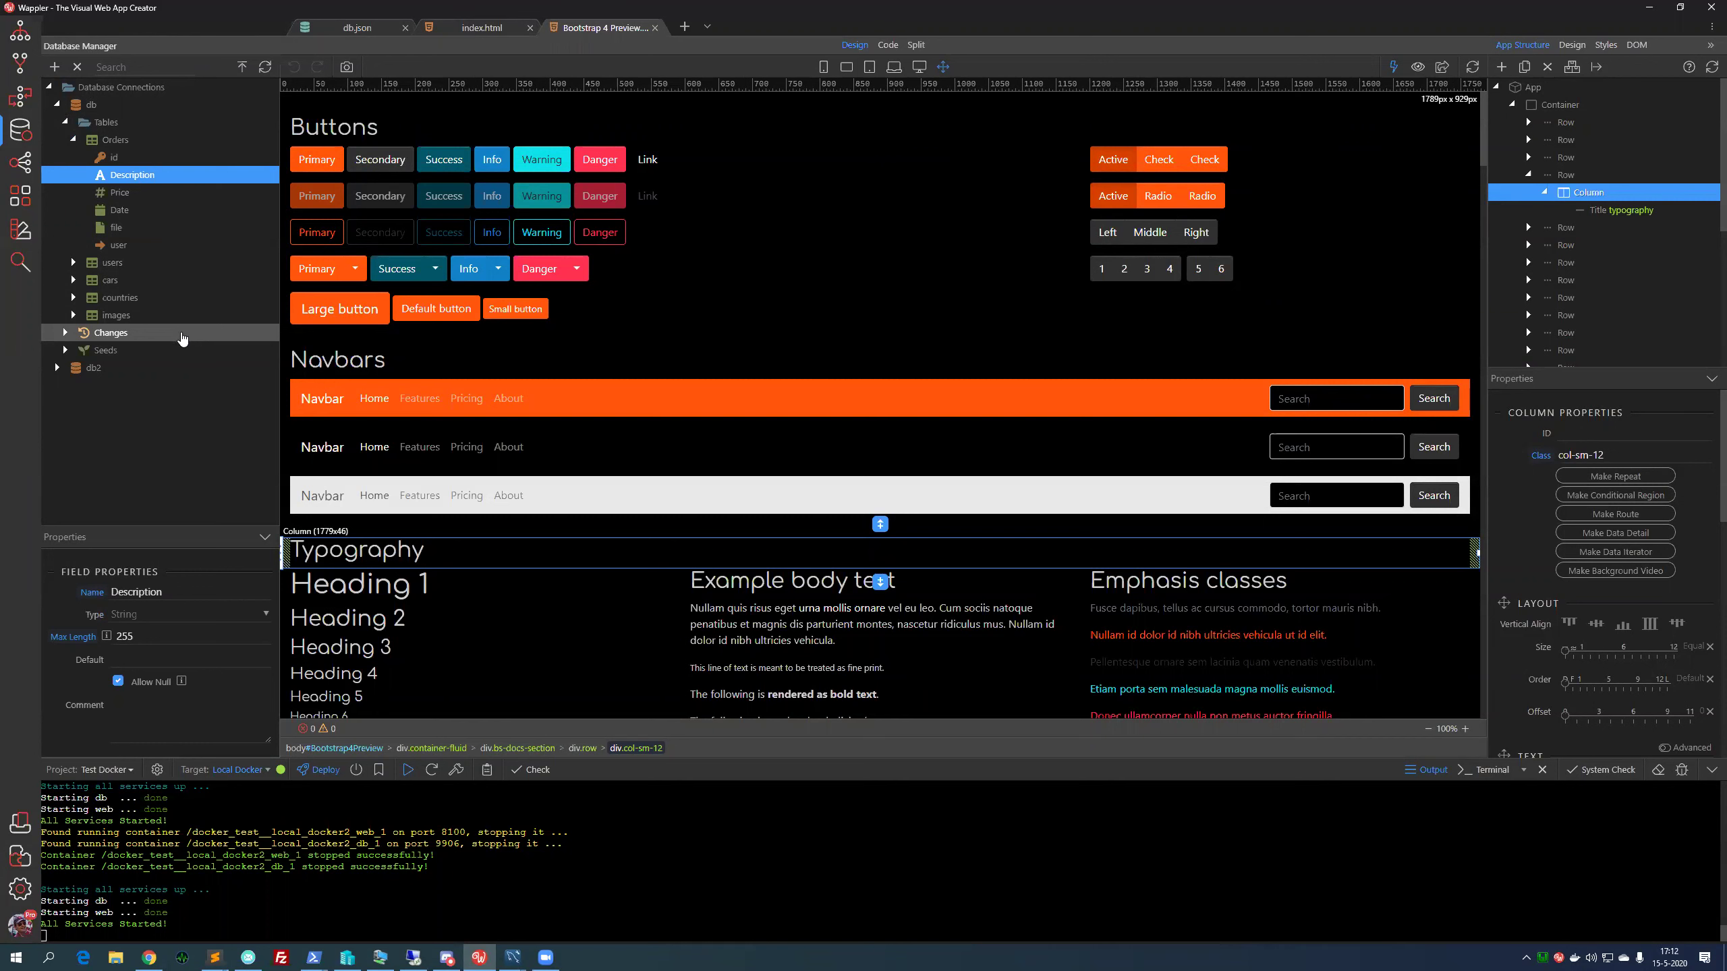
left_click(124, 141)
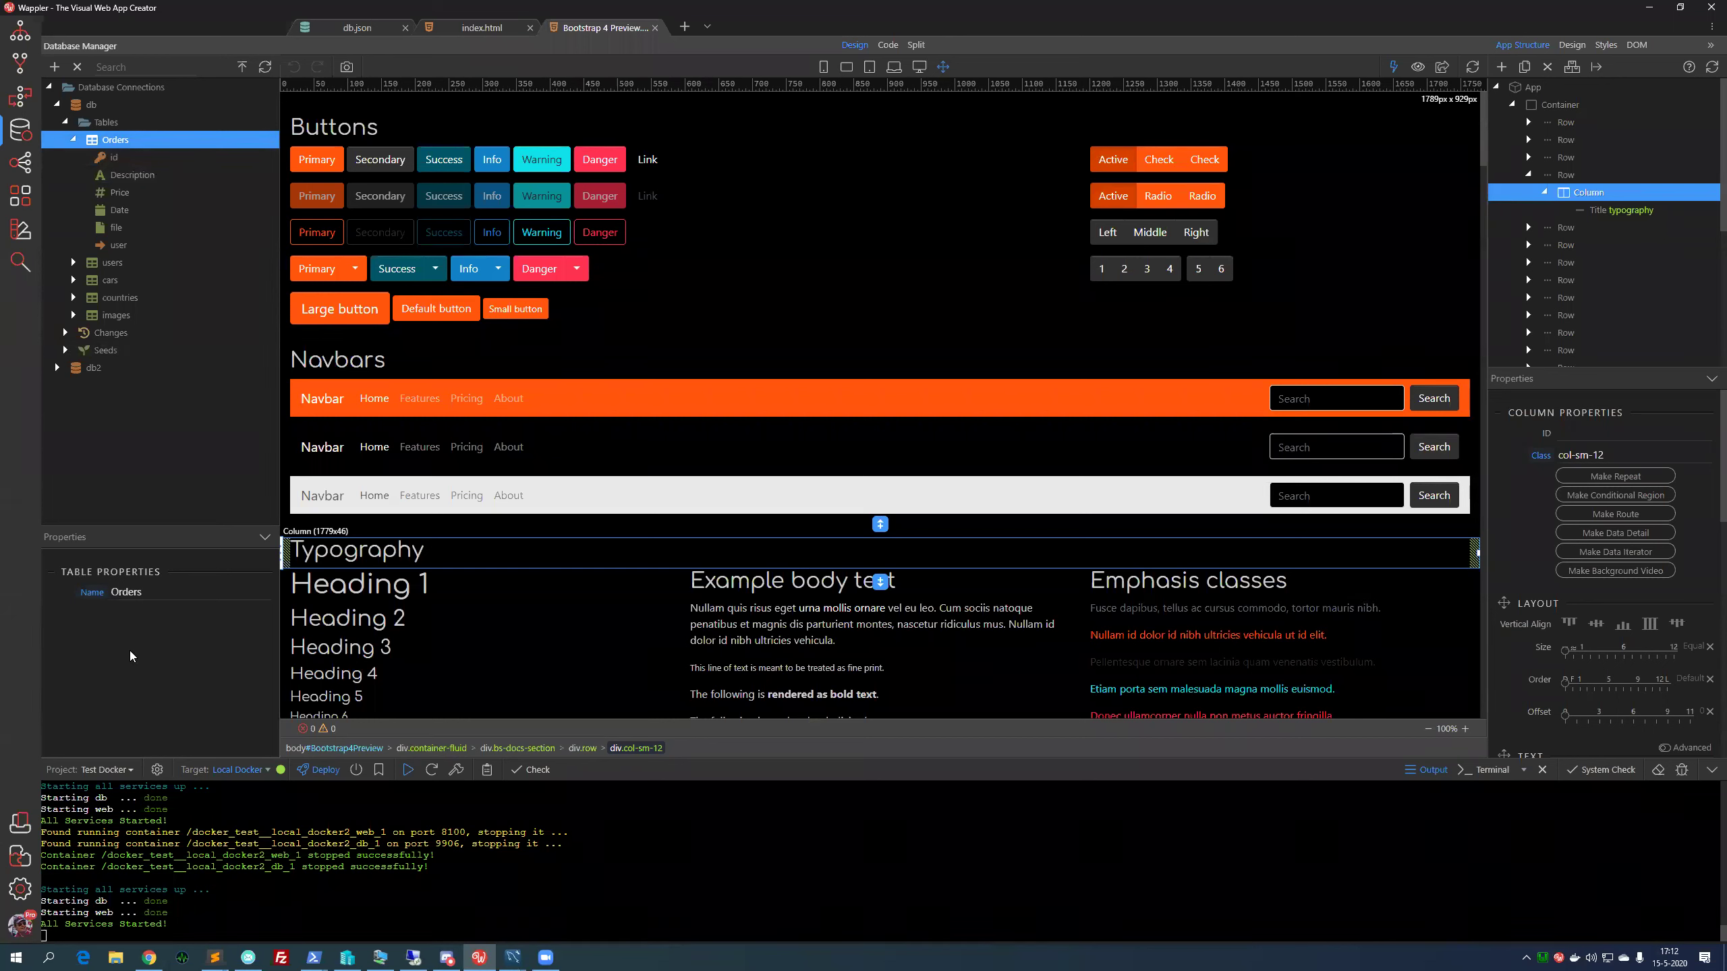
left_click(126, 177)
left_click(126, 193)
left_click(126, 211)
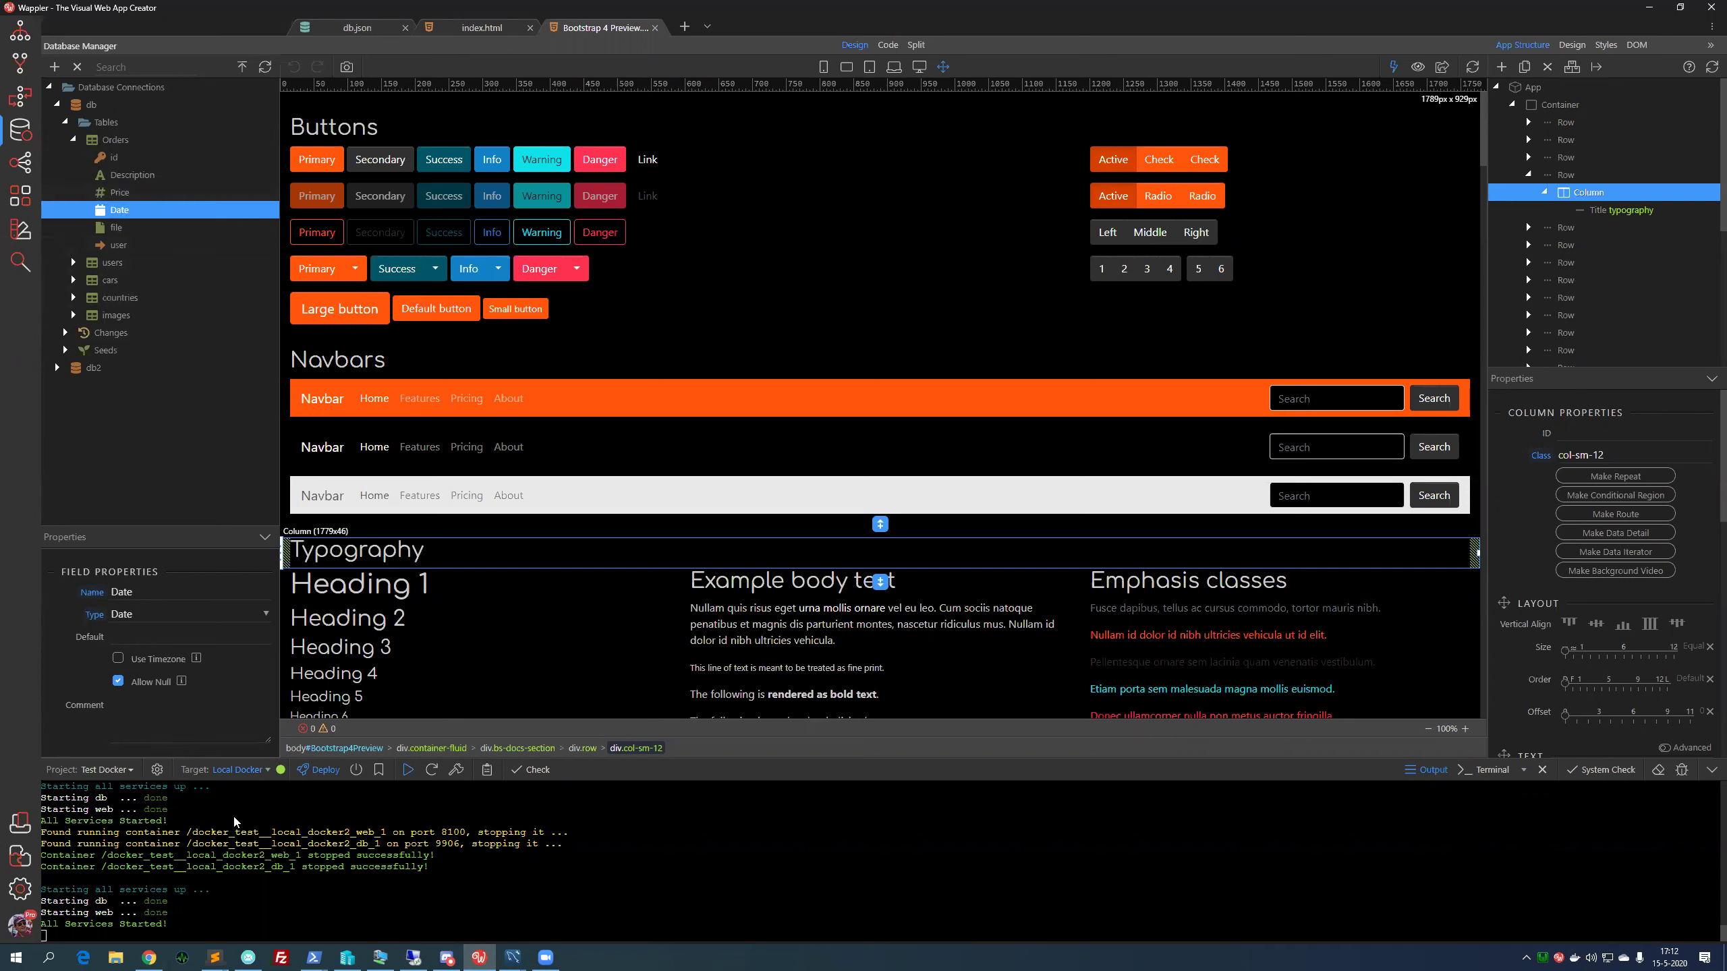
left_click(131, 196)
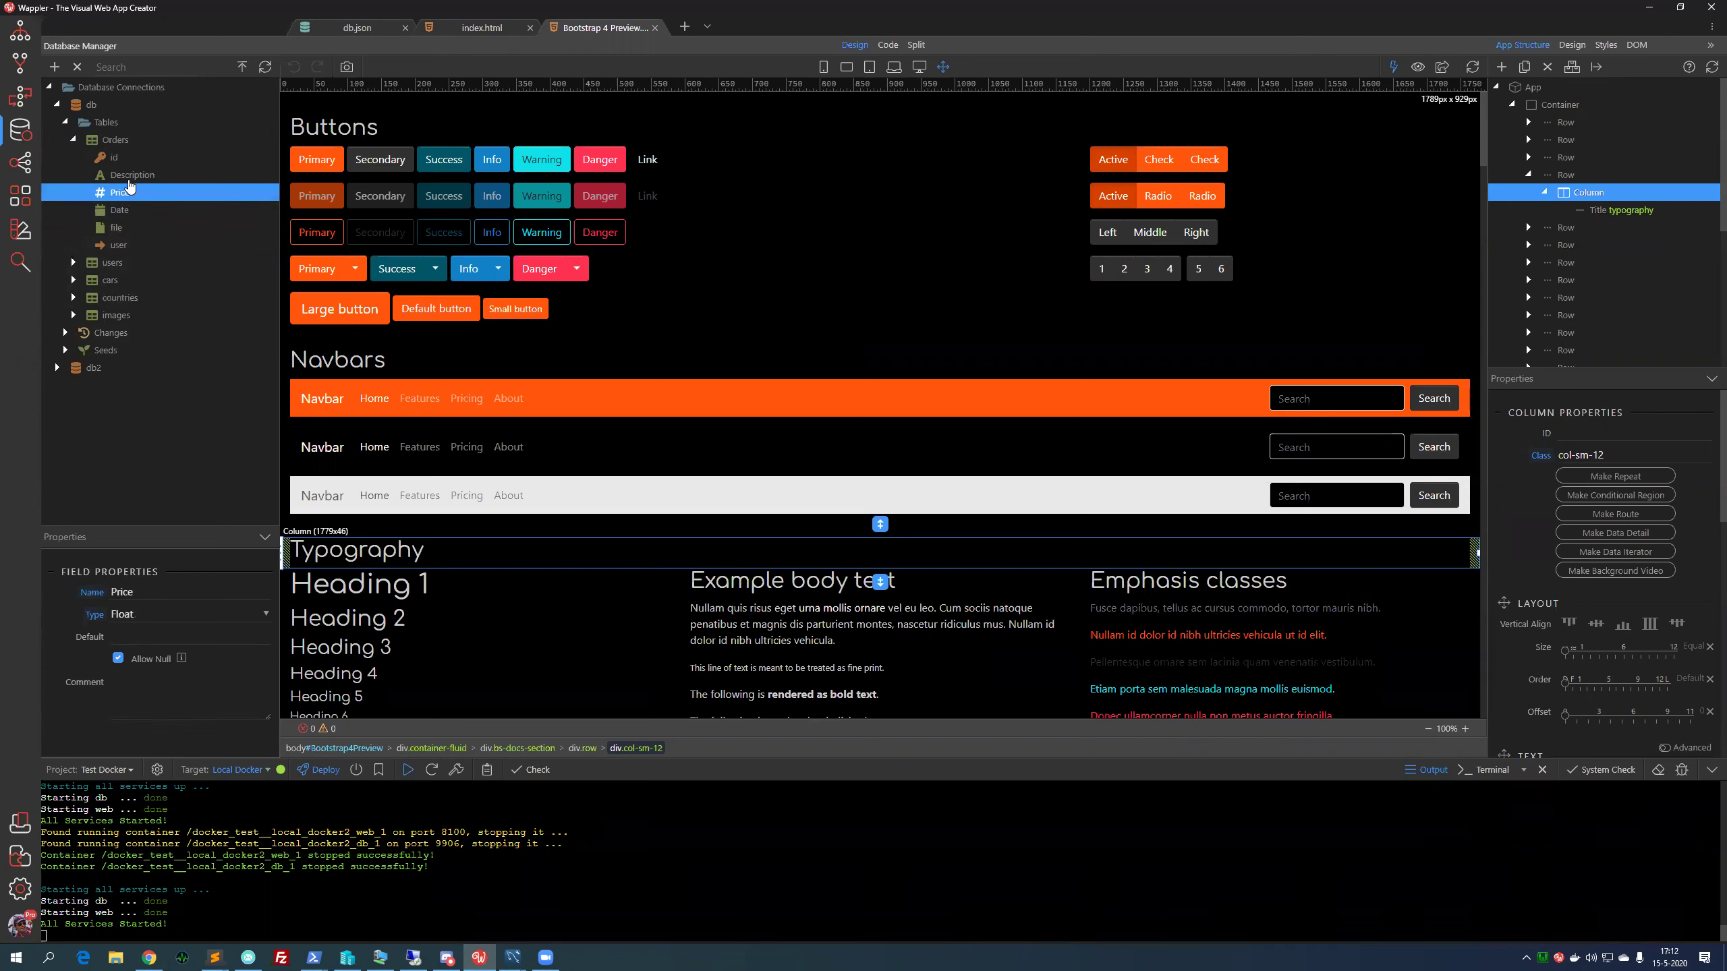
left_click(101, 178)
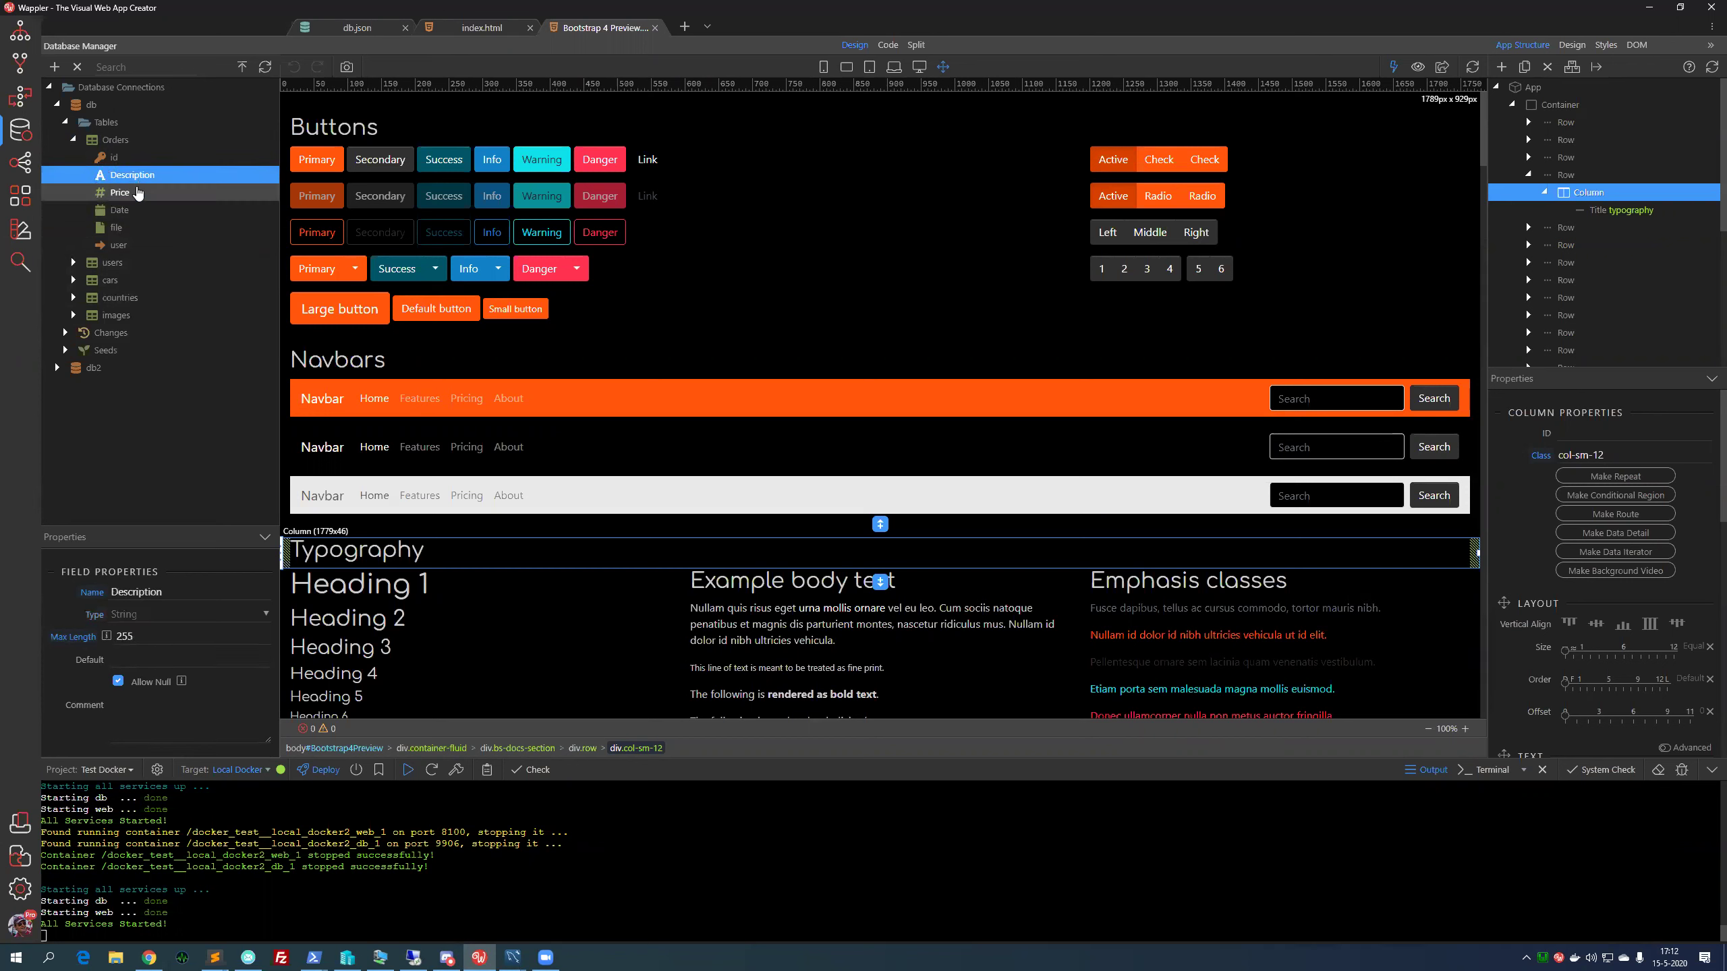
left_click(116, 194)
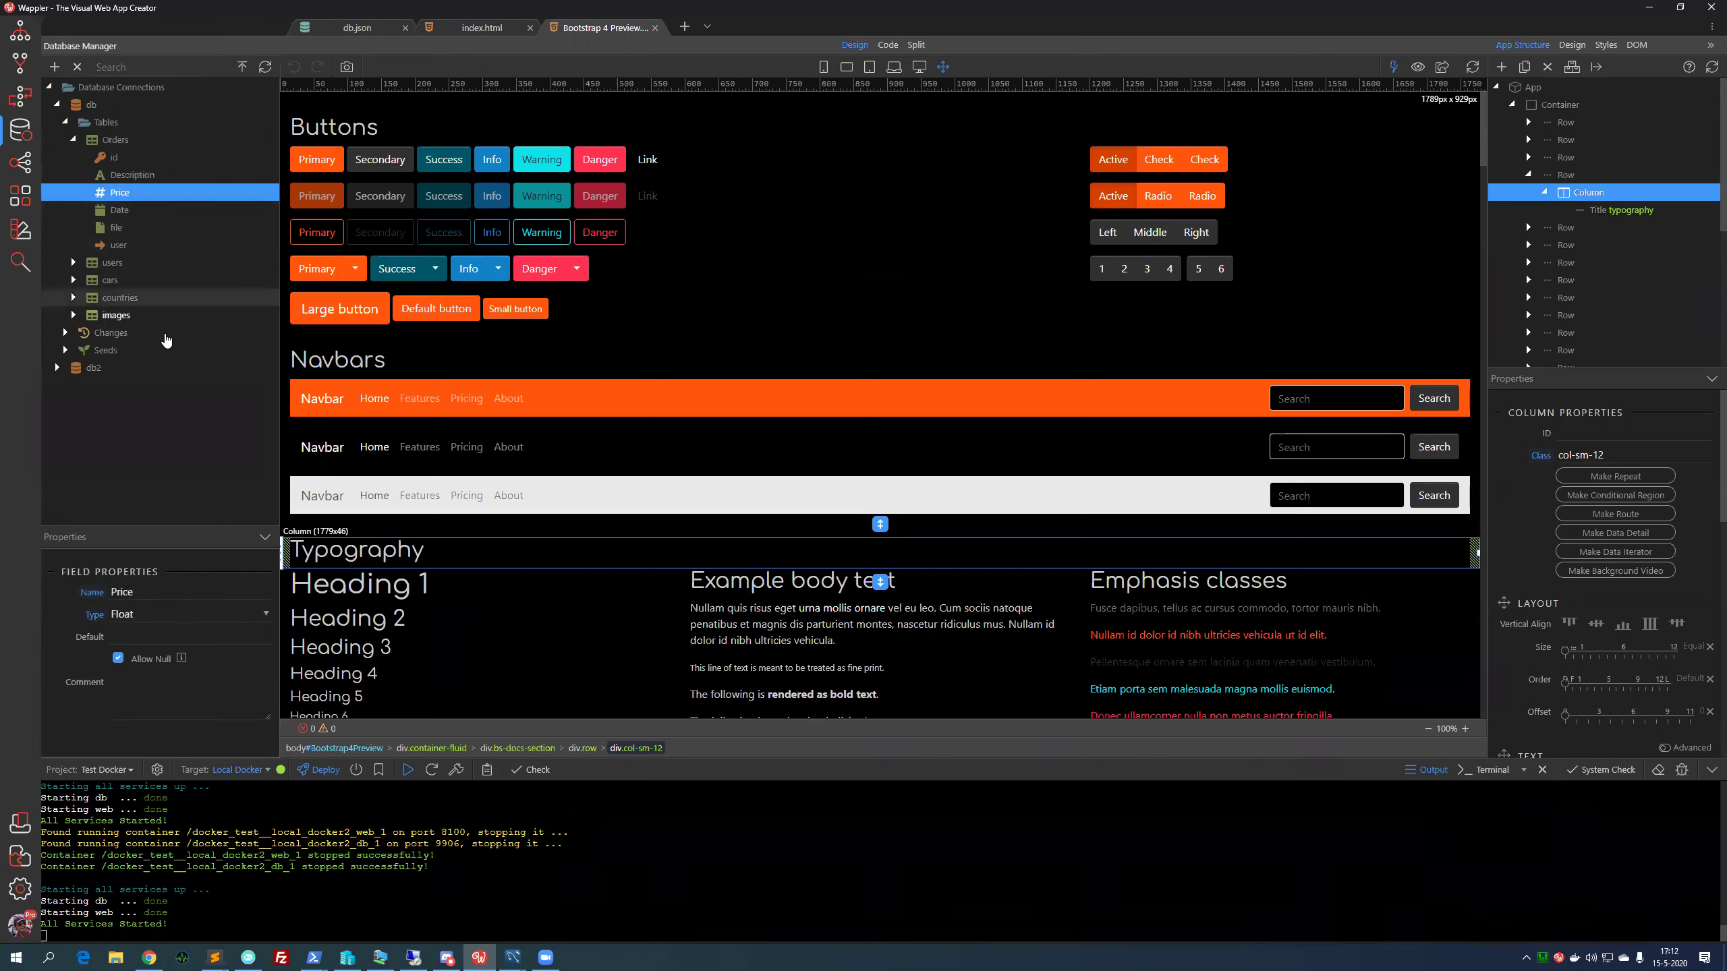
left_click(154, 616)
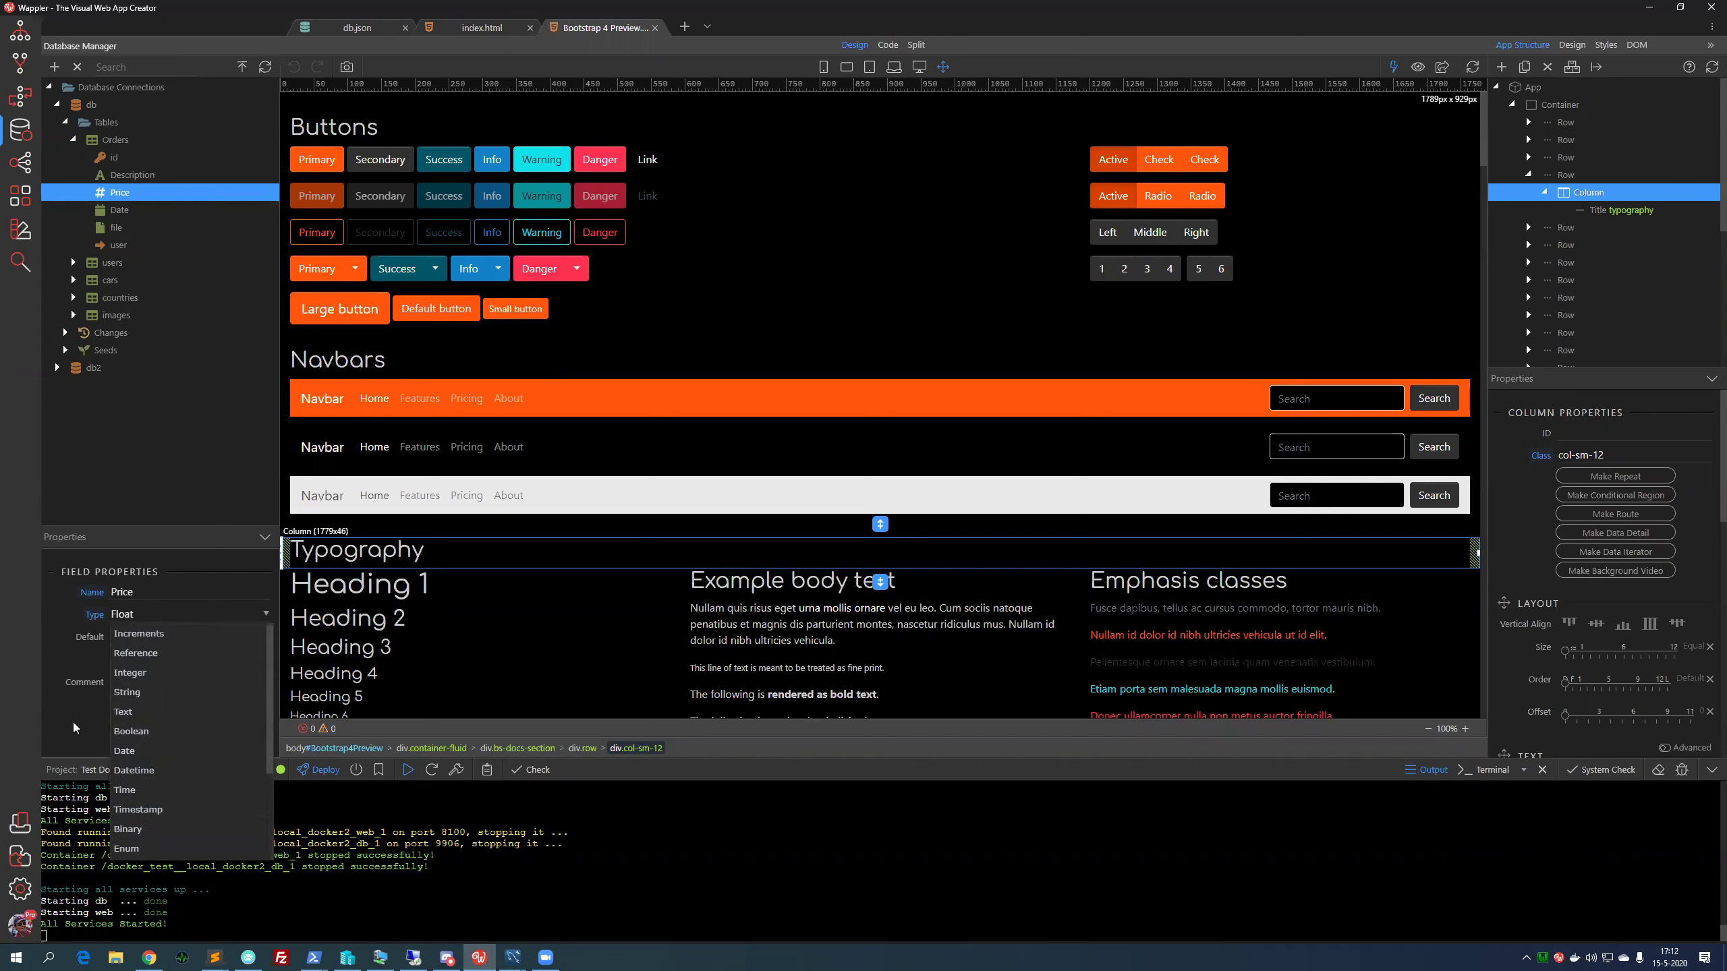
left_click(84, 663)
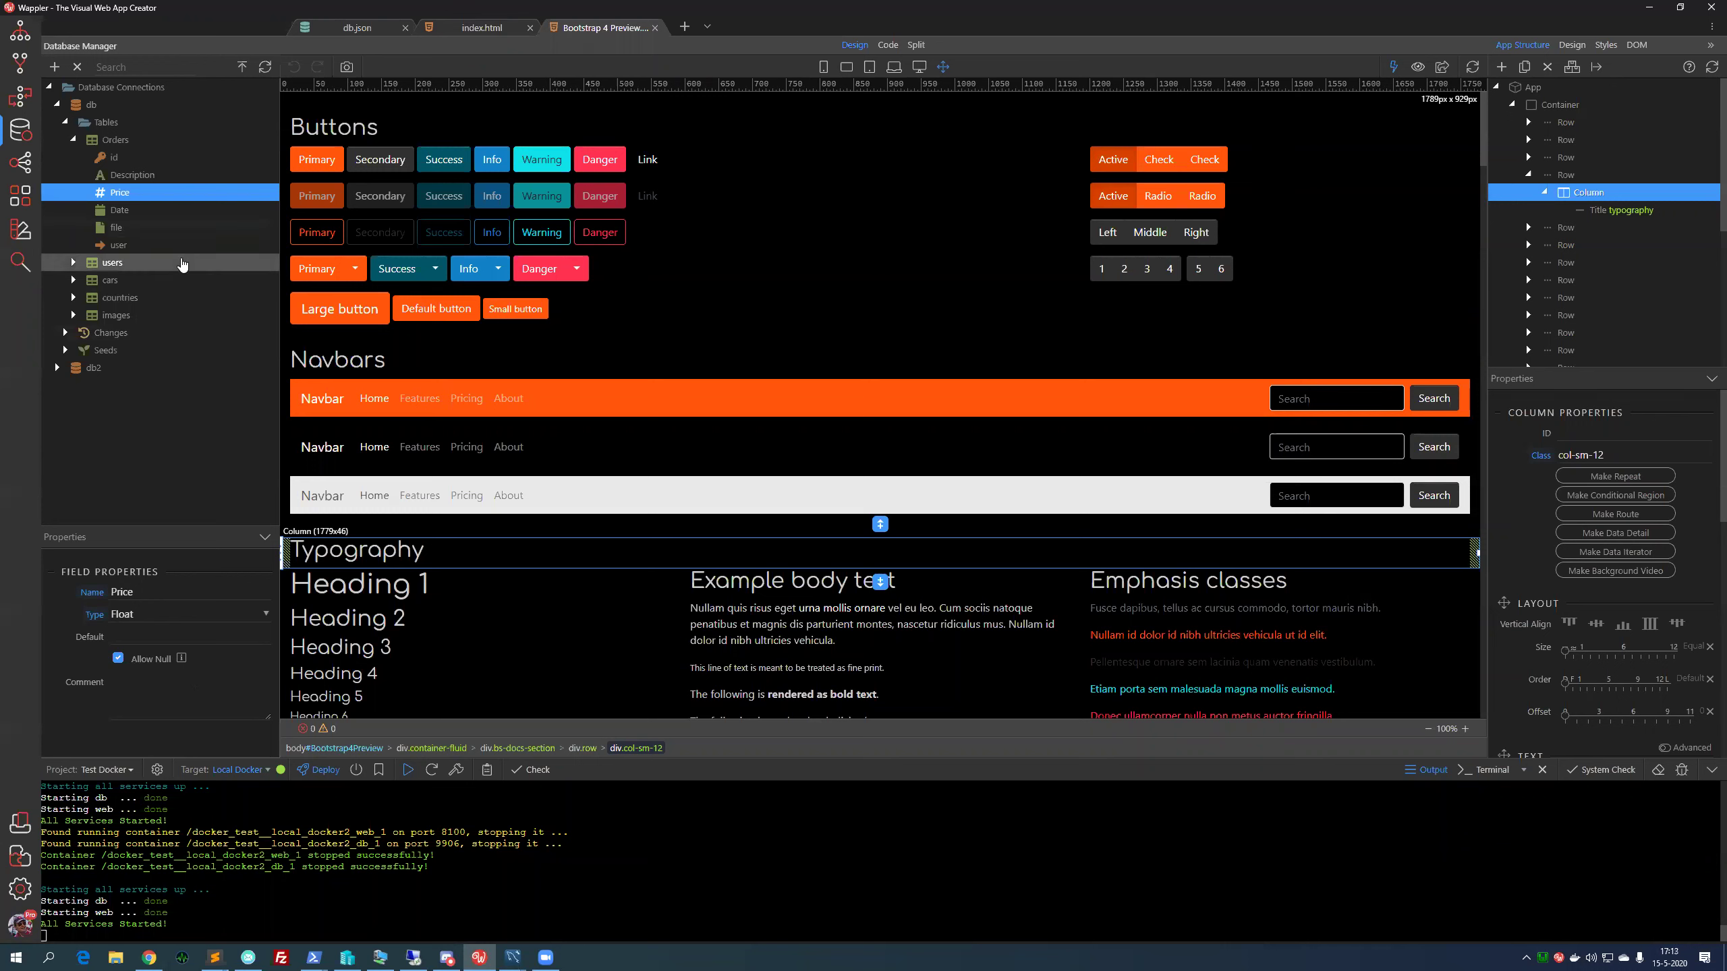
Add a new table named Products to the tables of the db connection
left_click(124, 125)
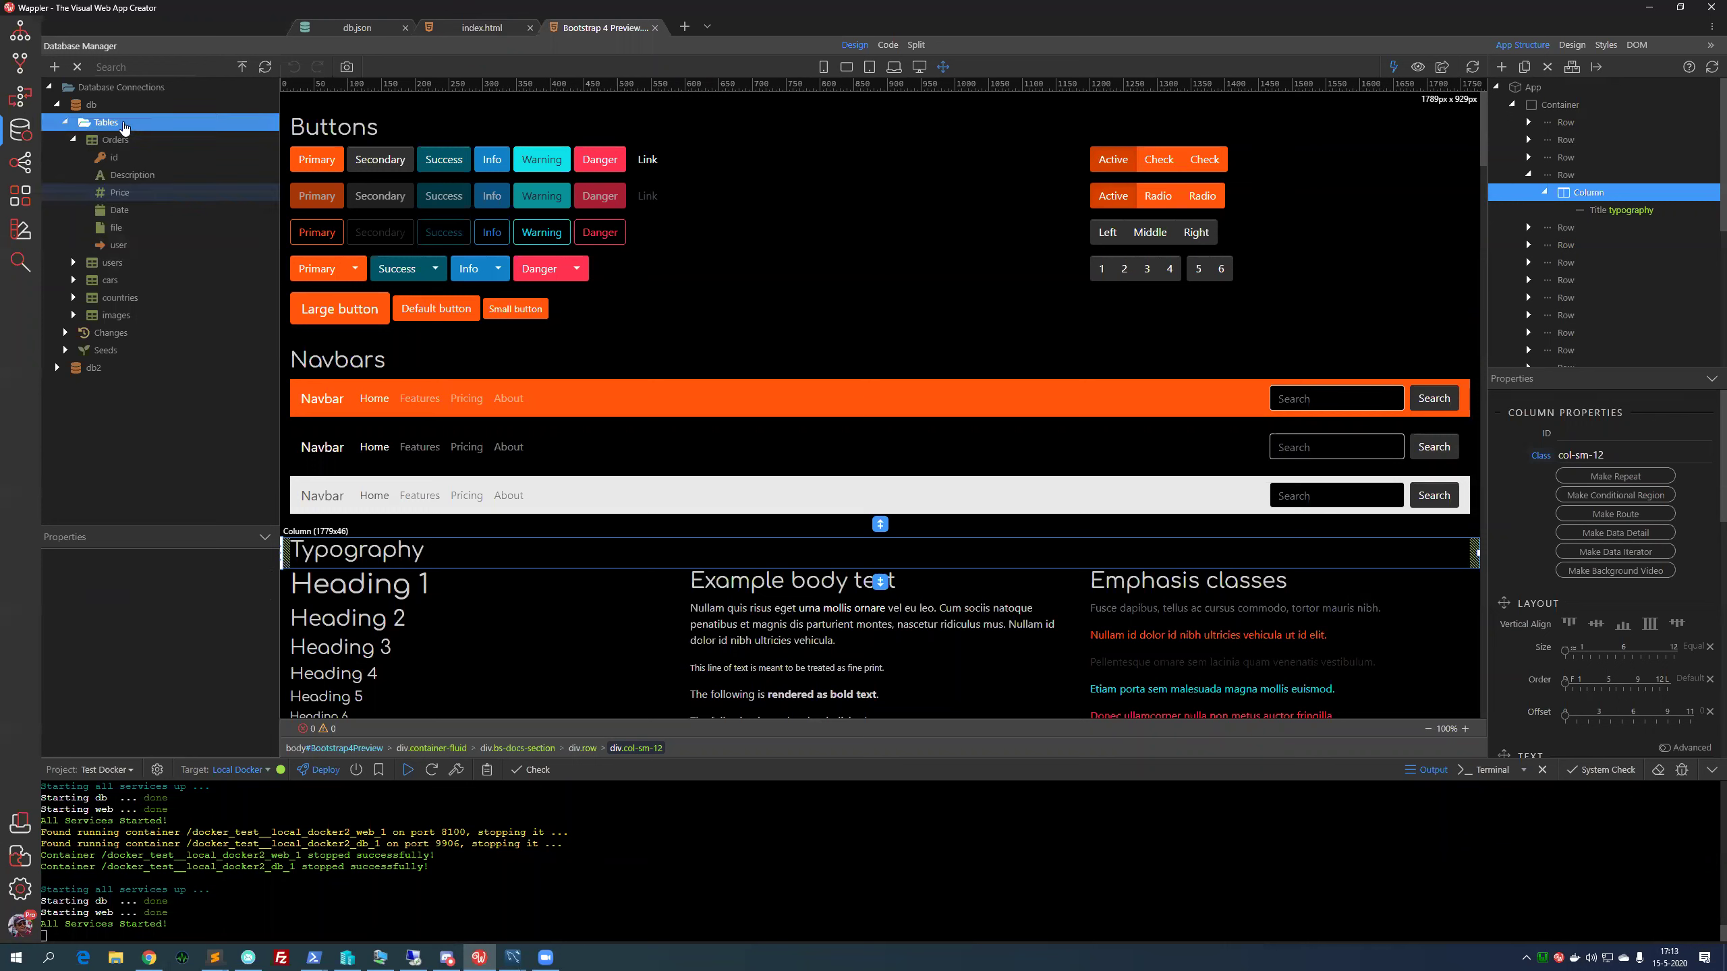
right_click(123, 127)
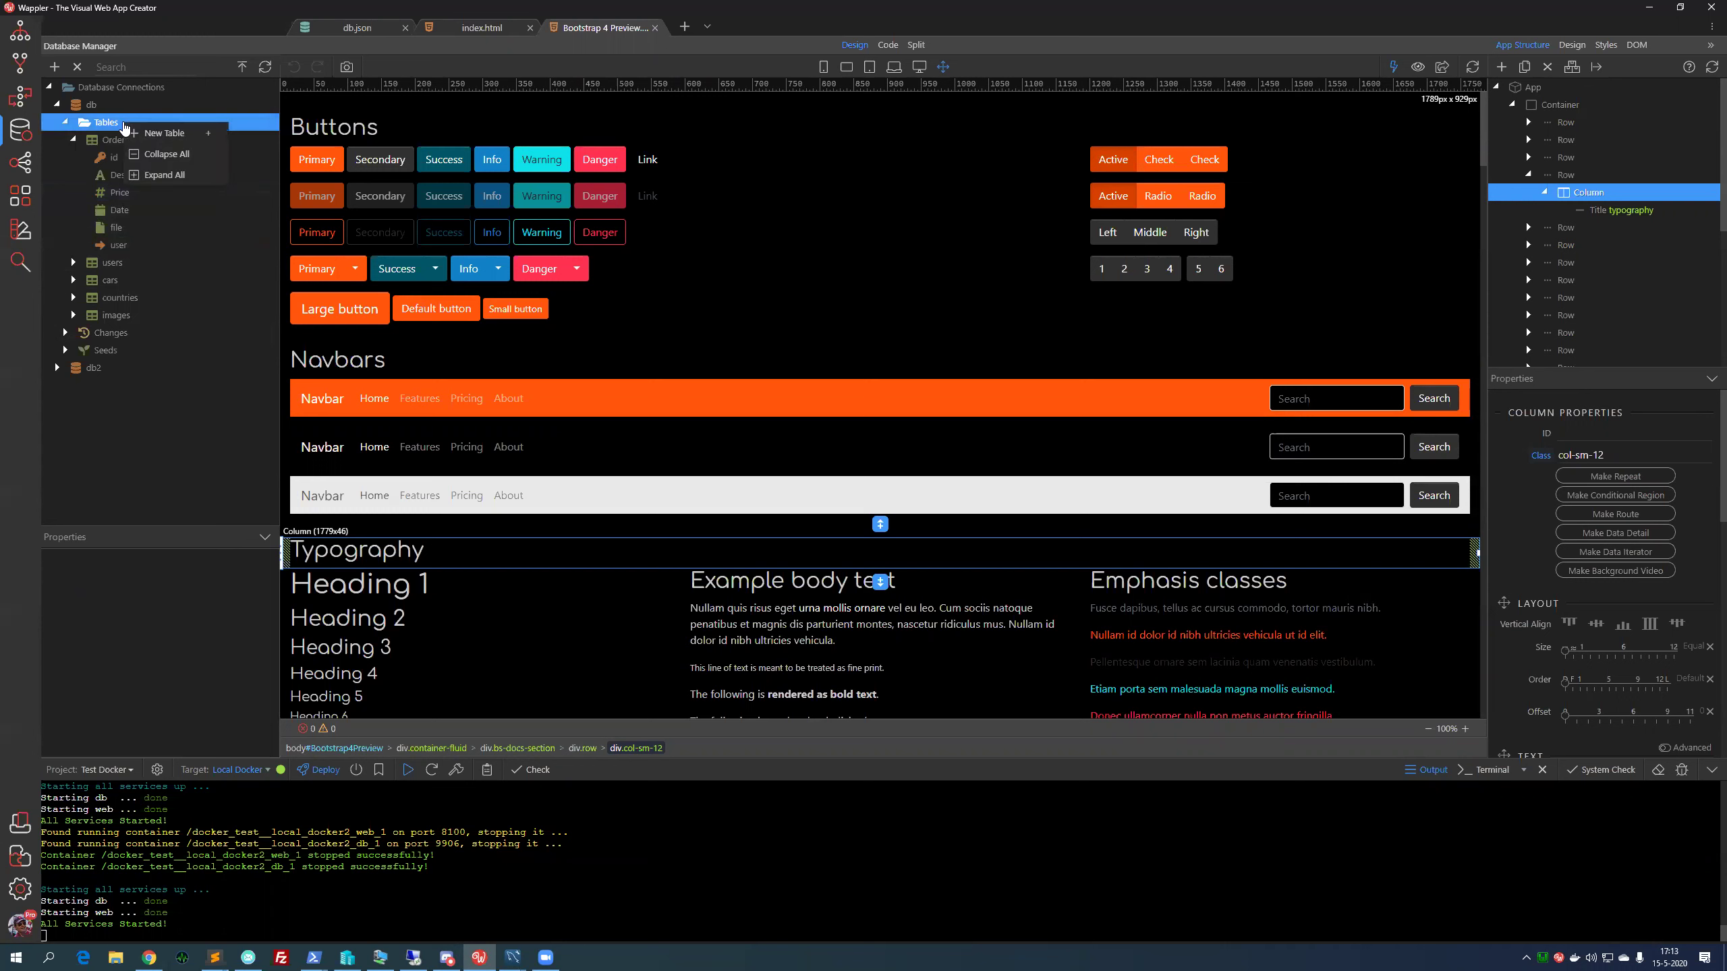
left_click(163, 135)
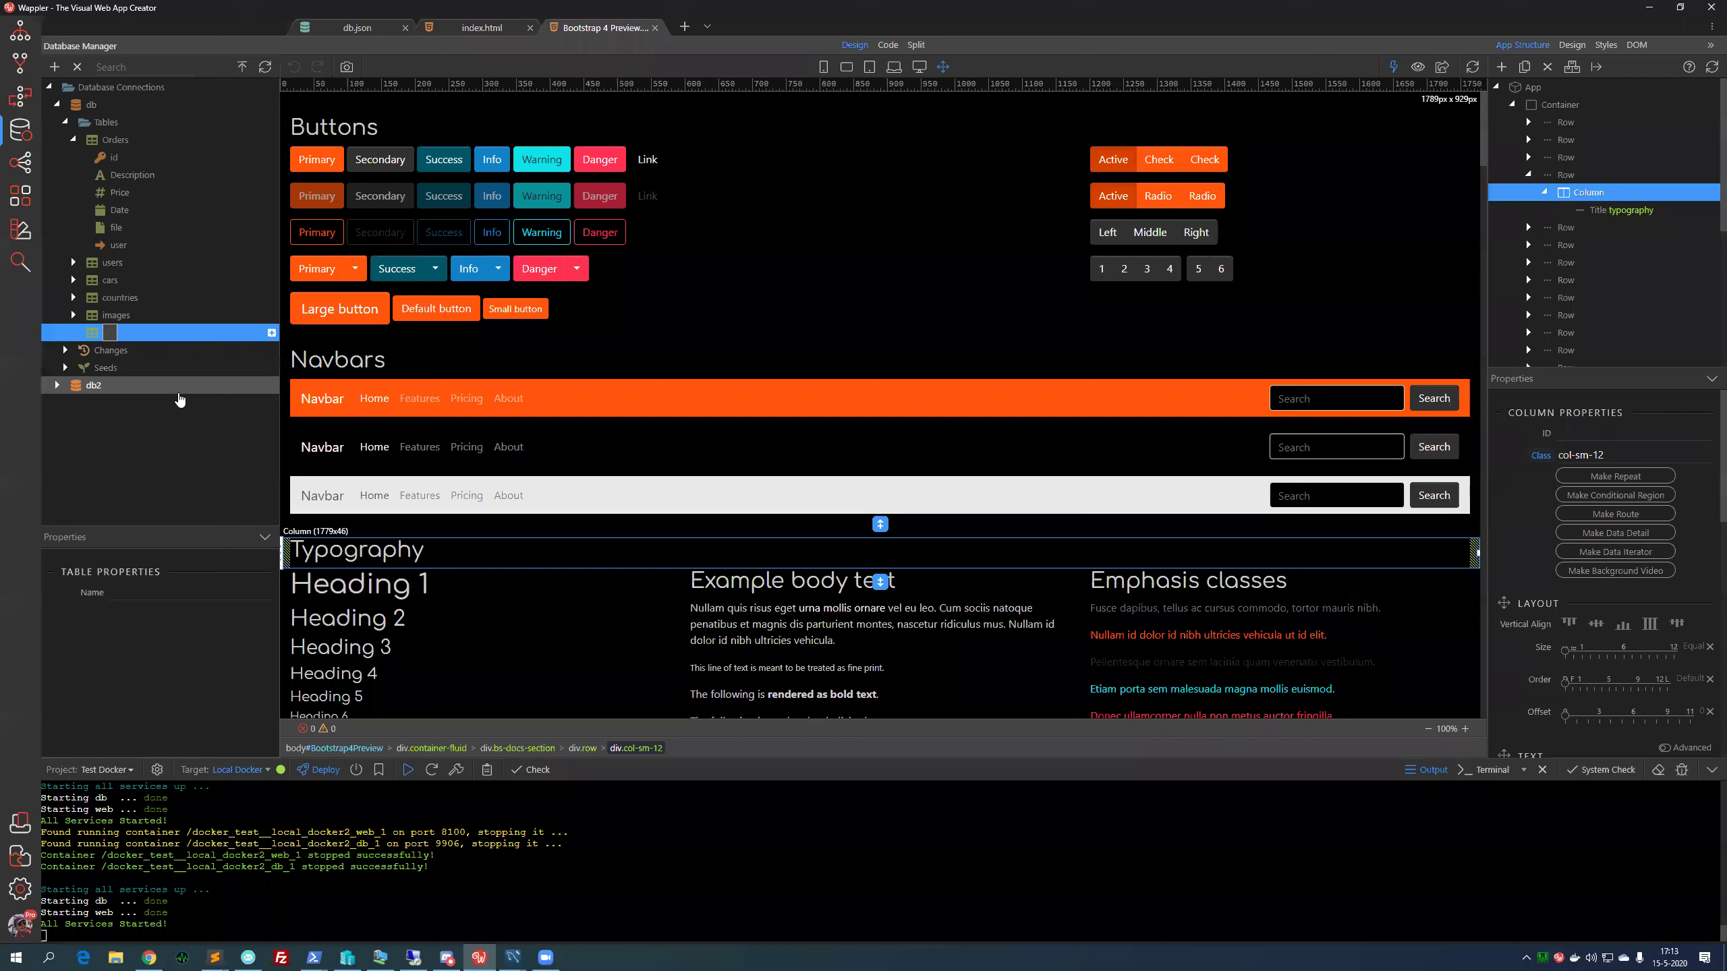
type("Products")
key("Return")
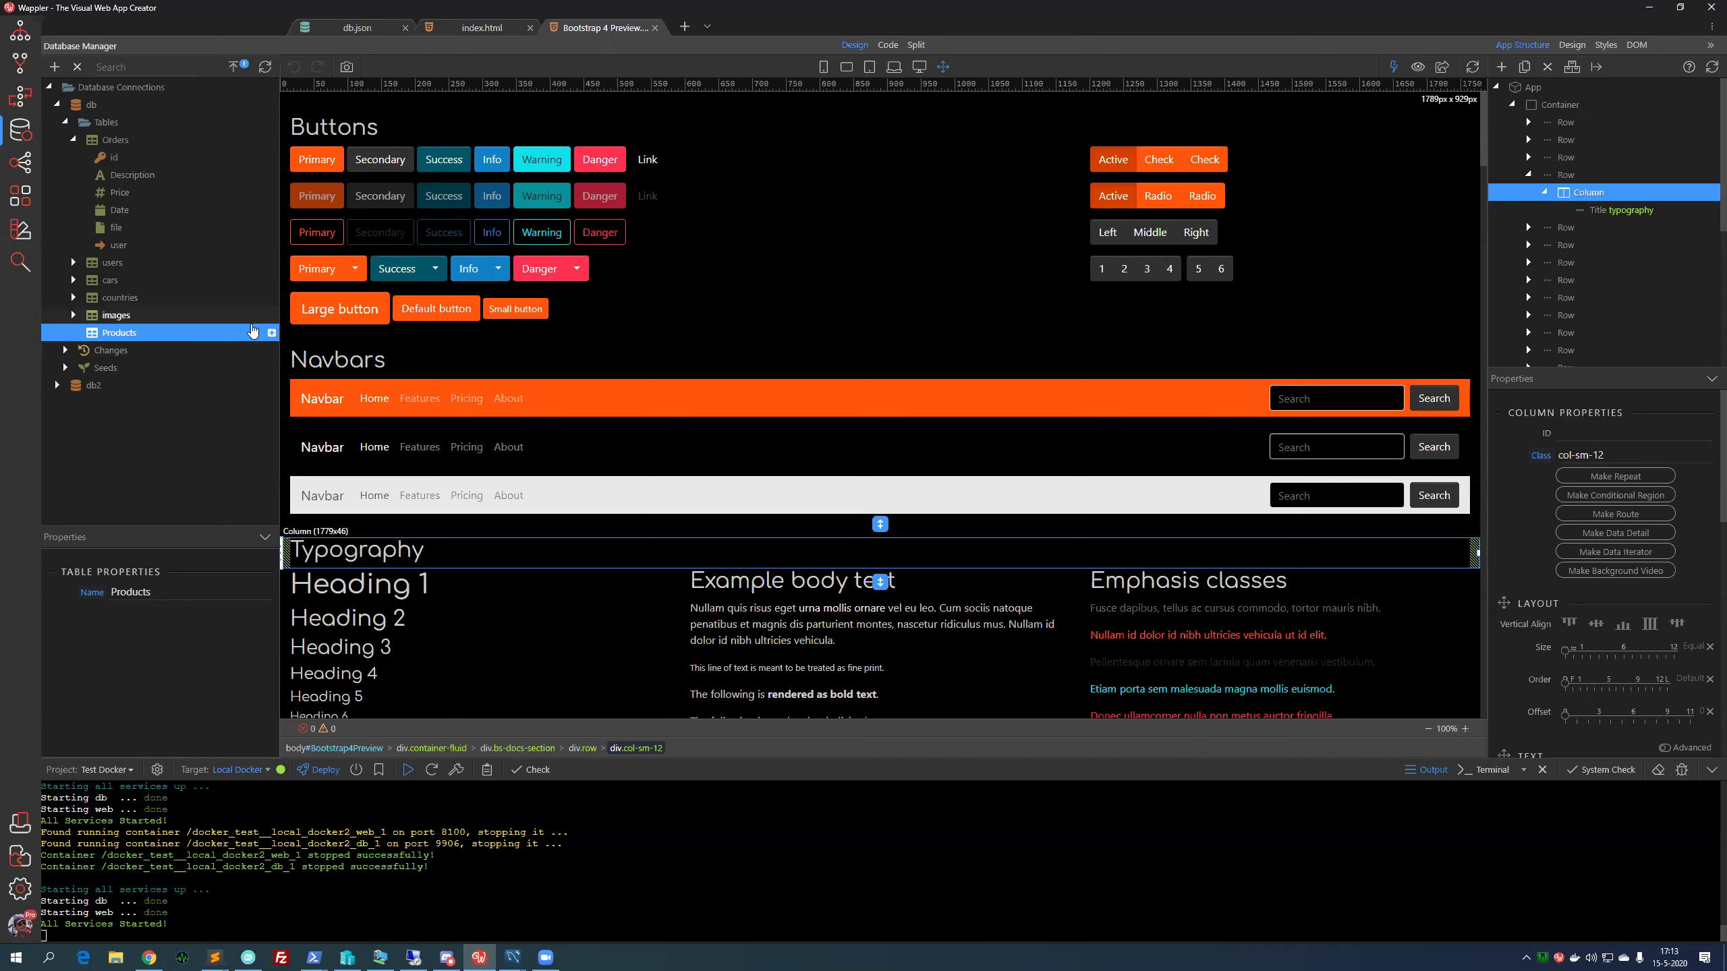
left_click(172, 322)
left_click(174, 335)
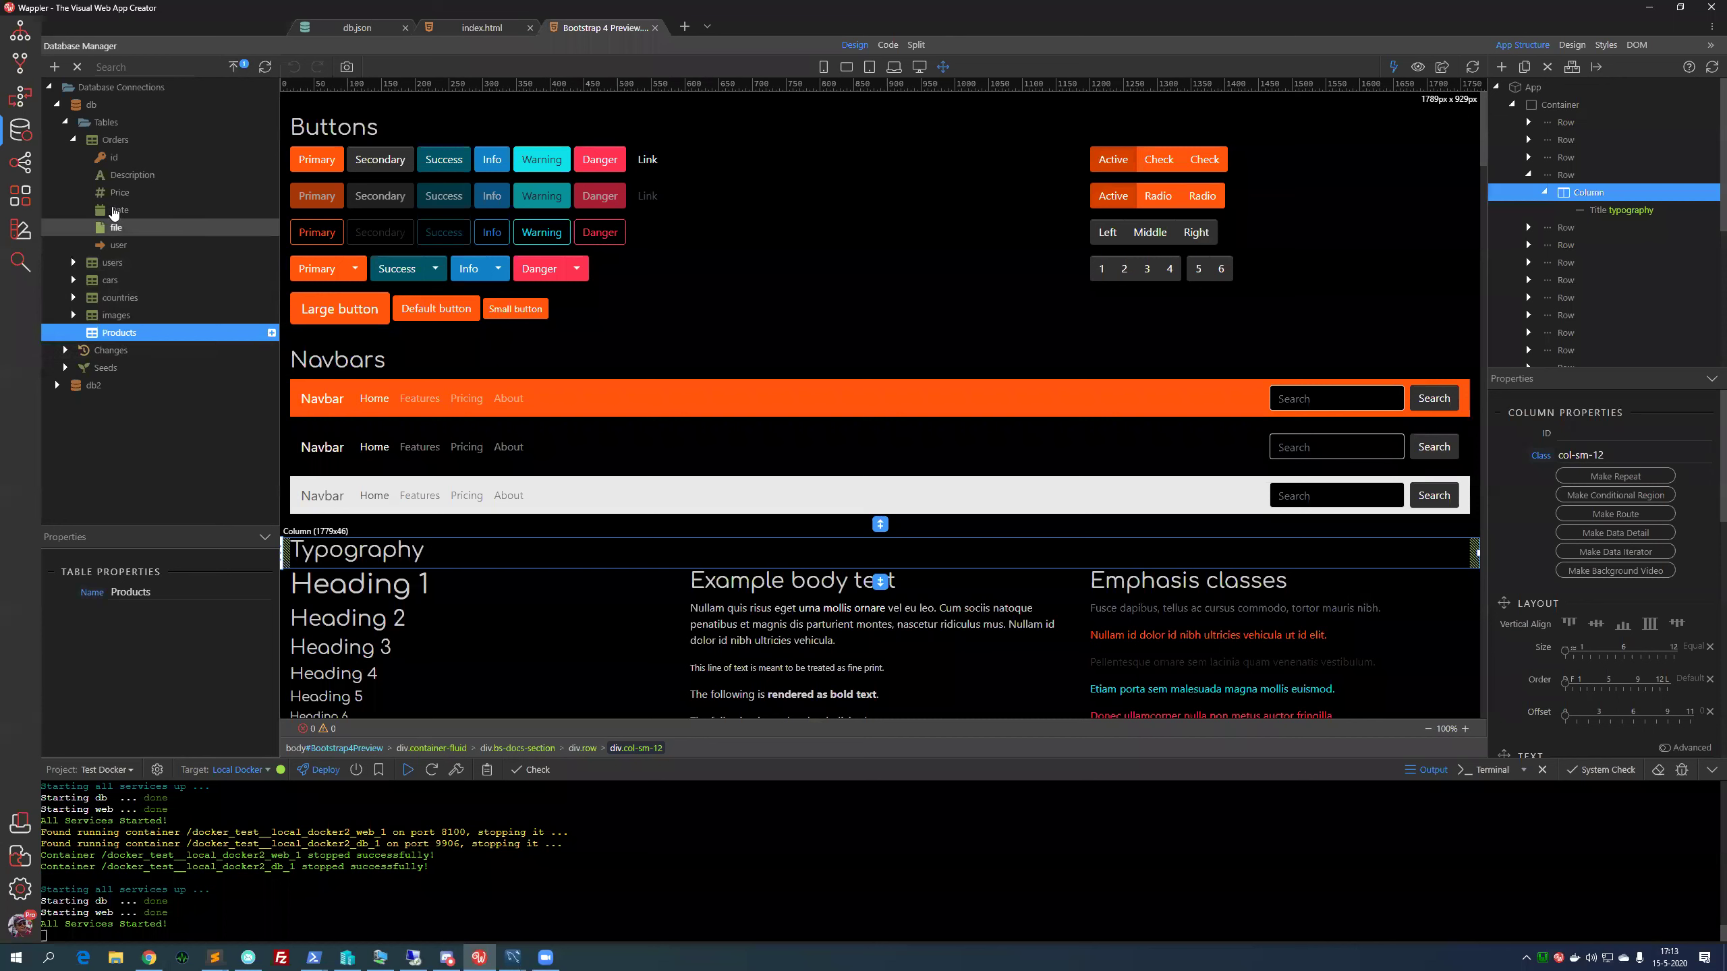
Add a field named id to the Products table and set its type to Increments
right_click(144, 335)
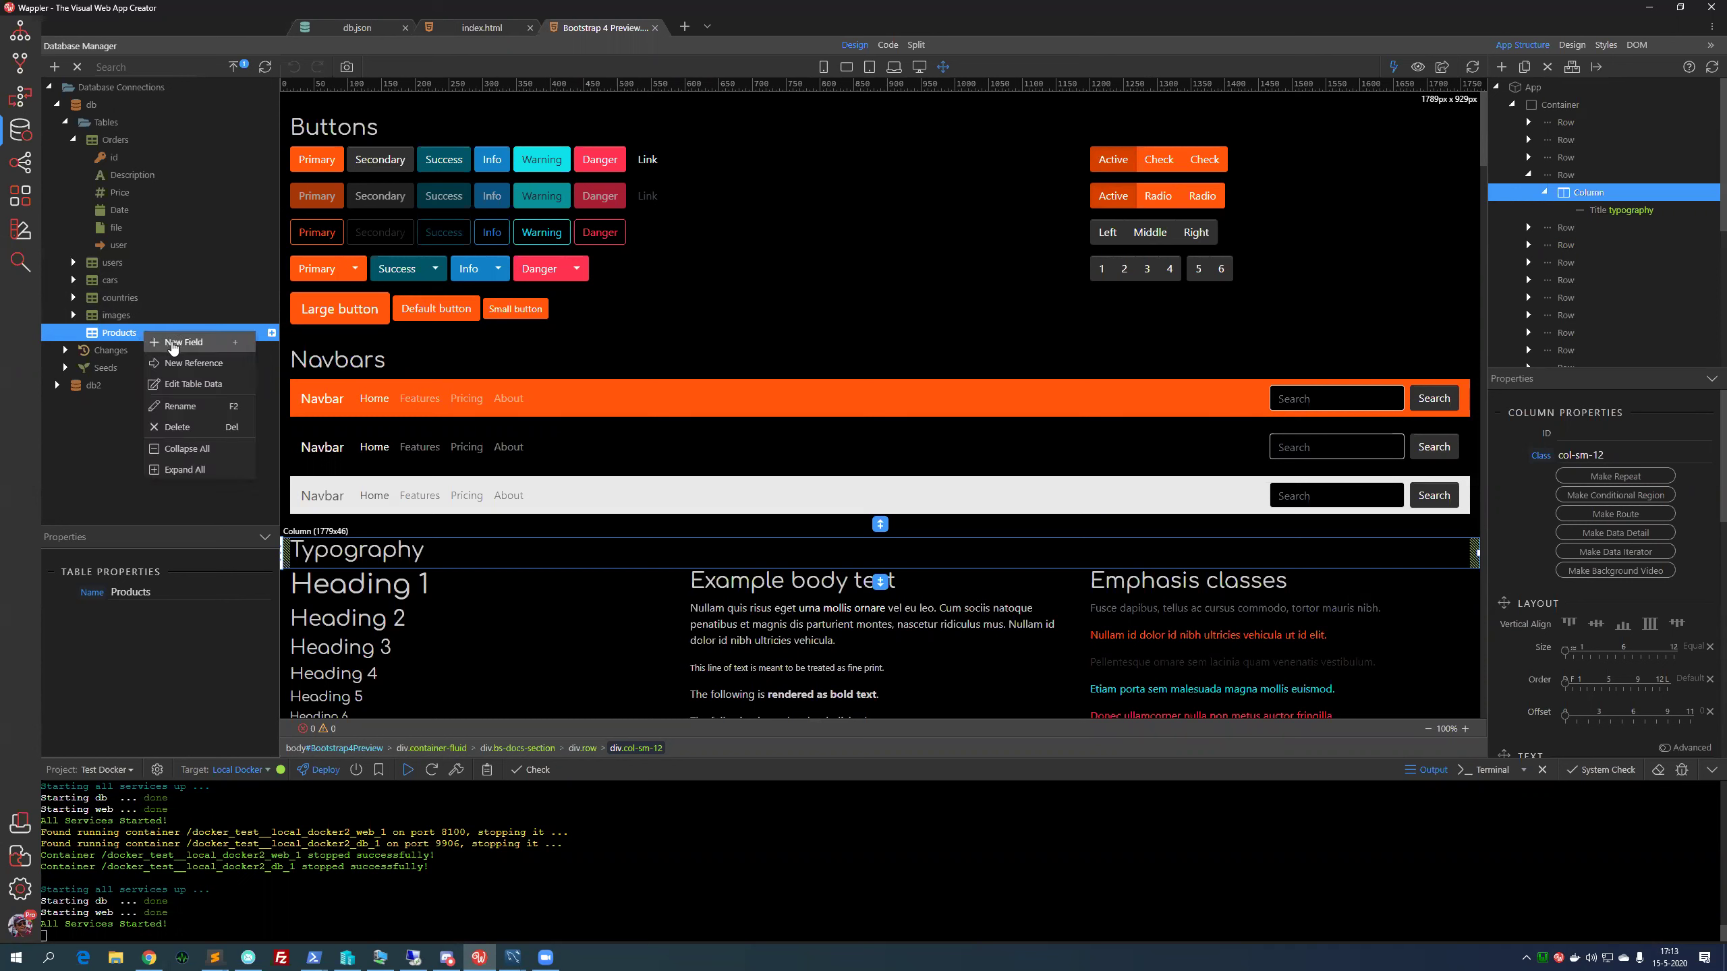
left_click(172, 342)
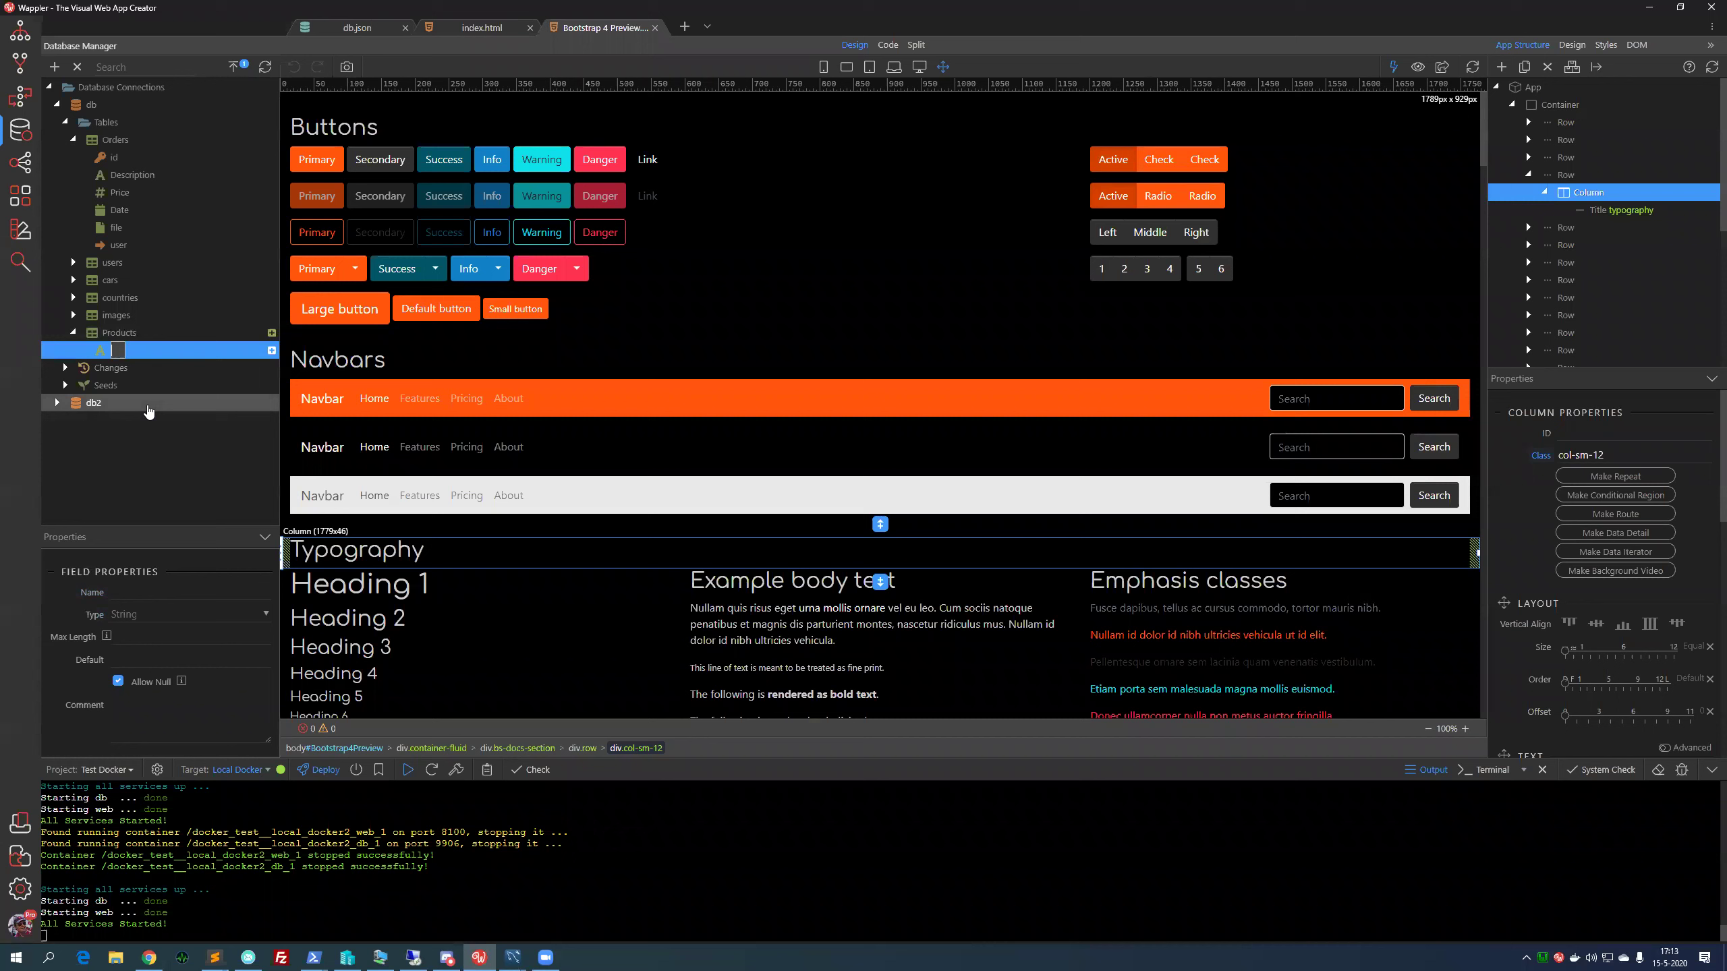
type("id")
key("Return")
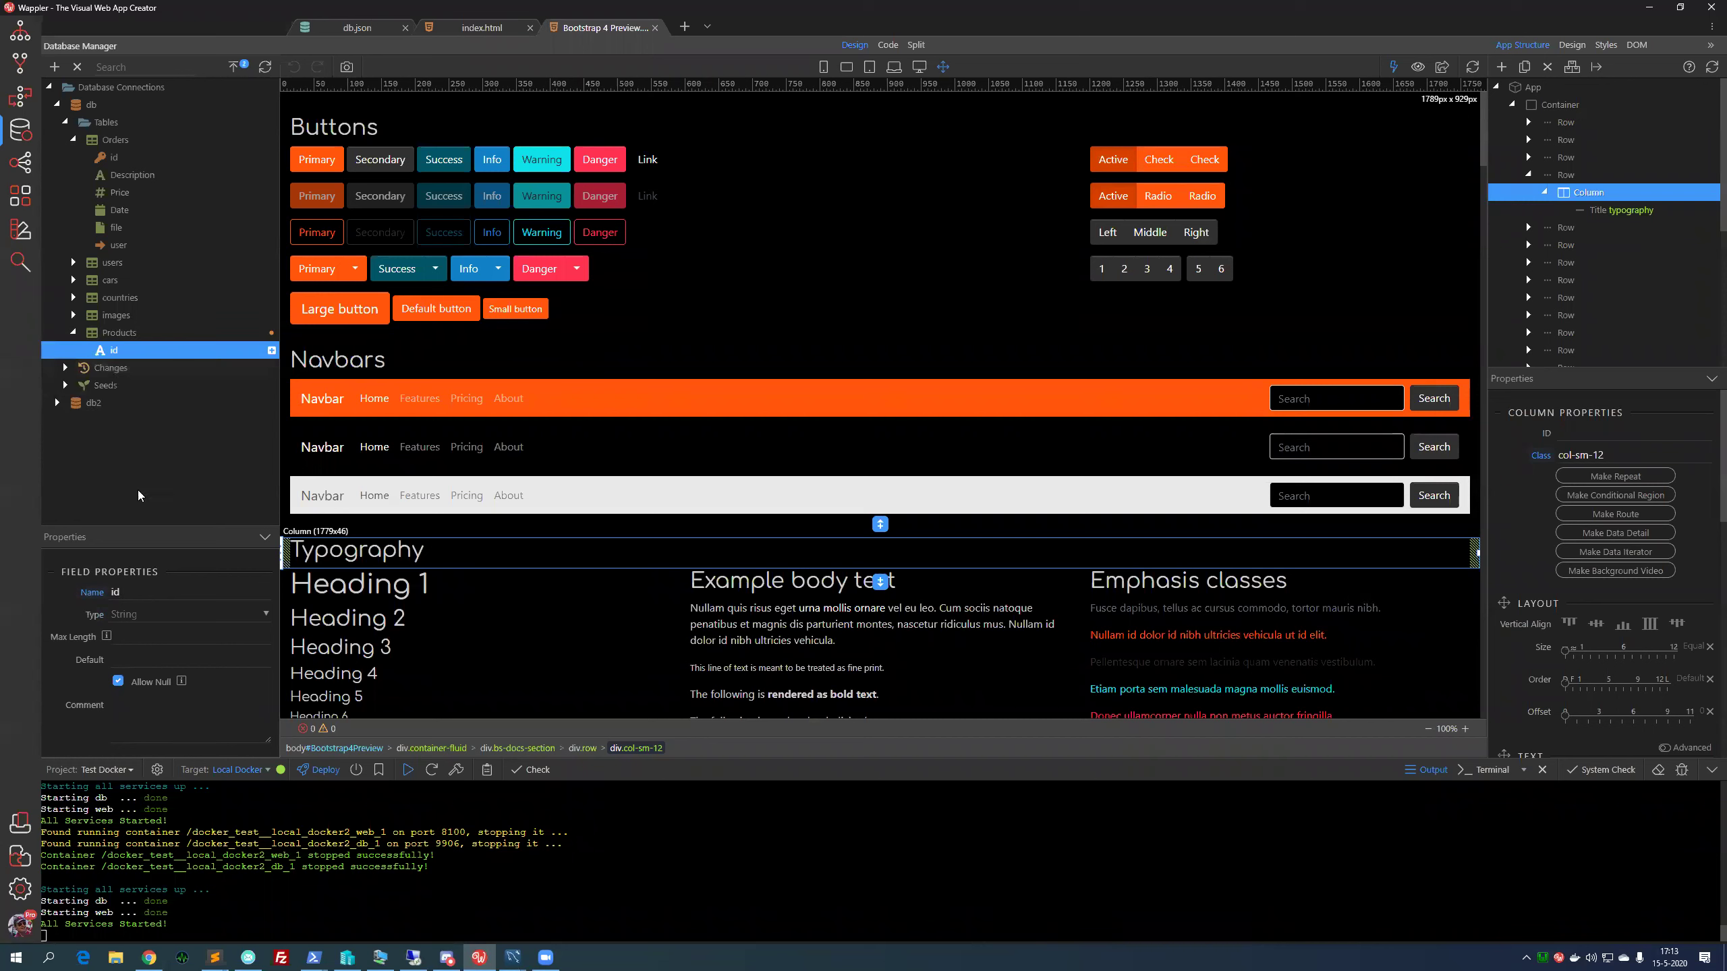
left_click(135, 613)
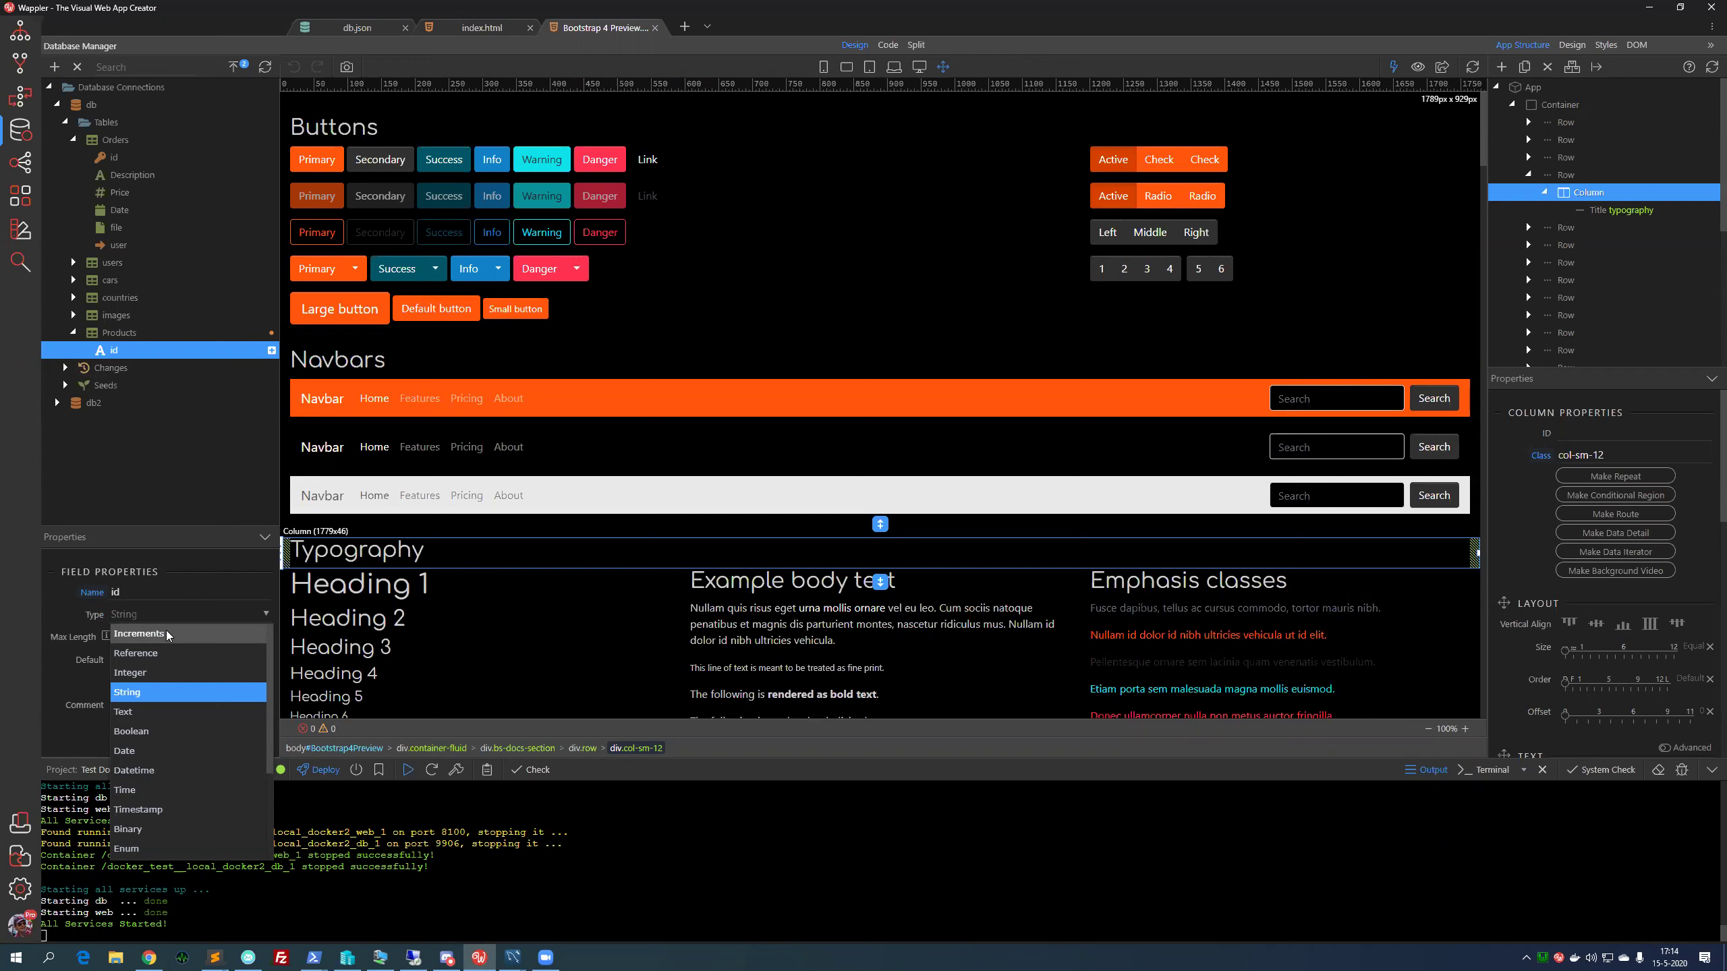
left_click(166, 634)
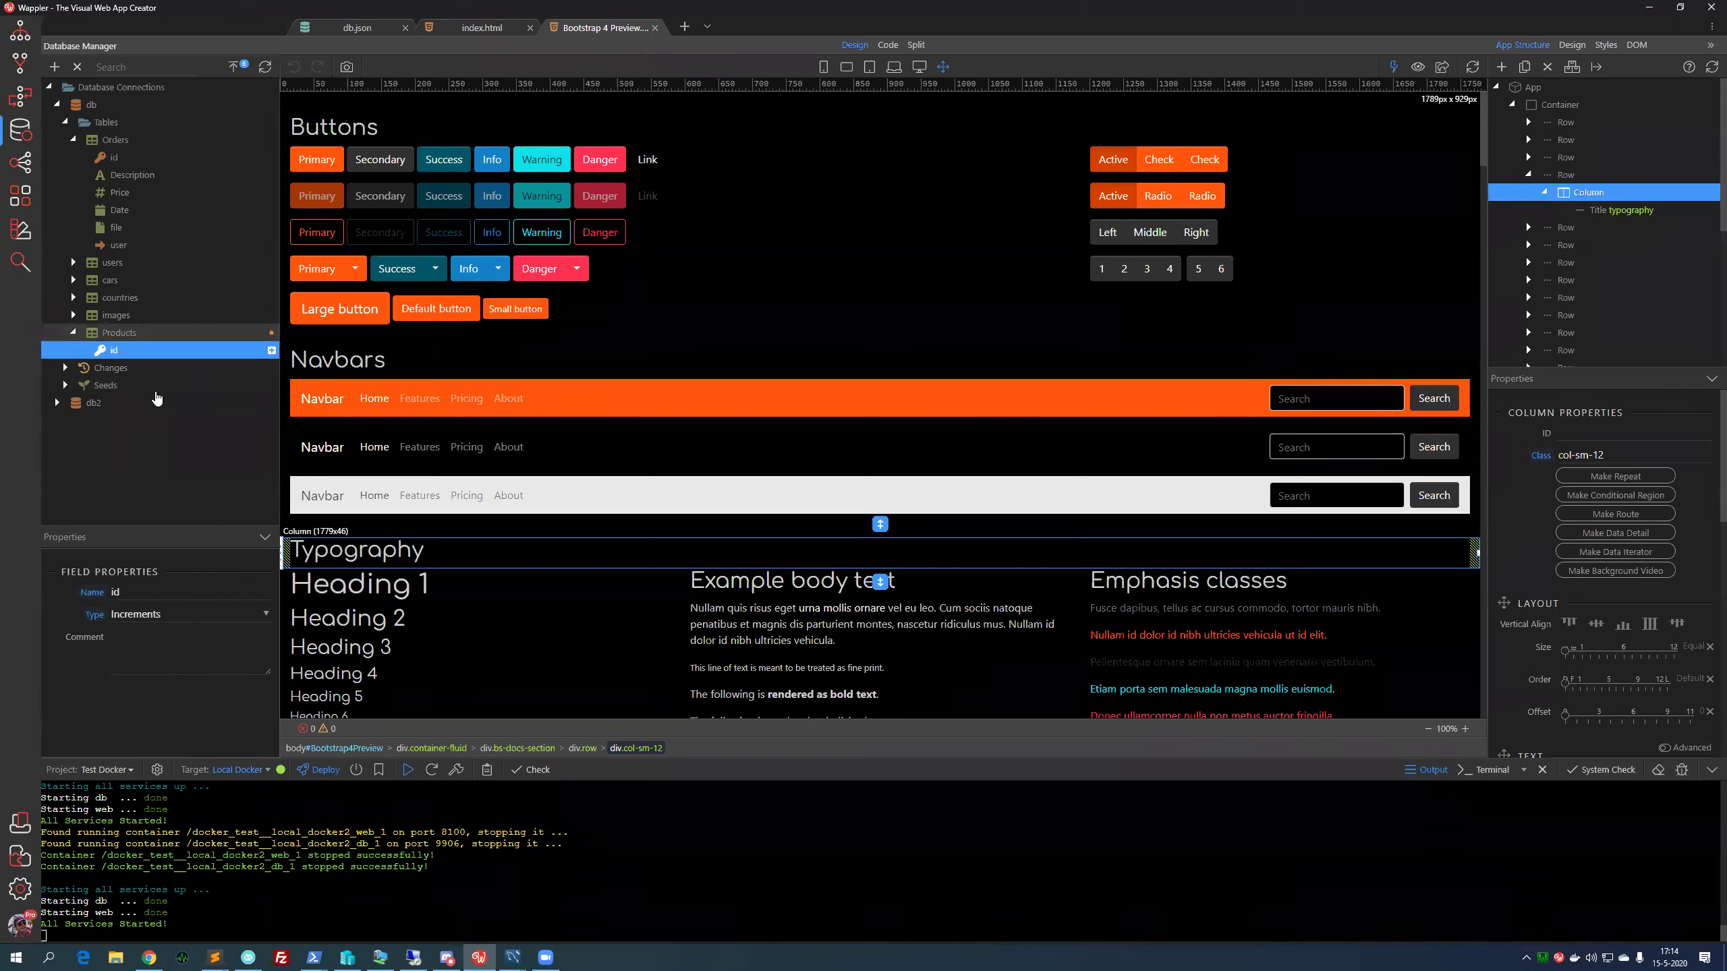
Add a field named Title to the Products table
left_click(136, 334)
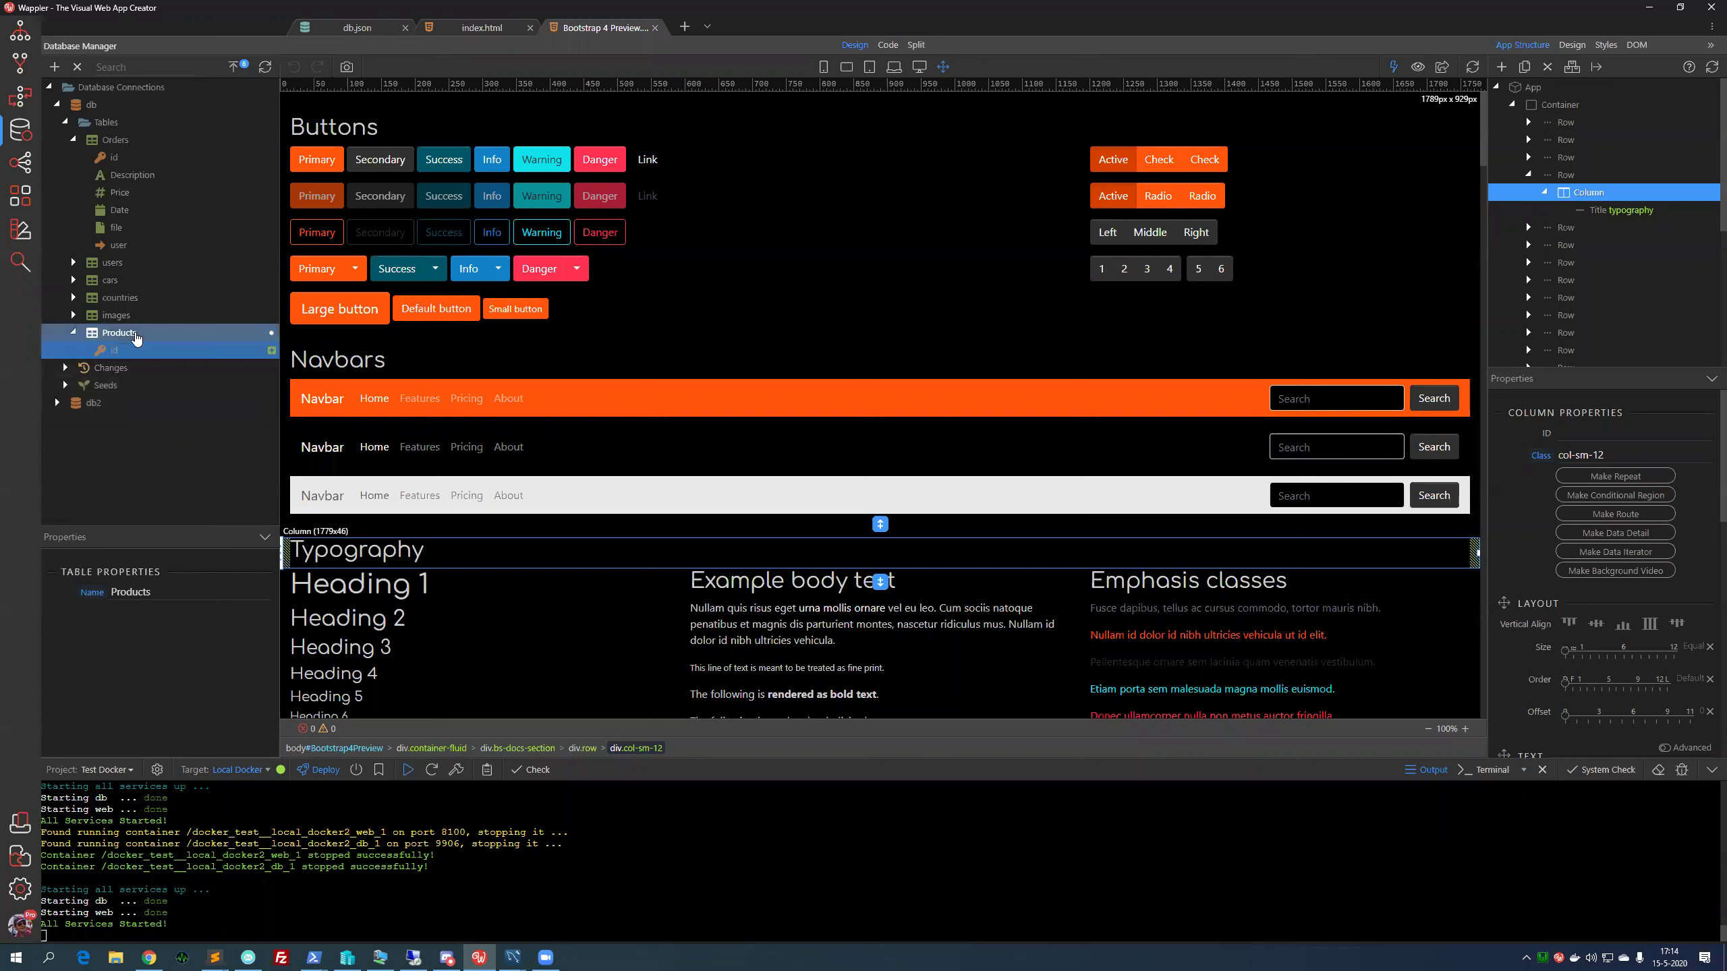
right_click(136, 335)
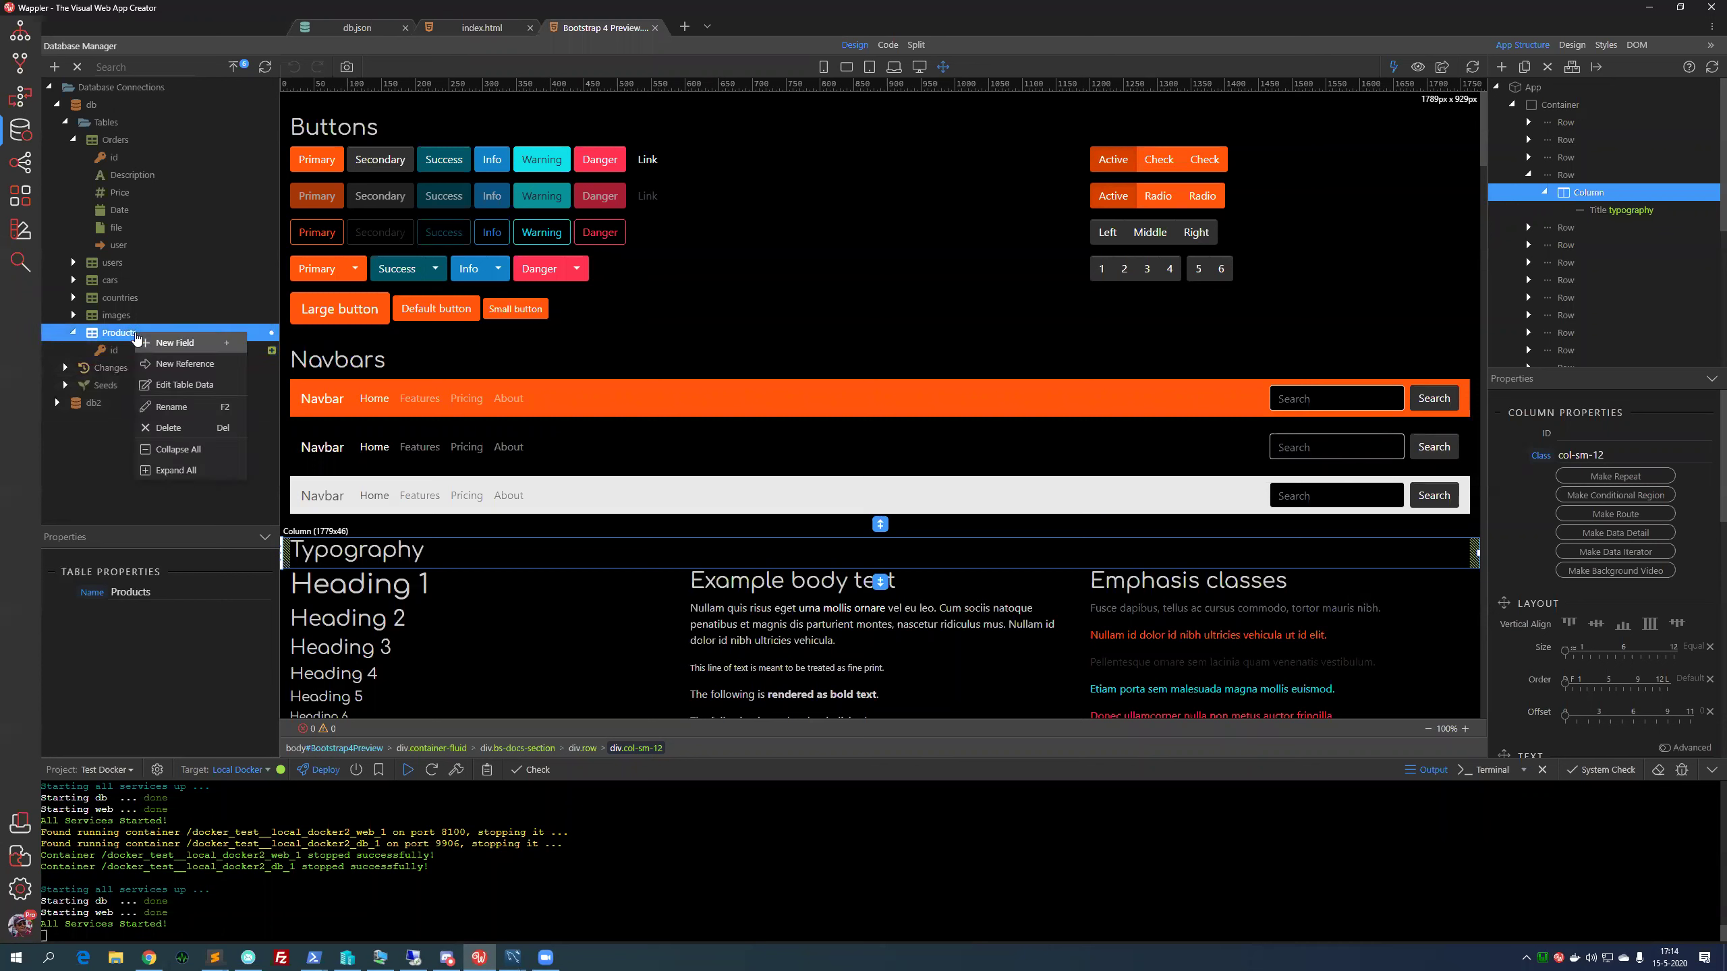
left_click(171, 344)
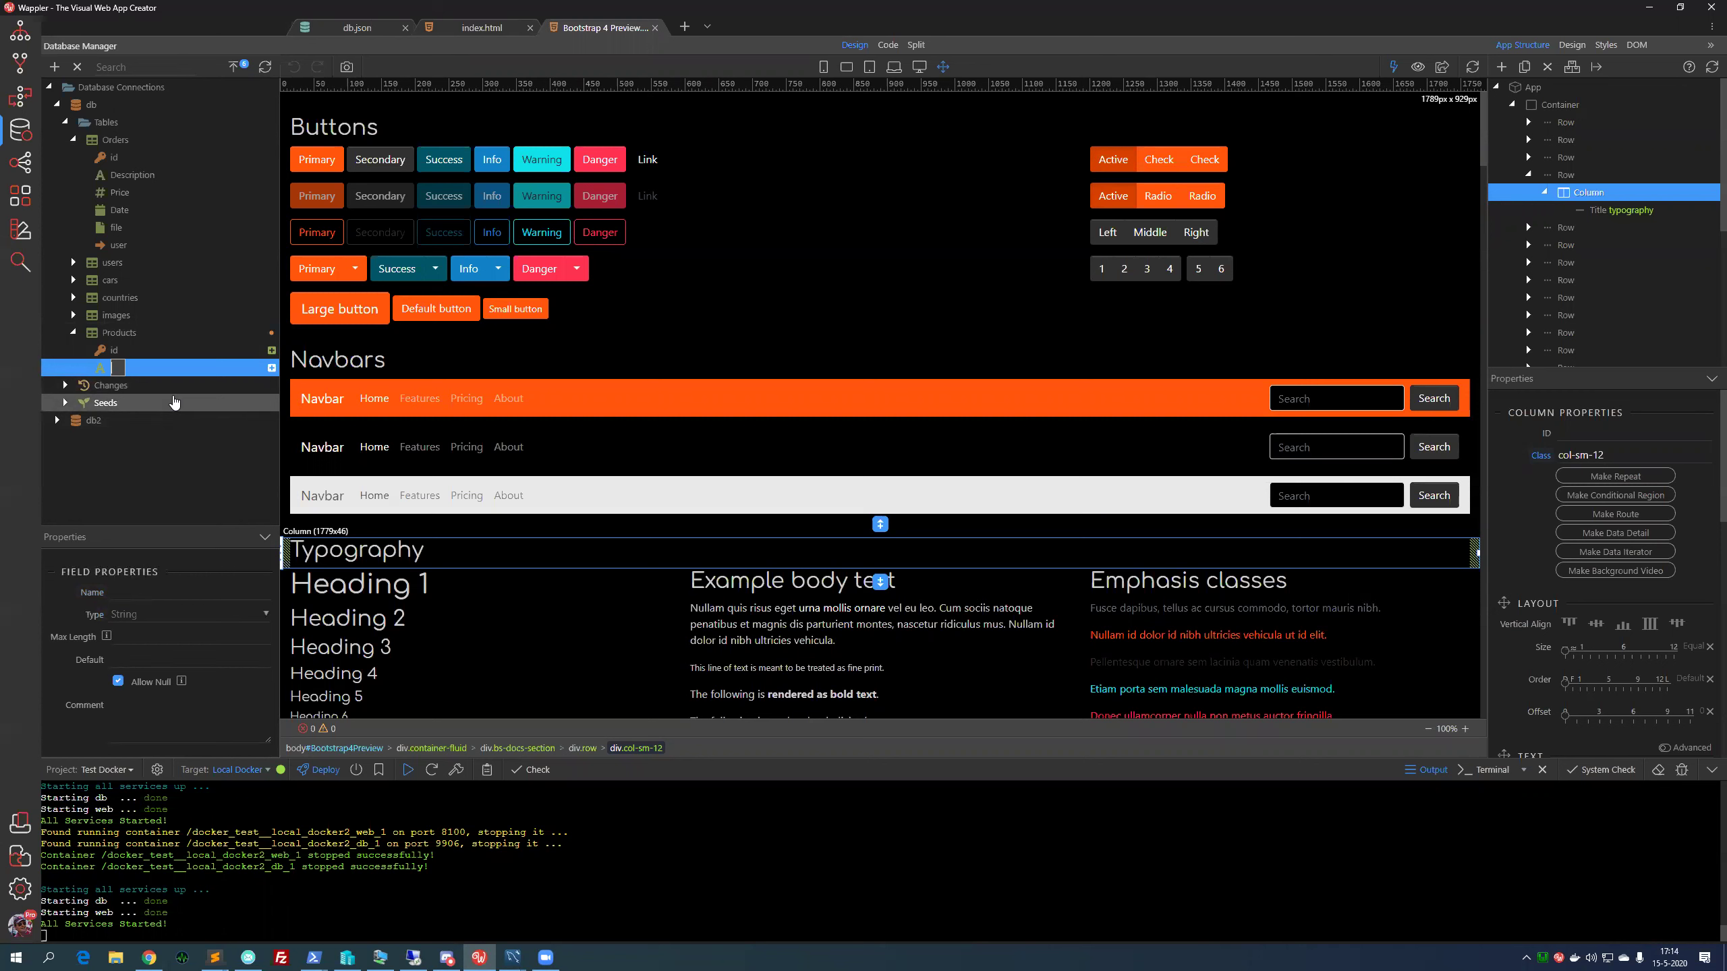
type("Title")
key("Return")
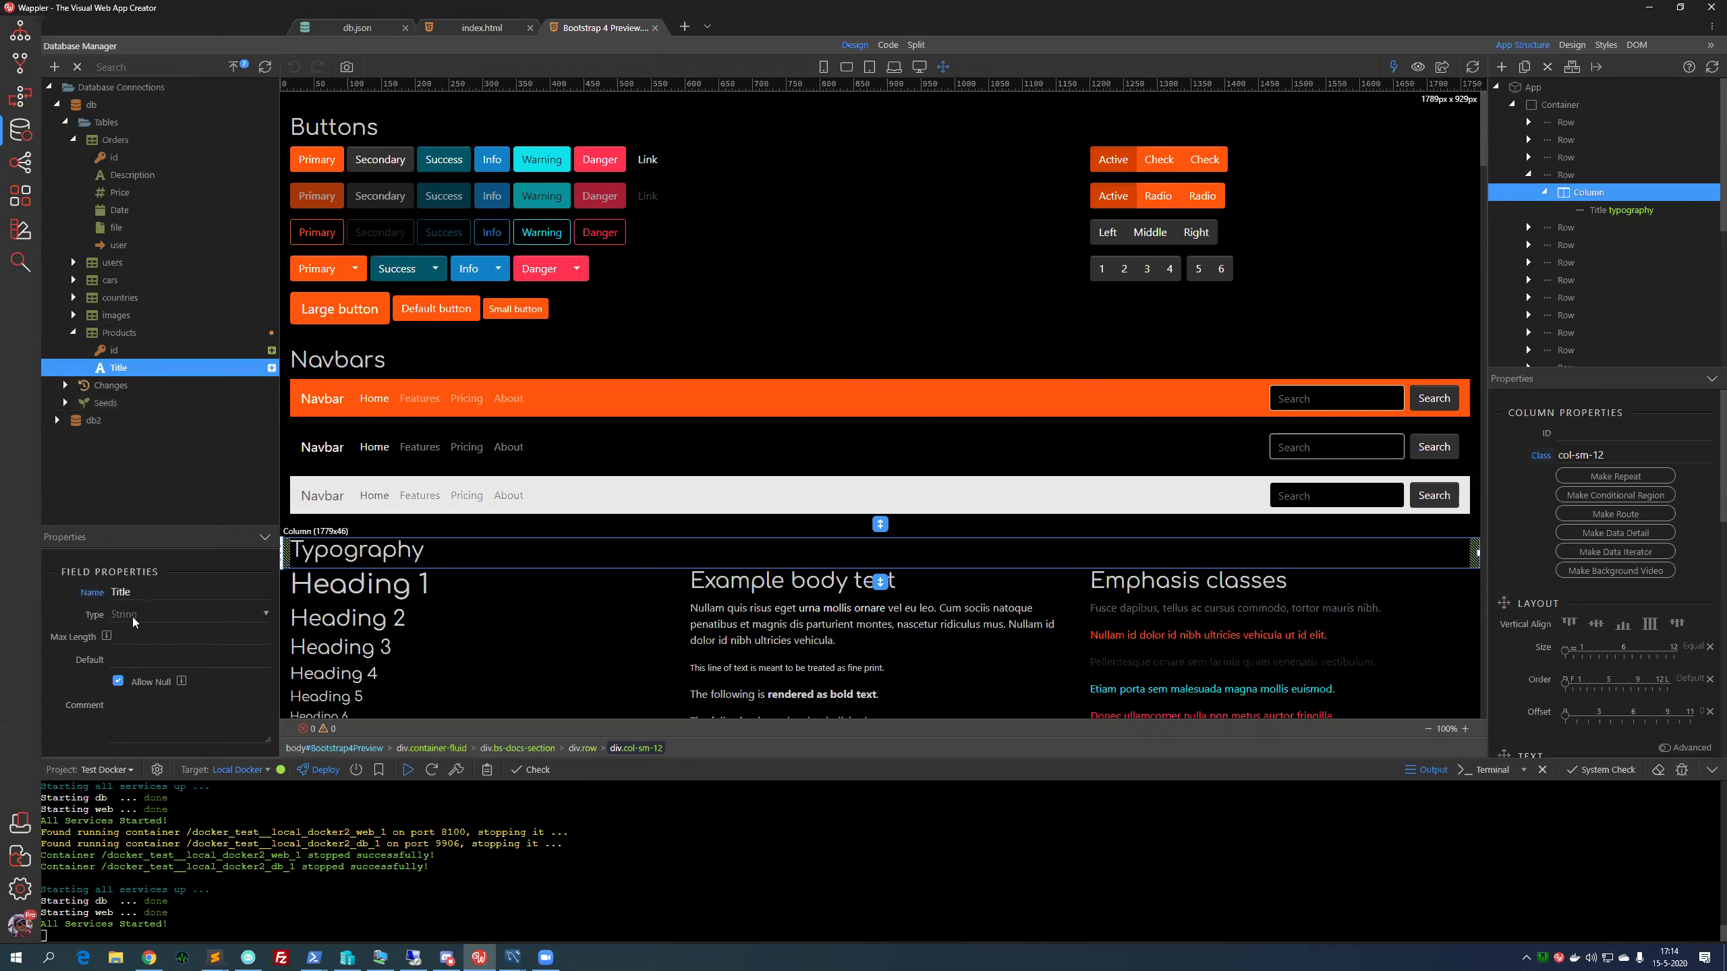
Examine the types available for the Title field and its comment property without changing them
left_click(152, 619)
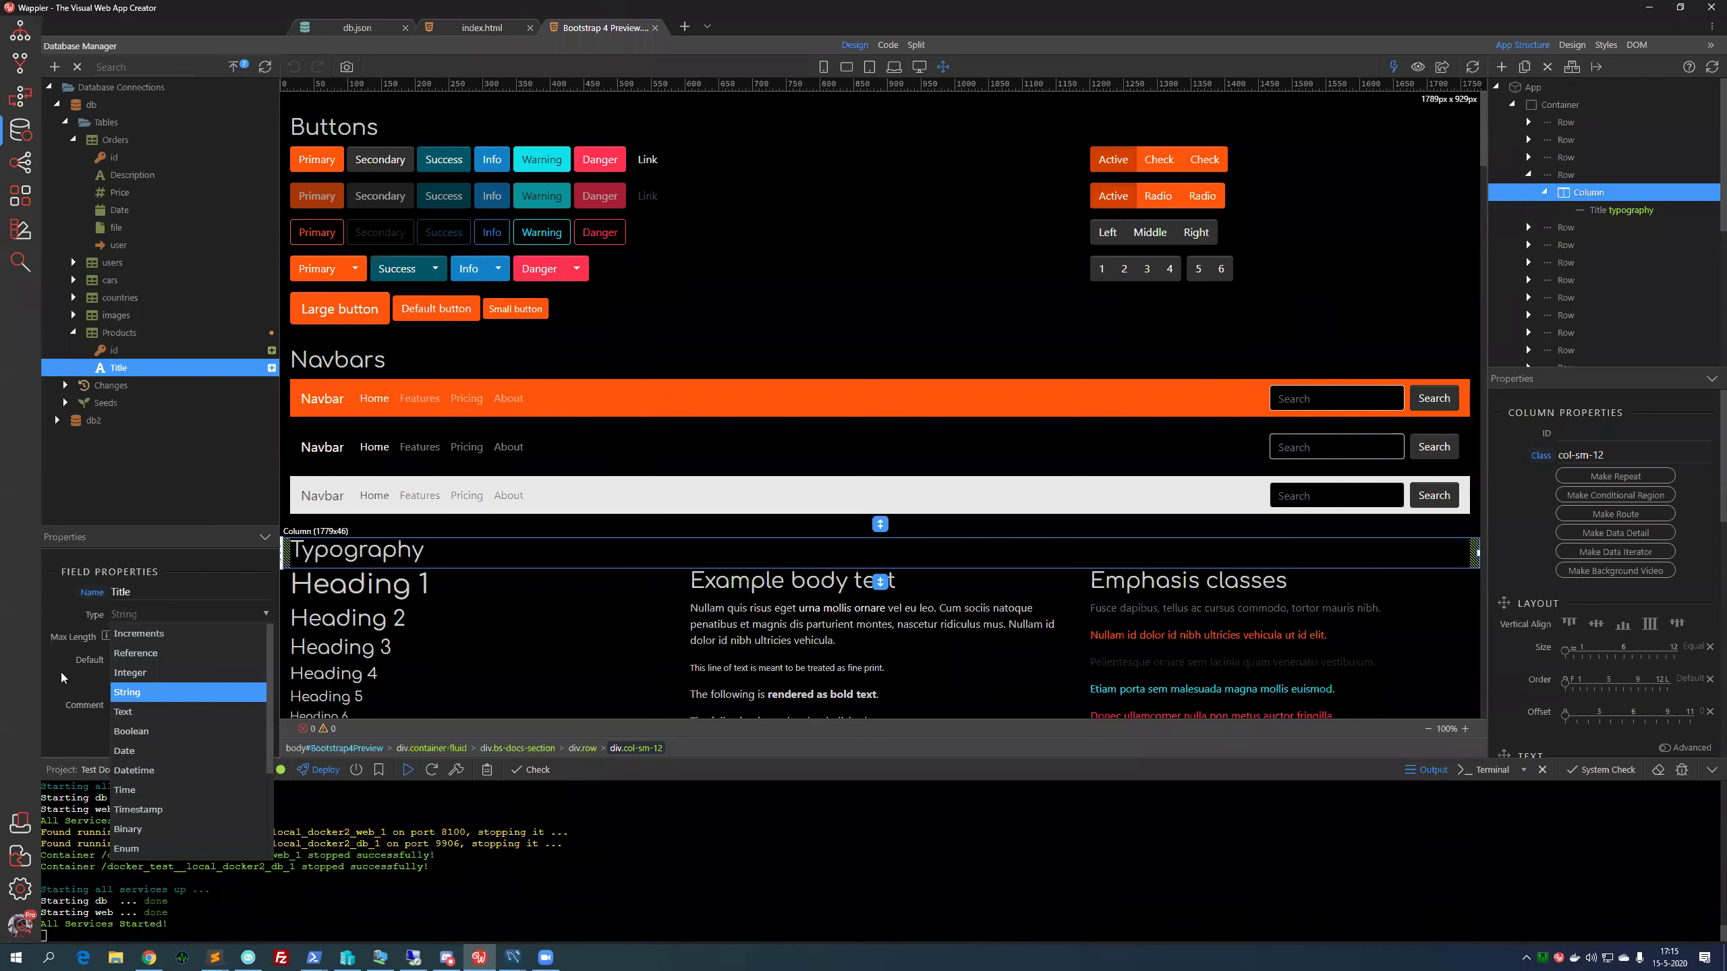
left_click(81, 645)
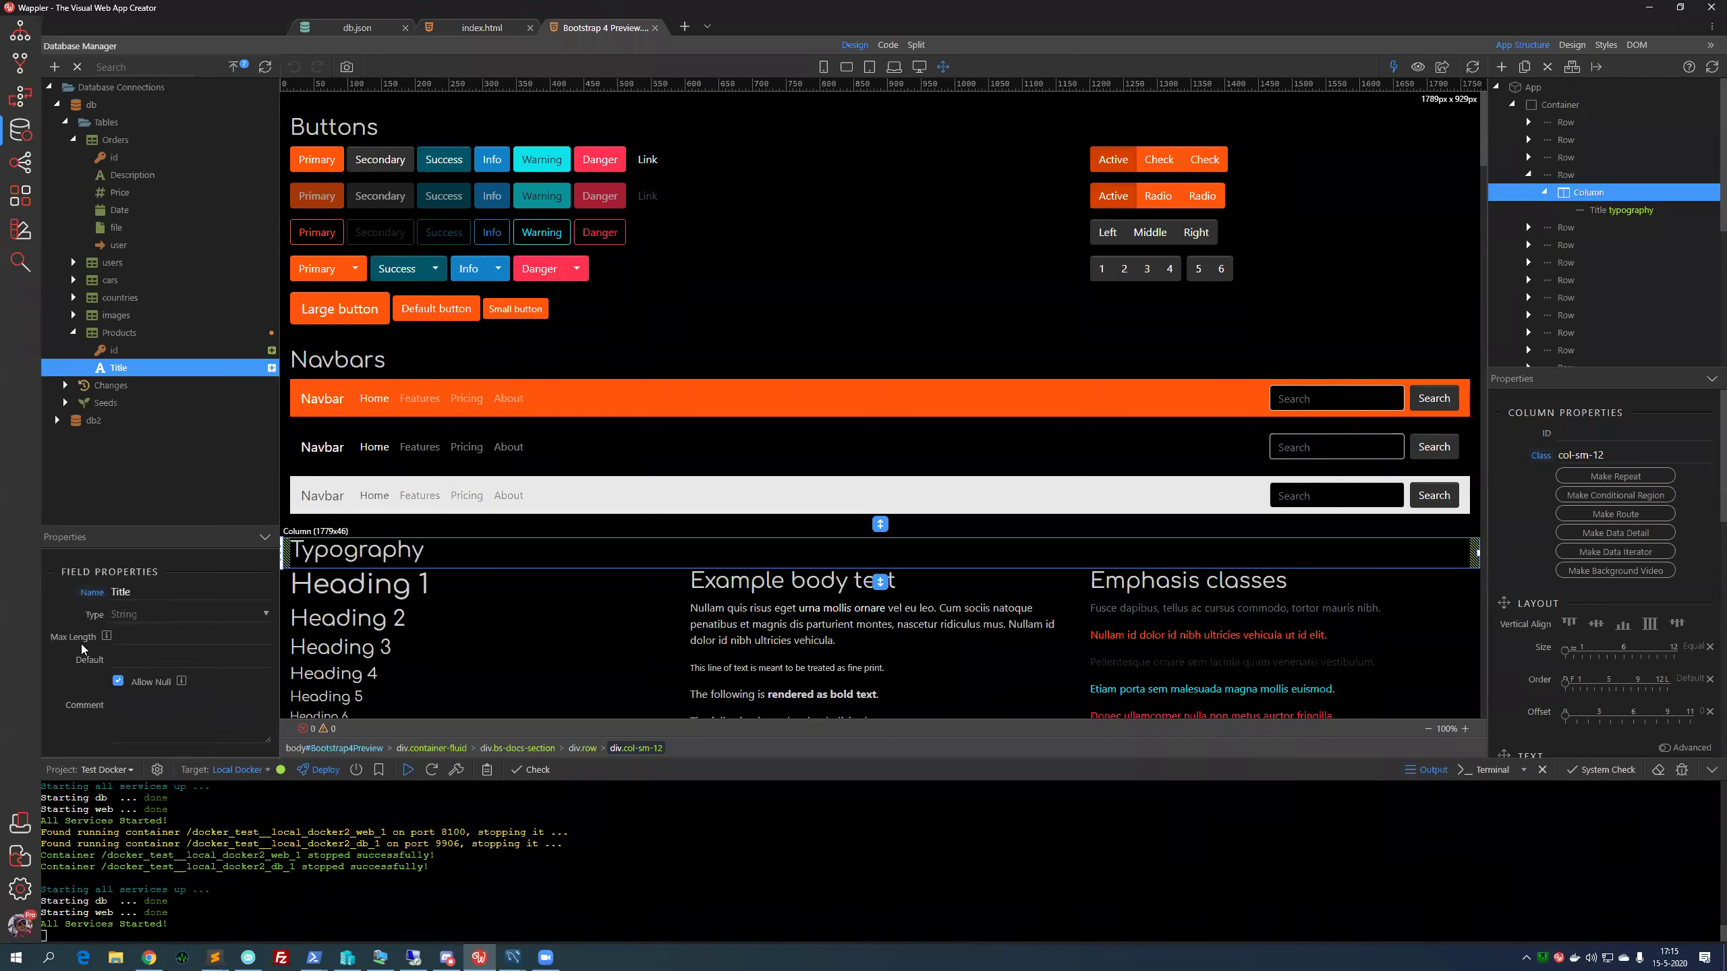
left_click(143, 616)
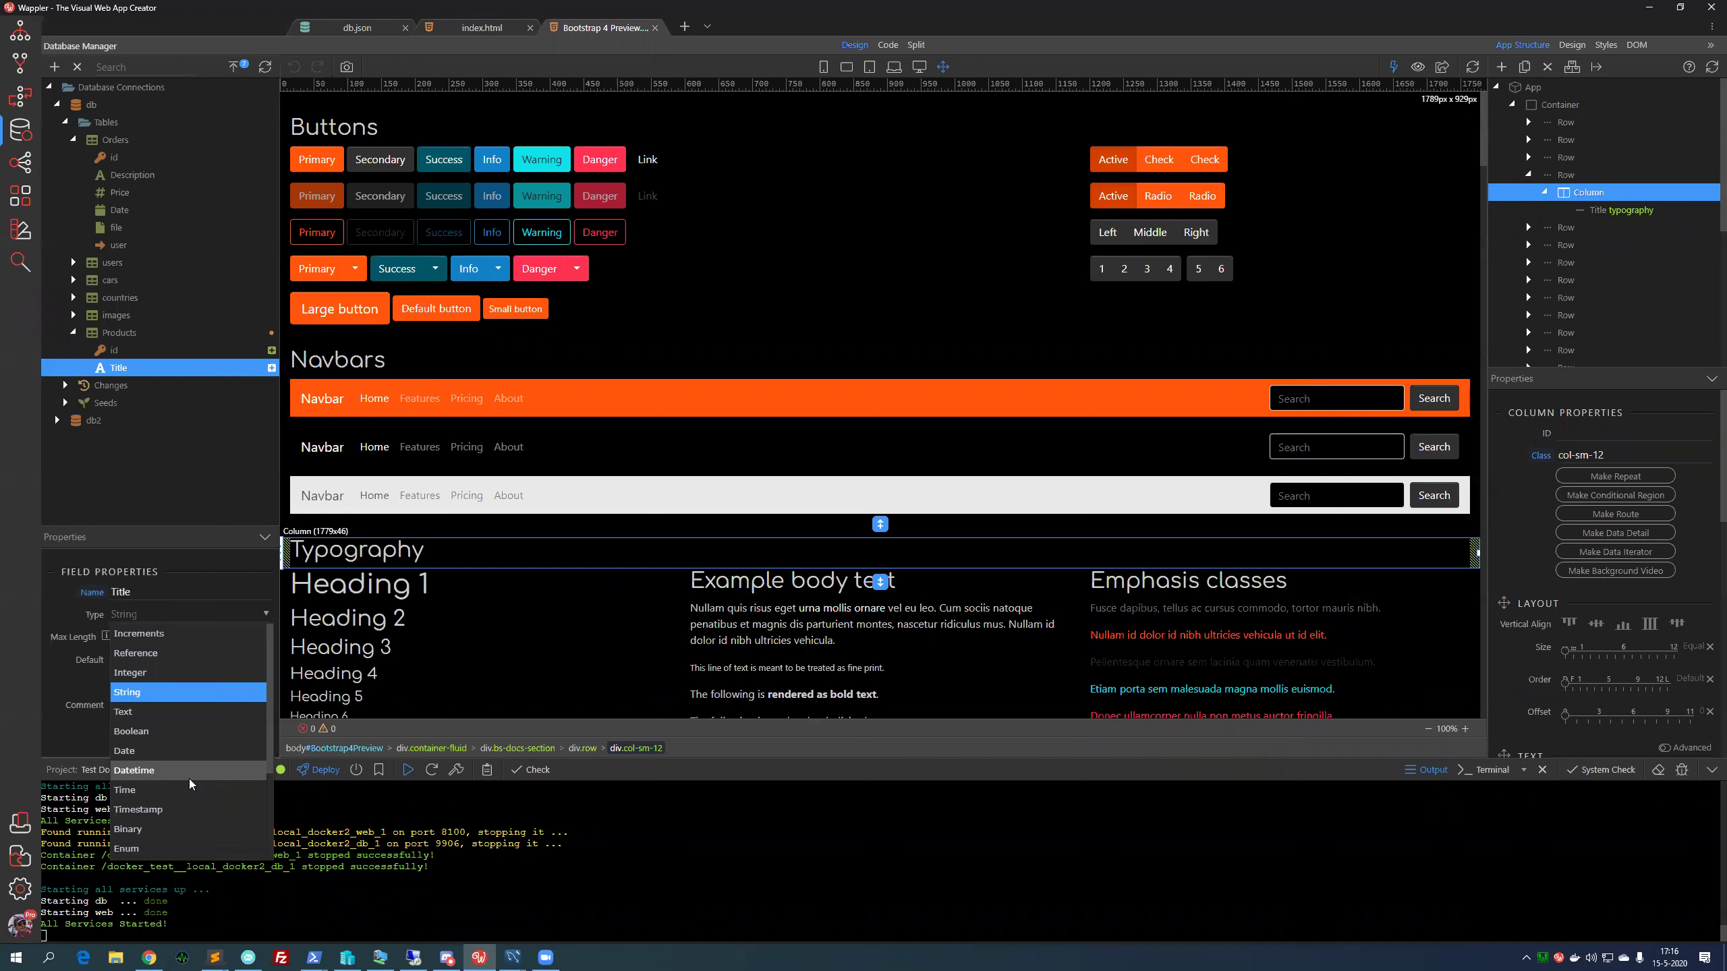
left_click(71, 738)
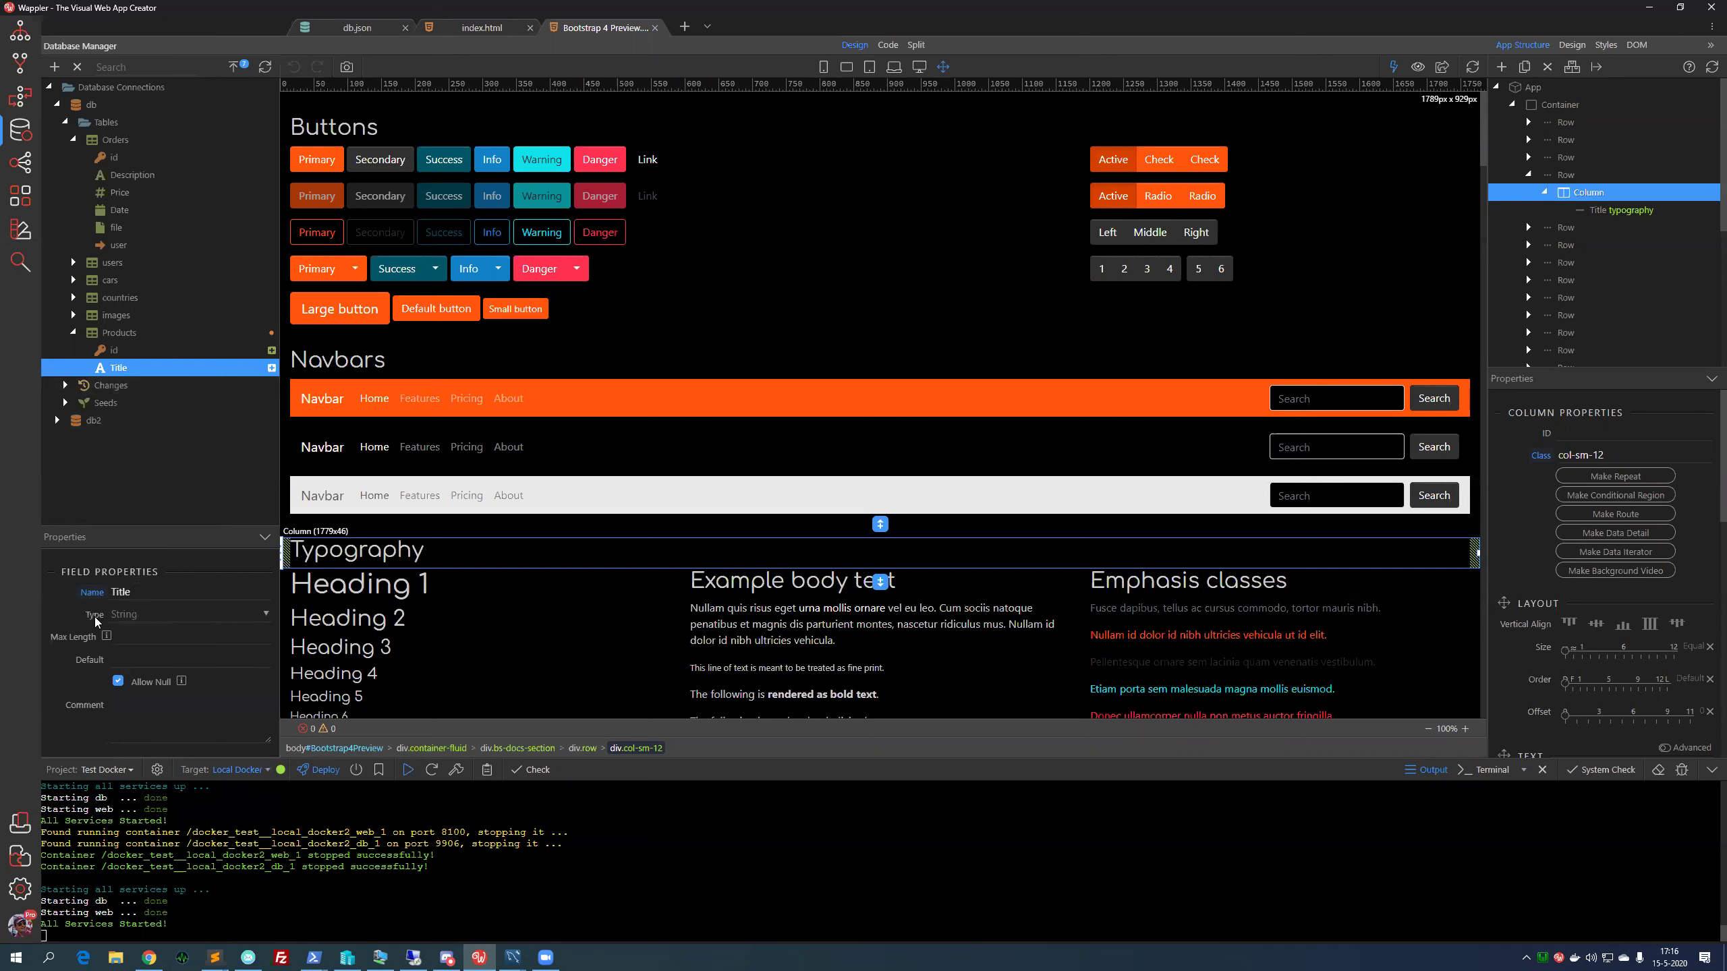
left_click(143, 716)
left_click(152, 711)
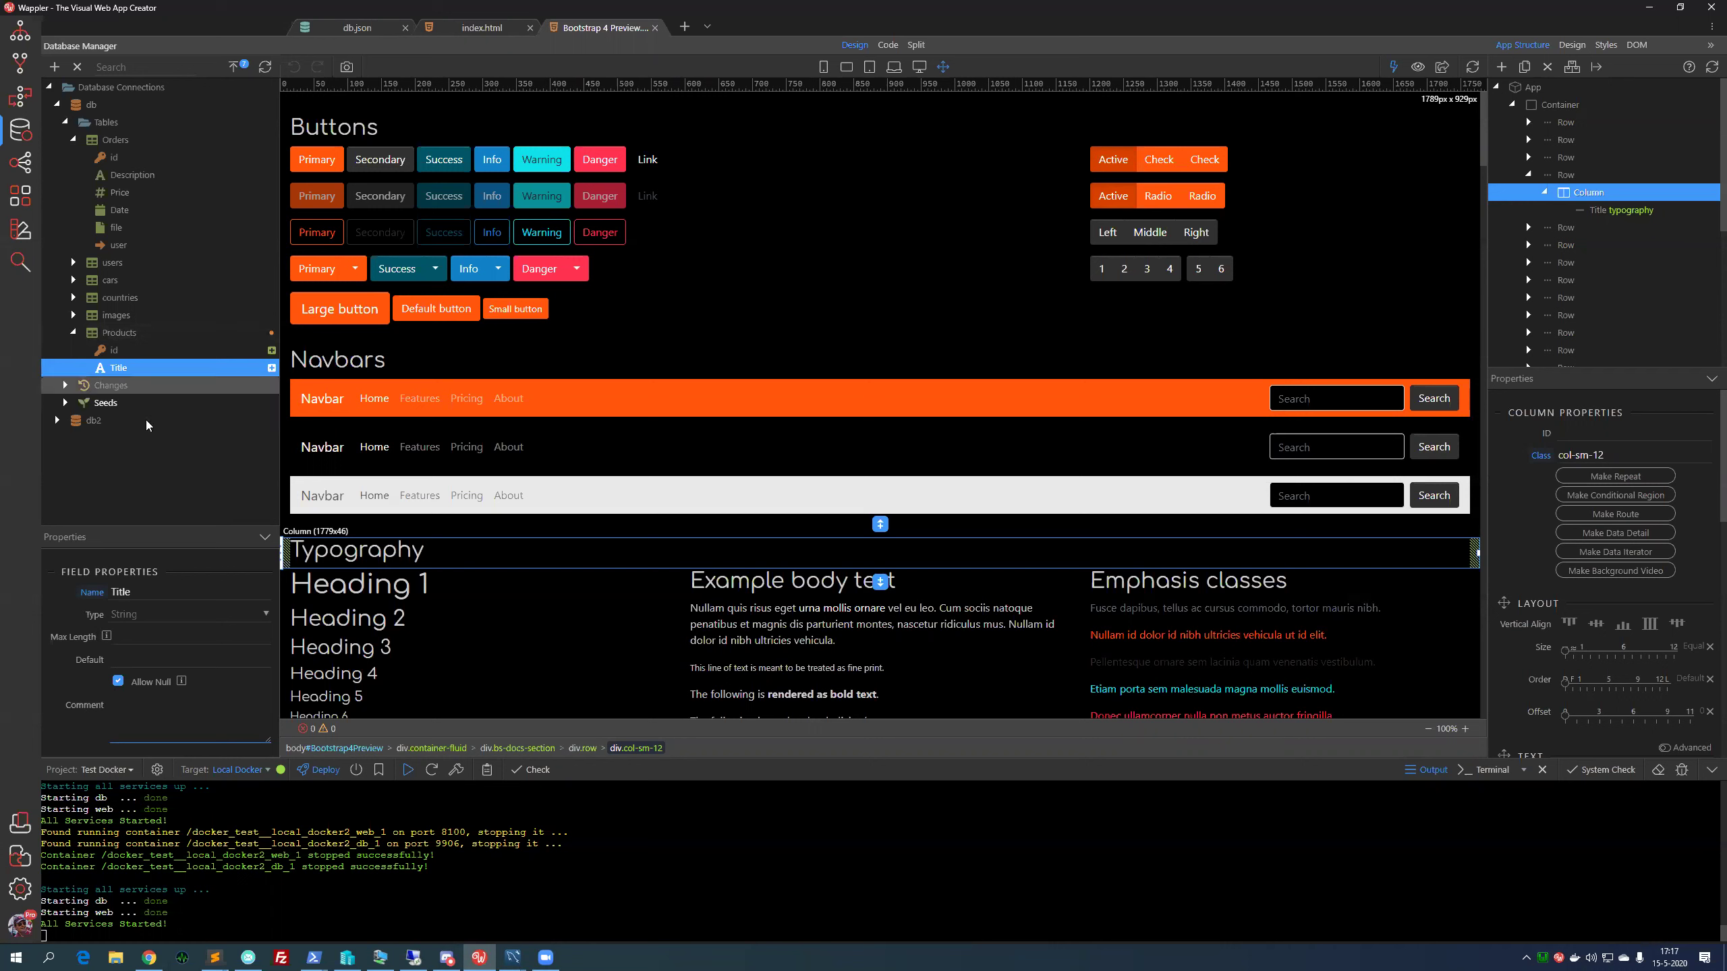
Add a field named Description to the Products table and set its type to Text
left_click(137, 340)
right_click(137, 338)
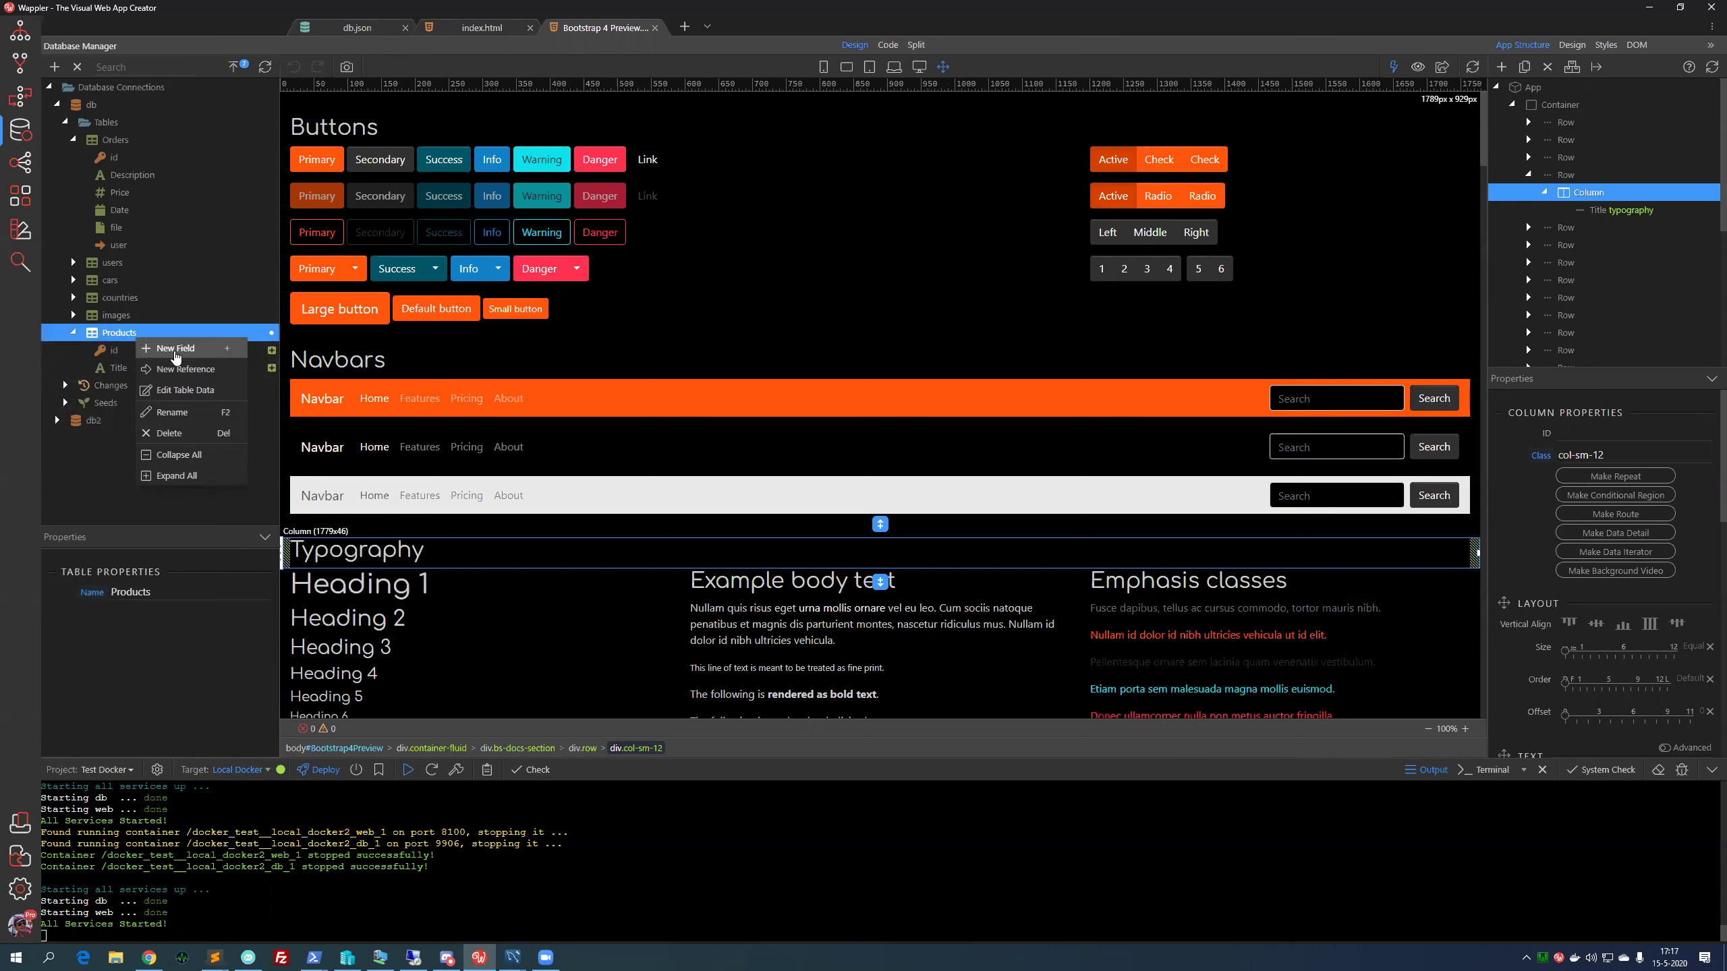
left_click(175, 349)
type("Description")
key("Return")
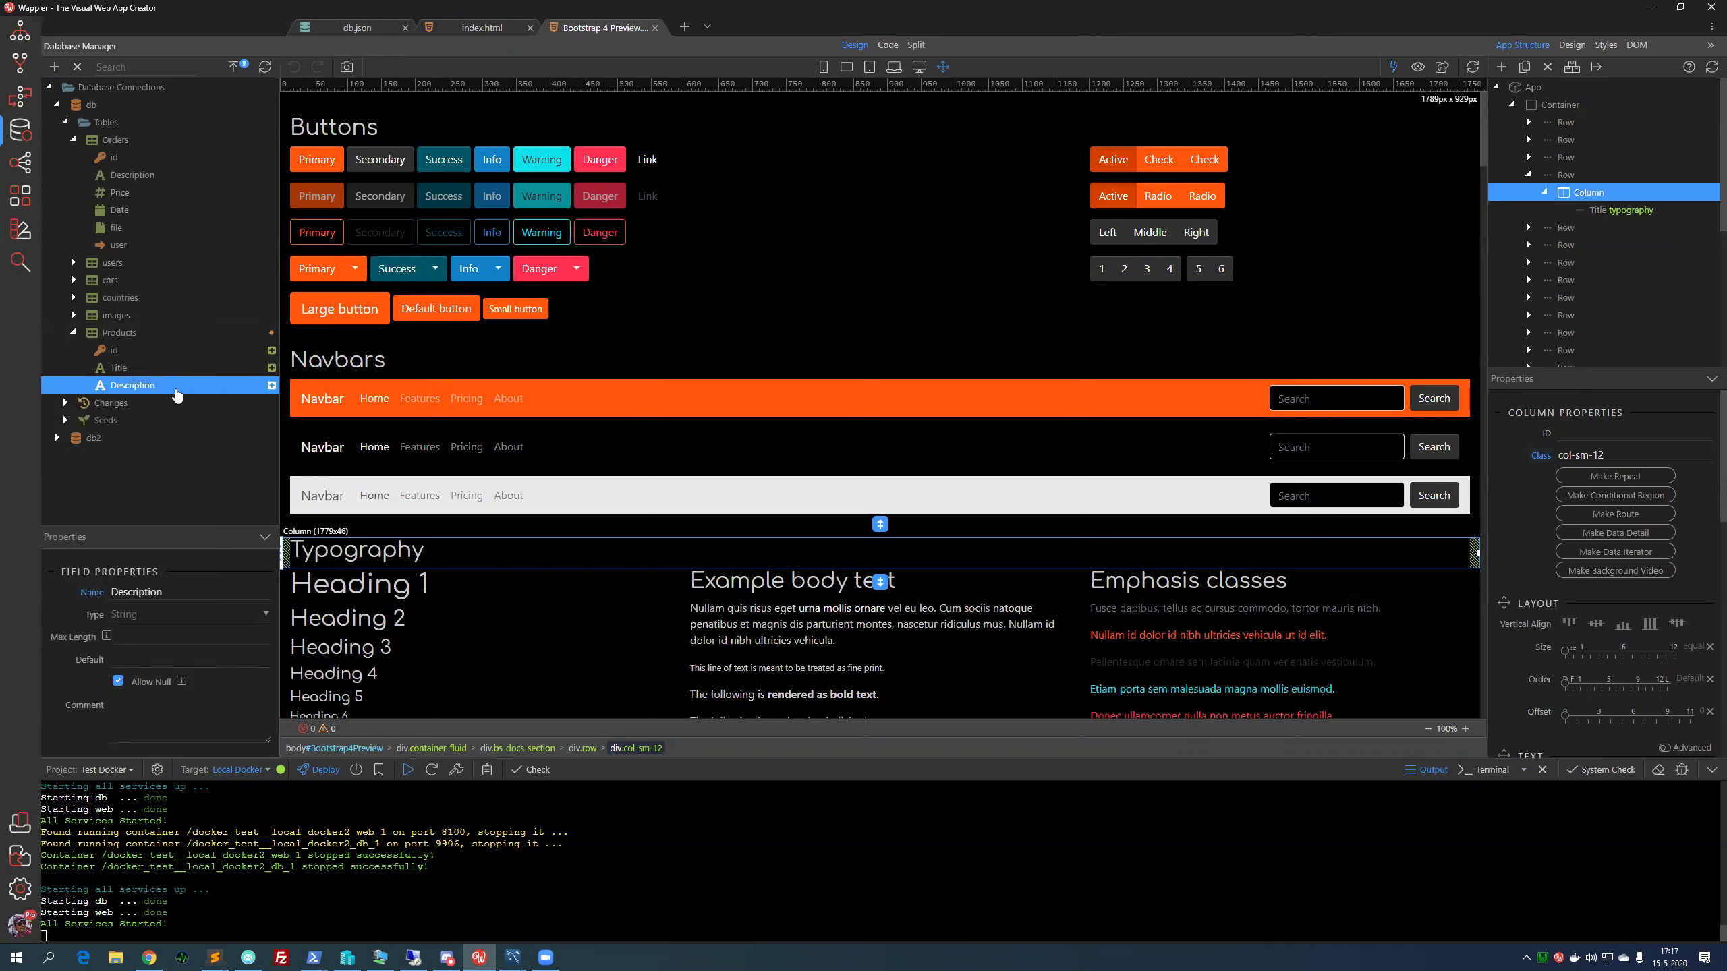
left_click(139, 611)
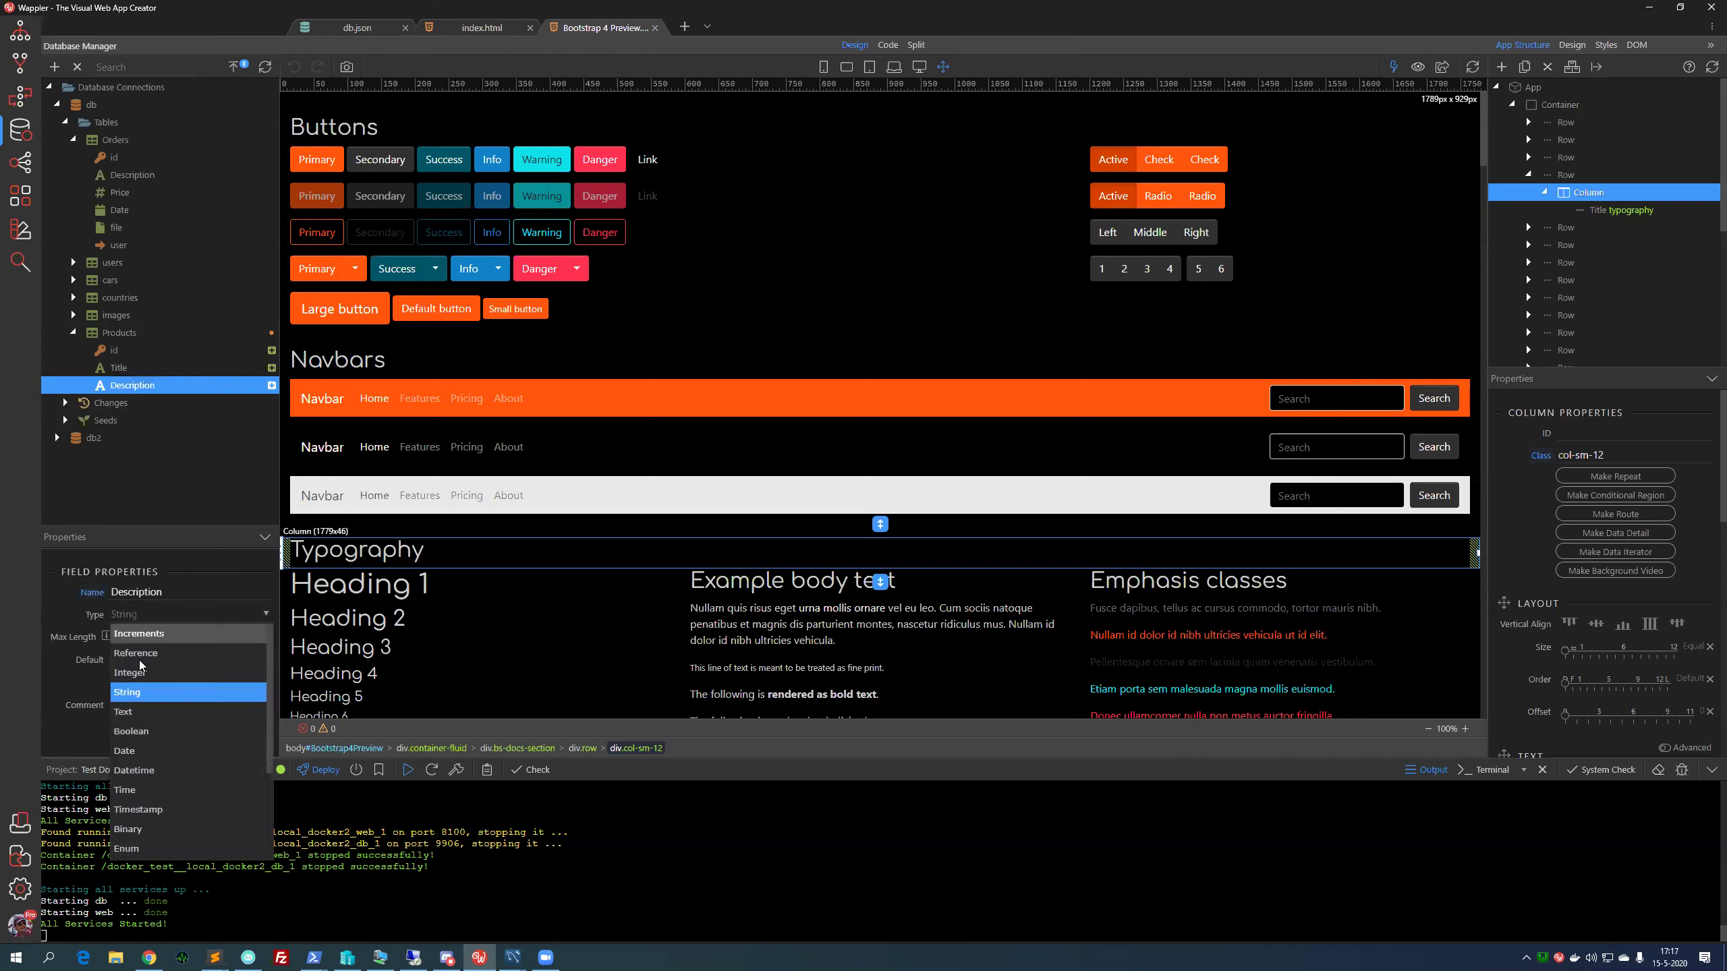
left_click(156, 713)
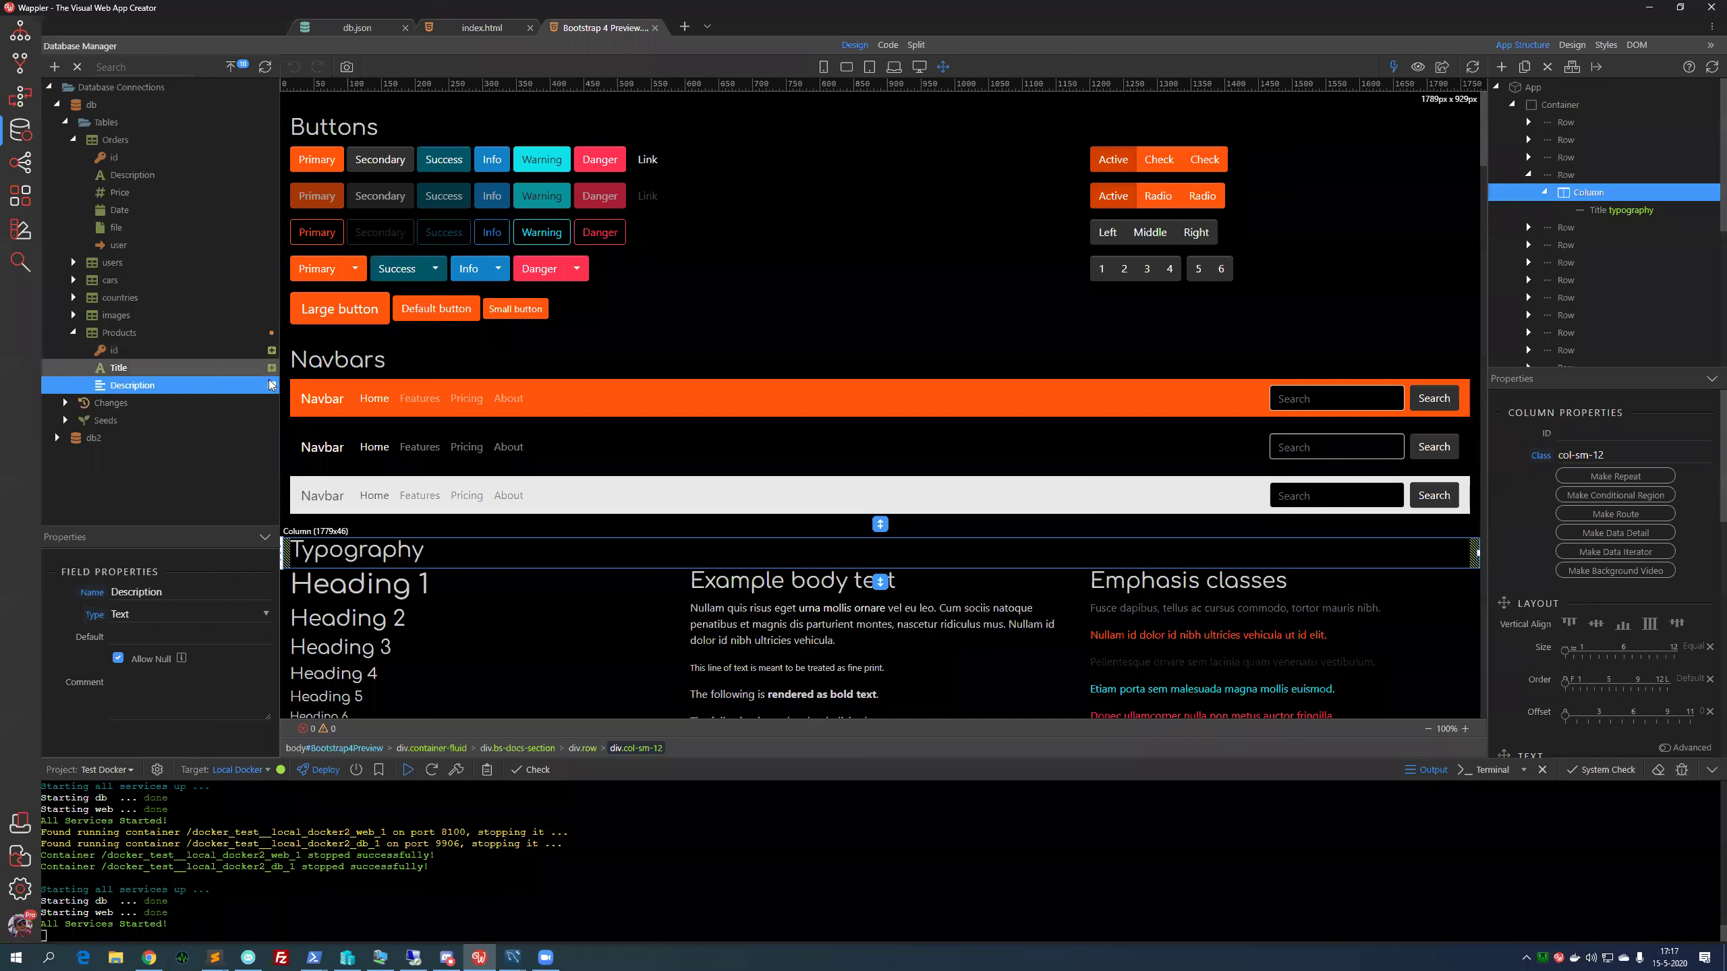
Review the new Products fields and apply the pending database changes with the description "Add products"
left_click(139, 337)
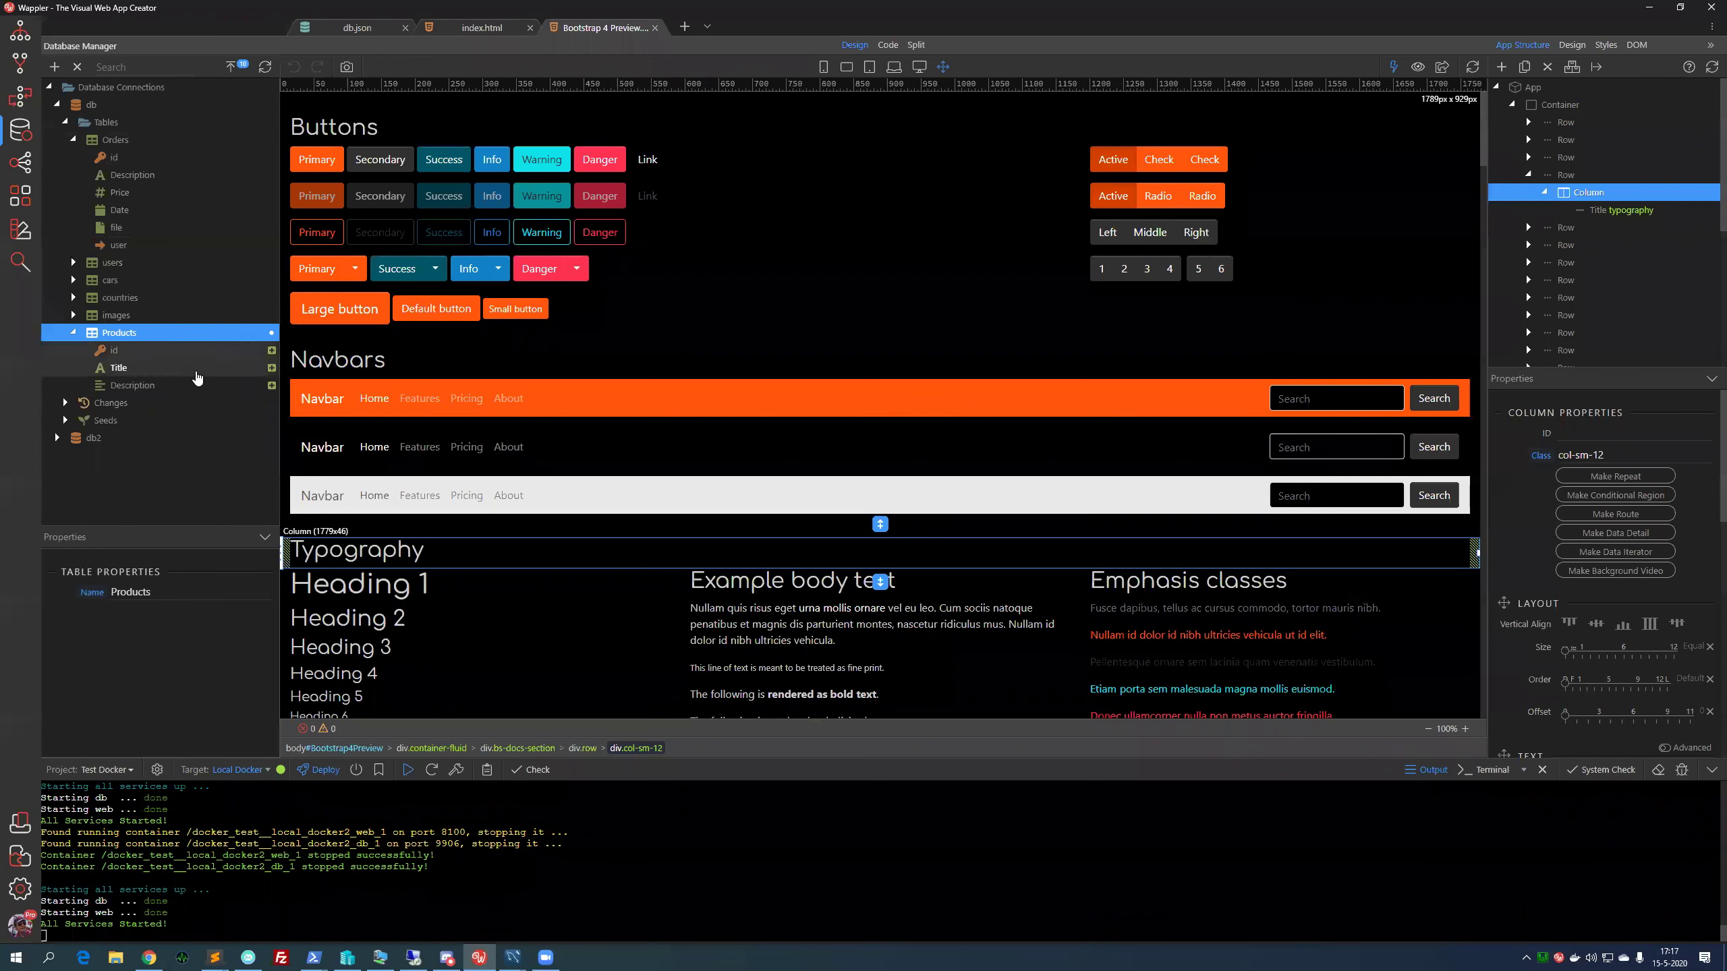
left_click(114, 350)
left_click(129, 385)
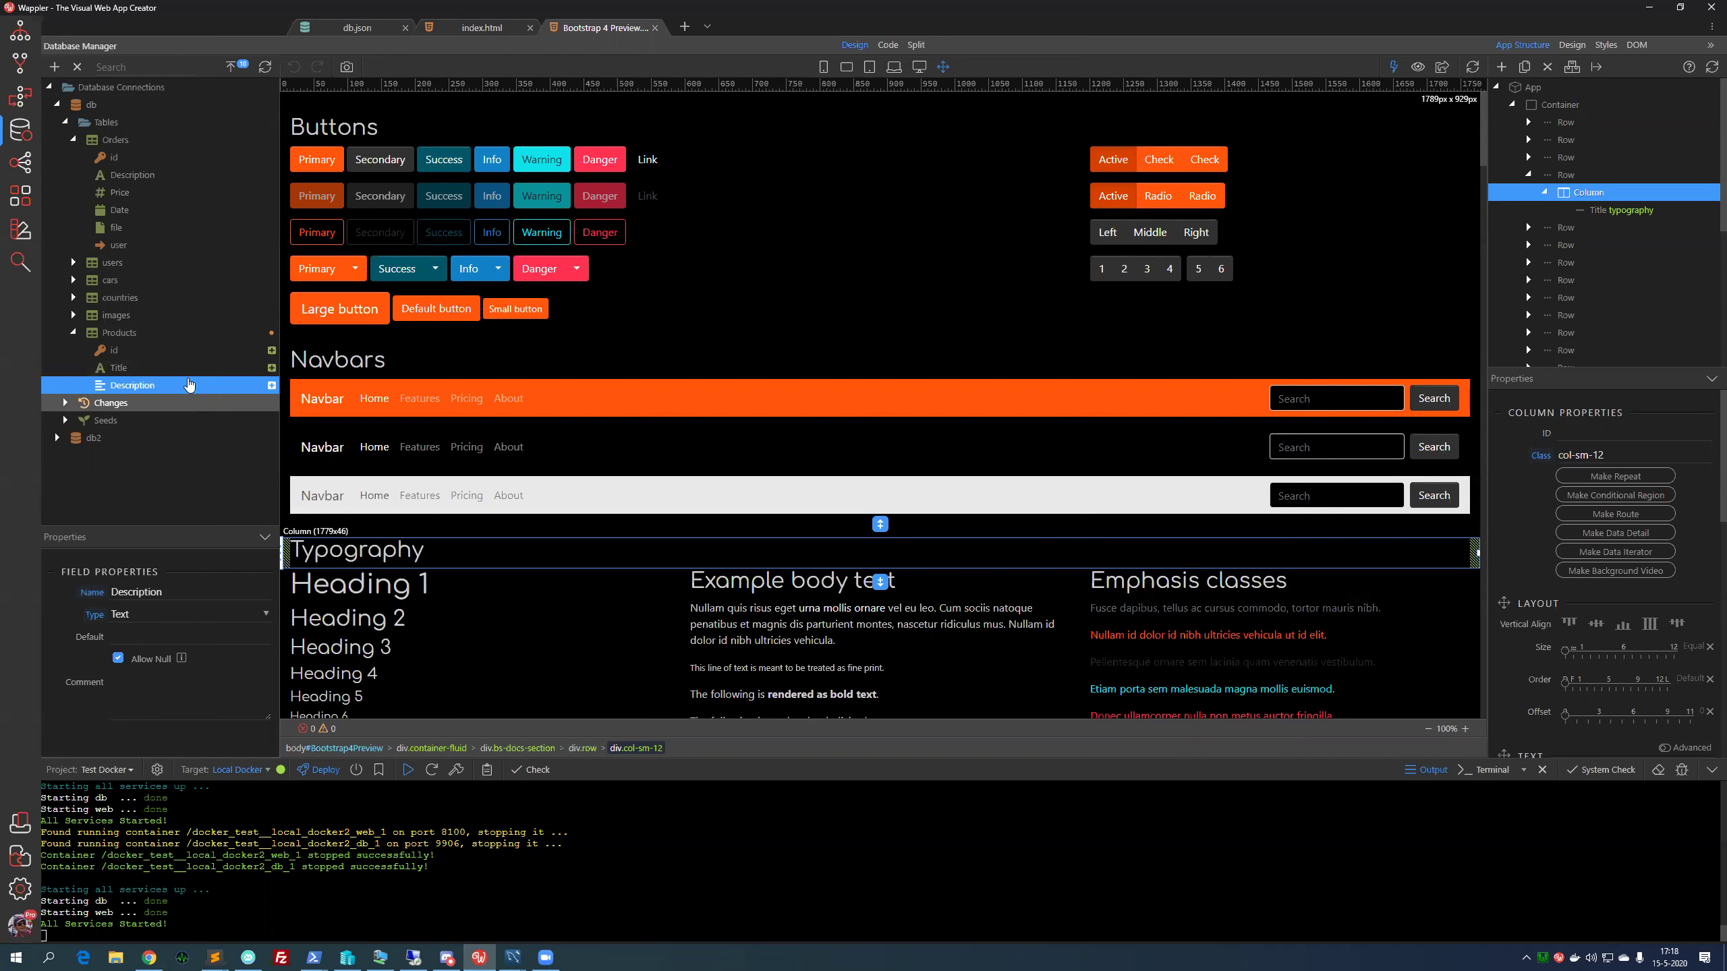
left_click(241, 69)
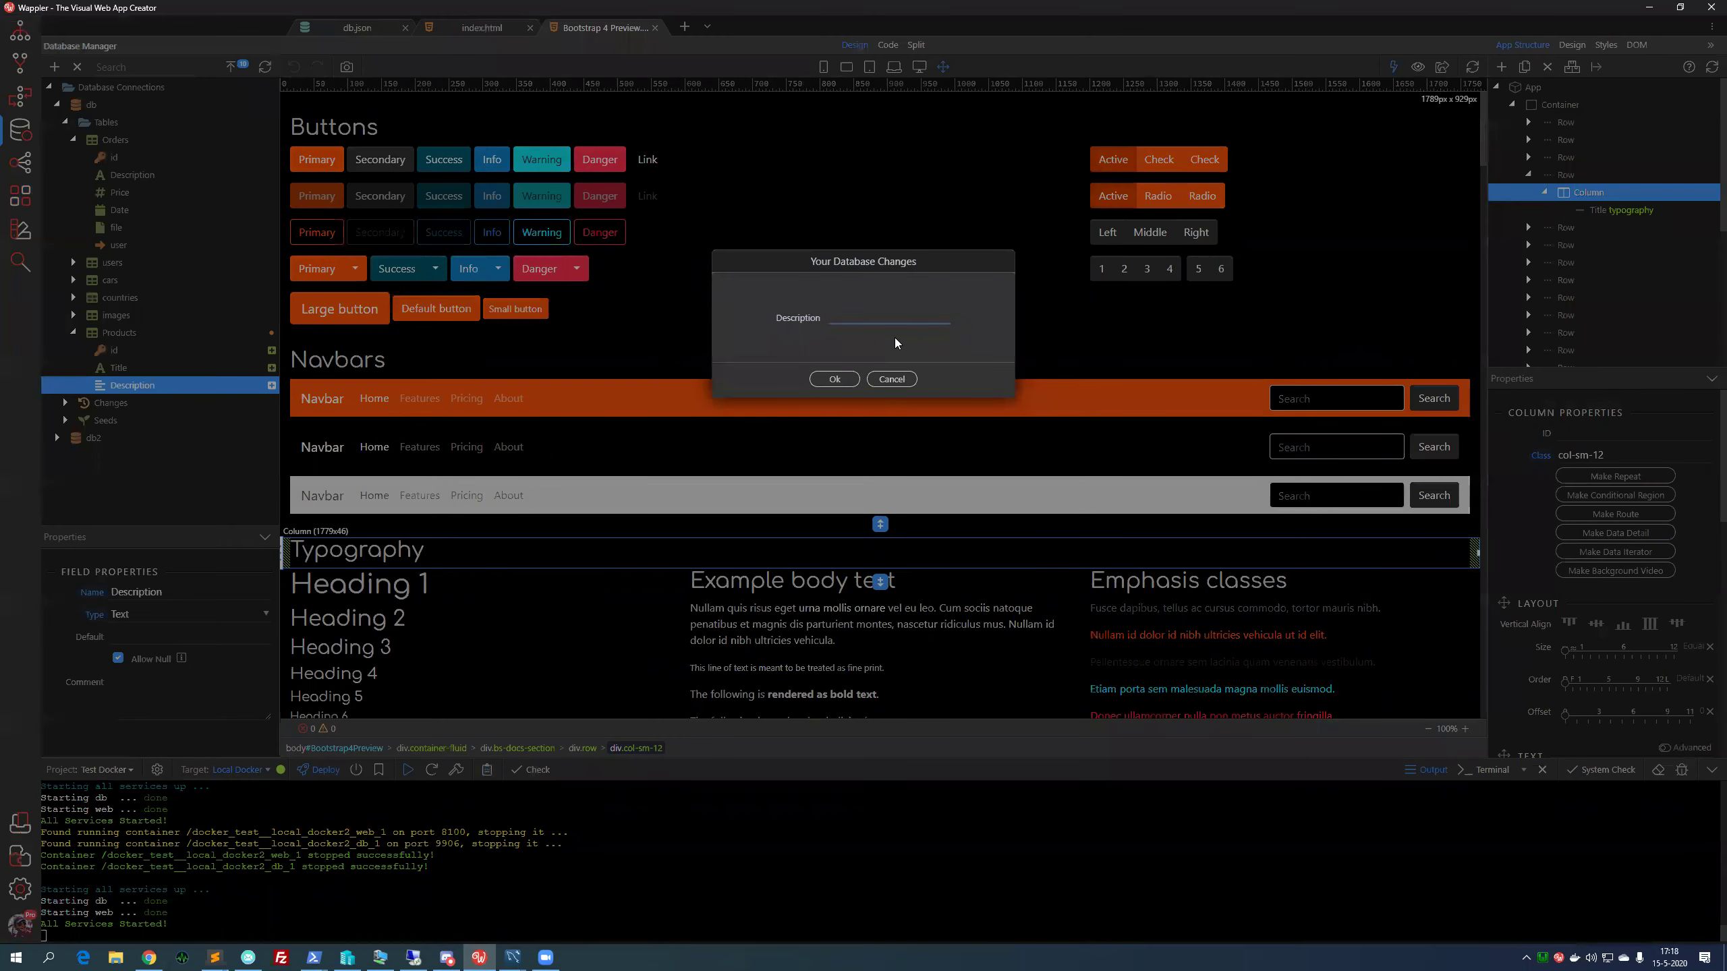
type("Add Products")
left_click(842, 379)
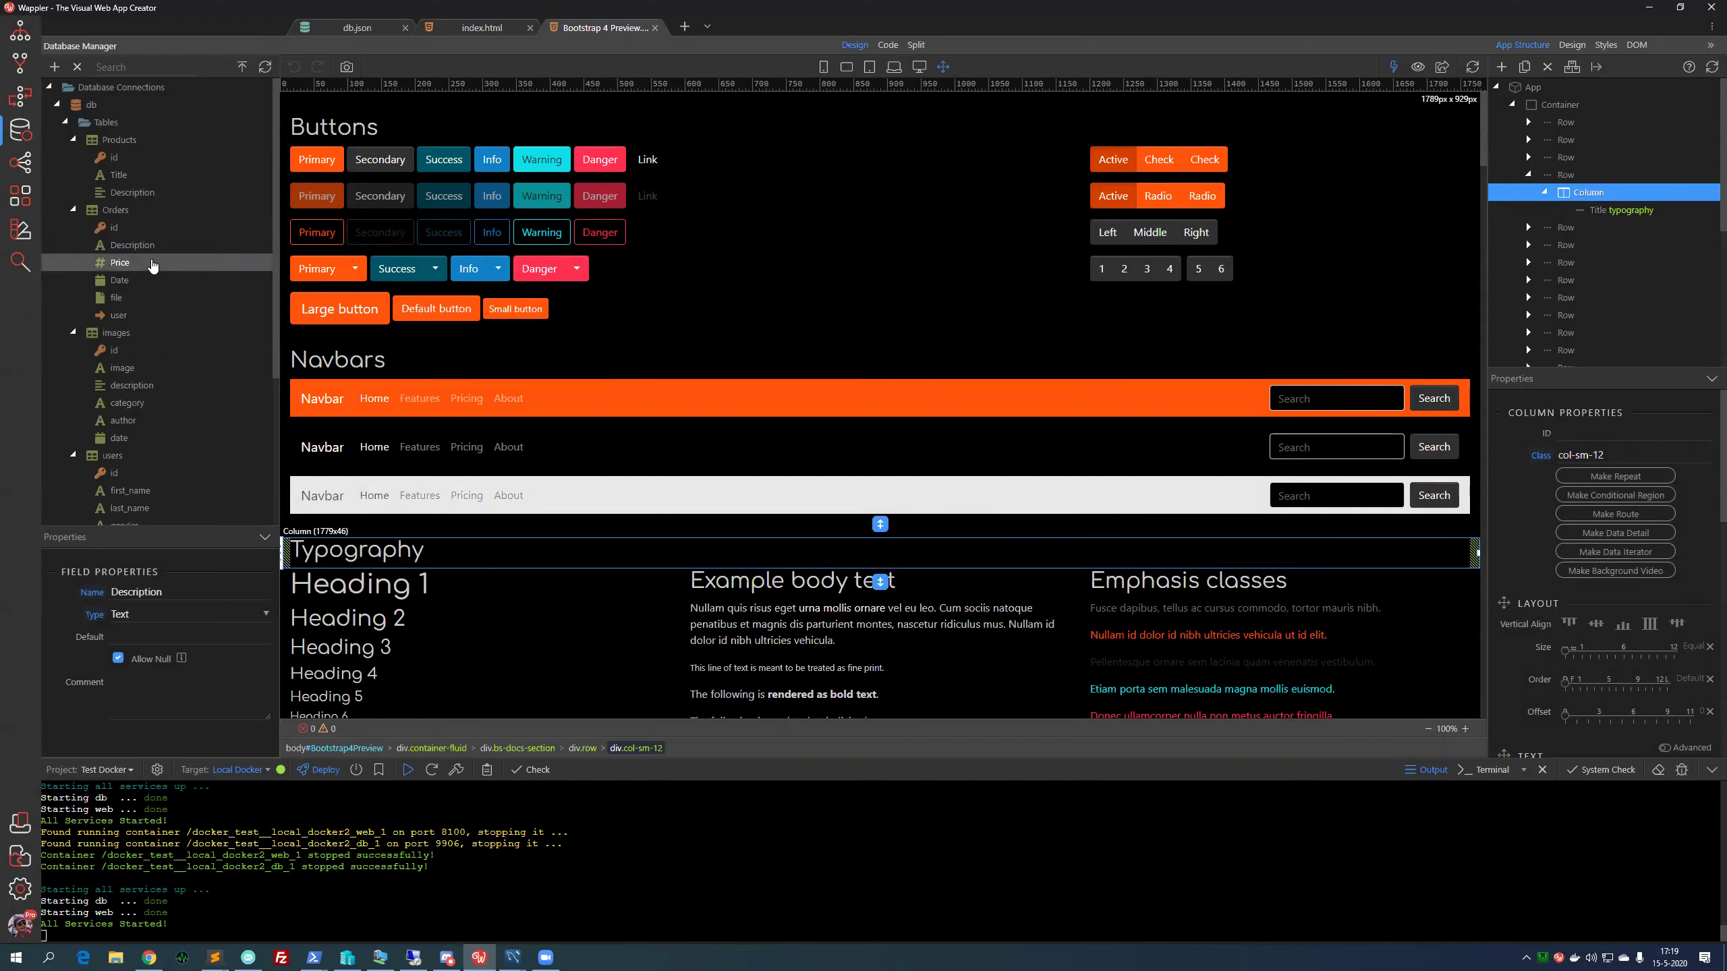
Look through the tables of the db connection and collapse Orders, images and users
scroll(151, 236, "down", 3)
scroll(150, 237, "down", 2)
scroll(151, 237, "up", 5)
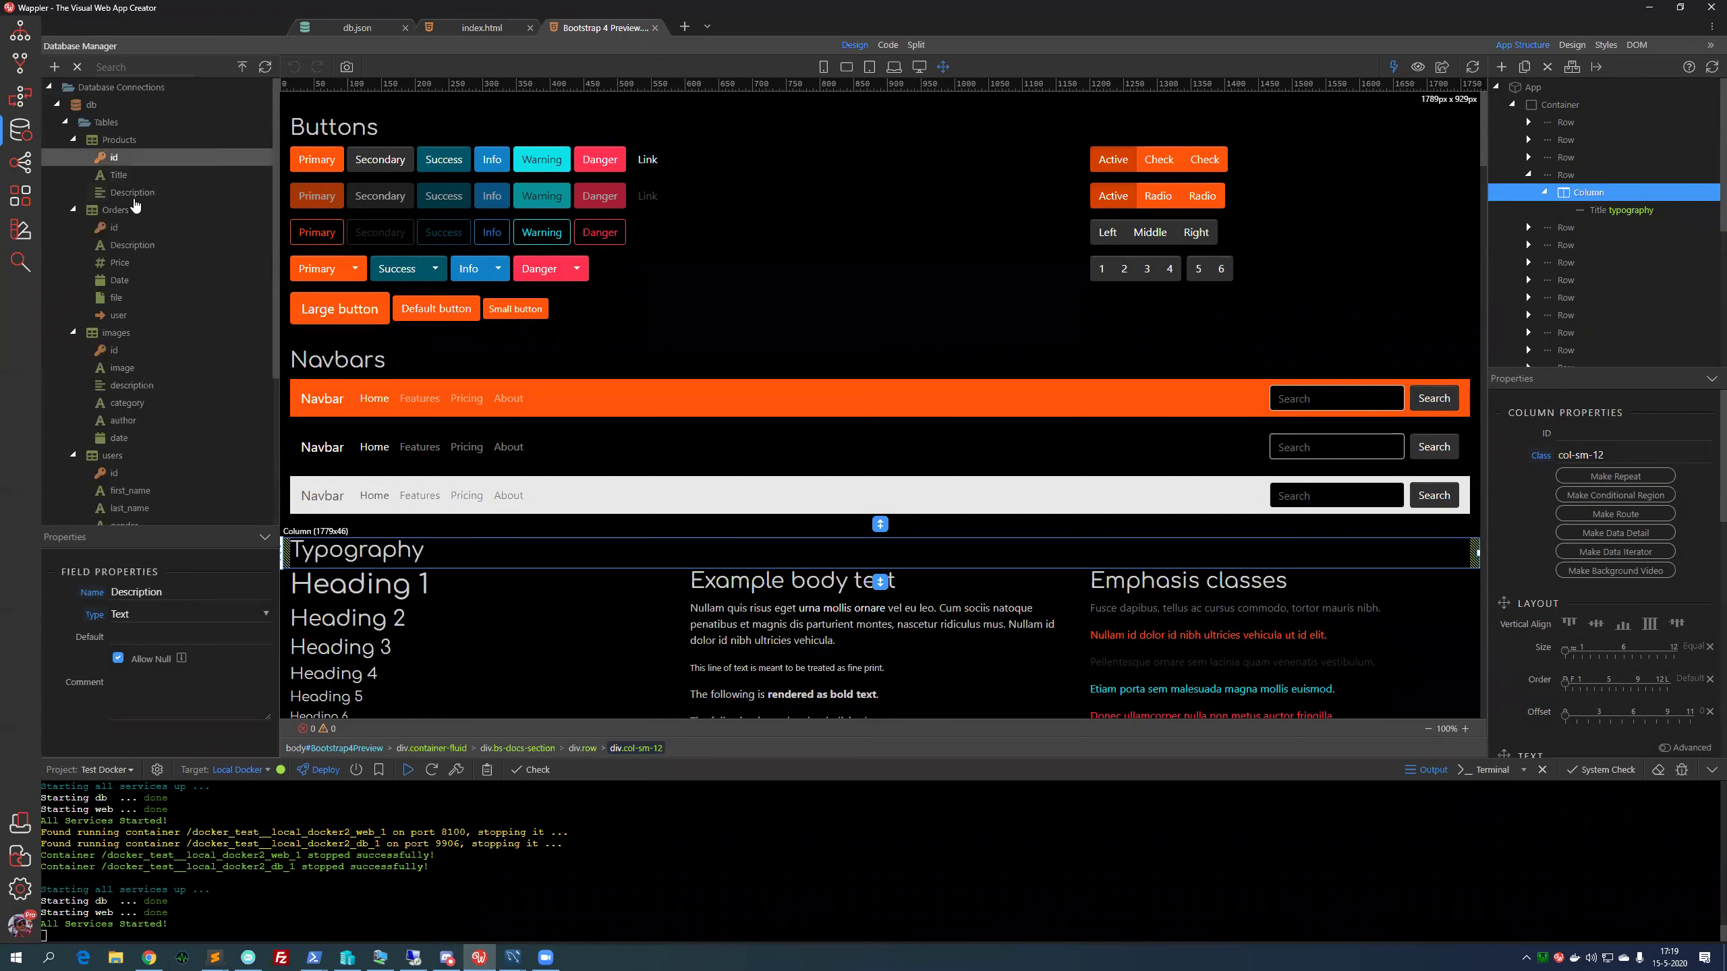
left_click(142, 209)
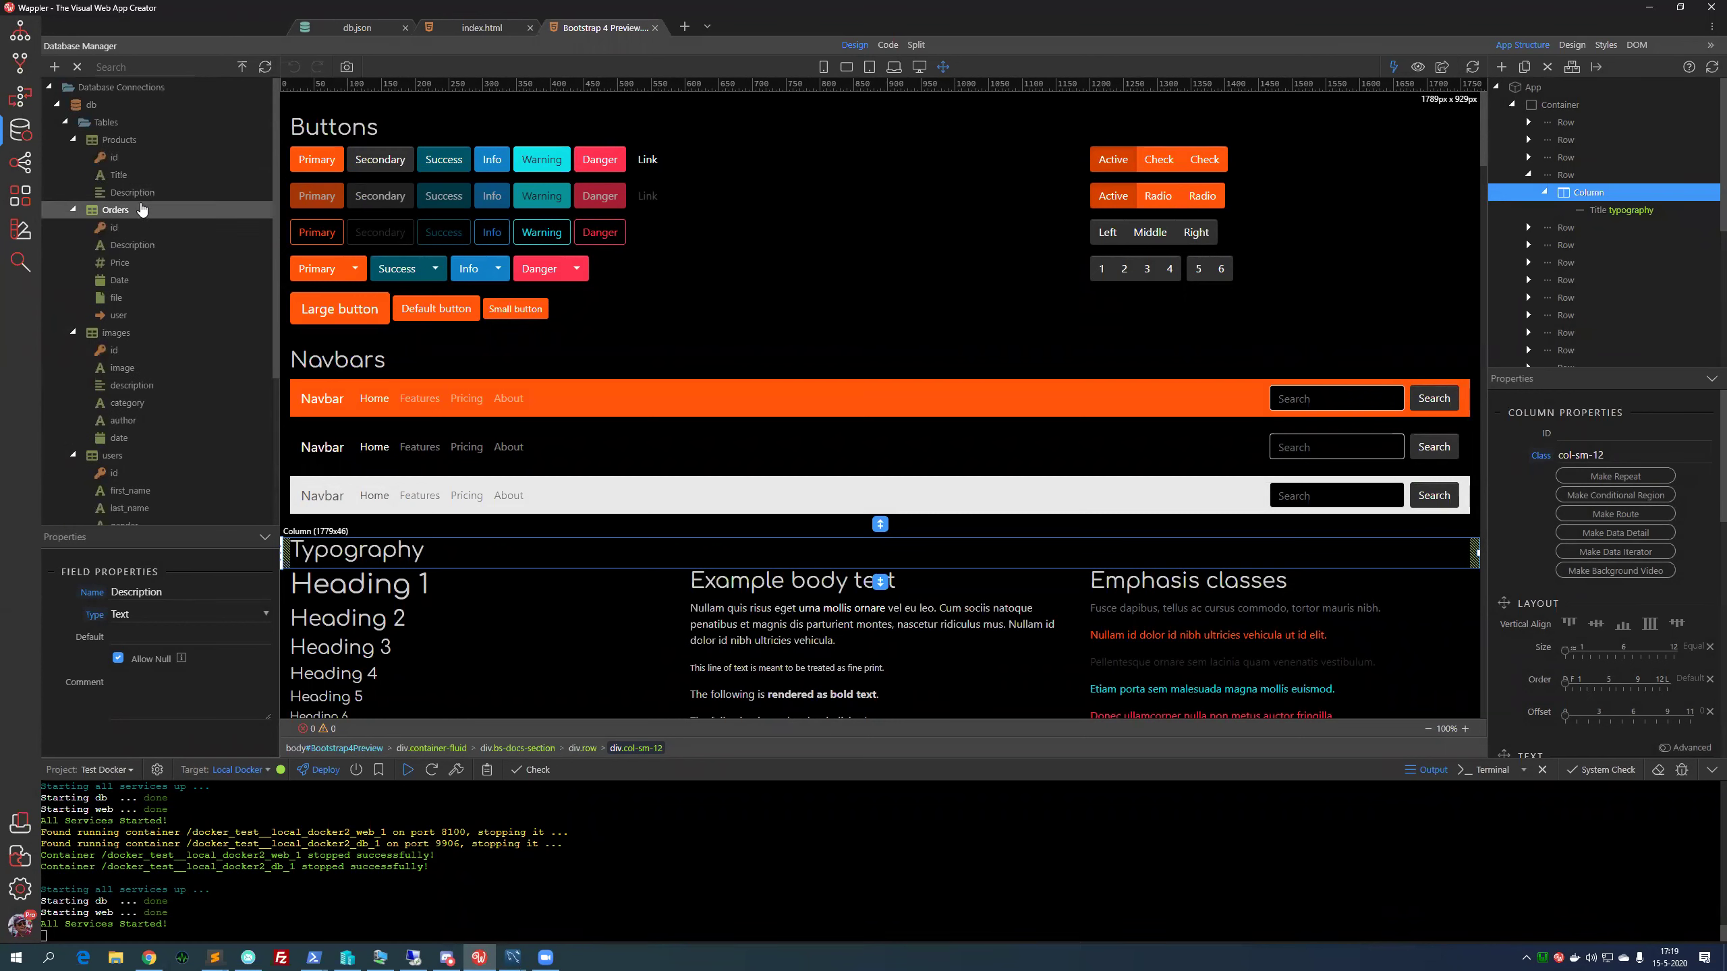
left_click(125, 141)
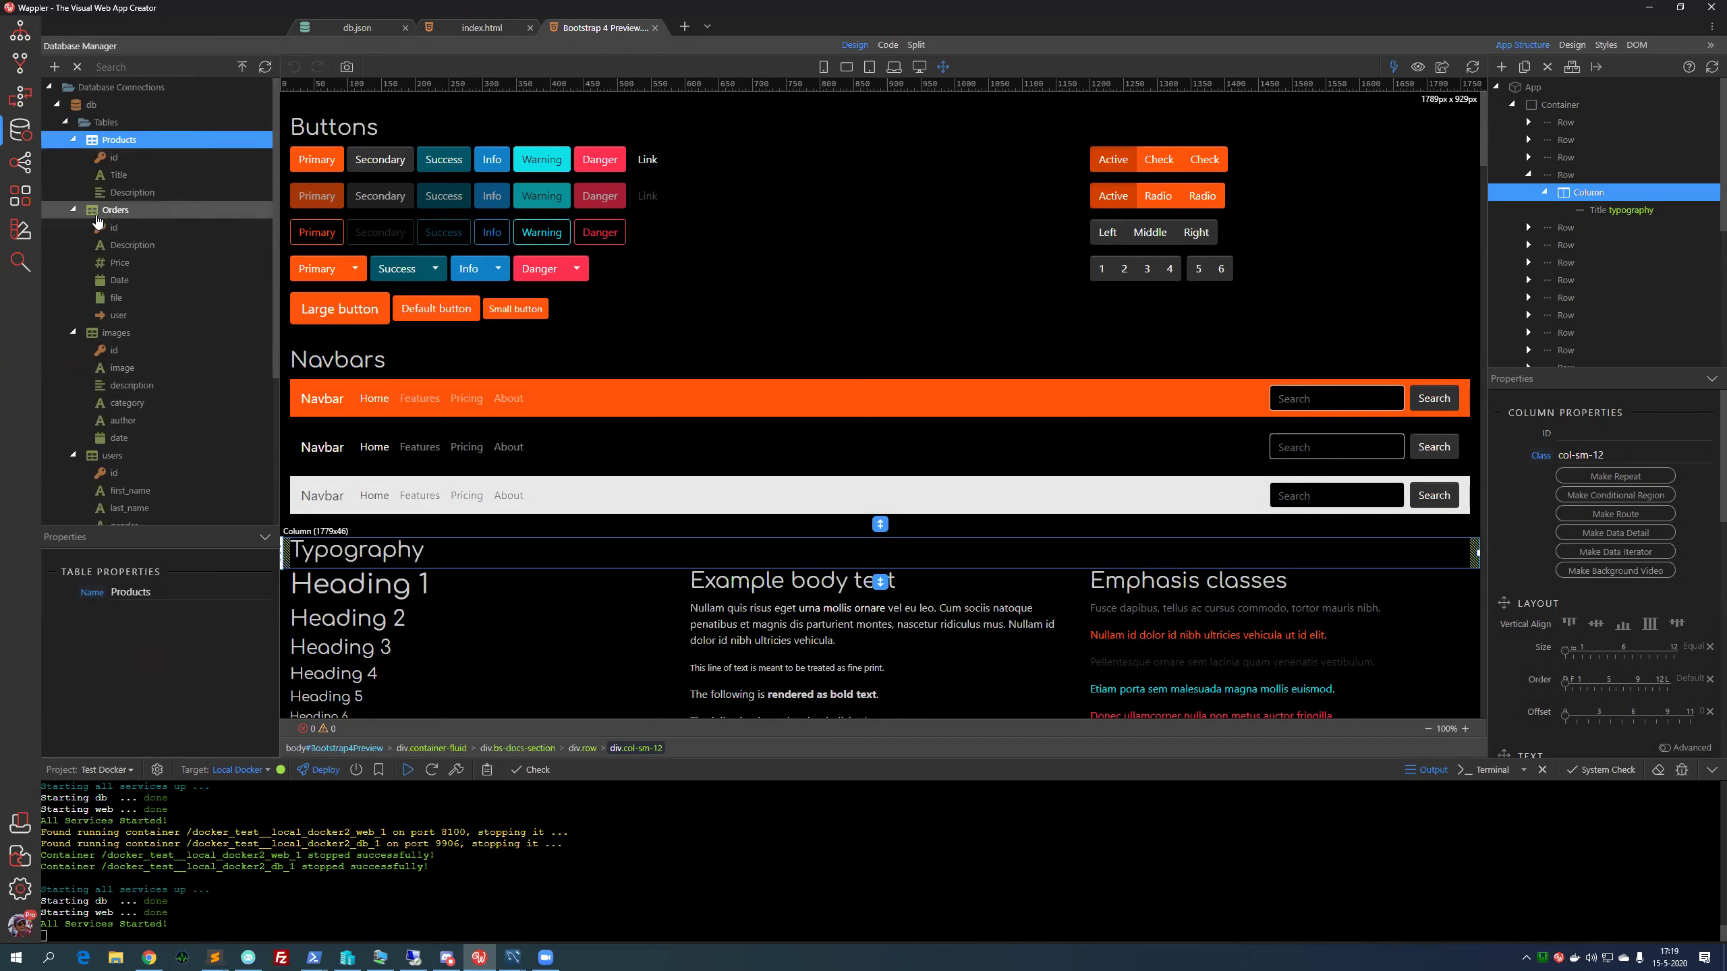
left_click(73, 210)
left_click(73, 227)
left_click(73, 245)
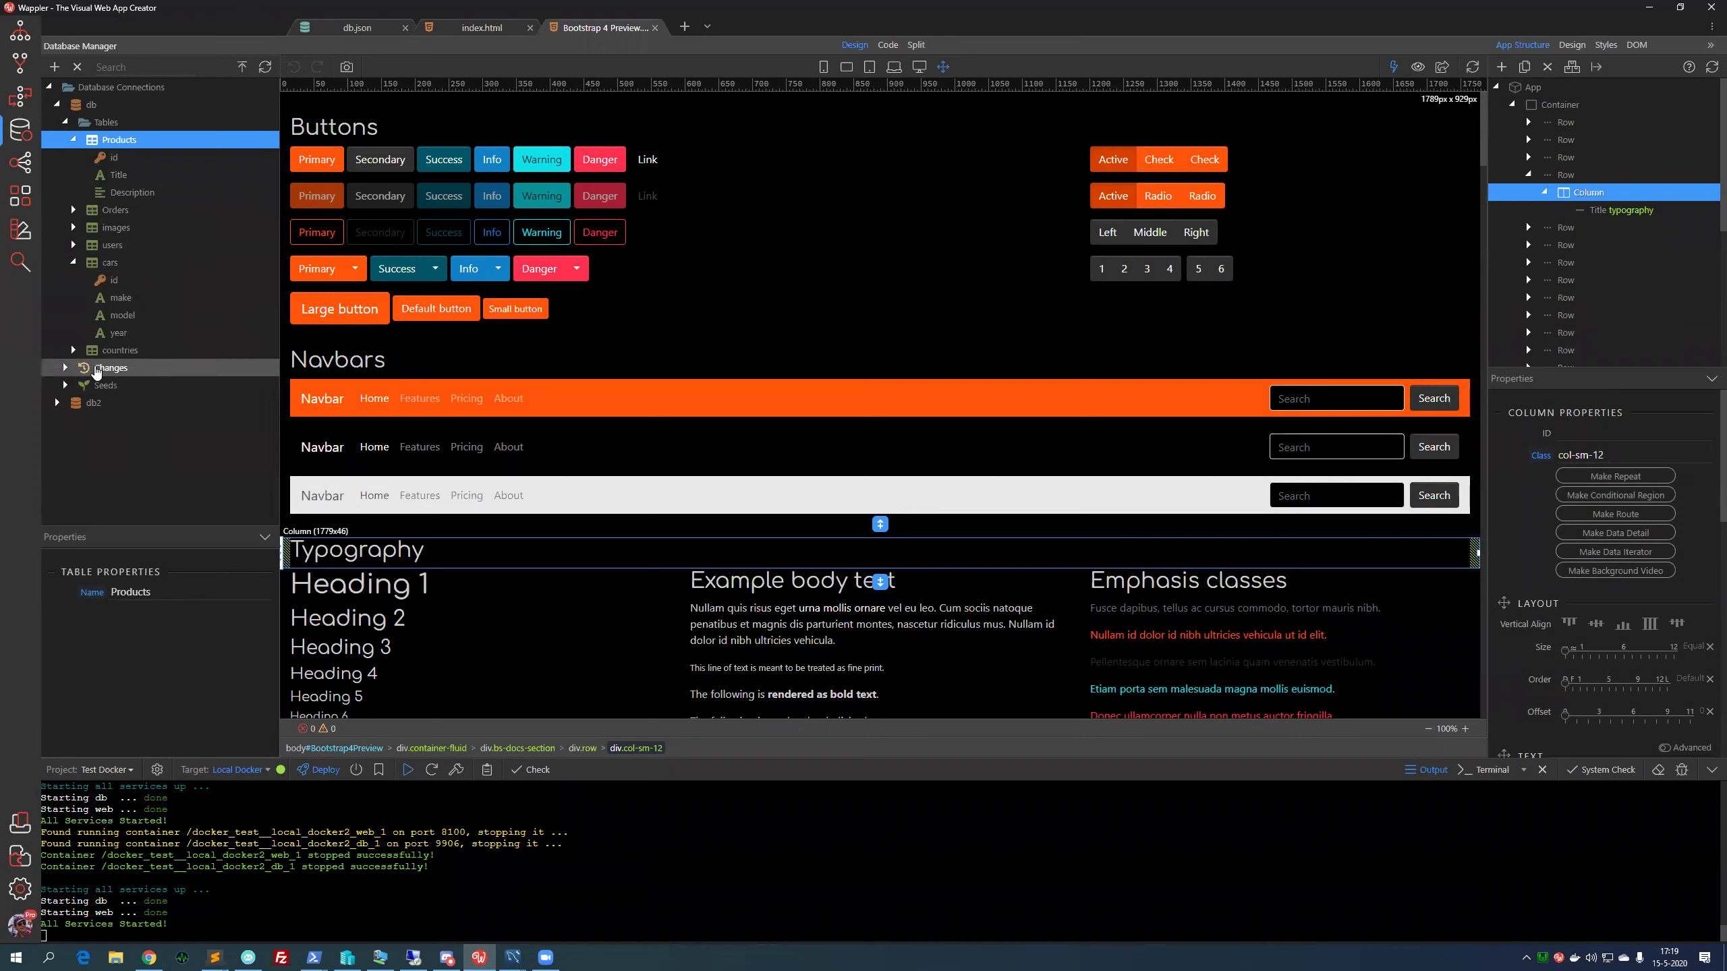
Expand the Changes history of the db connection and look through its entries
left_click(120, 375)
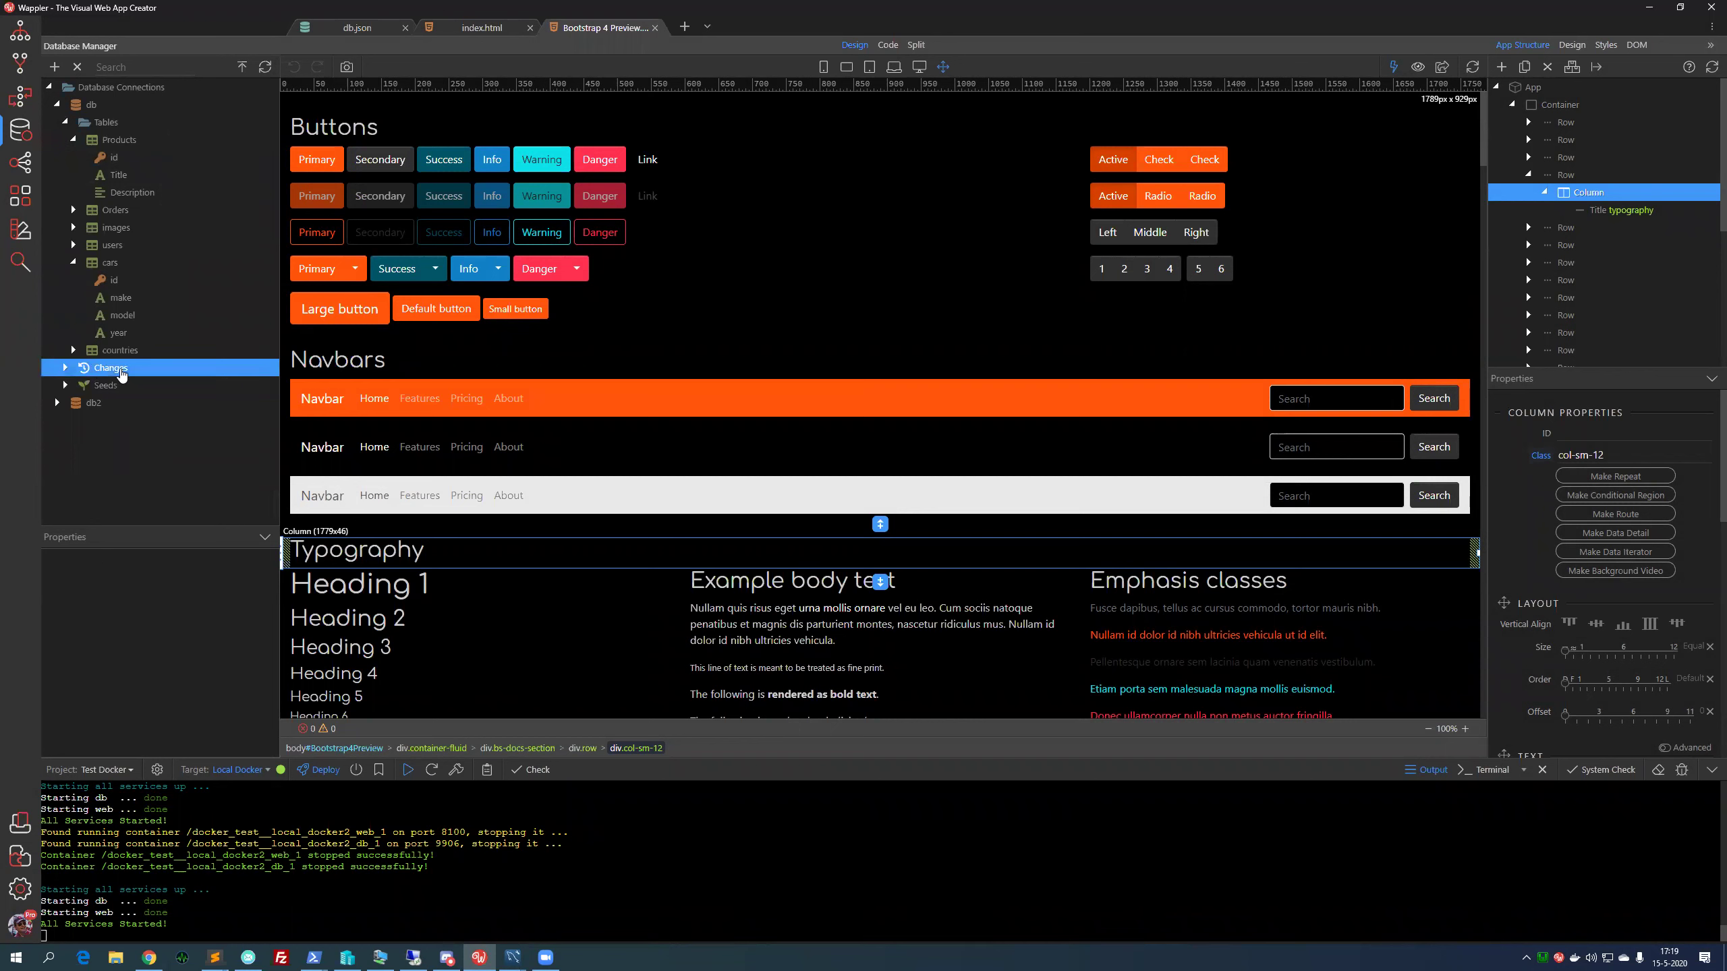
left_click(66, 369)
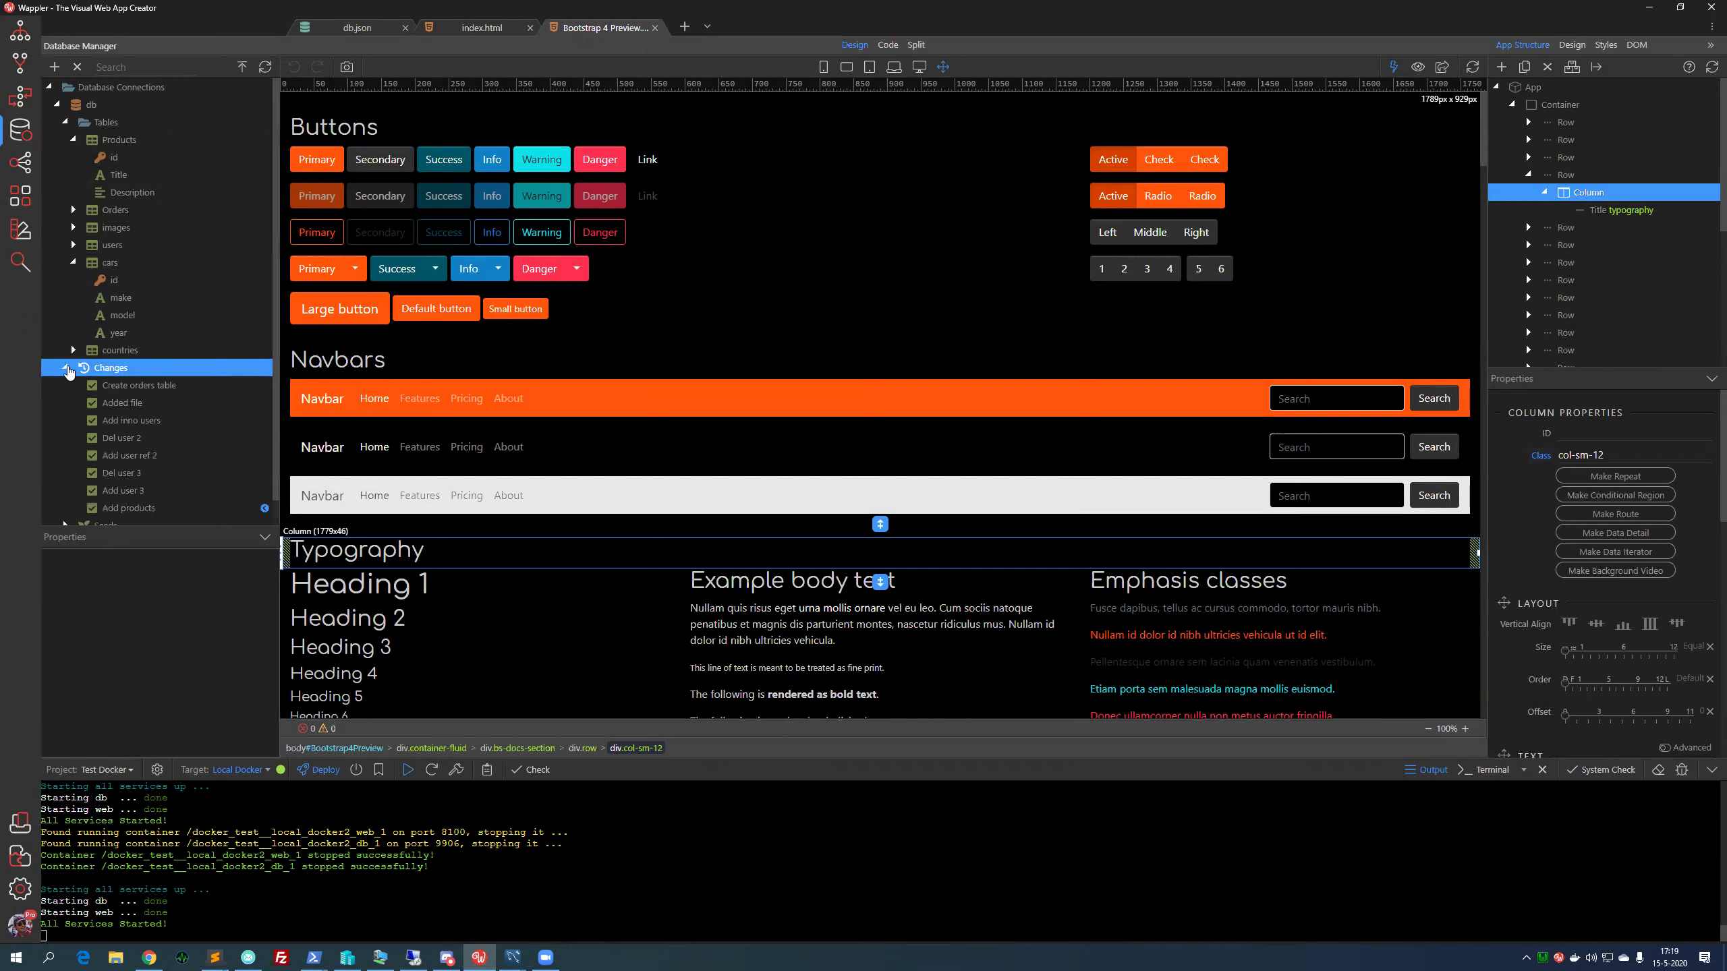
scroll(161, 386, "down", 1)
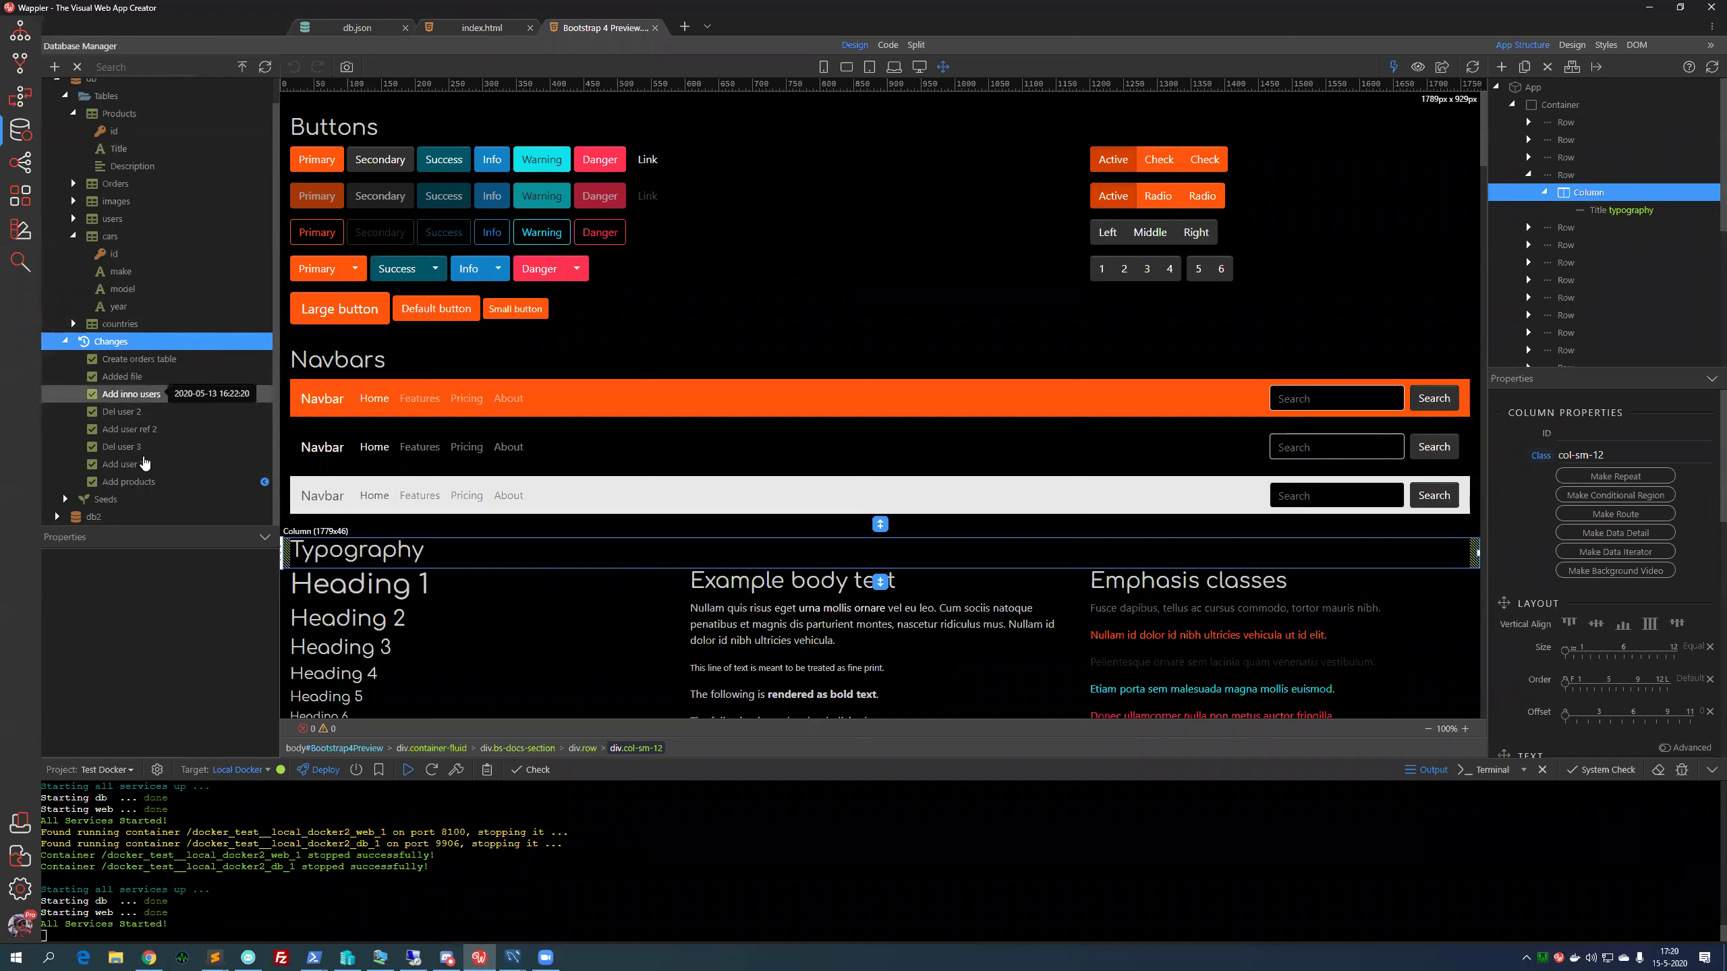
Undo the Add products change from the Changes history of the db connection
left_click(133, 485)
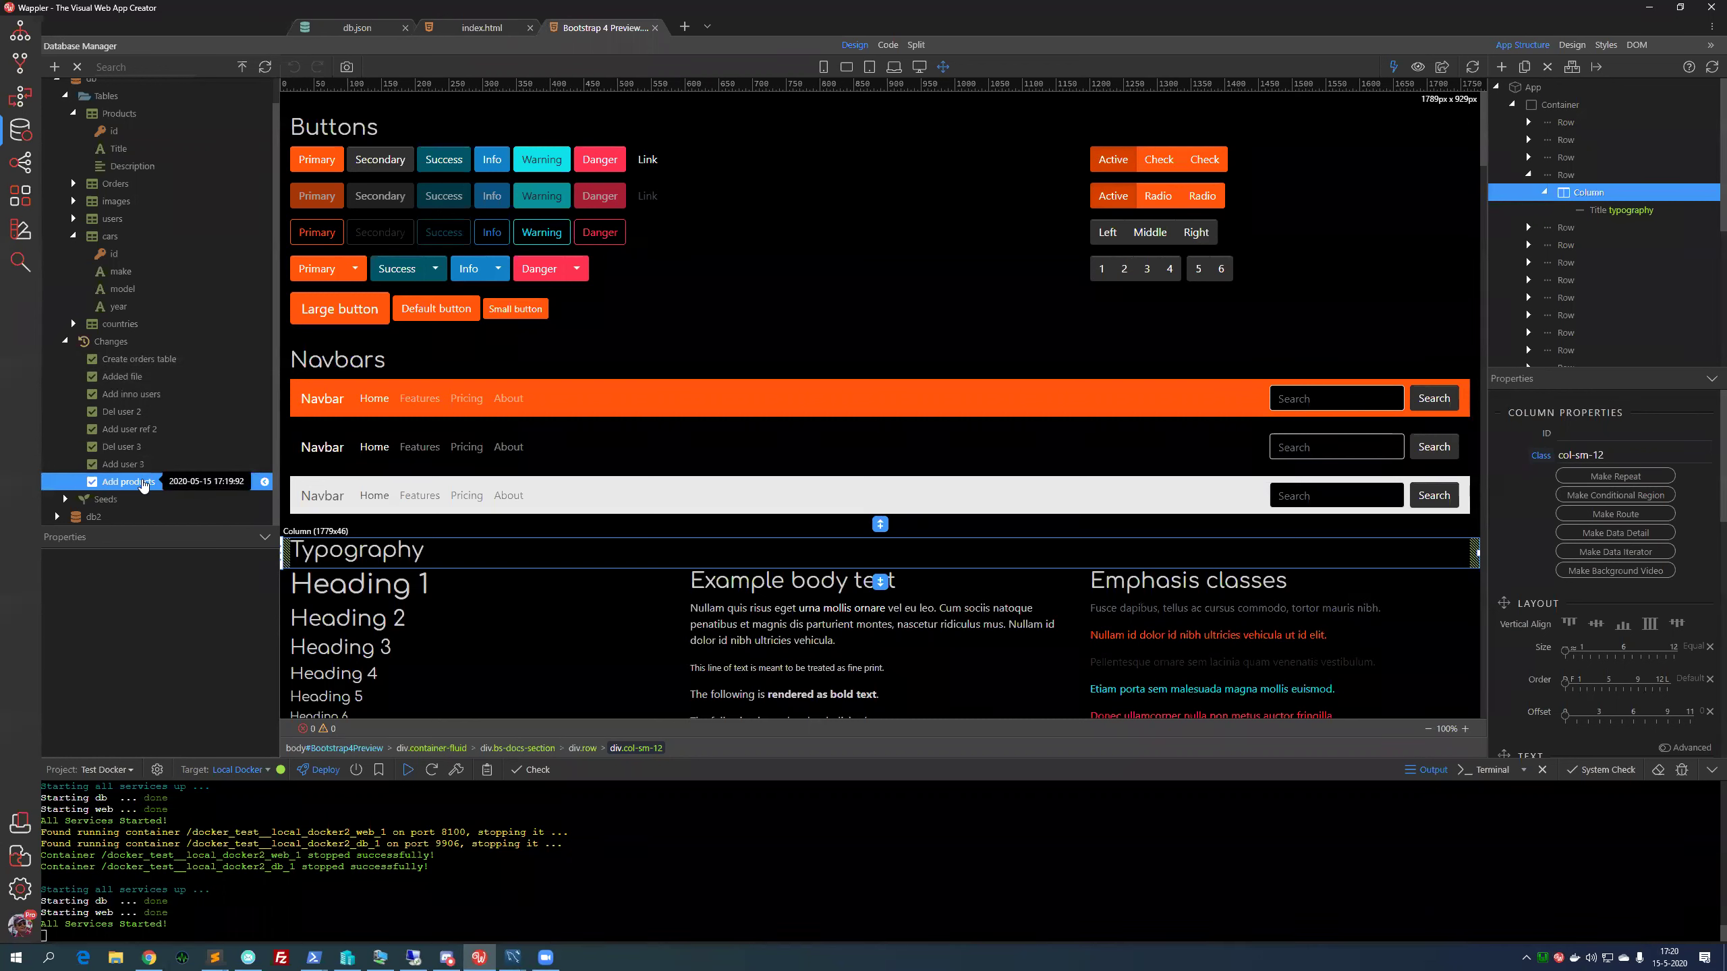
right_click(143, 485)
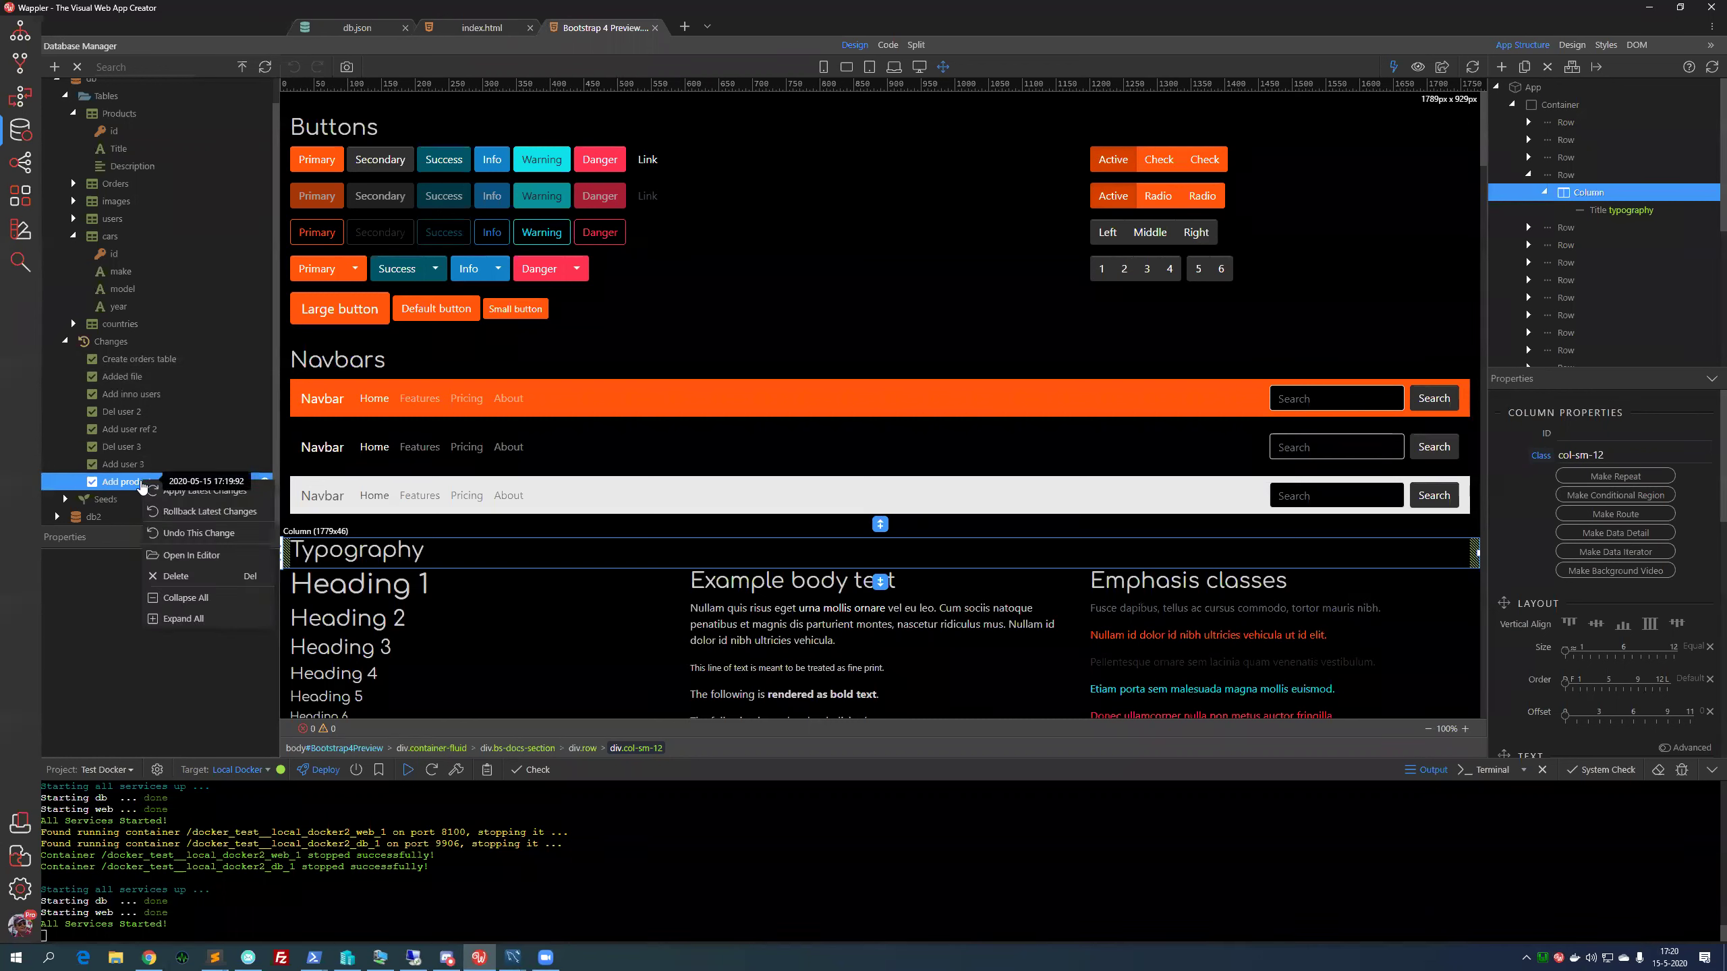
left_click(187, 536)
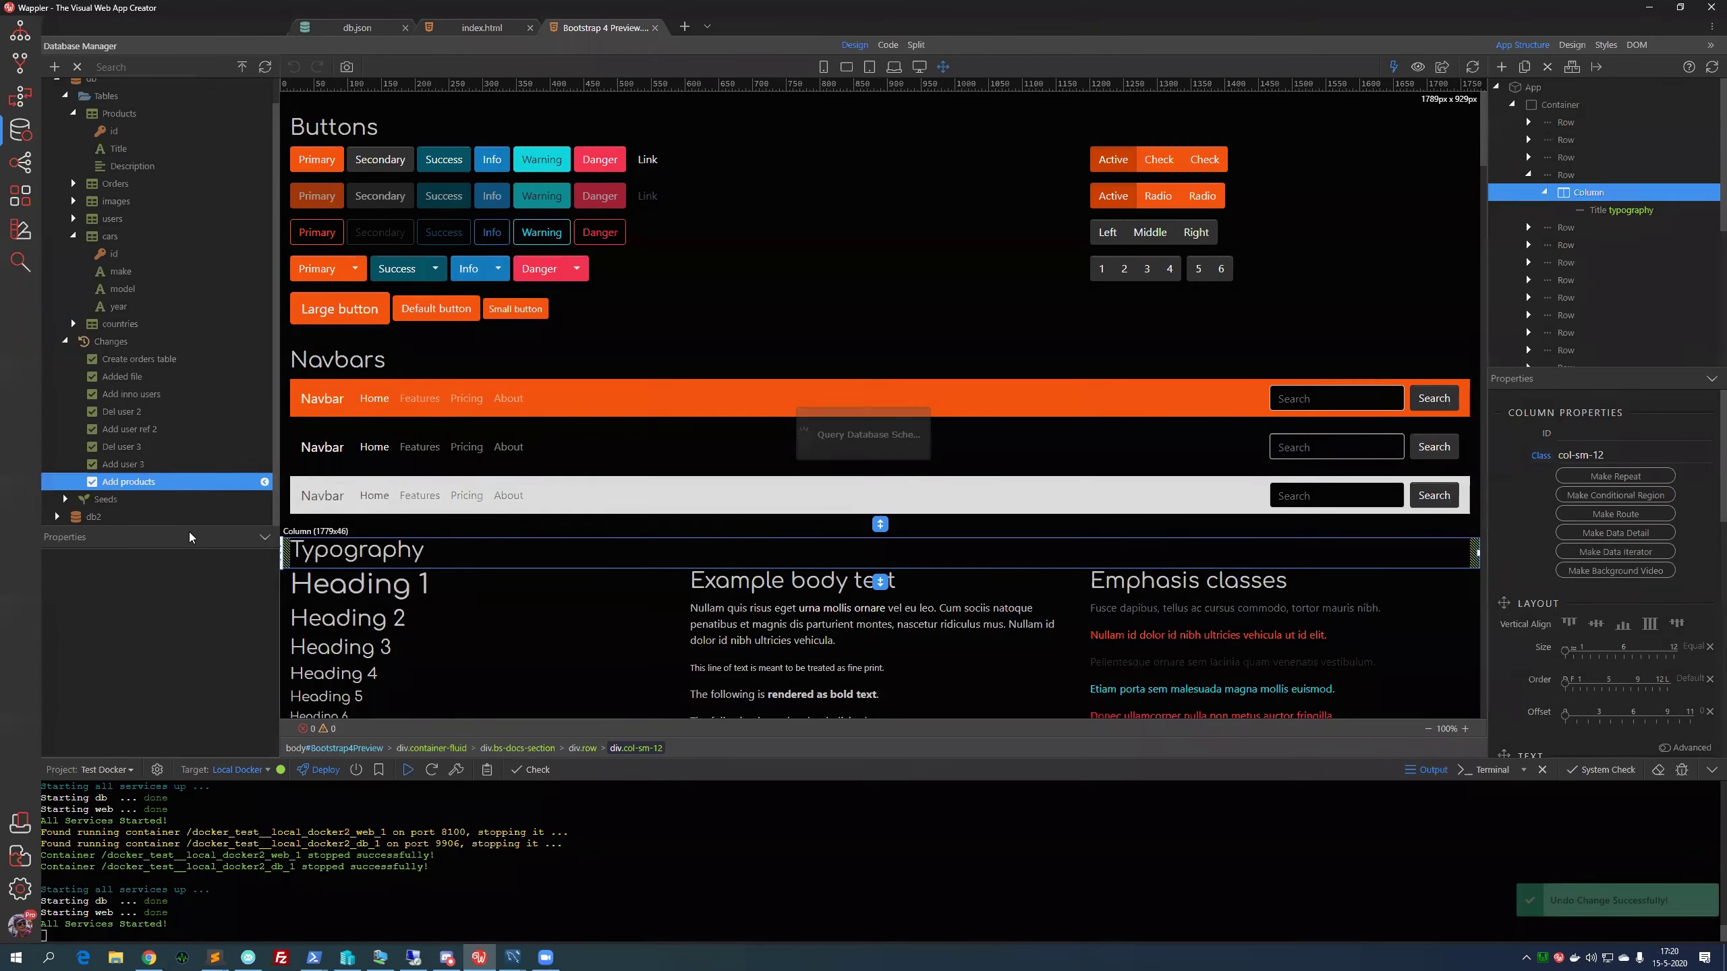
Collapse the Orders, users, cars and countries tables and check the Add products entry in the Changes history
left_click(73, 140)
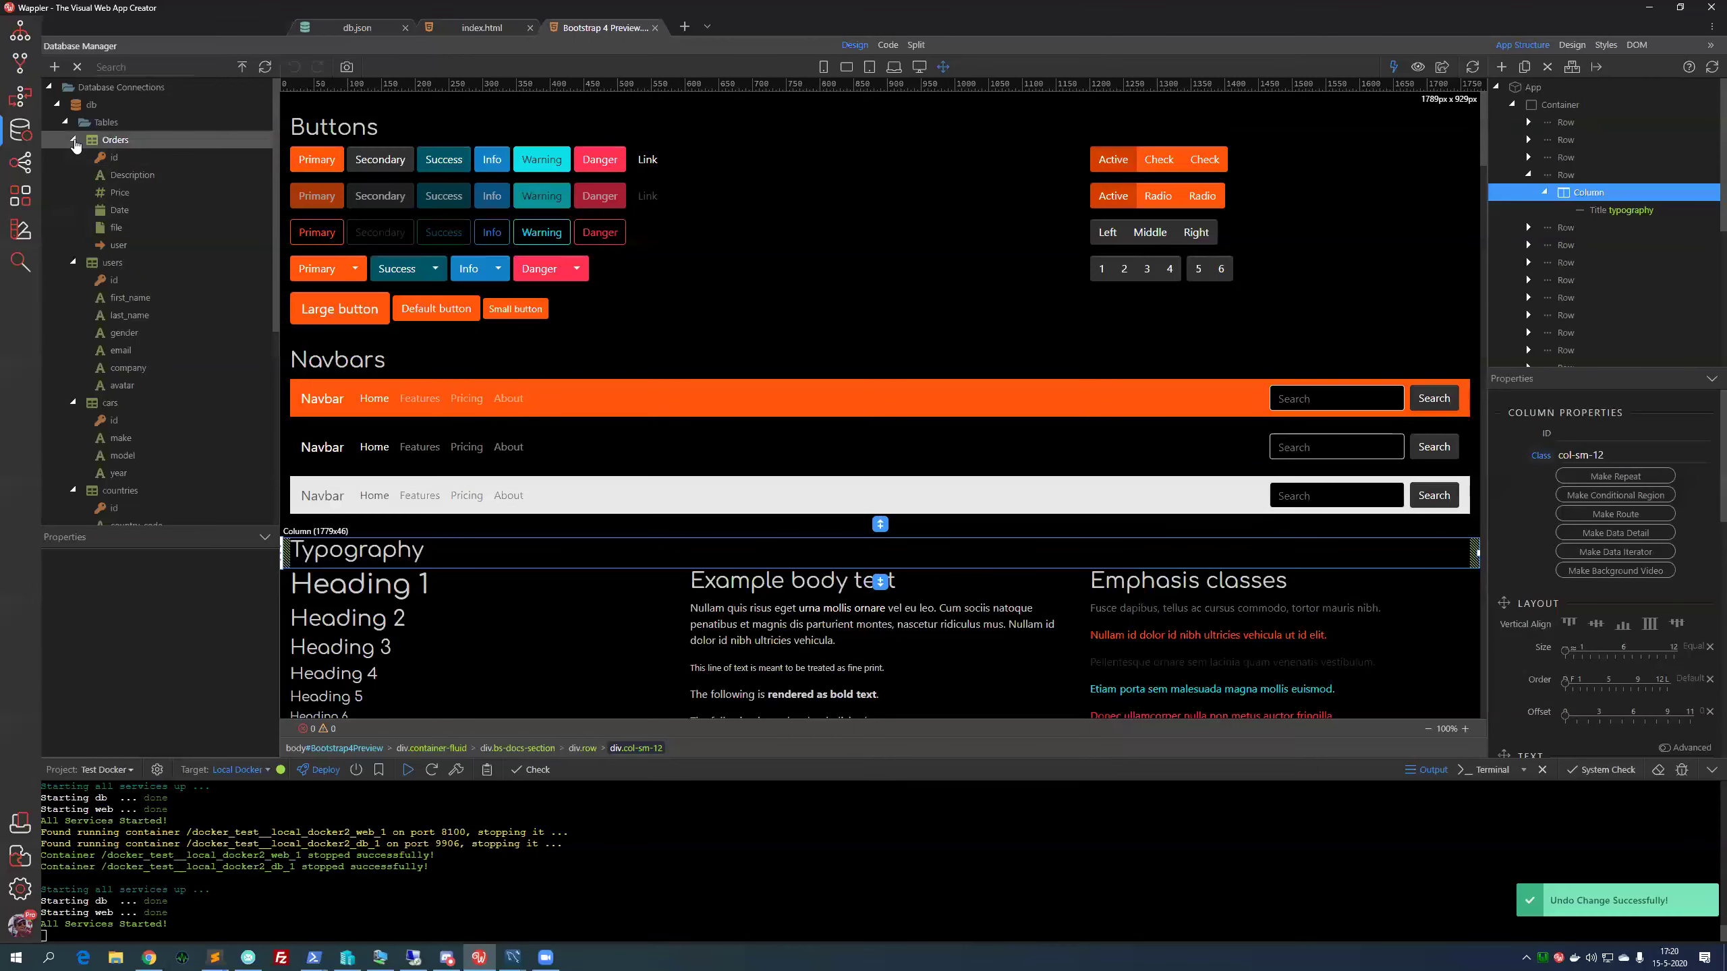
left_click(73, 158)
left_click(74, 175)
left_click(74, 192)
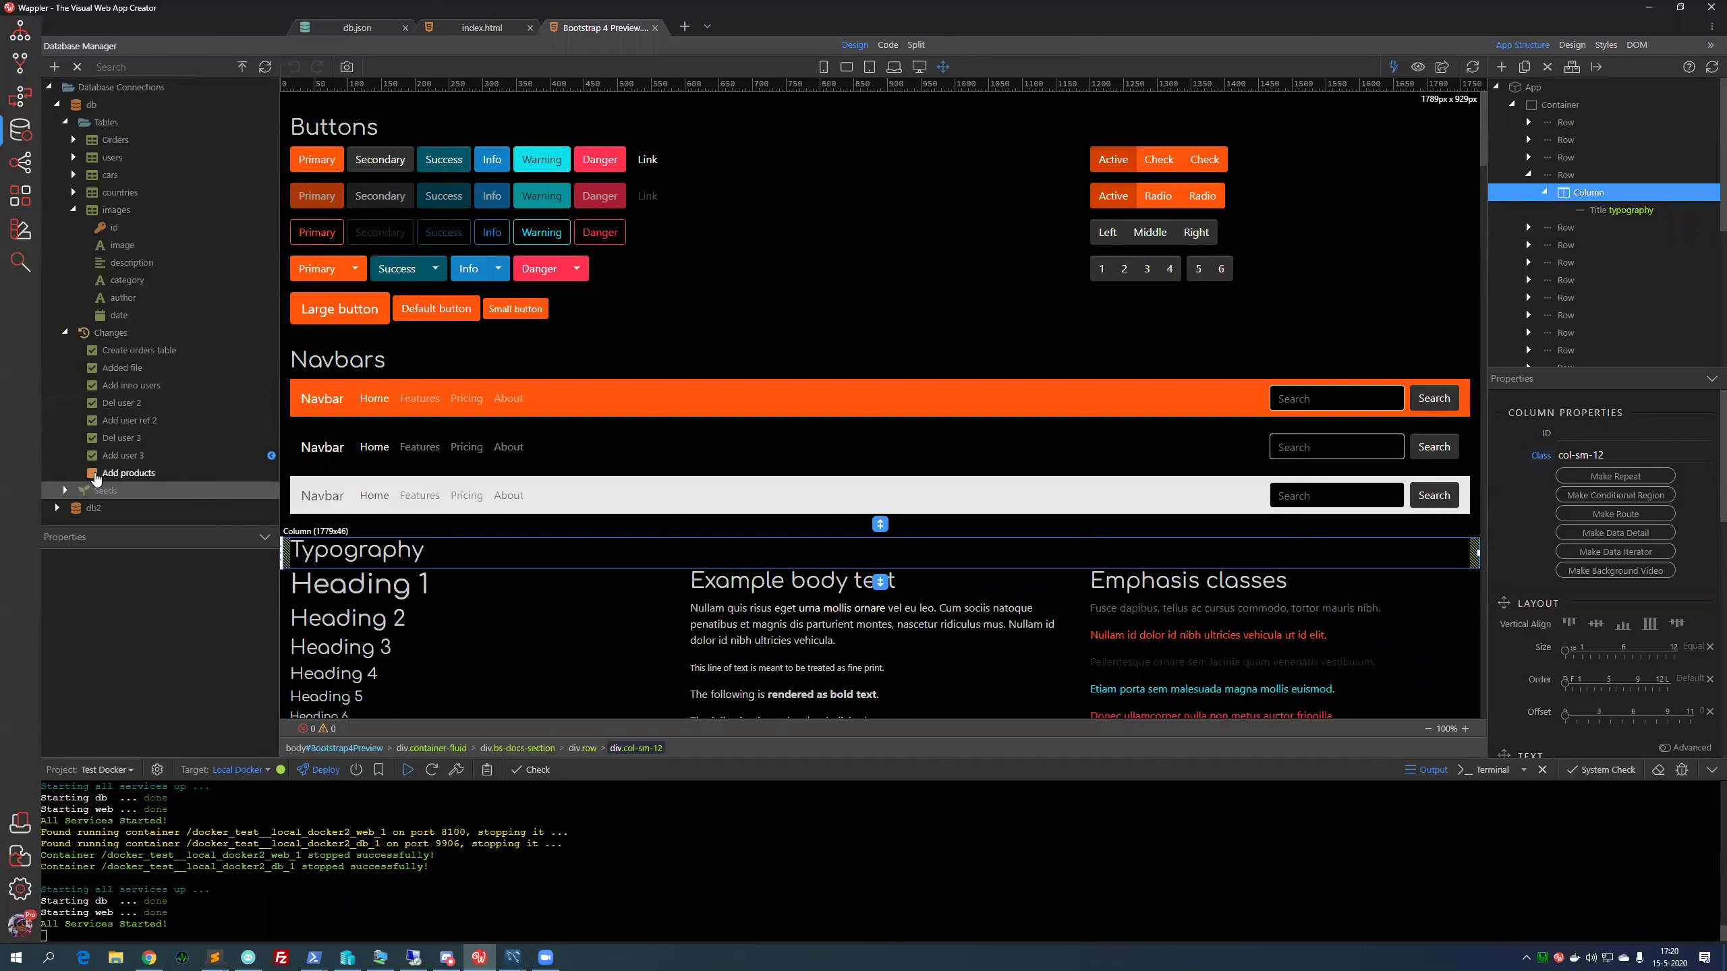
mouse_move(131, 481)
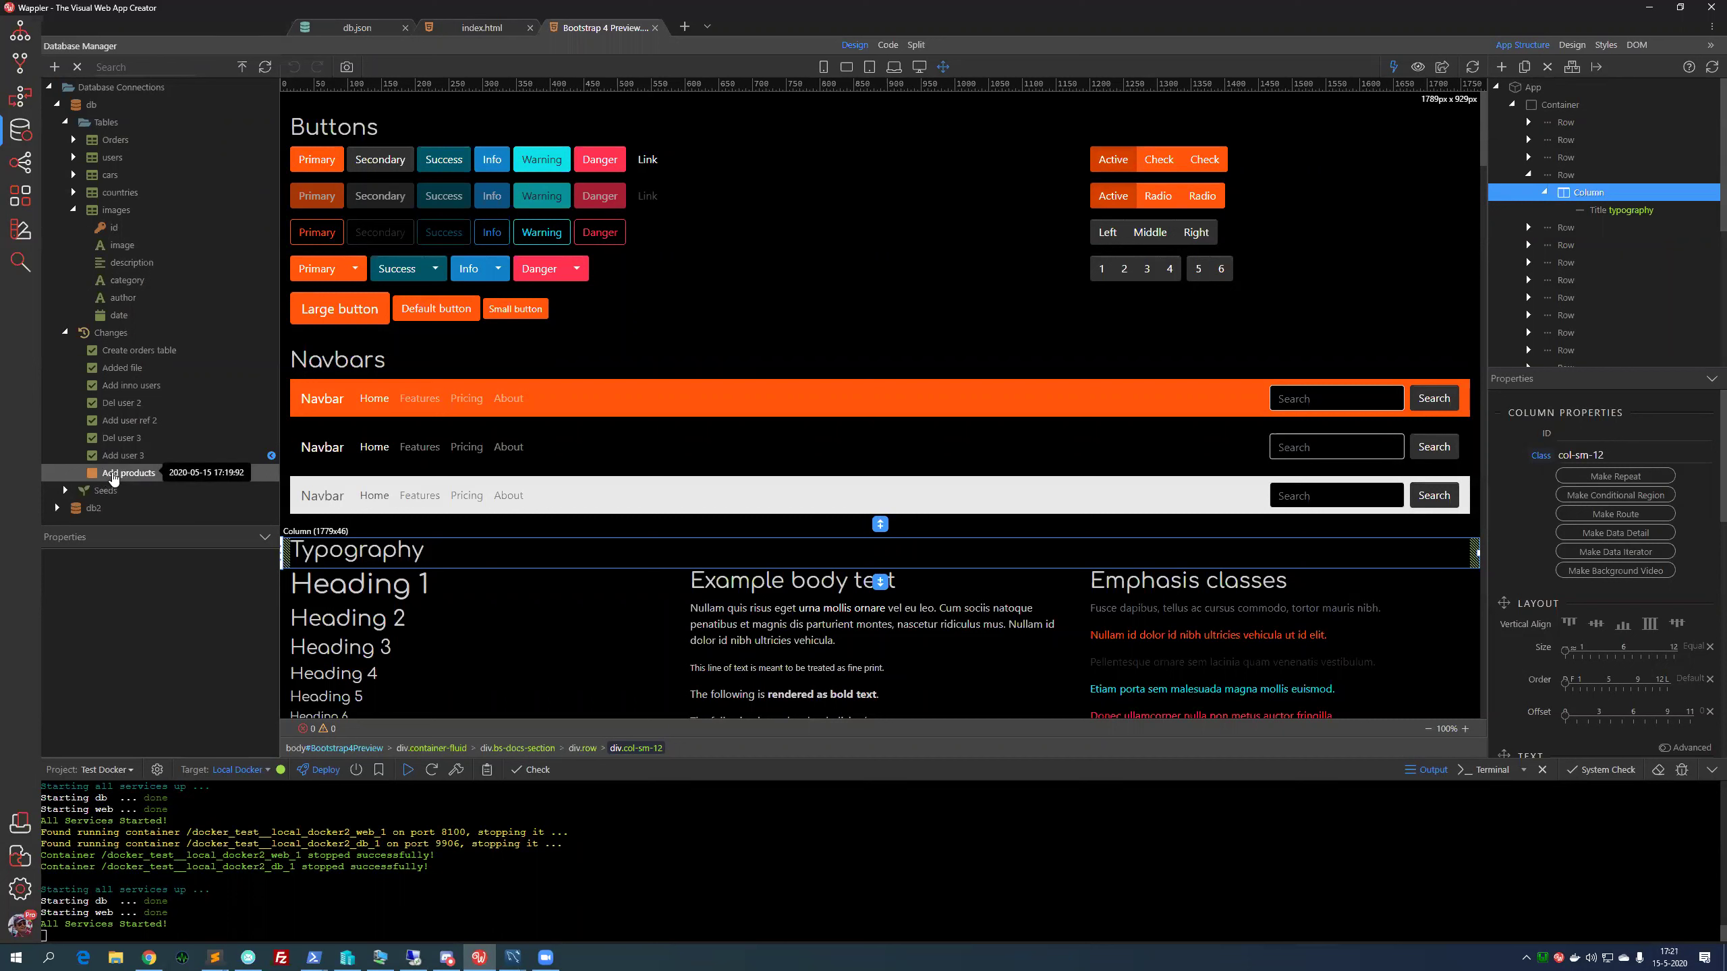
Open the Add products change in the editor and examine its up and down functions, including the dropTable call
left_click(120, 478)
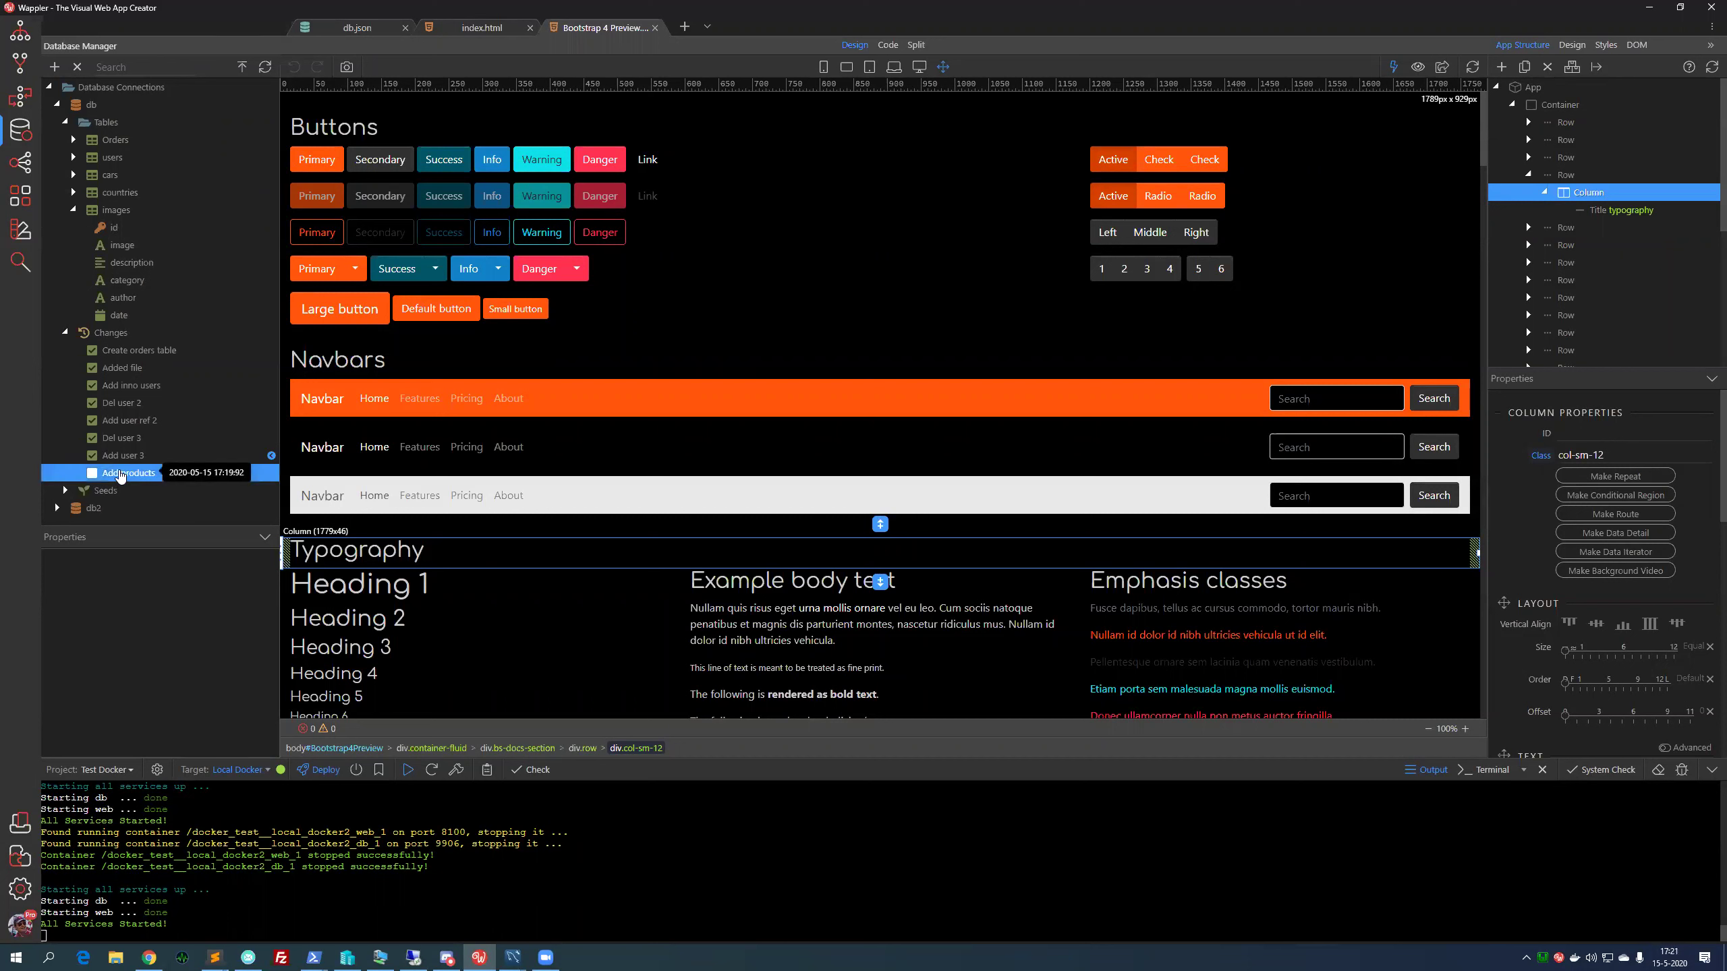
right_click(120, 477)
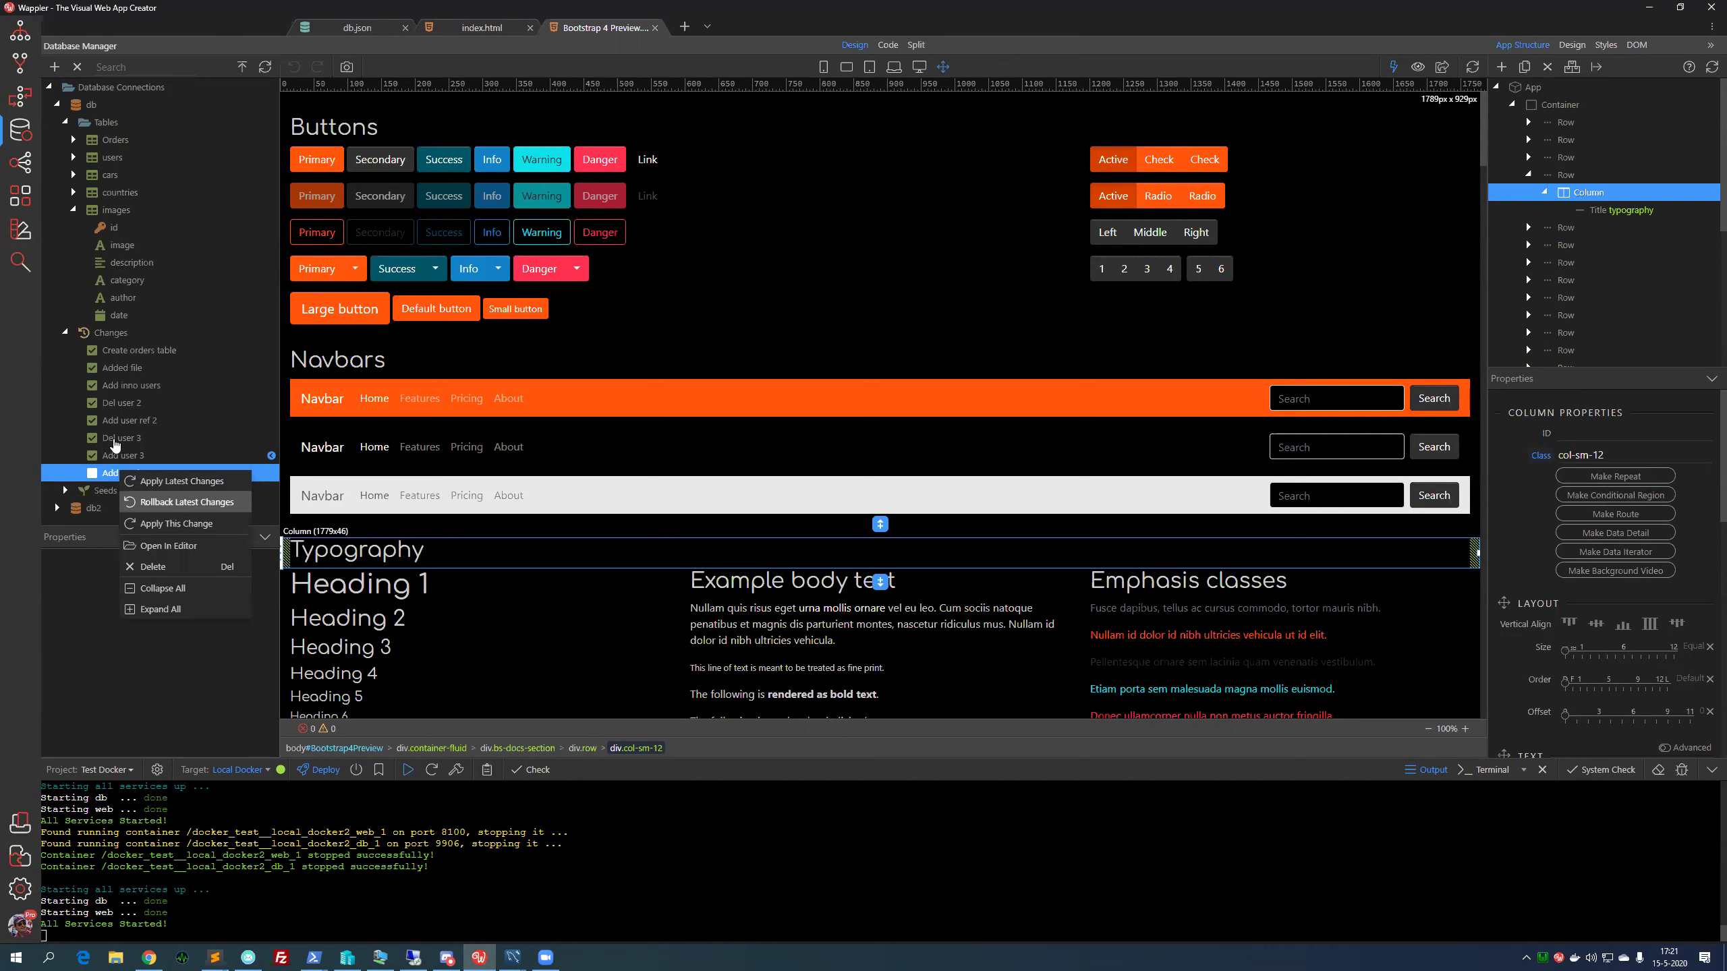
left_click(118, 475)
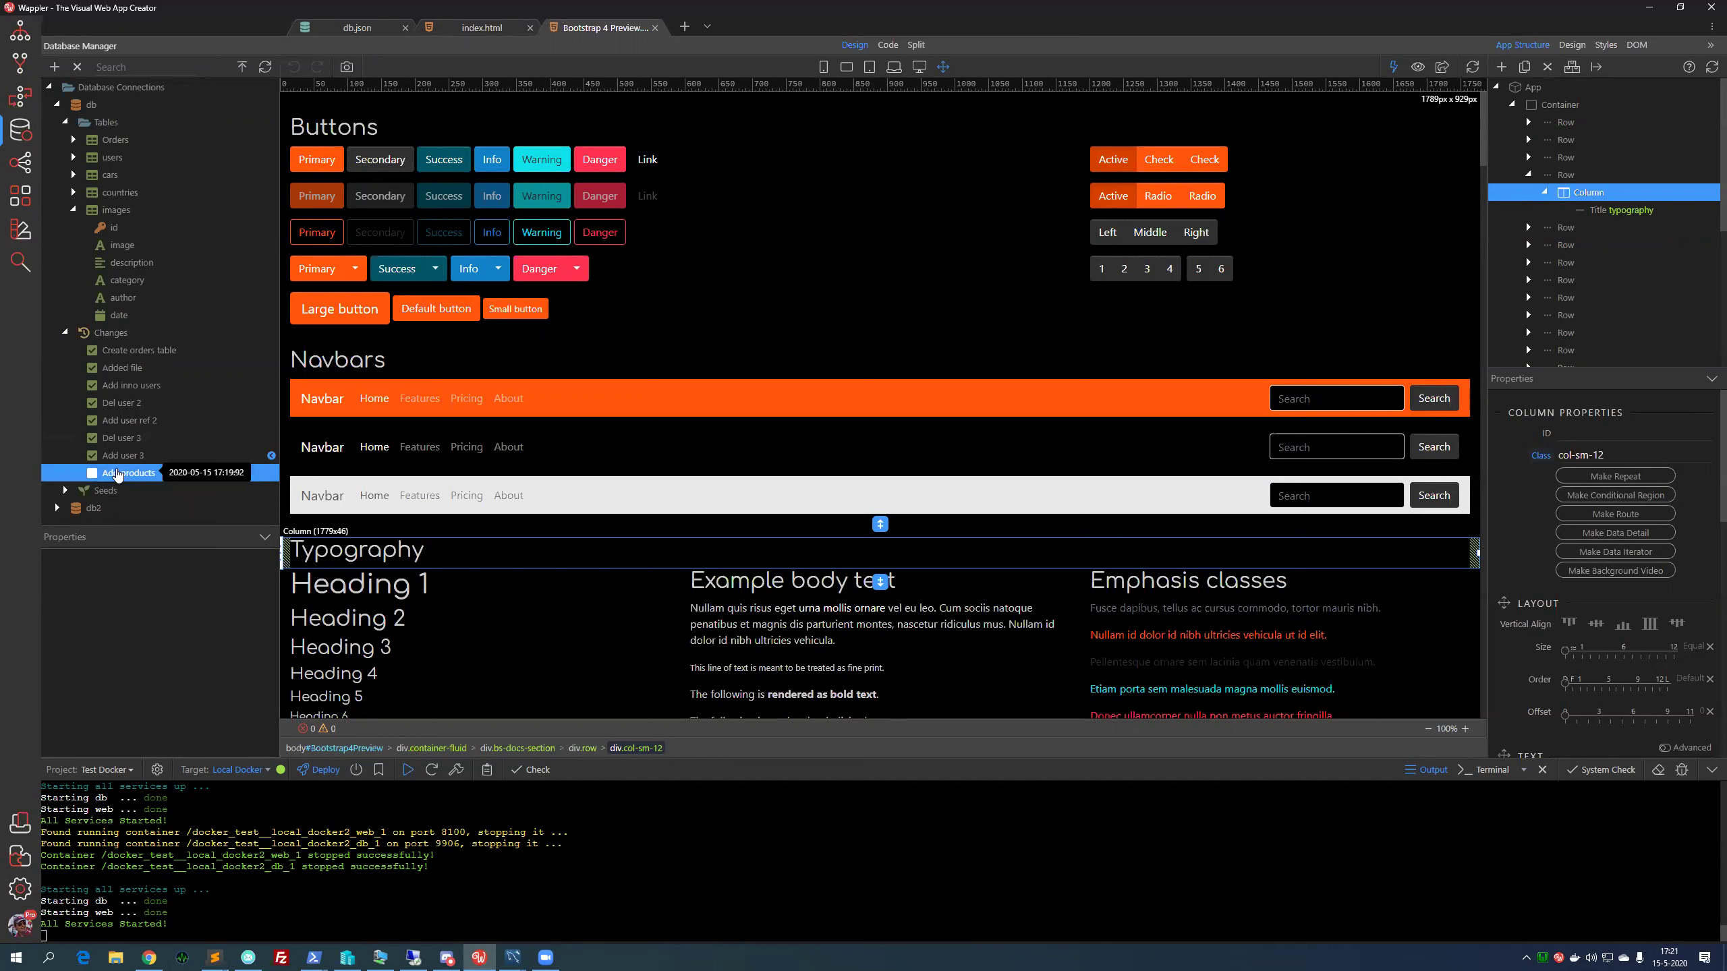
right_click(117, 474)
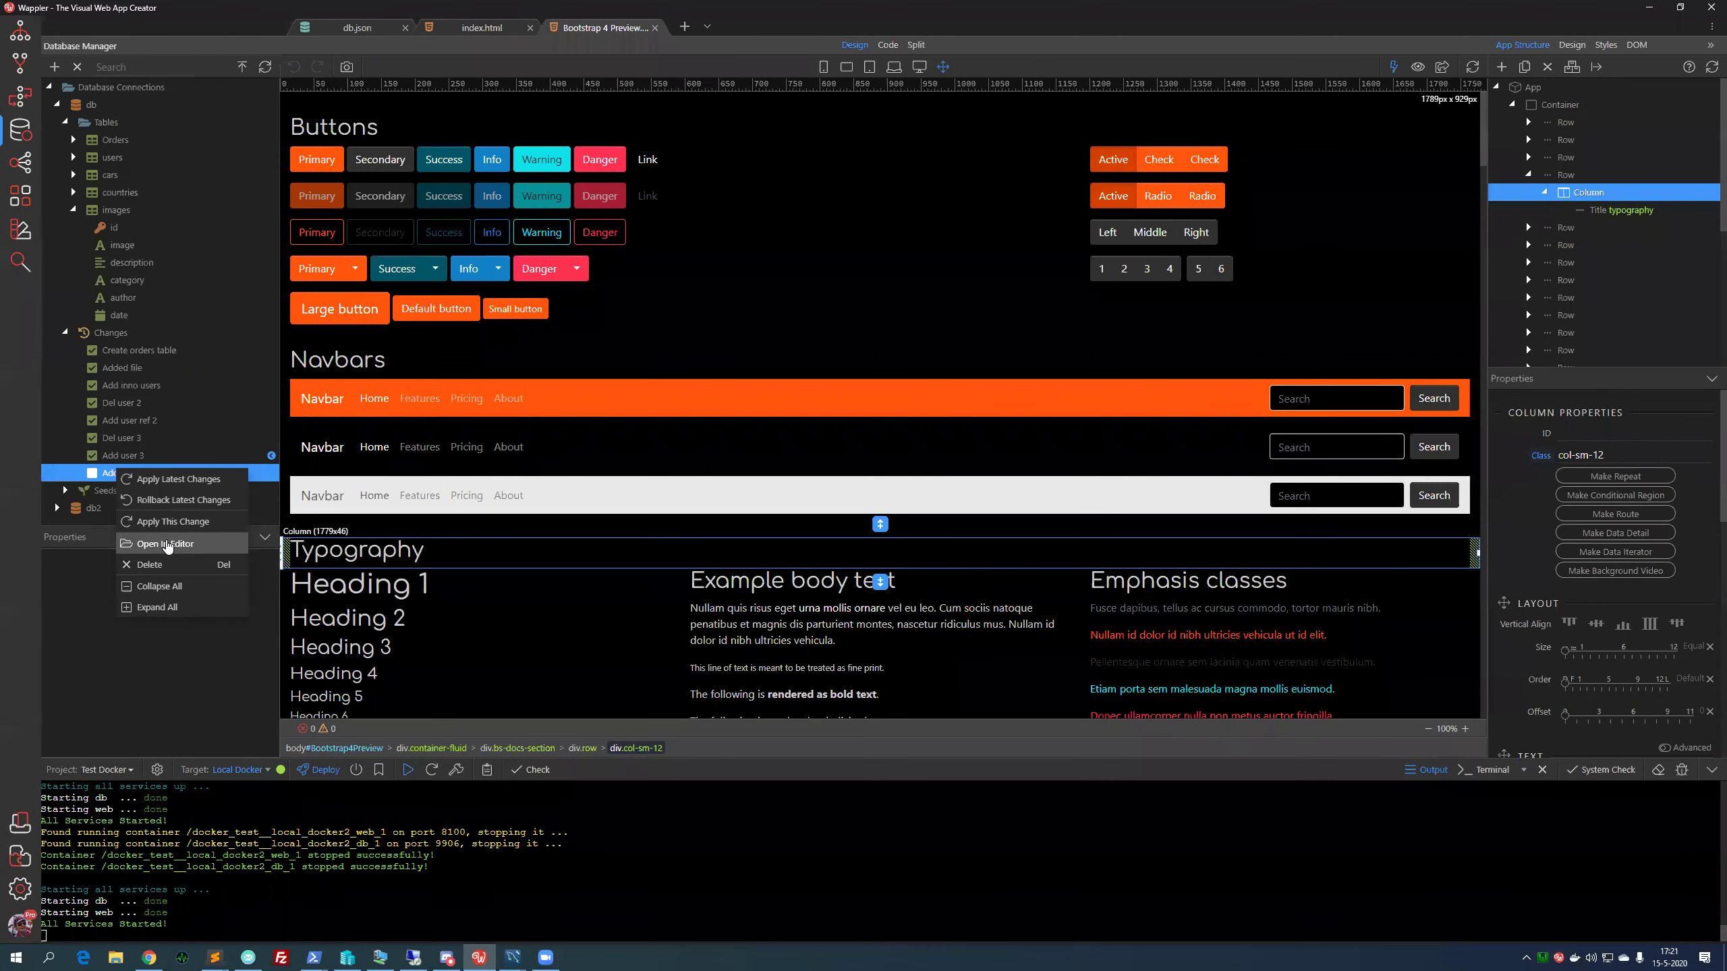
left_click(166, 545)
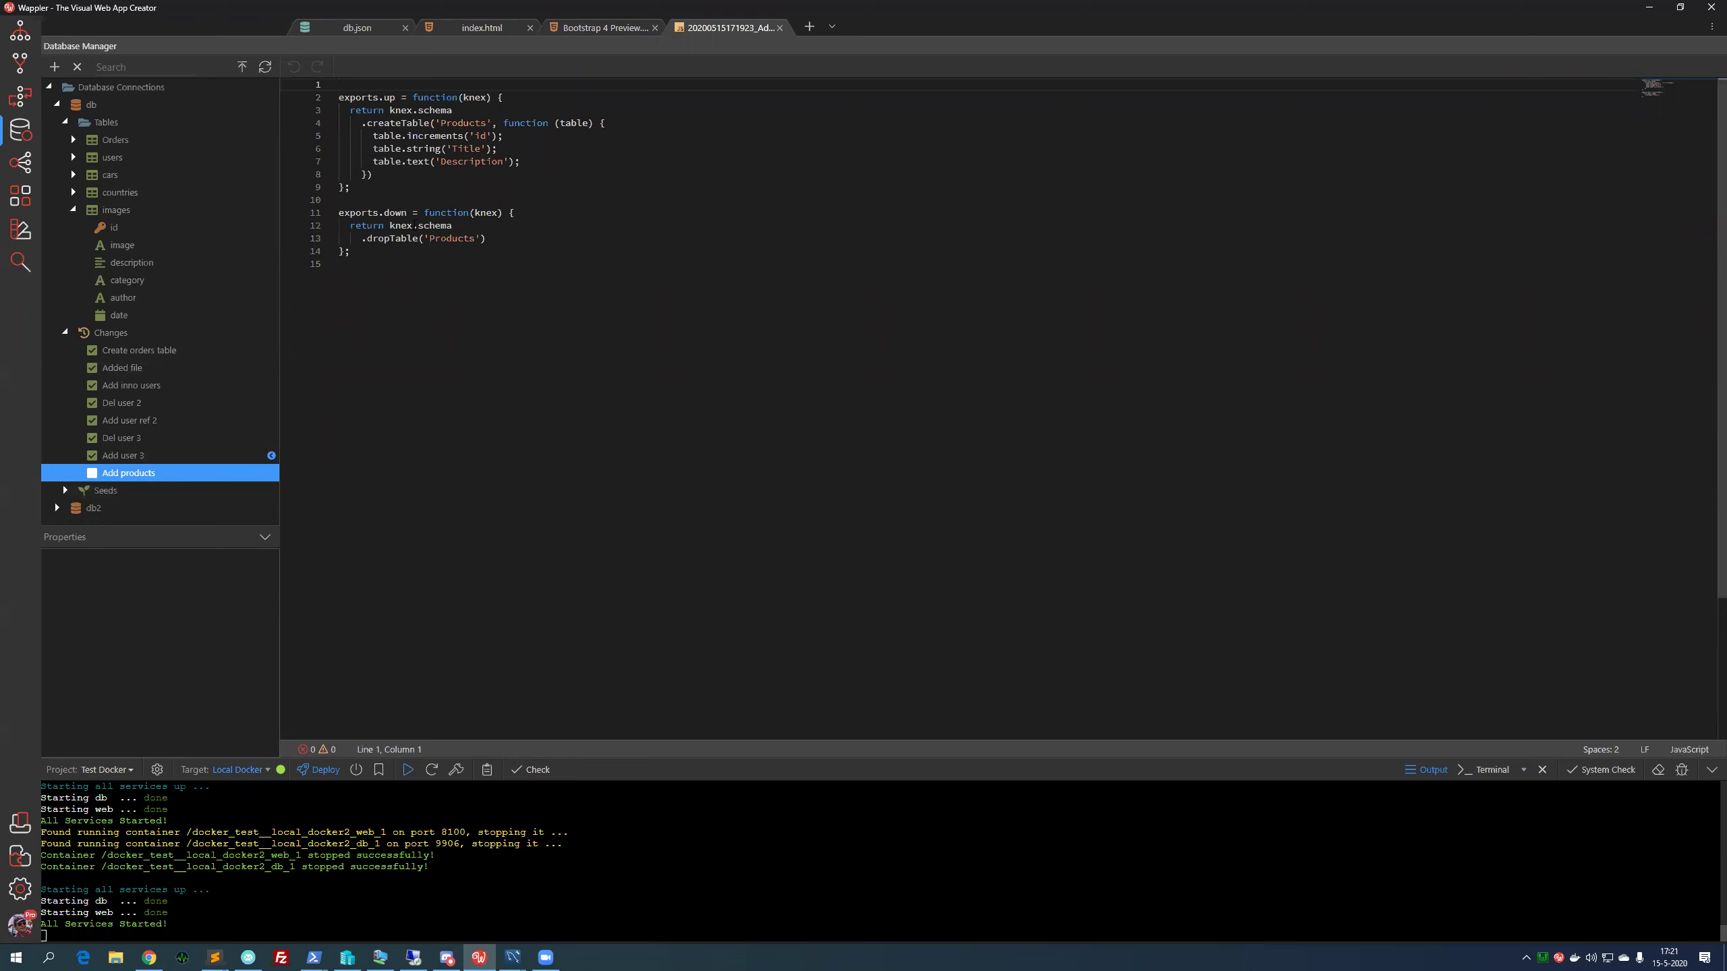
double_click(468, 100)
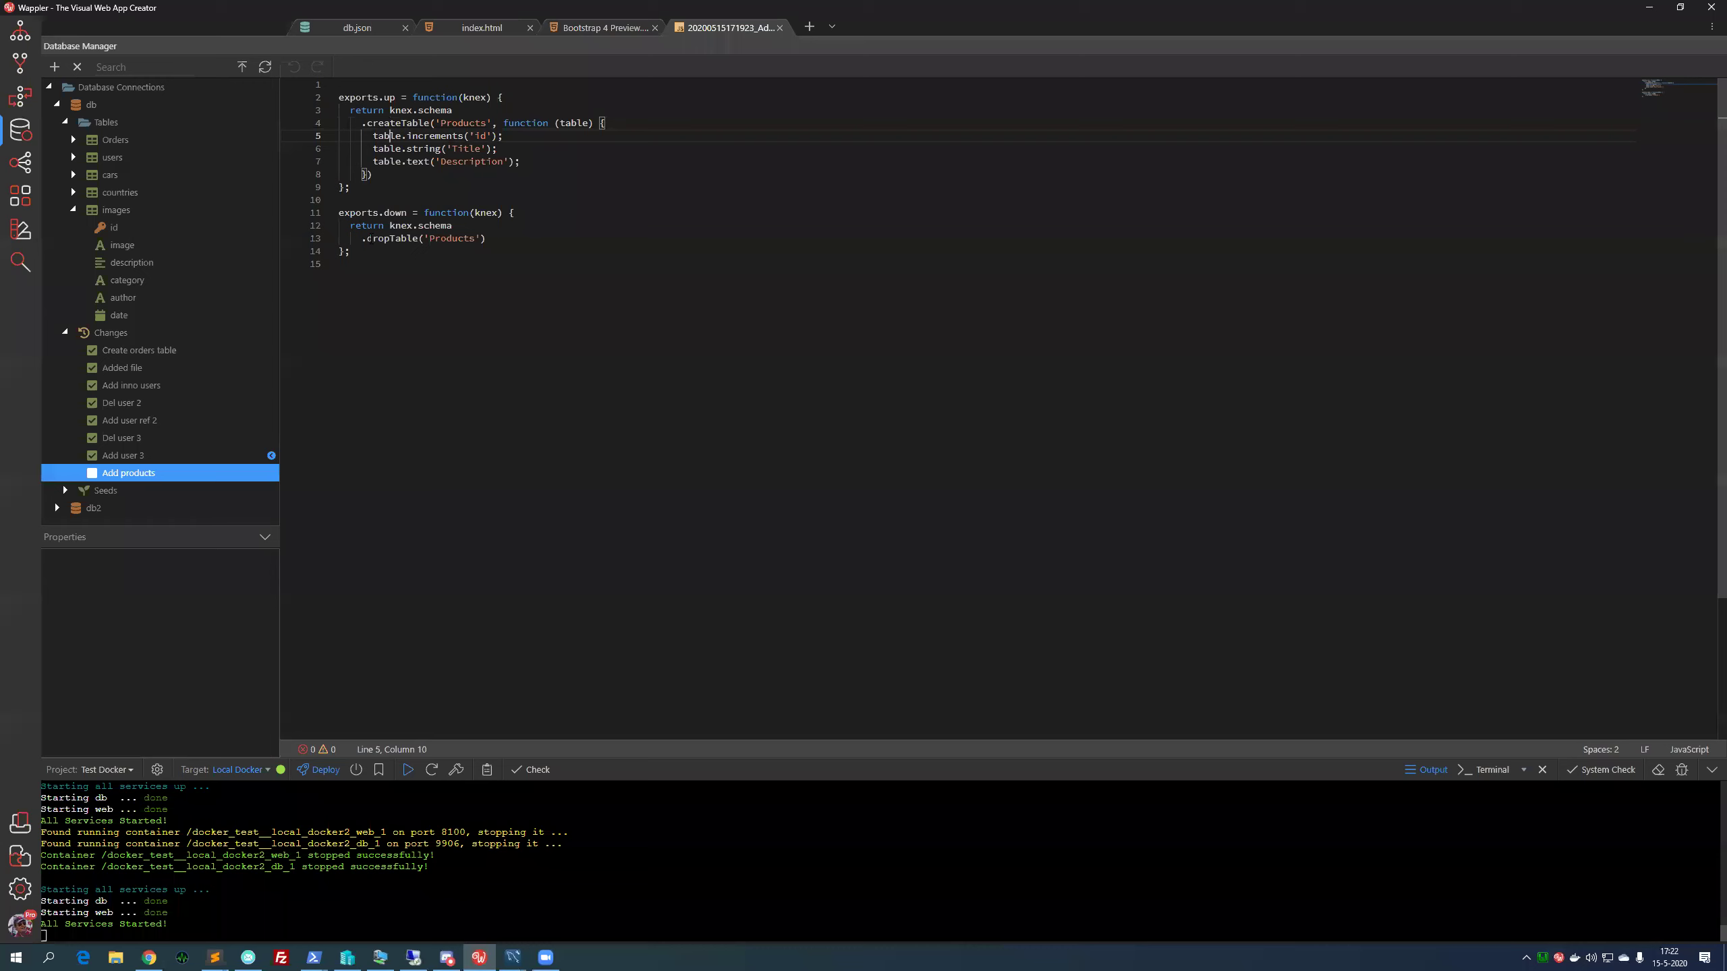
double_click(368, 238)
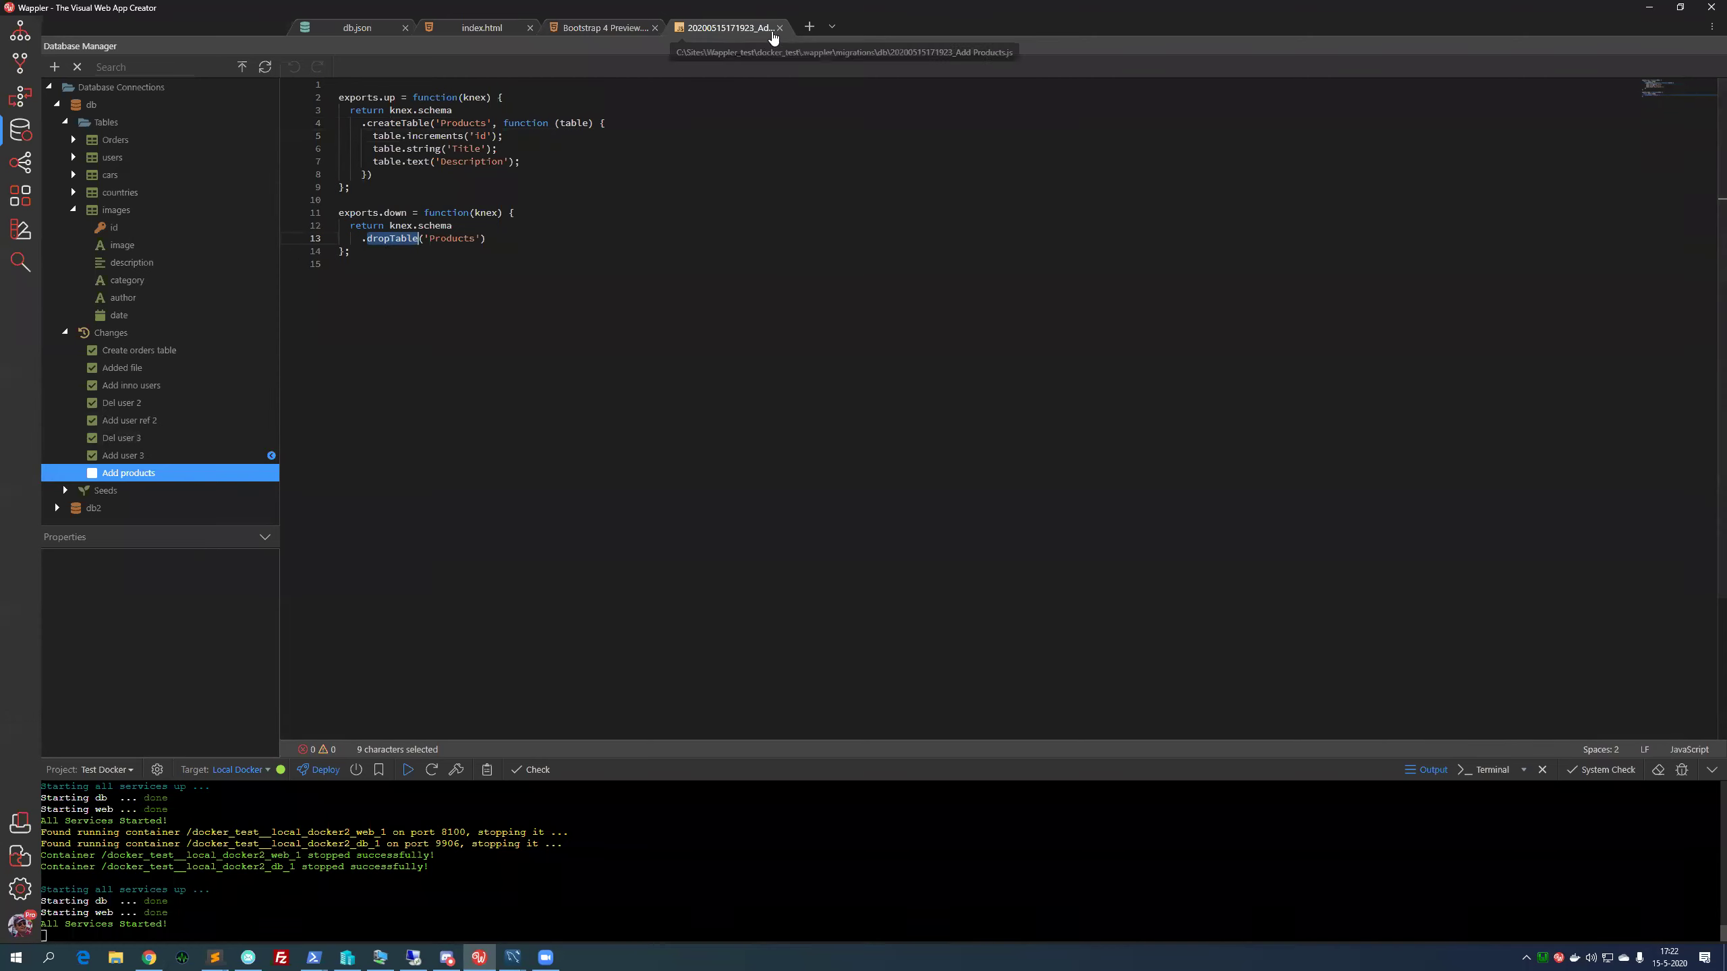
Apply the Add products change to the db connection and expand the Products table
right_click(133, 478)
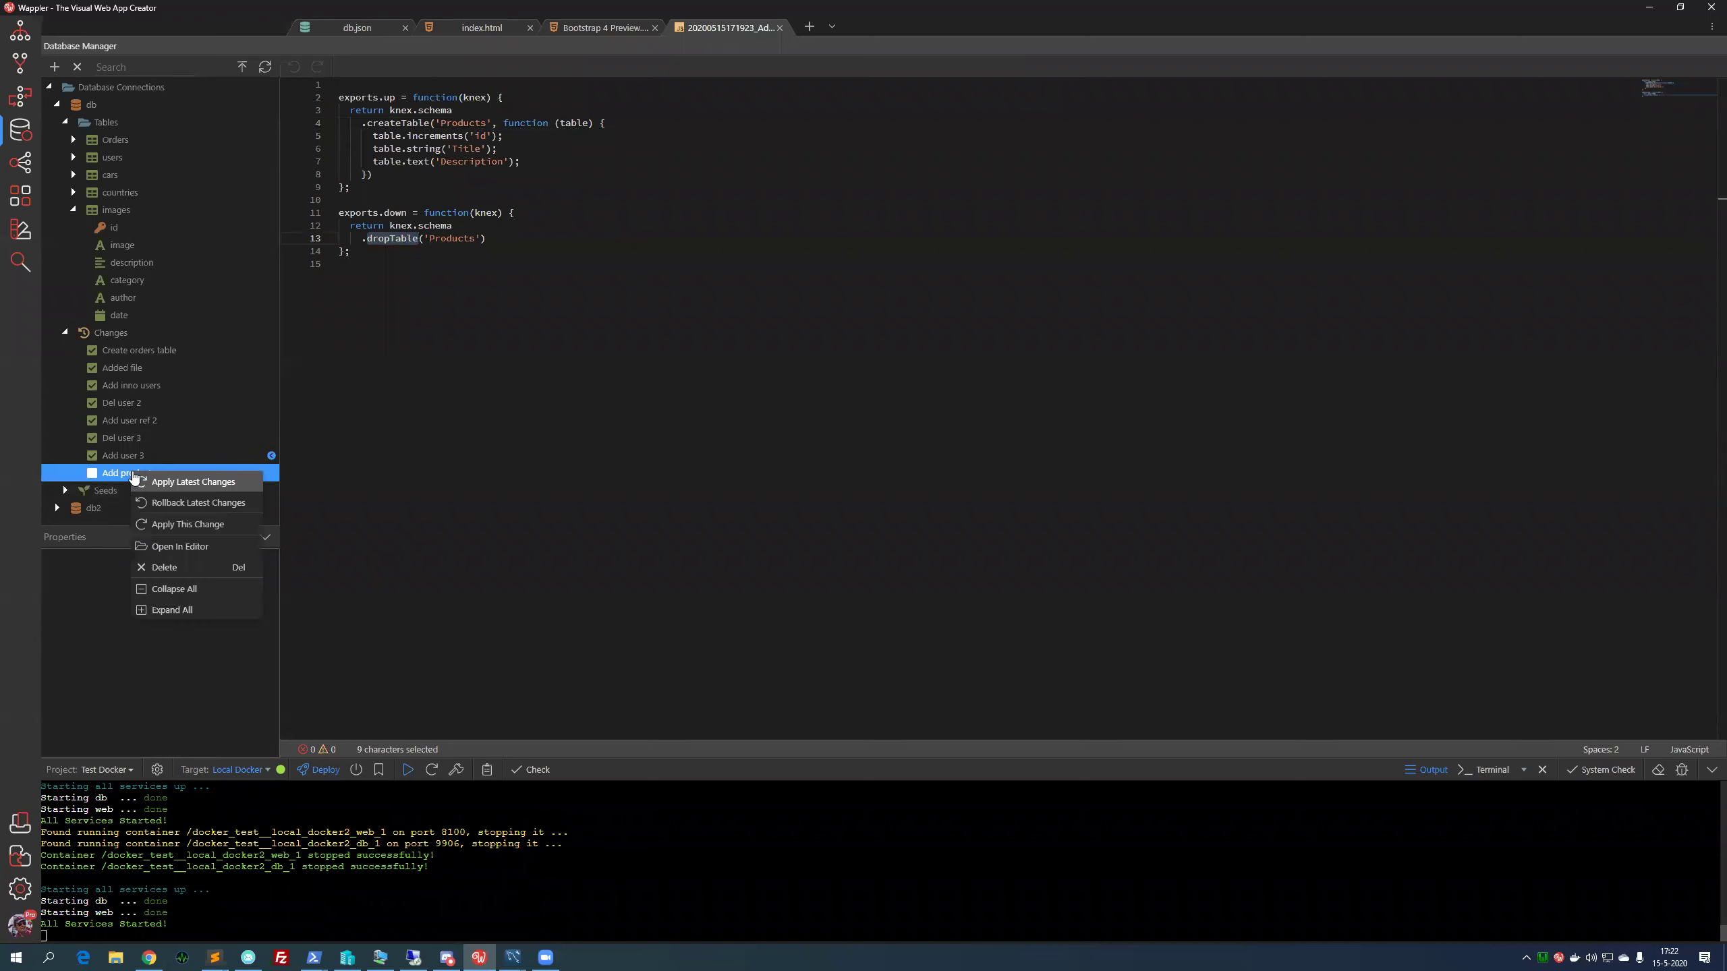
left_click(149, 524)
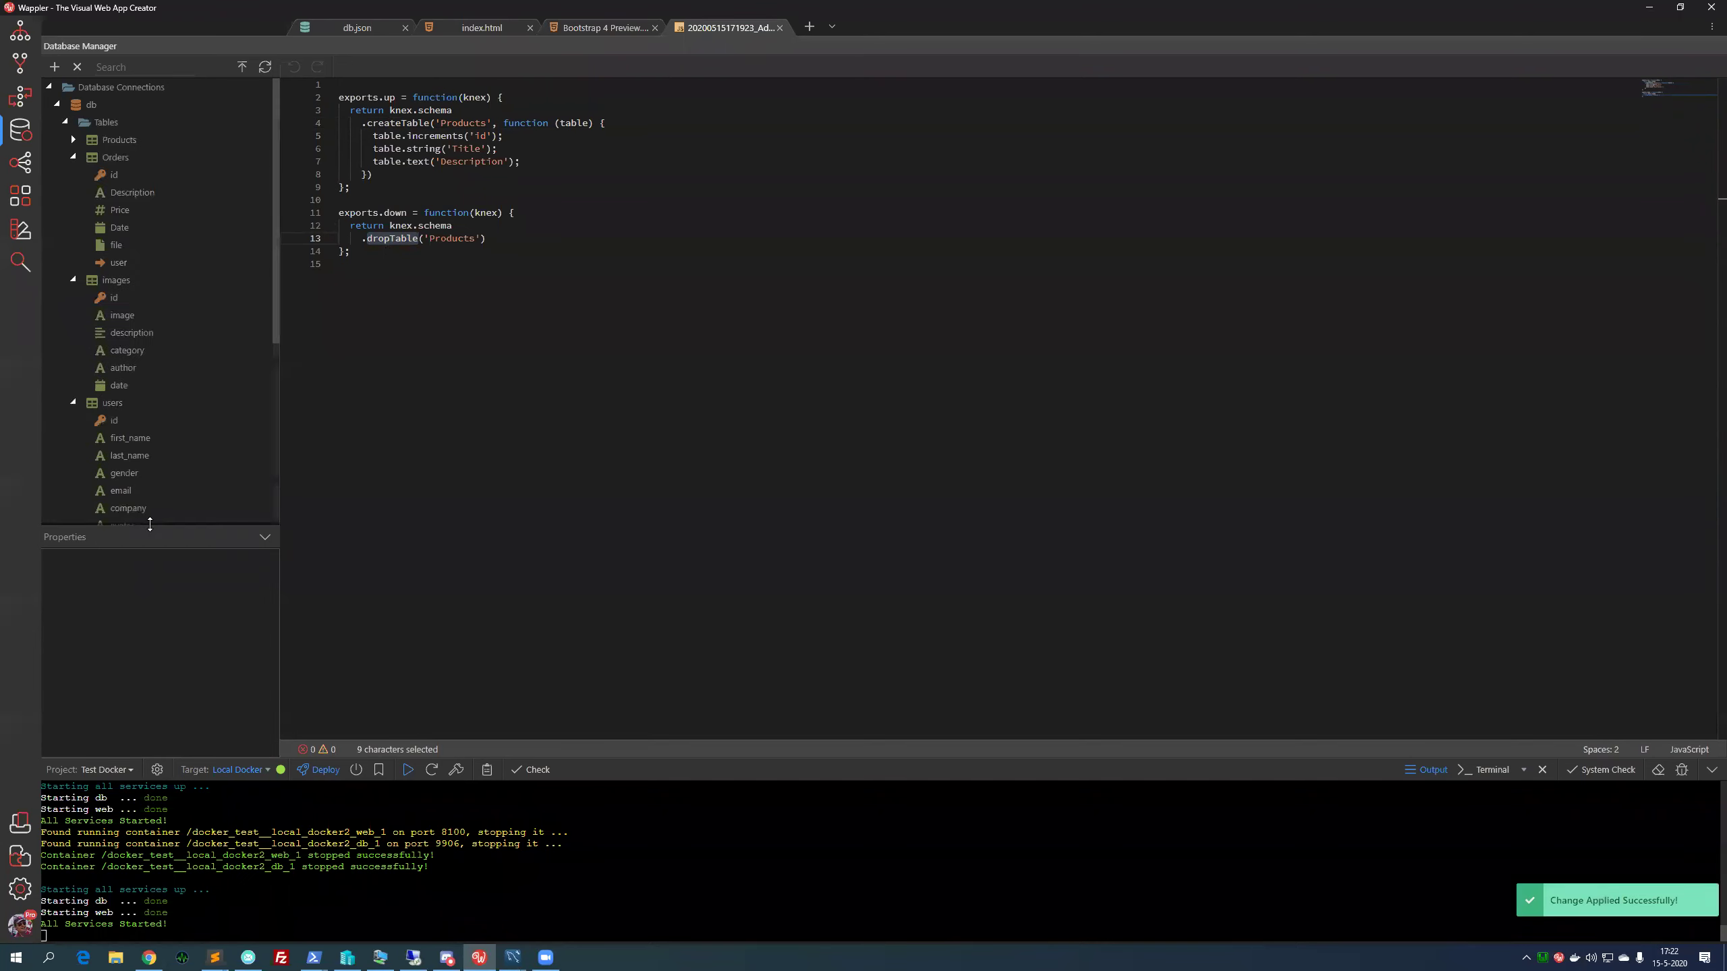
left_click(73, 140)
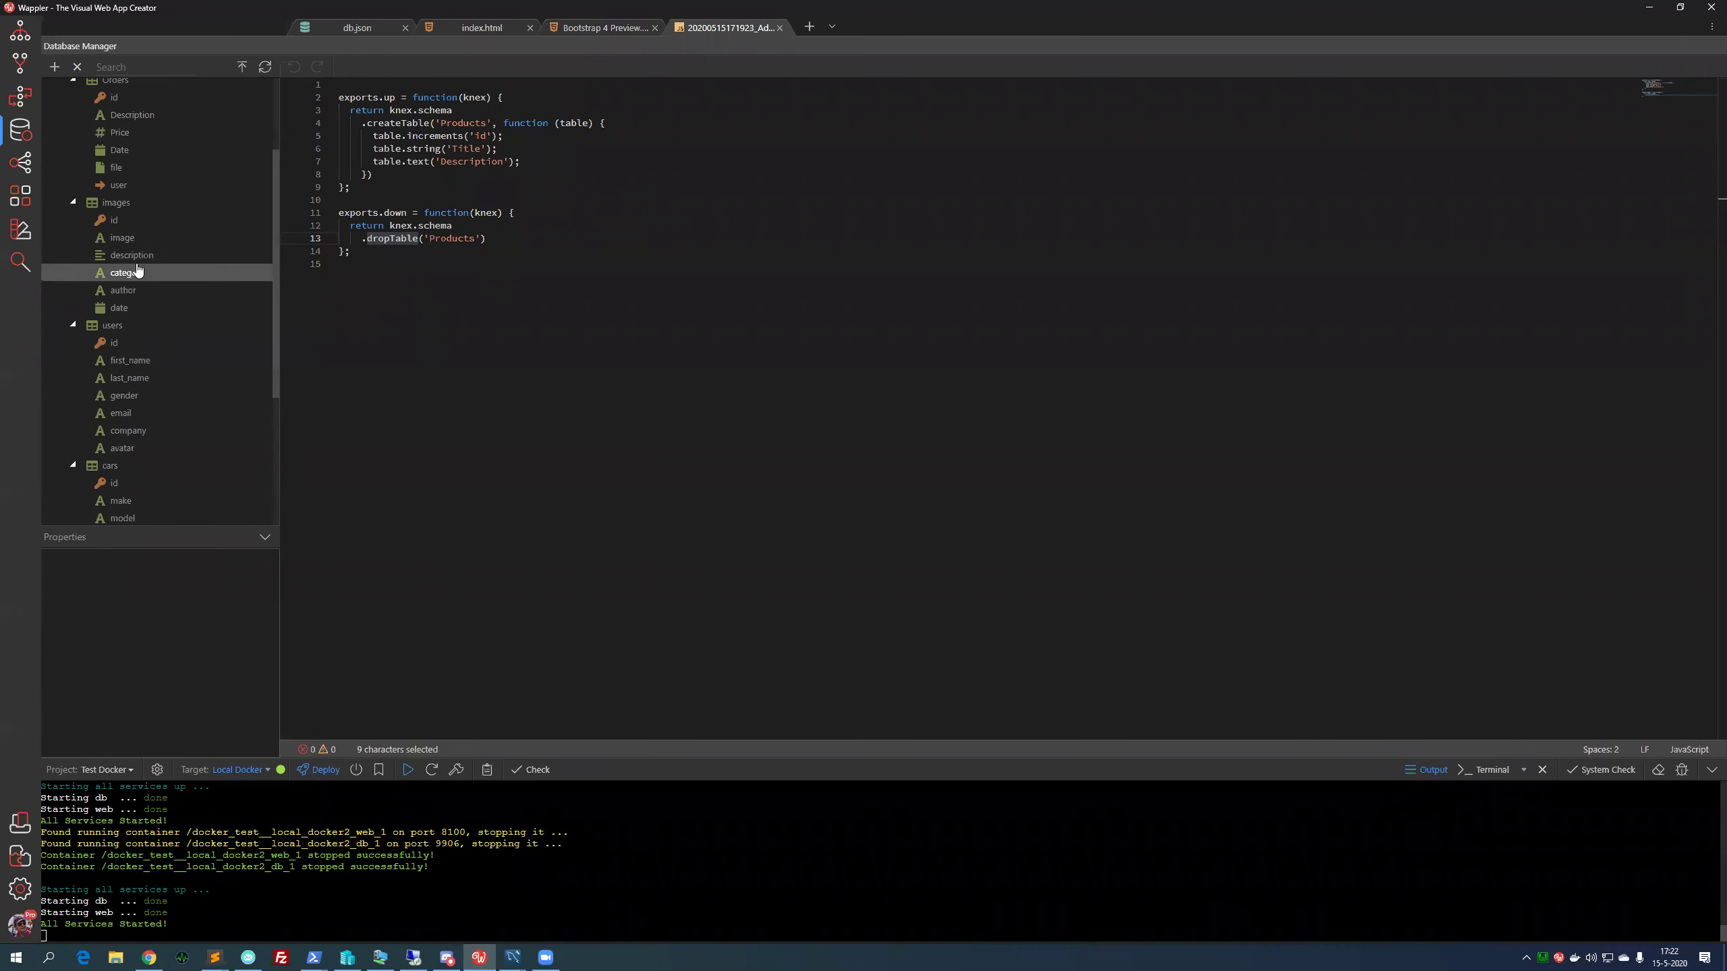
Collapse the Orders, images, users and cars tables of the db connection
left_click(74, 210)
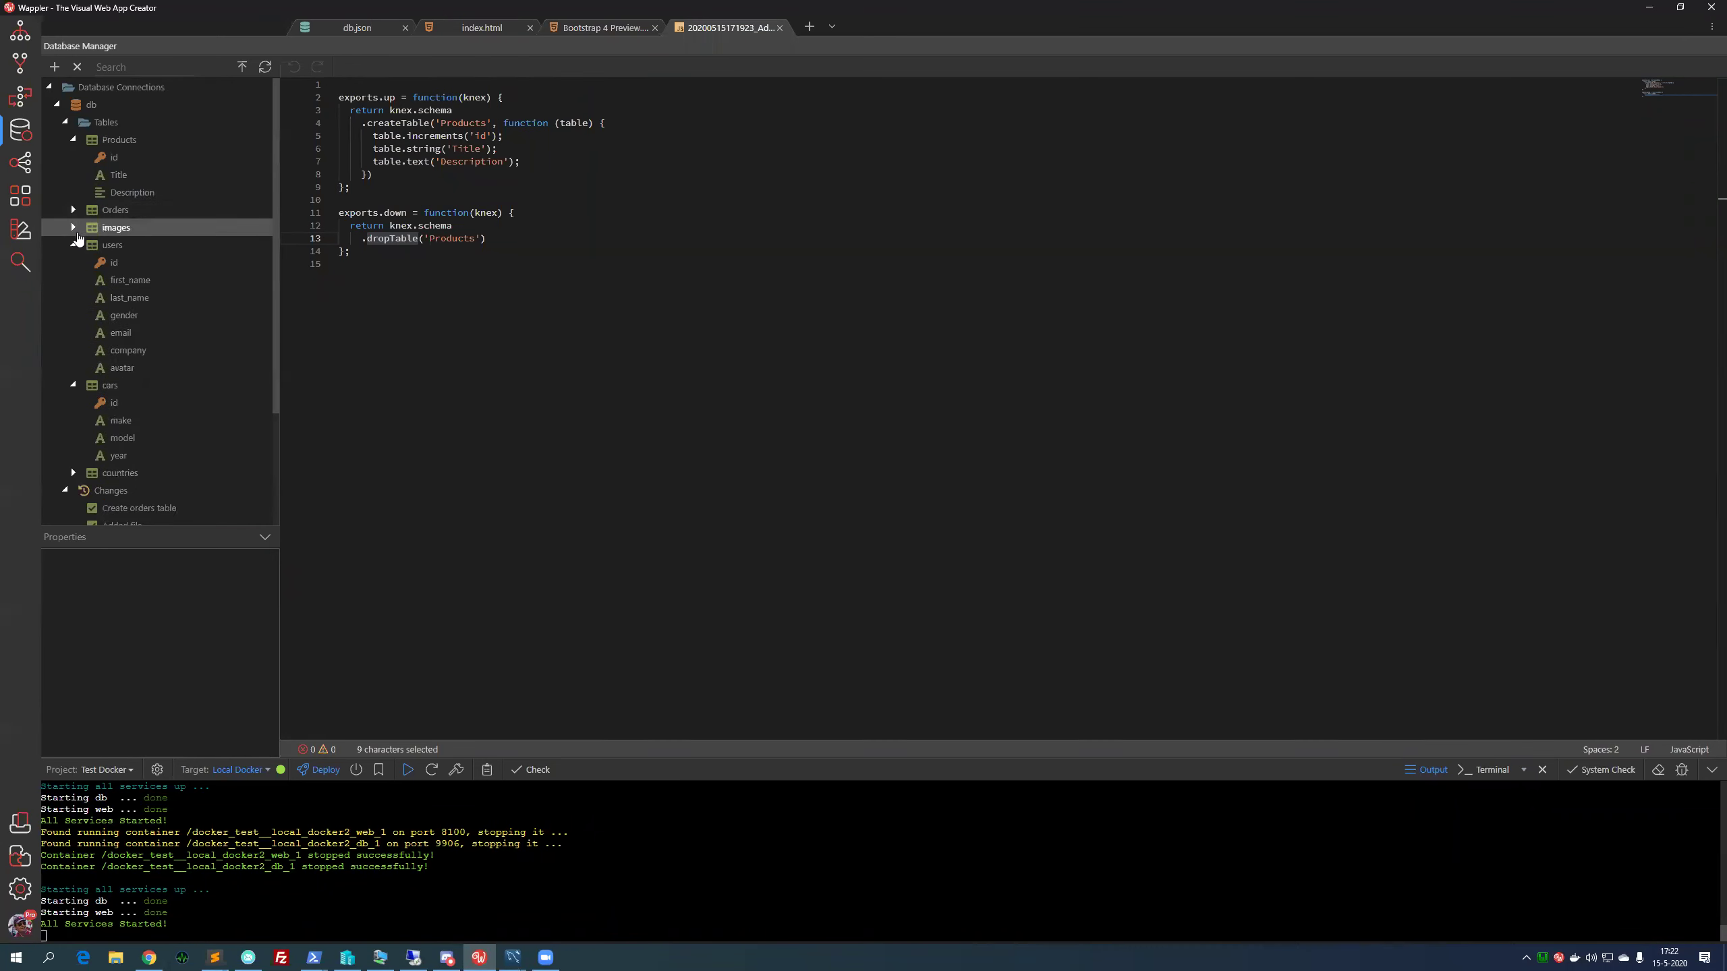
left_click(73, 228)
left_click(73, 245)
left_click(73, 262)
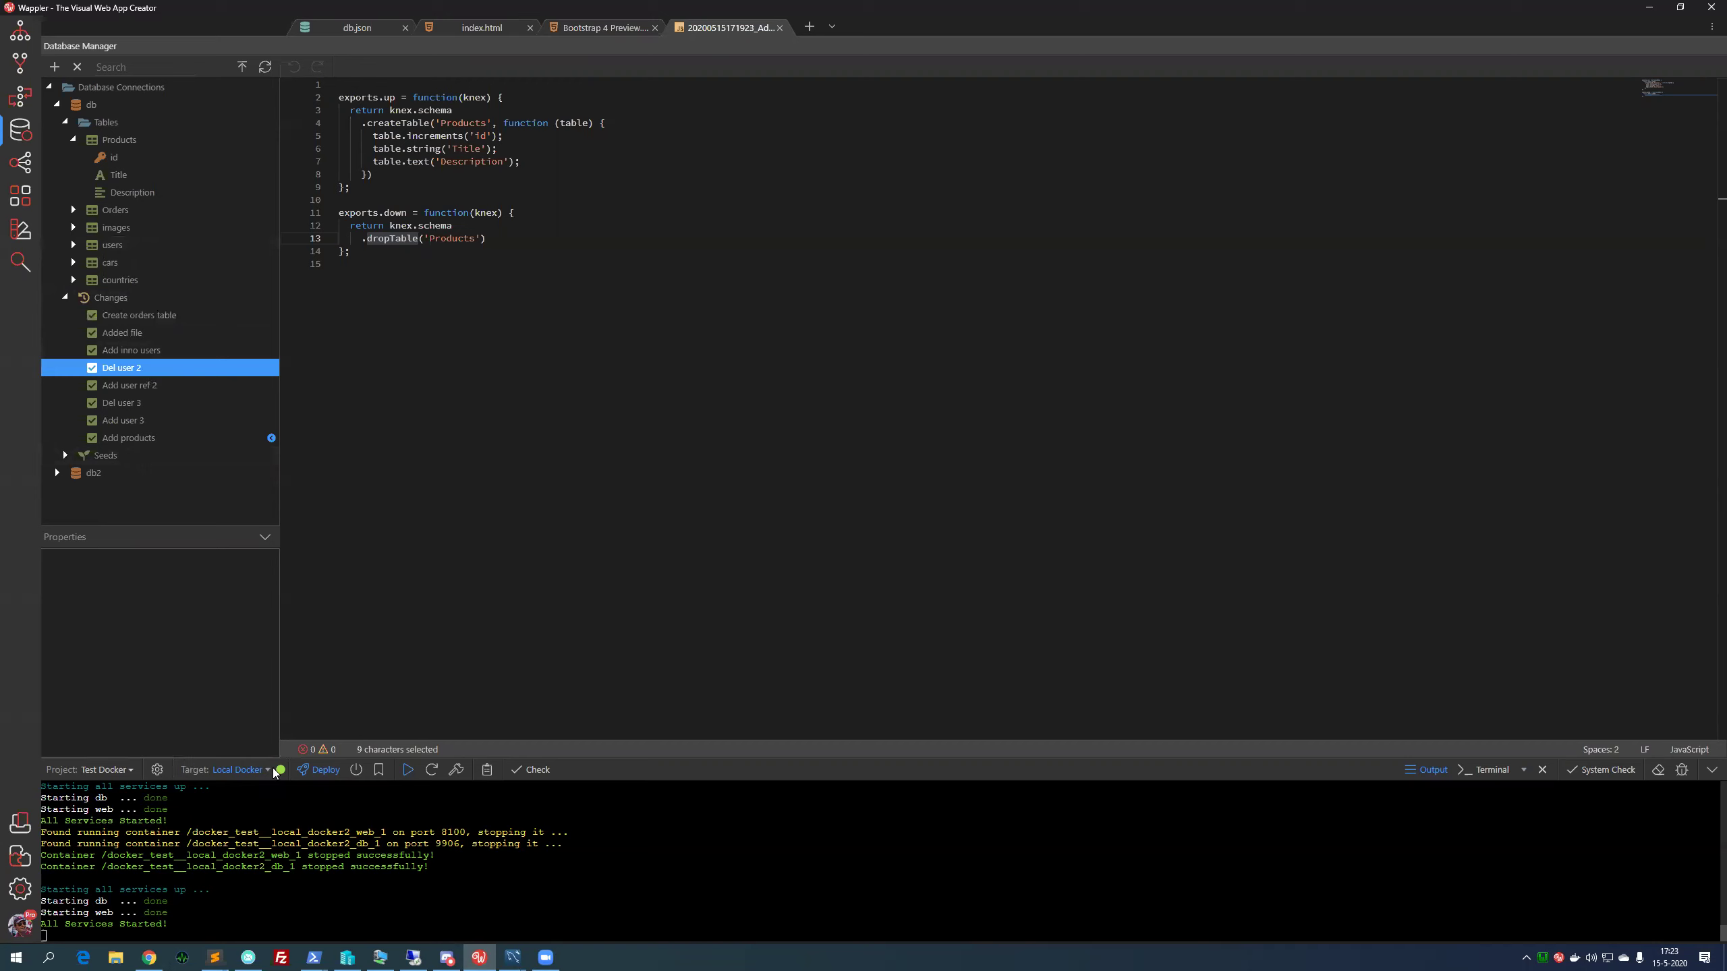
Look through the available targets, open the target settings of the project and review the usage options of Local Docker
left_click(250, 772)
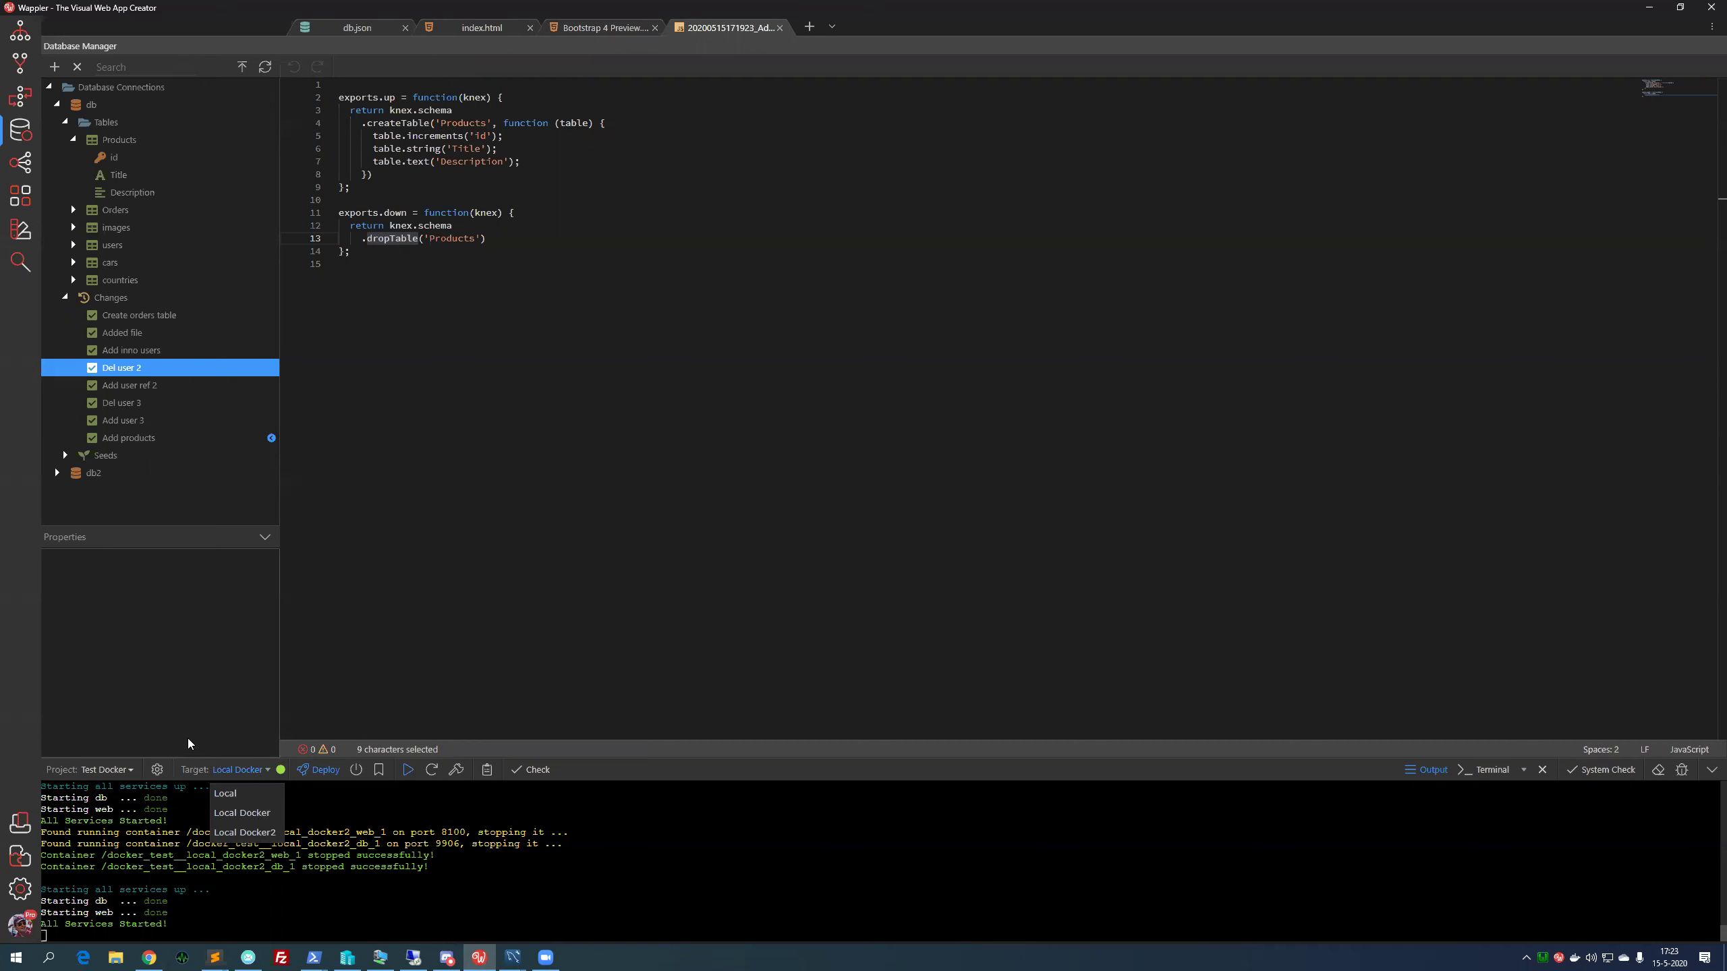
left_click(160, 773)
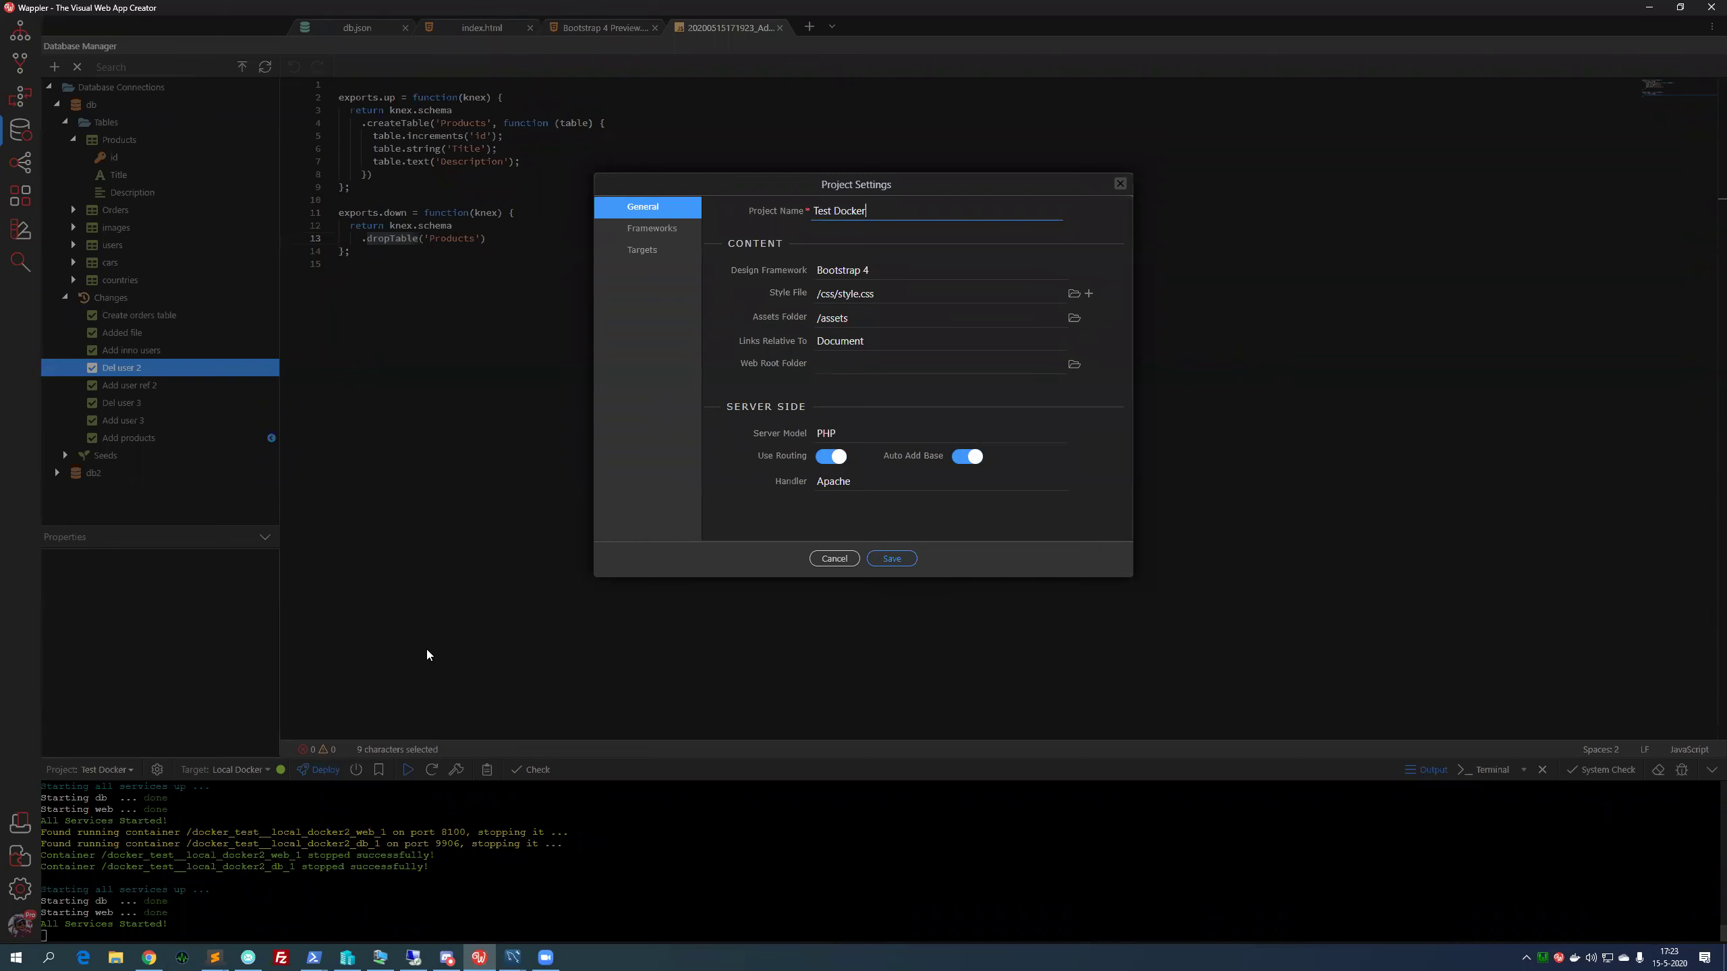
left_click(640, 250)
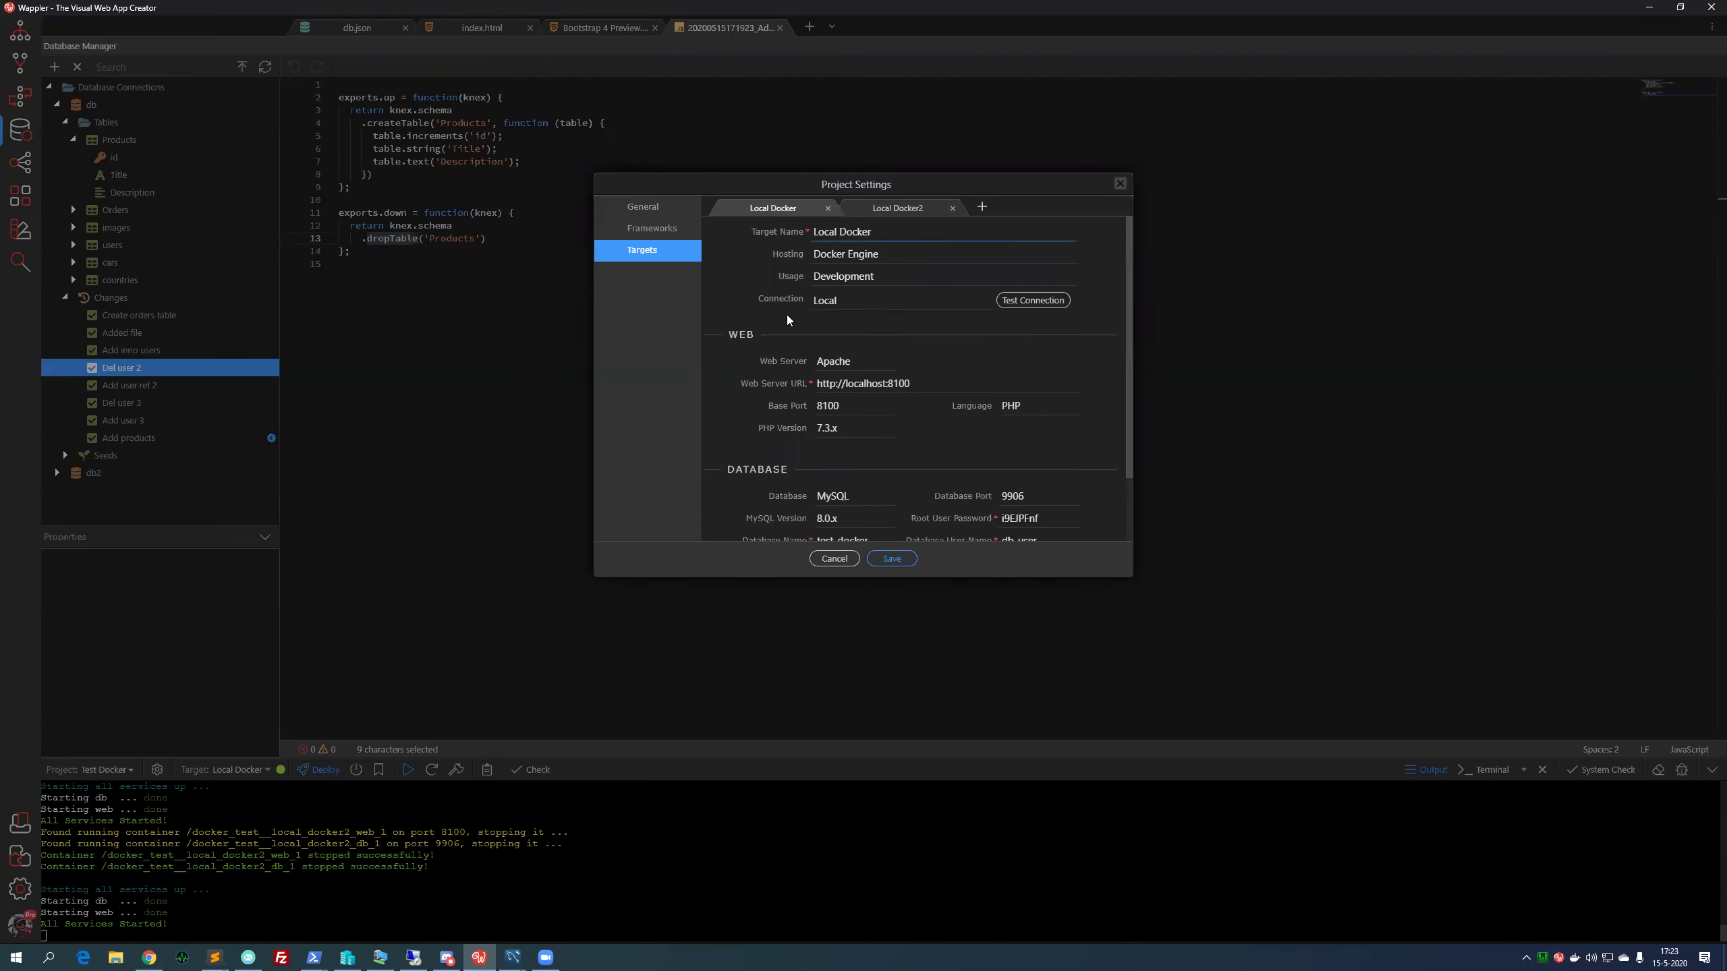
left_click(828, 276)
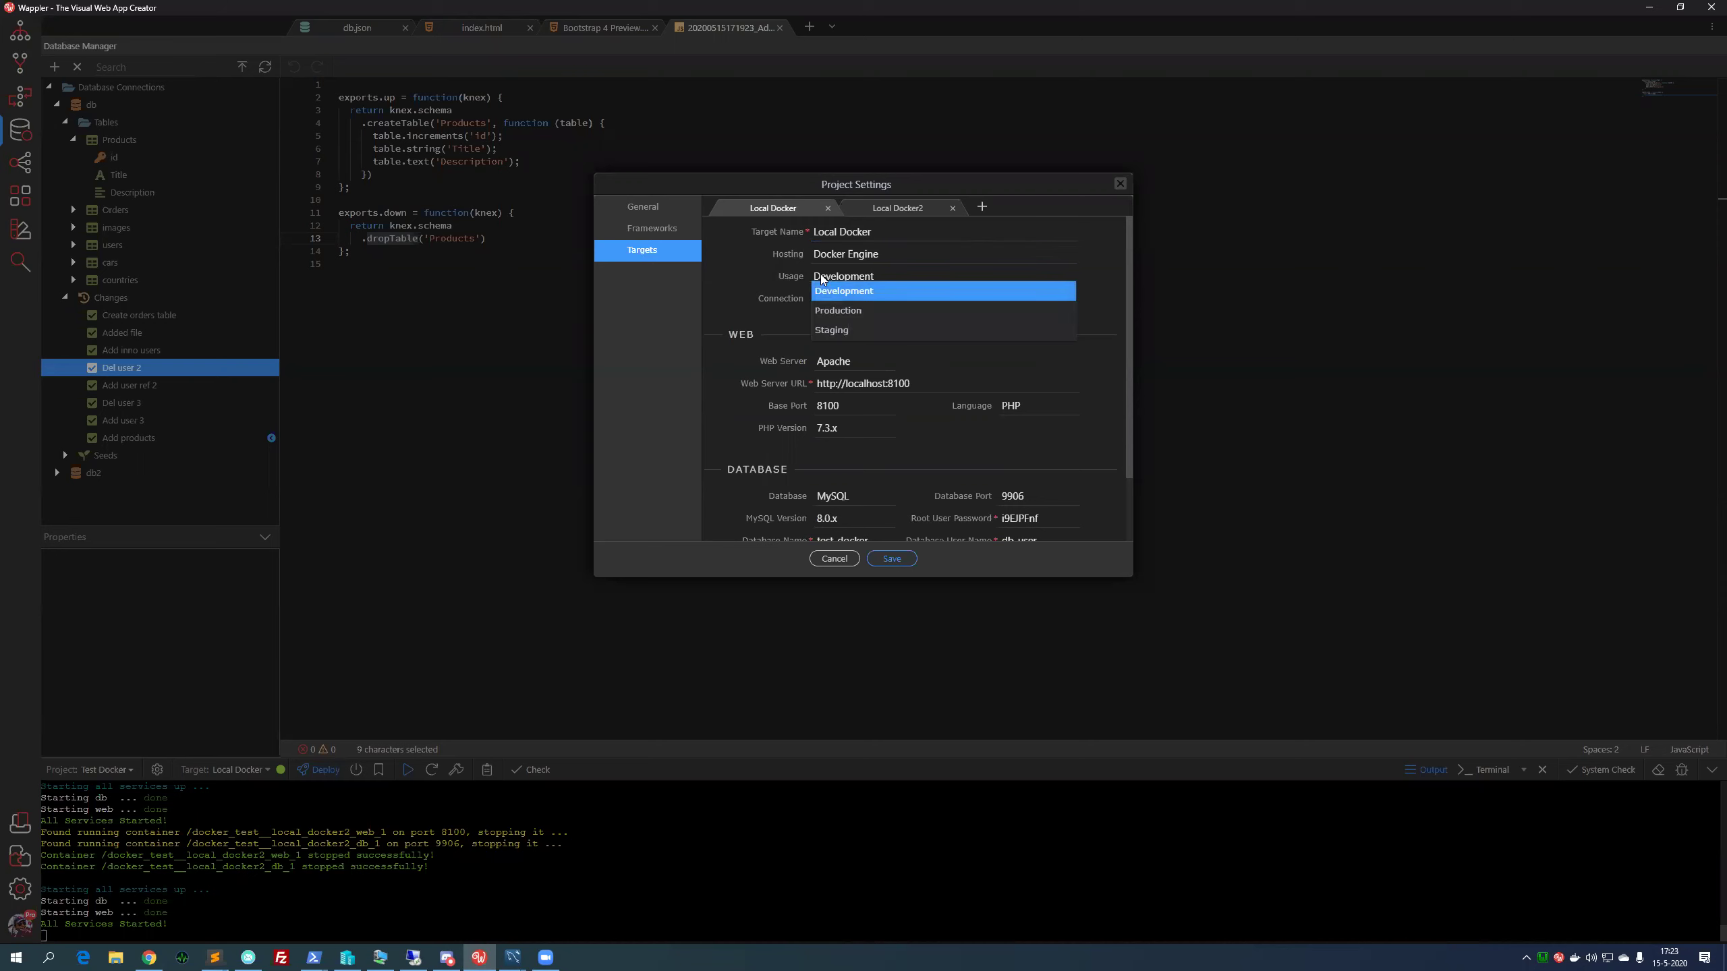
left_click(771, 281)
left_click(865, 274)
left_click(815, 292)
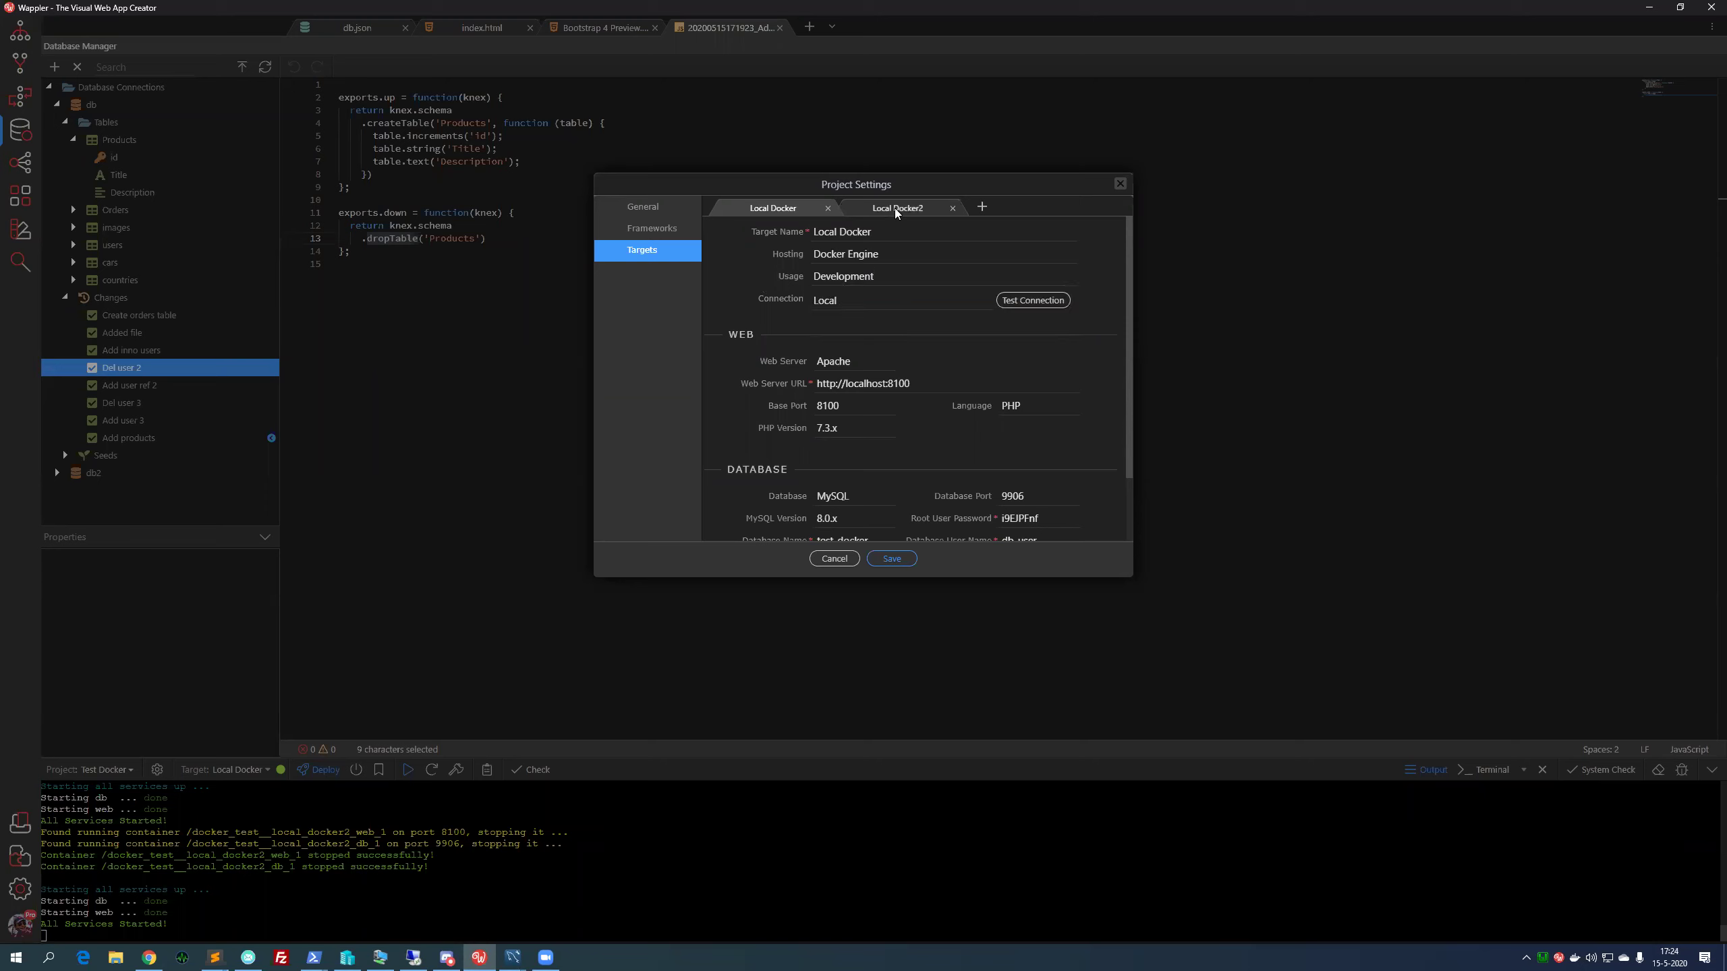
Check the Production usage option of the Local Docker2 target and leave the project settings without saving
left_click(895, 209)
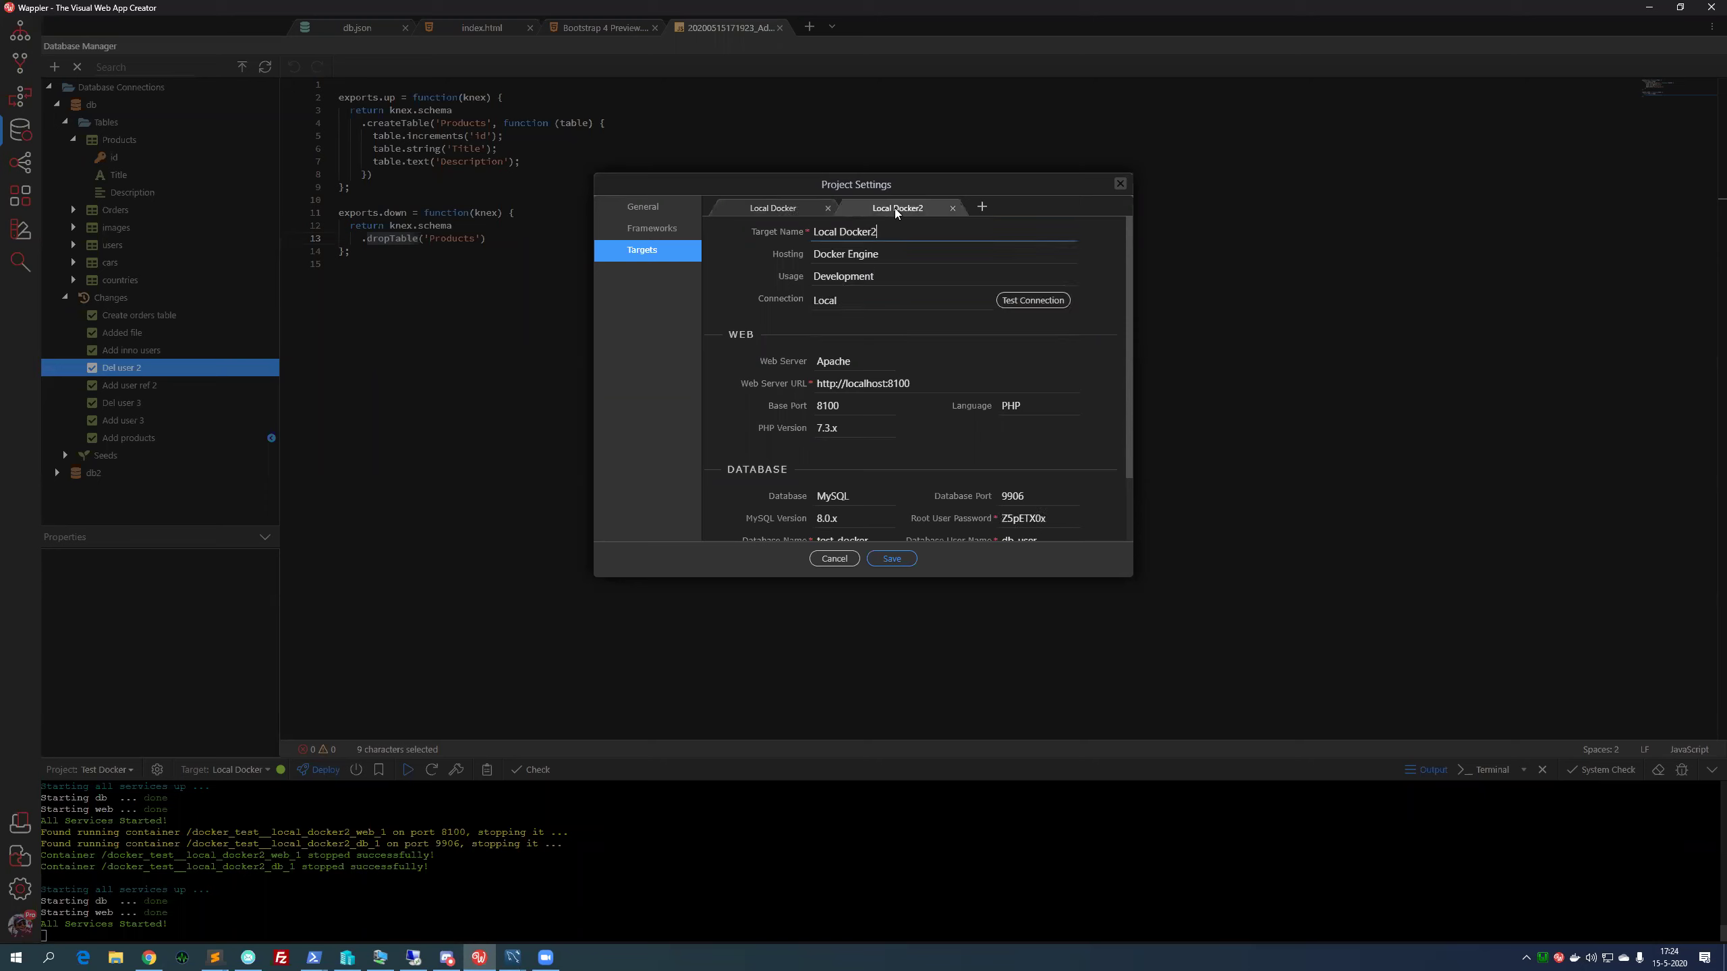
left_click(875, 272)
left_click(855, 311)
left_click(819, 558)
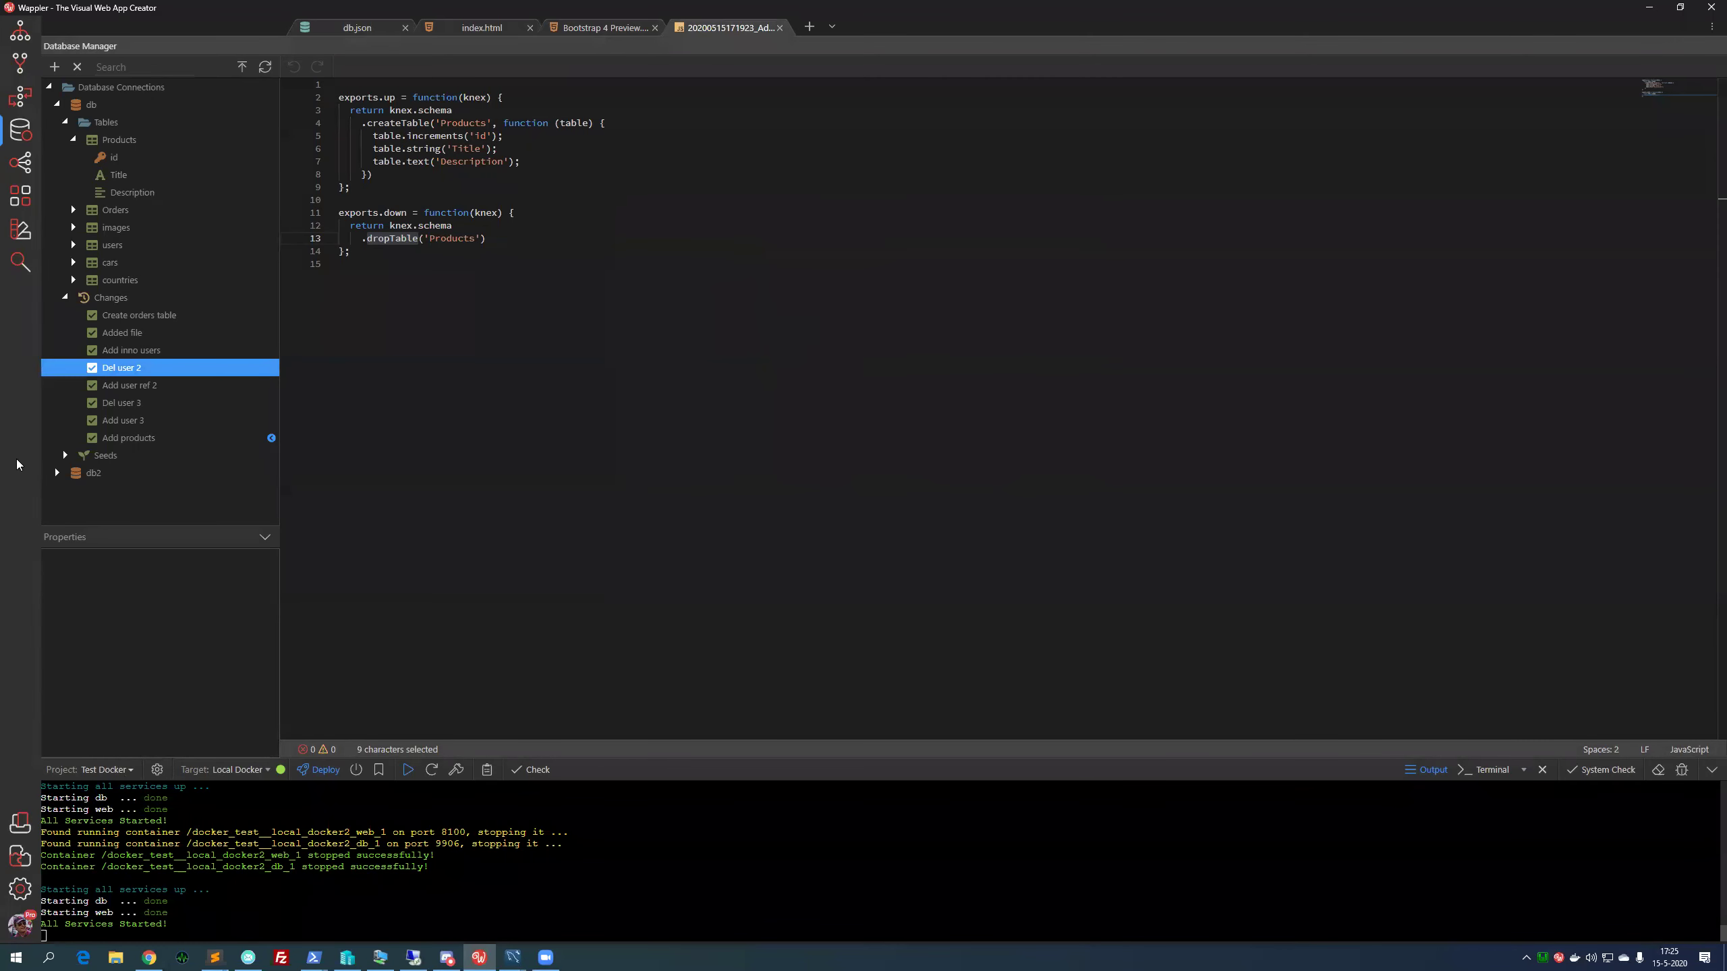
Switch the project target to Local Docker2 and refresh the db connection
left_click(236, 771)
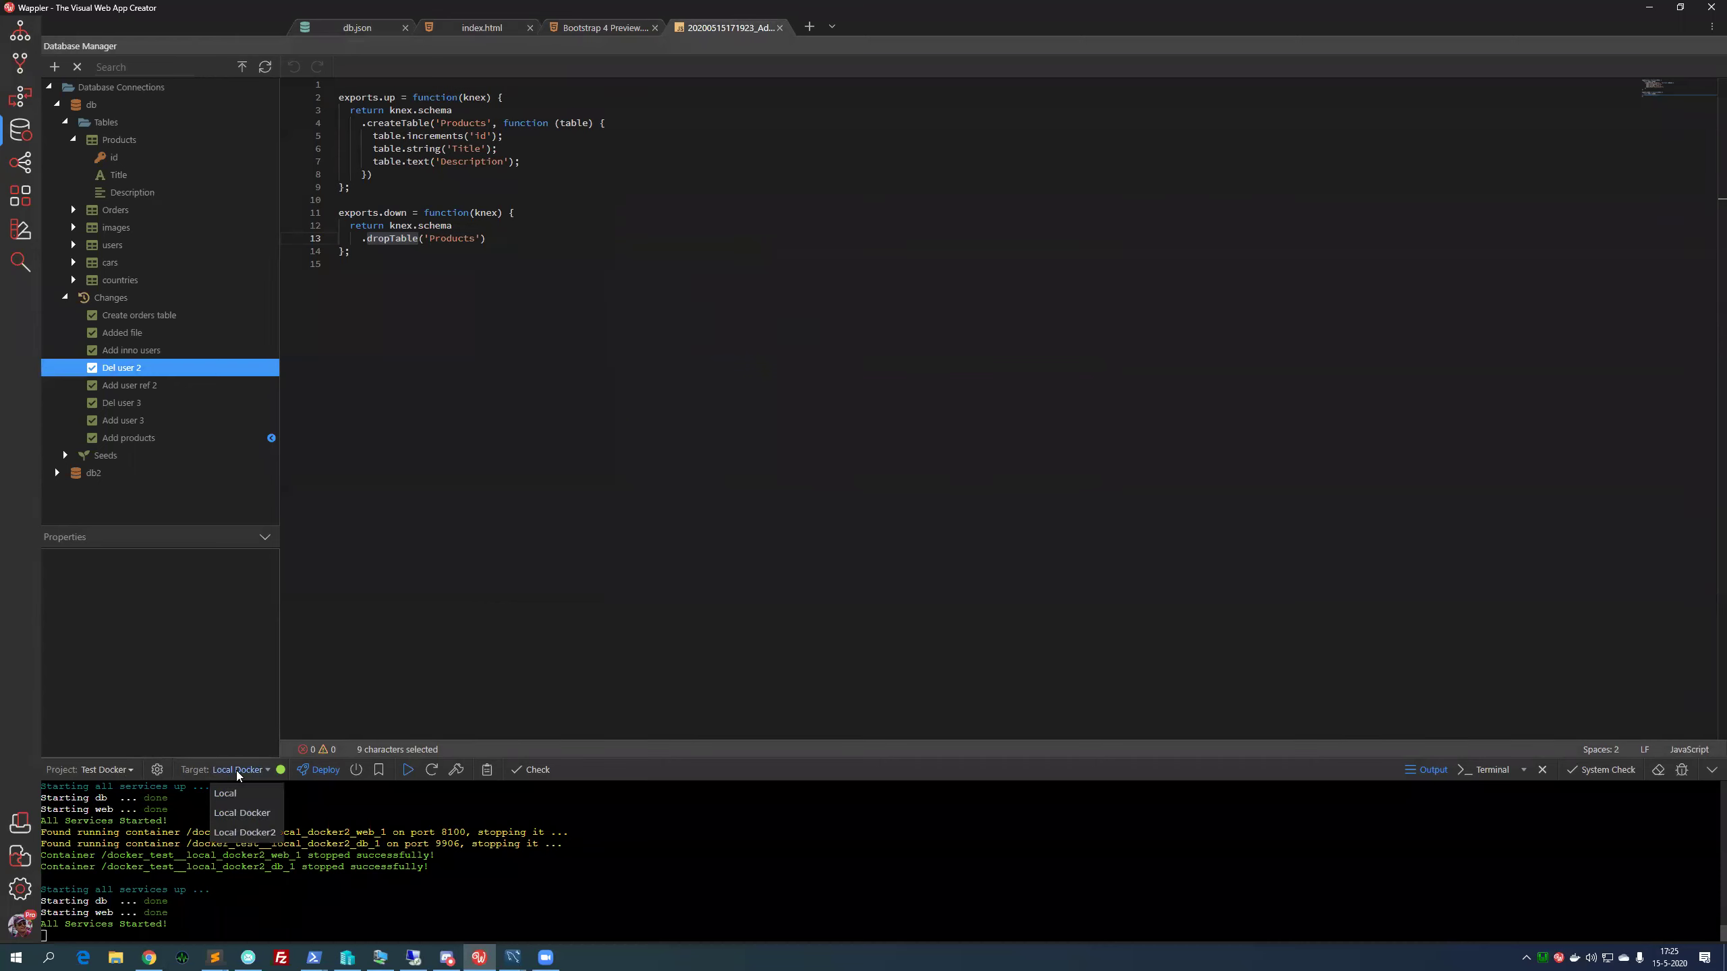
left_click(243, 832)
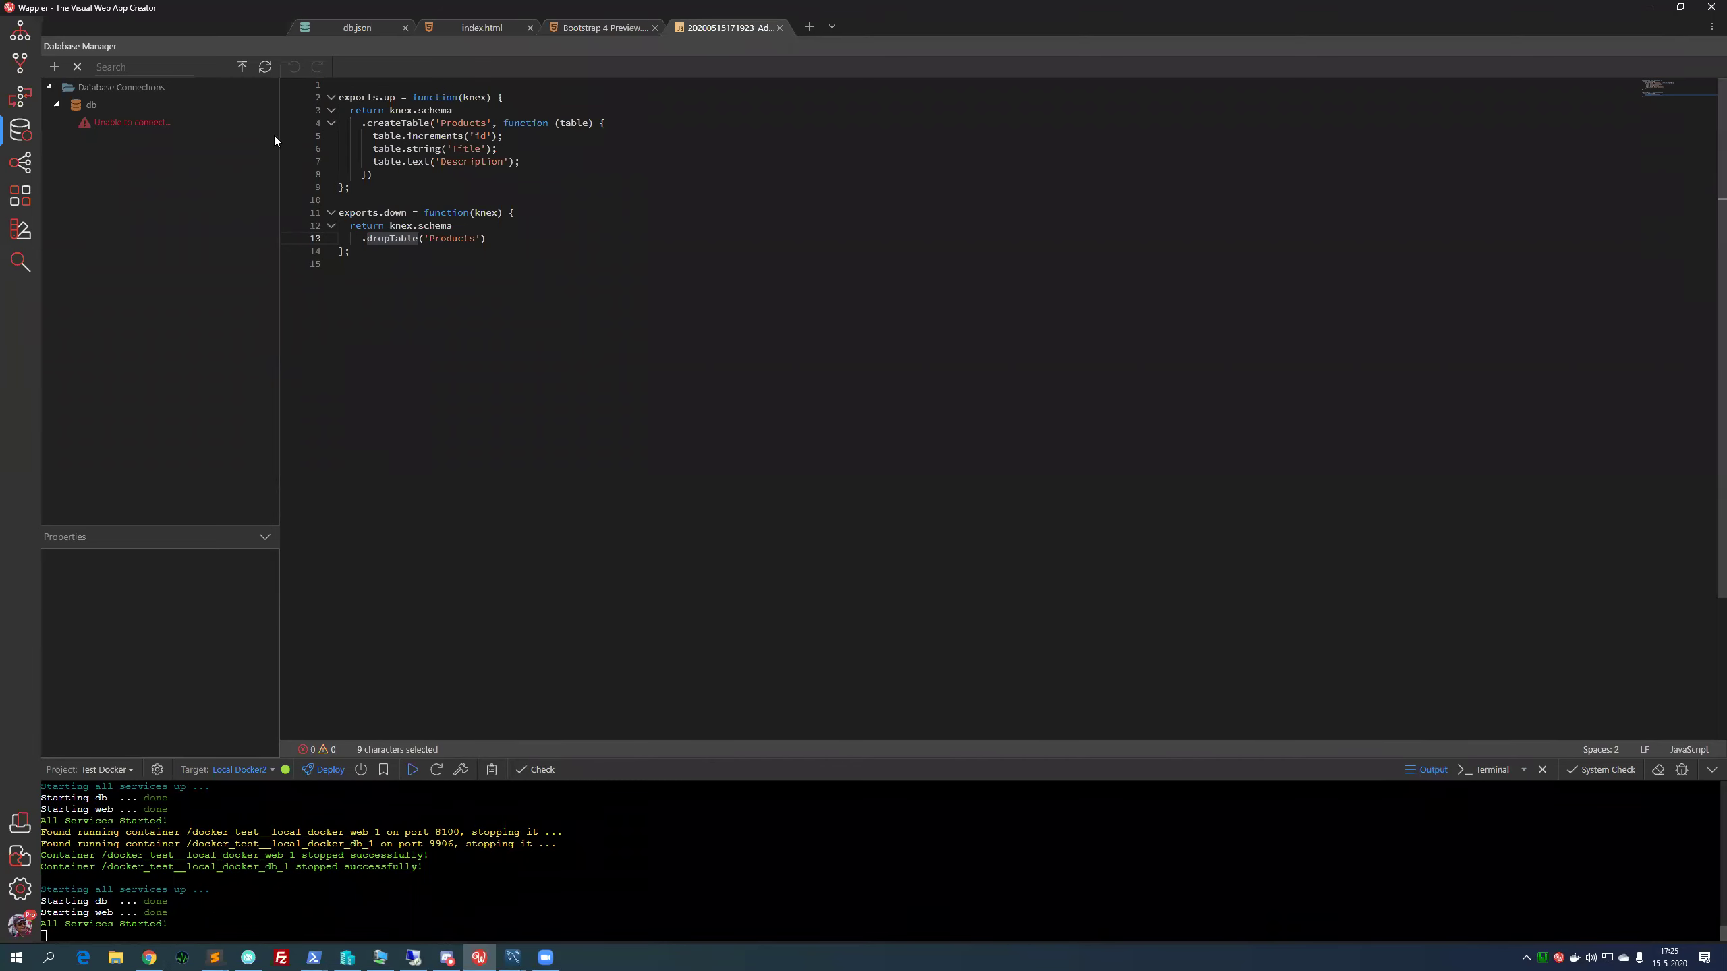
left_click(155, 104)
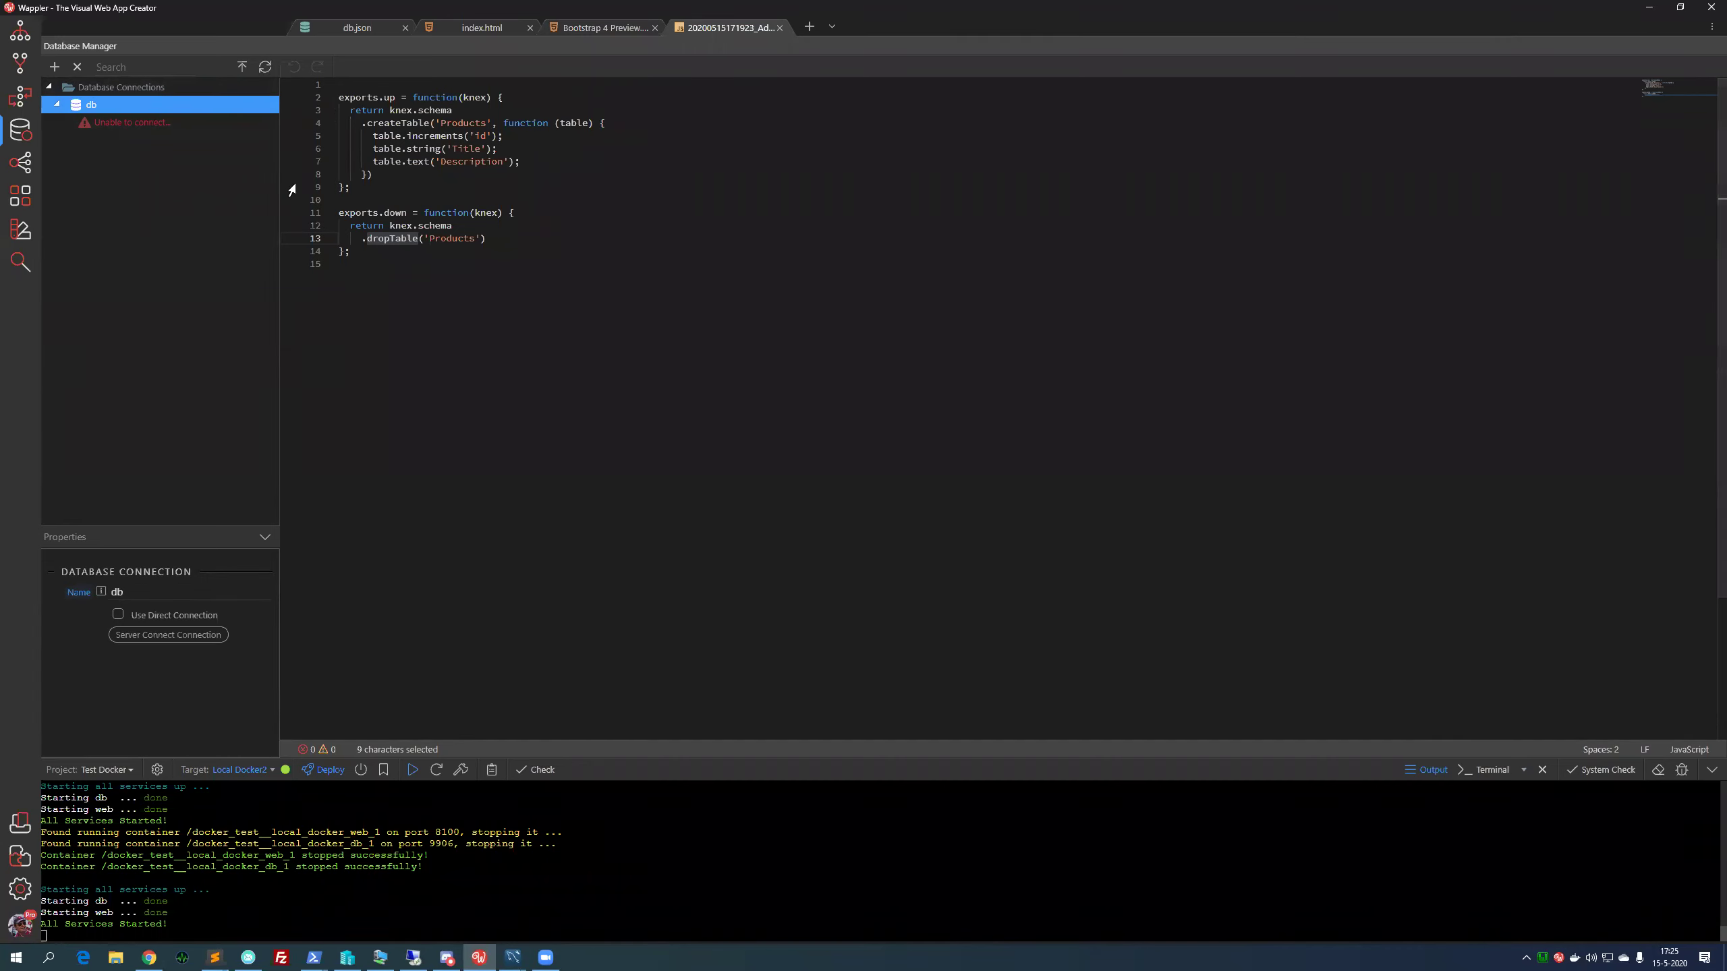
left_click(263, 67)
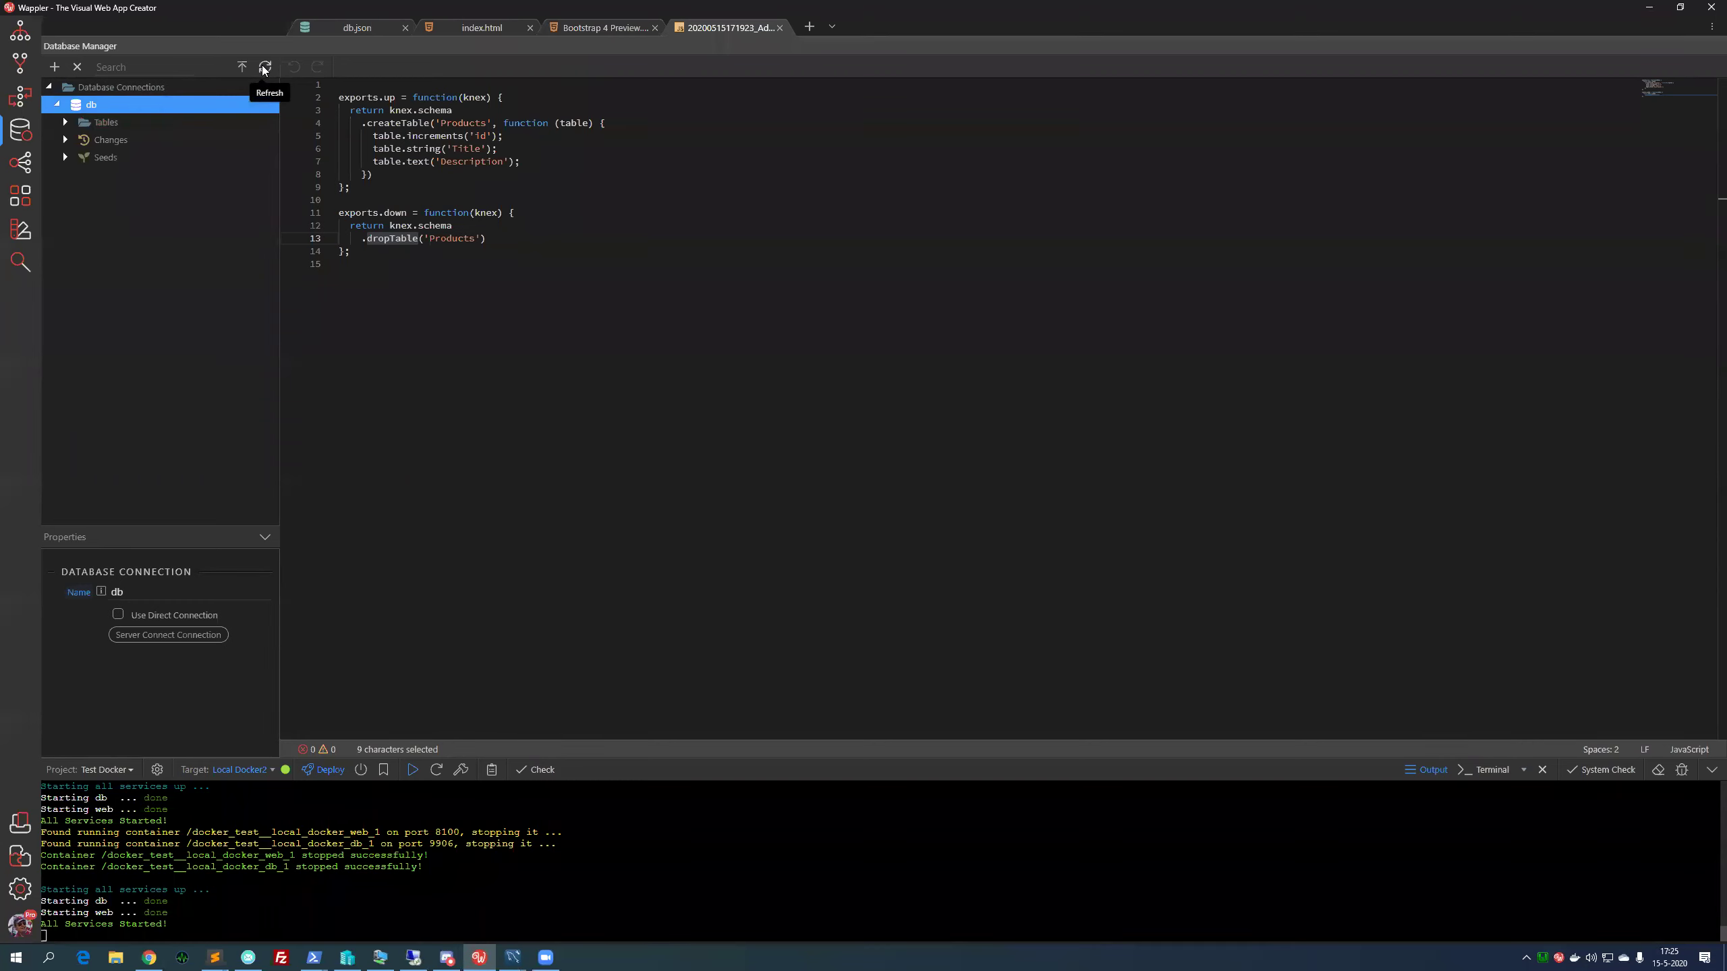
Expand the tables, Orders and the Changes history of the db connection and check the Add products entry
left_click(67, 122)
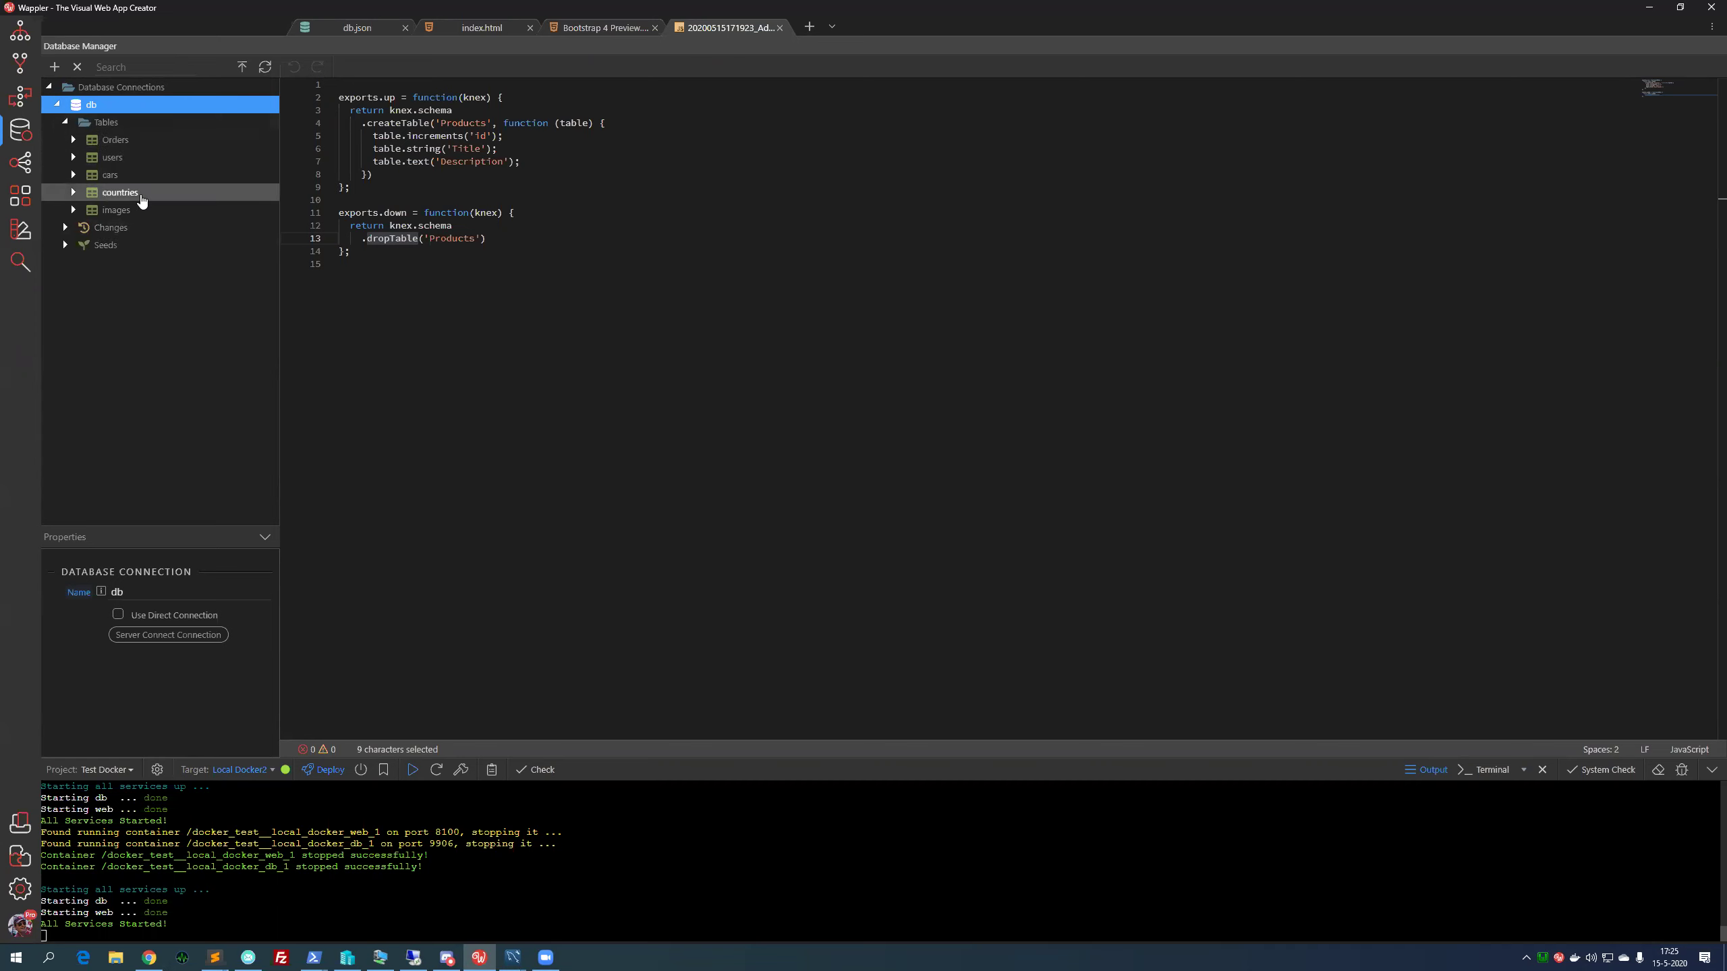
left_click(74, 140)
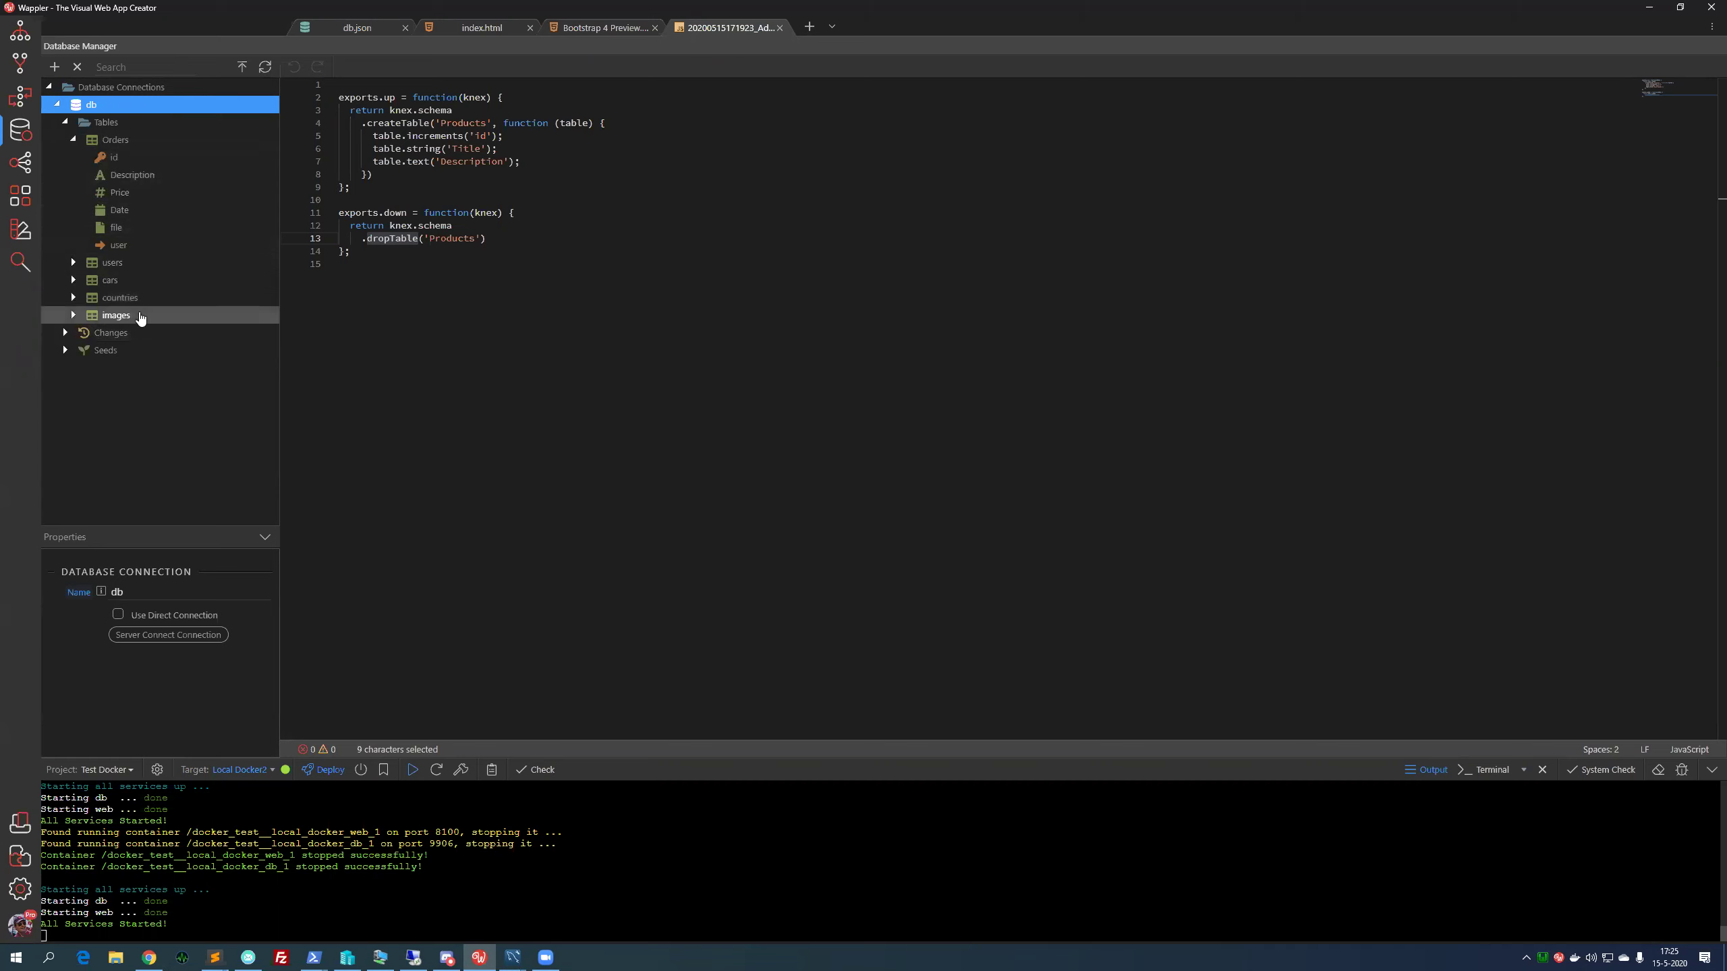
left_click(67, 333)
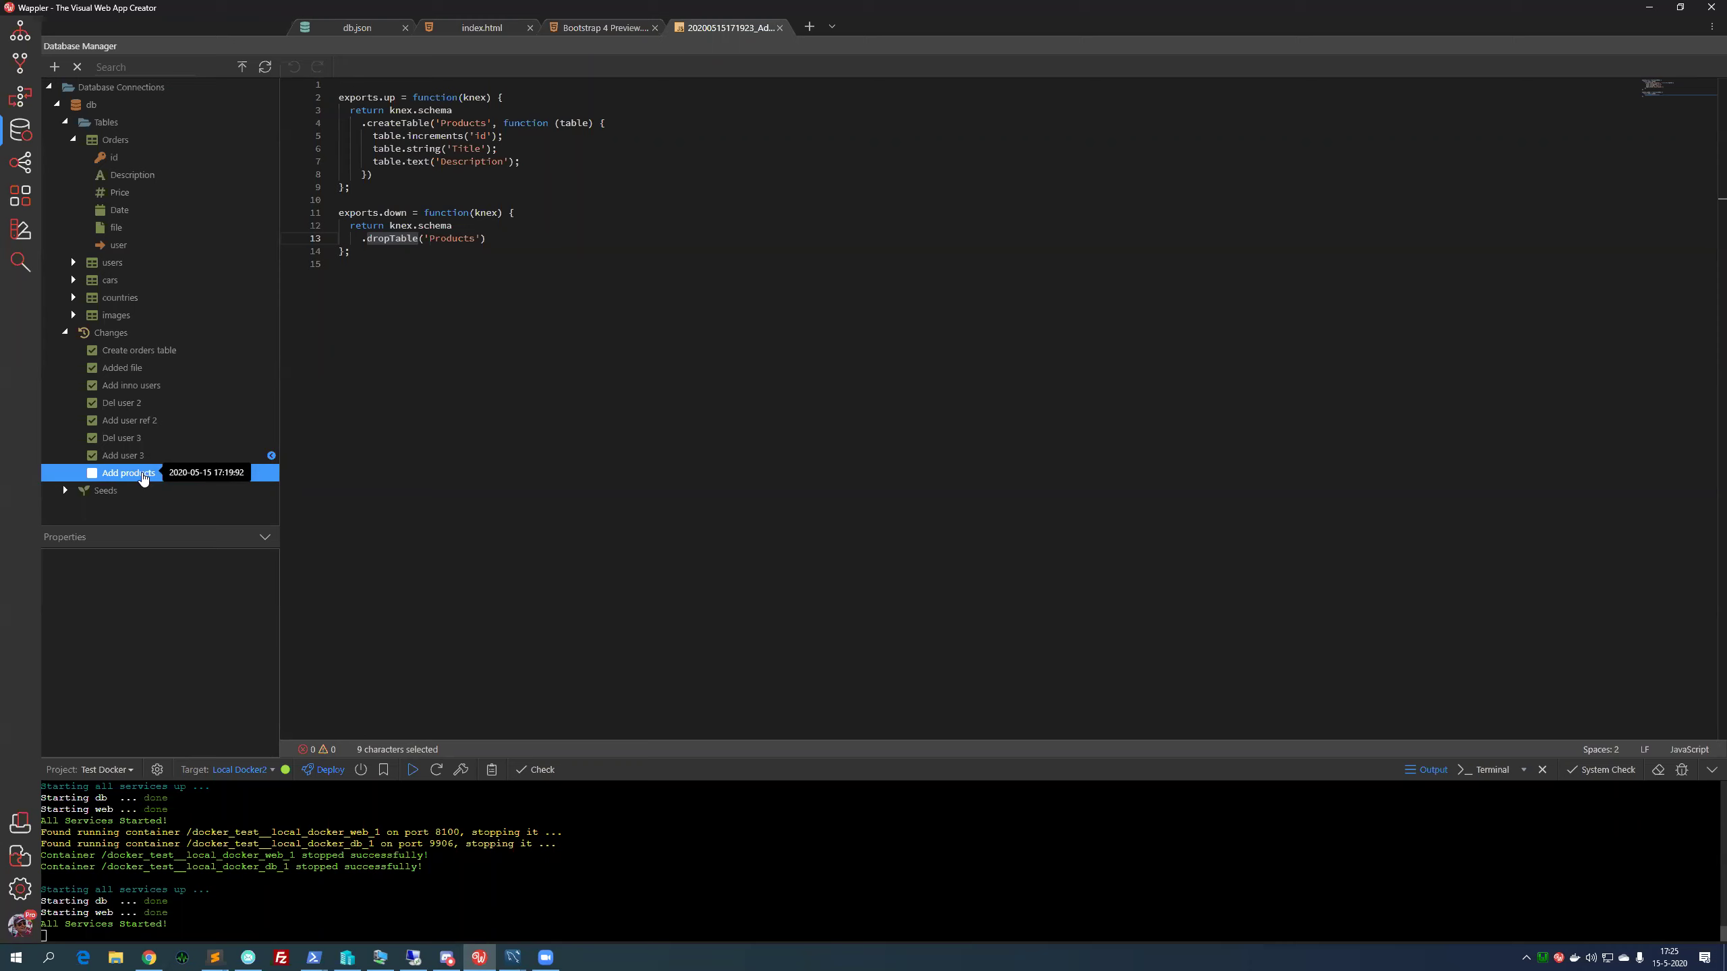
key("Up")
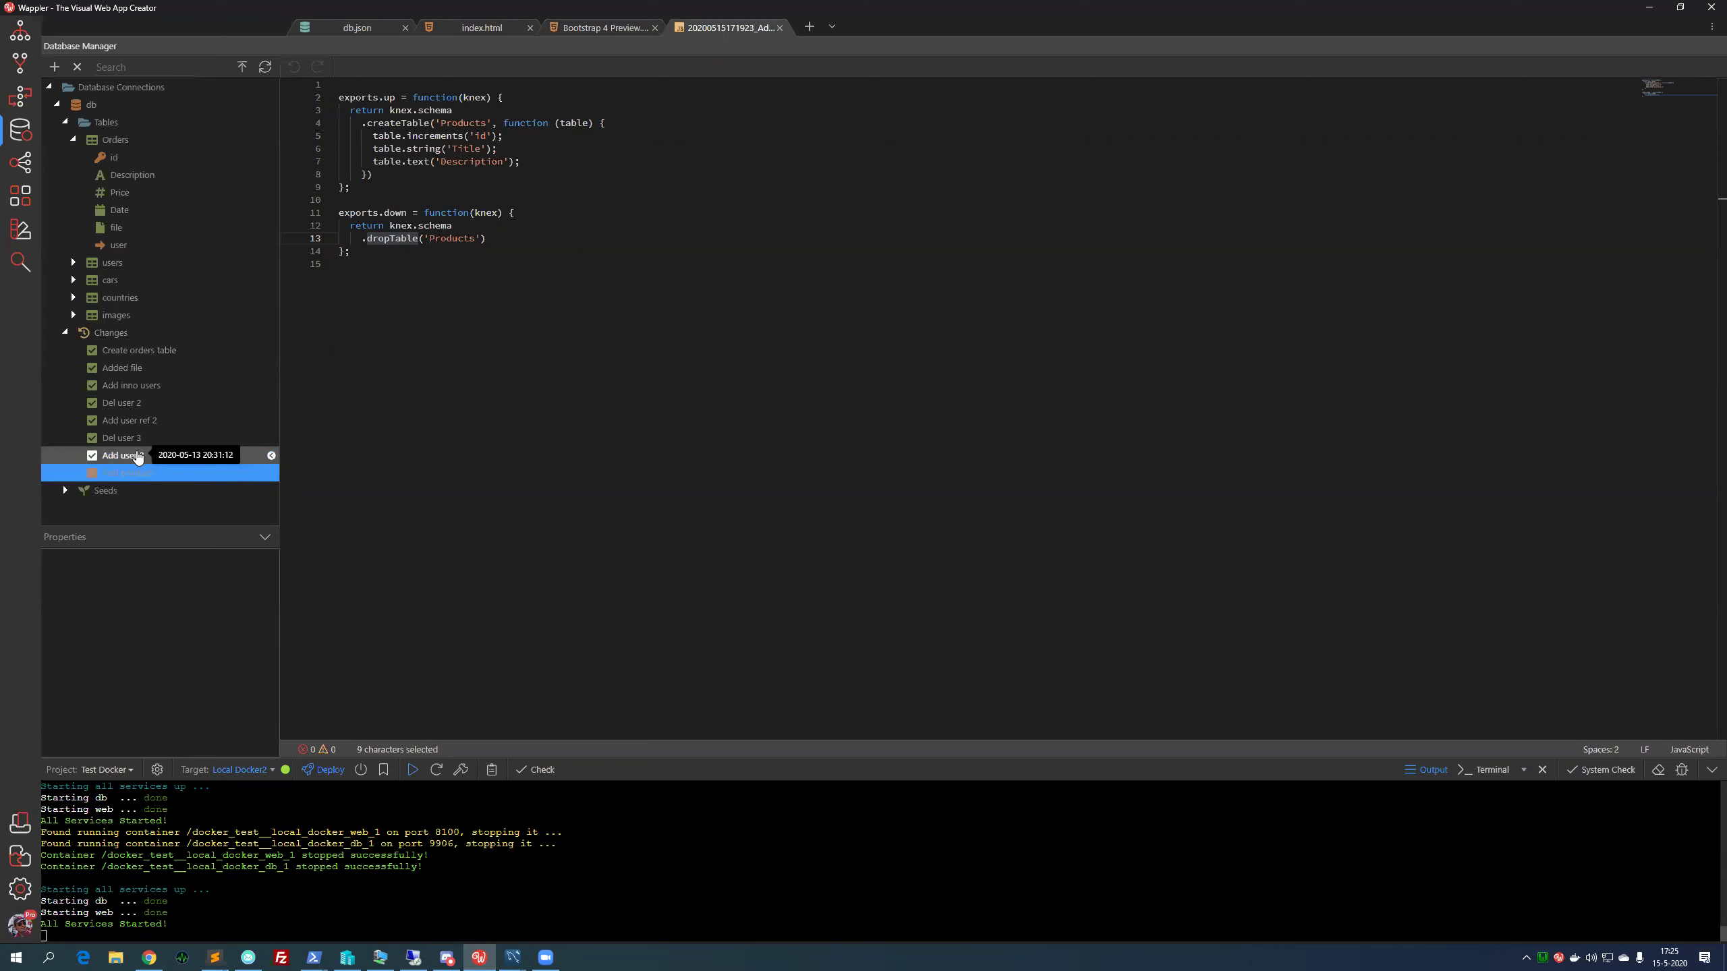
left_click(144, 475)
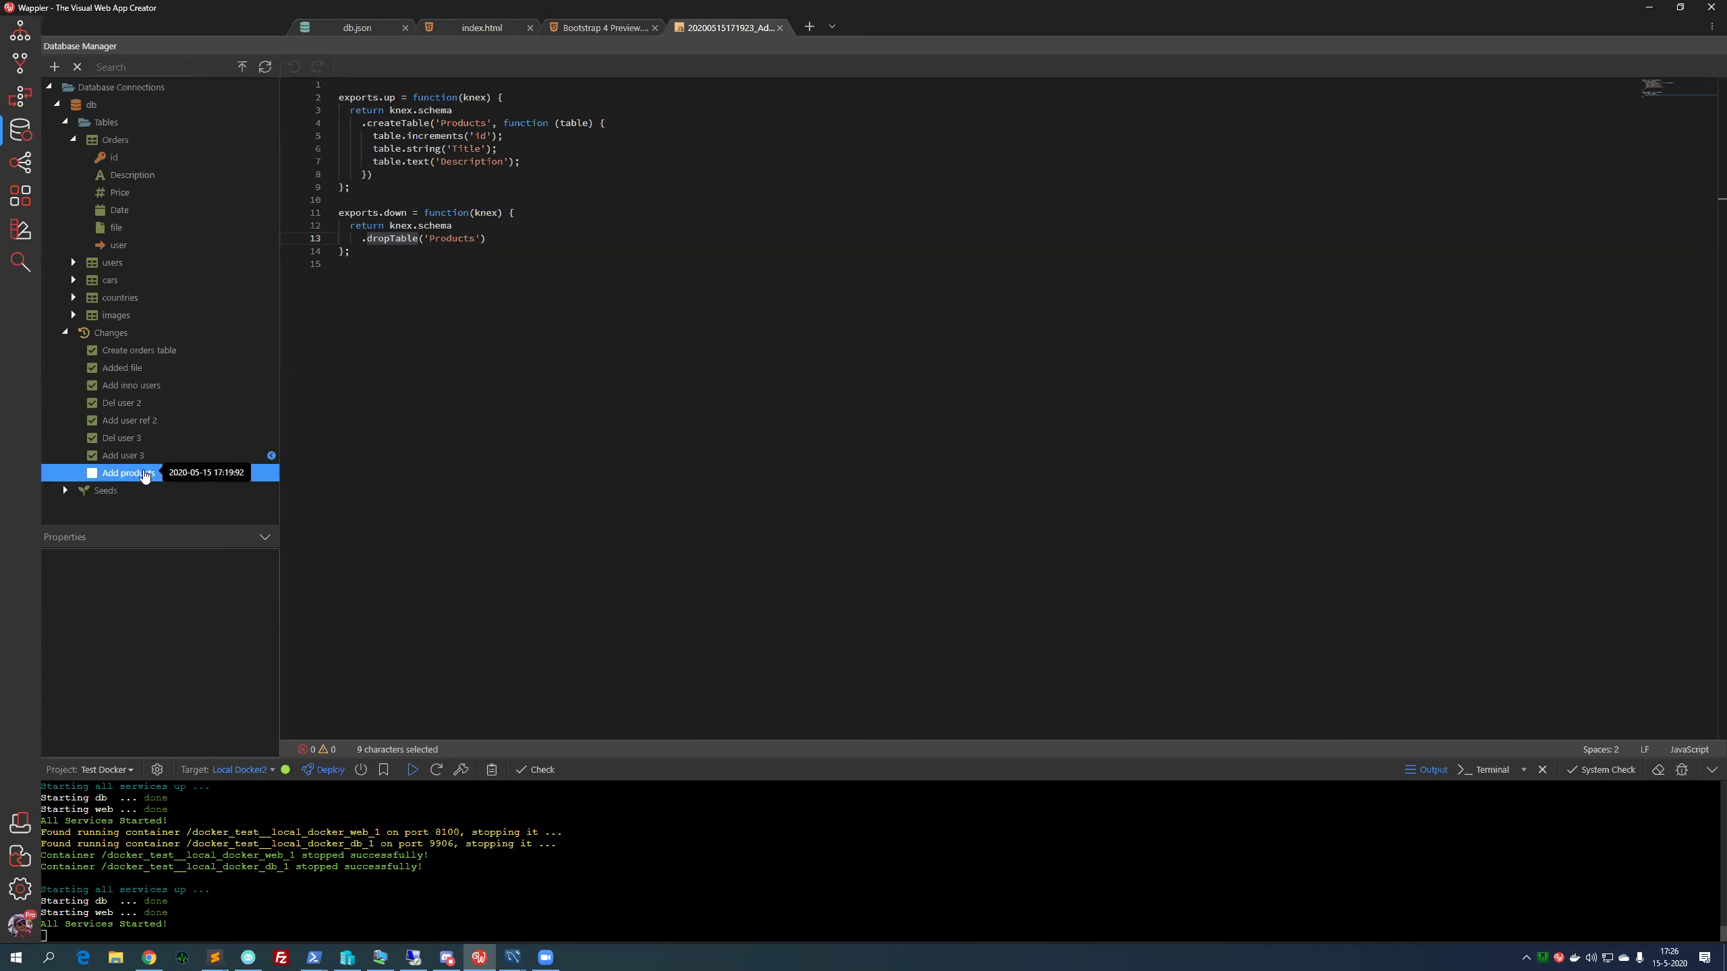
Apply the Add products change to the db connection of the Local Docker2 target
right_click(145, 476)
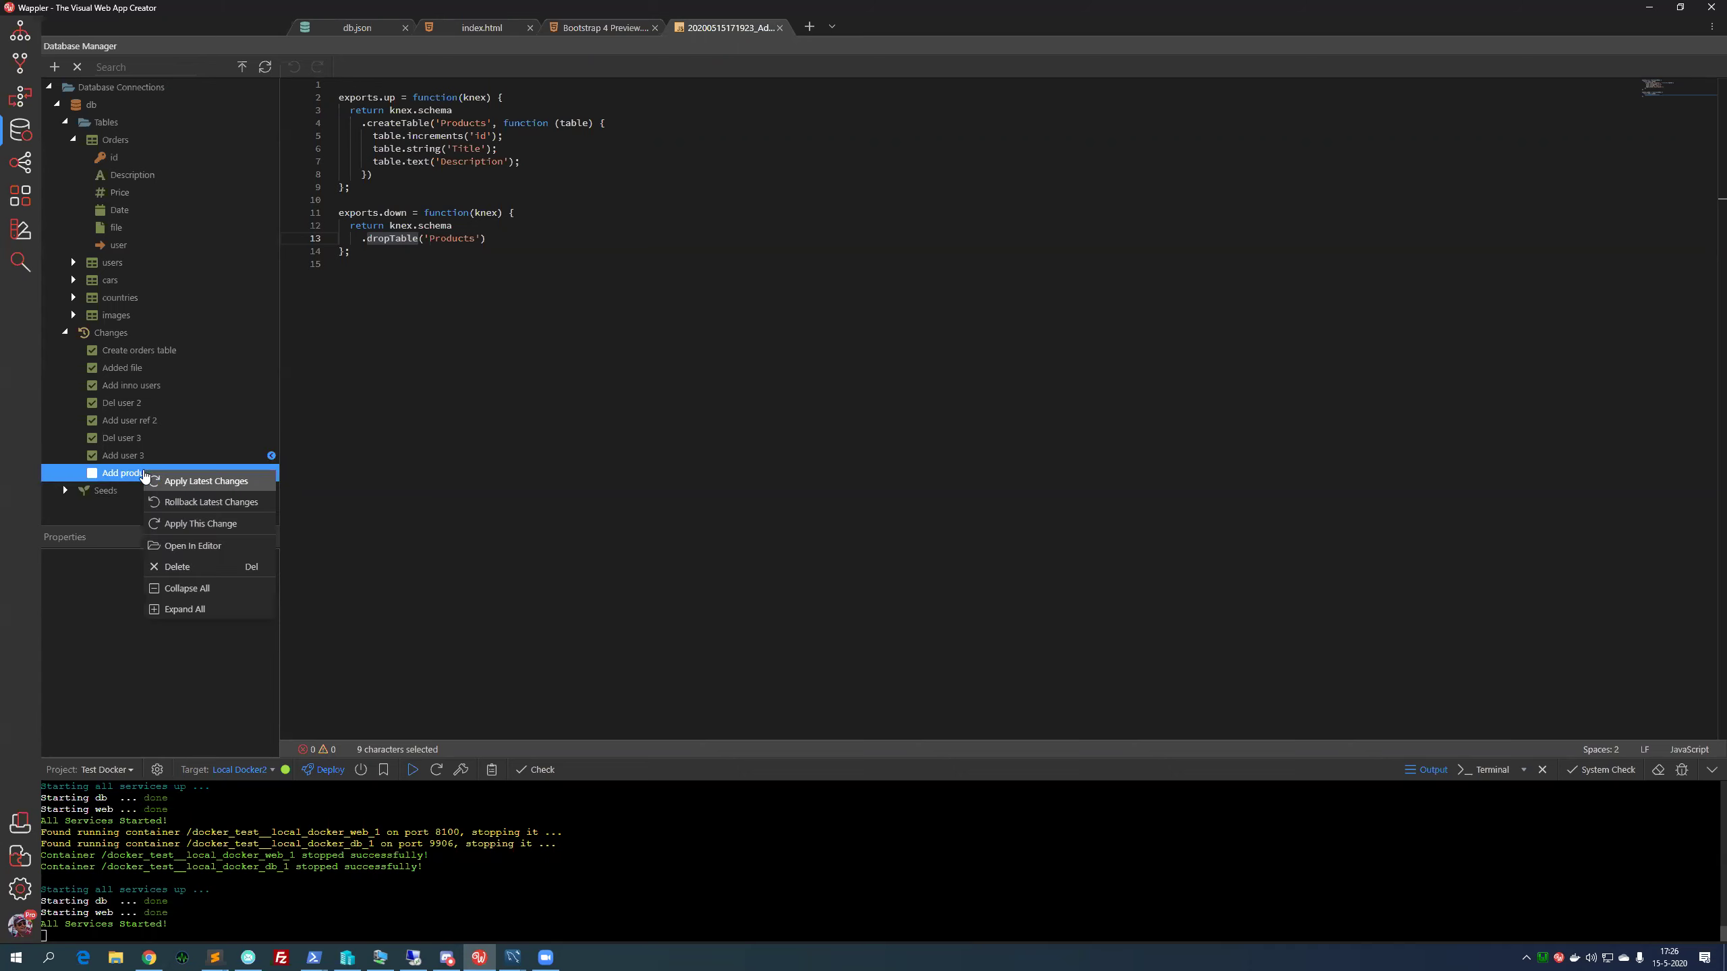
left_click(175, 521)
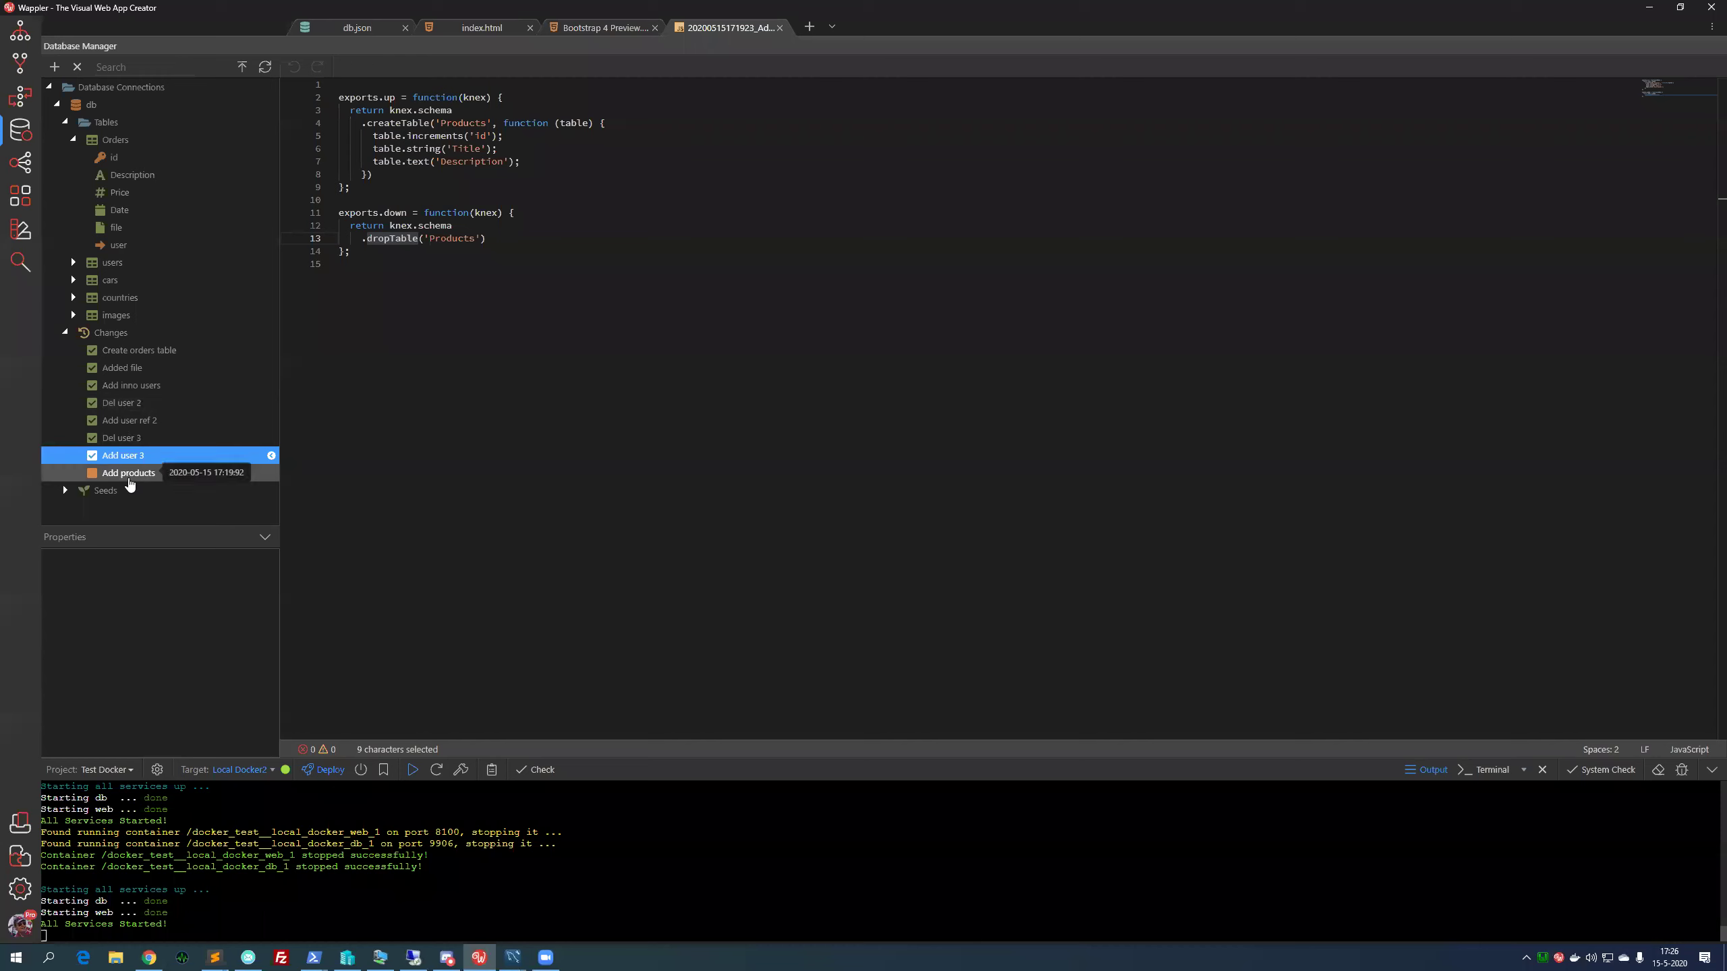
left_click(133, 482)
right_click(133, 482)
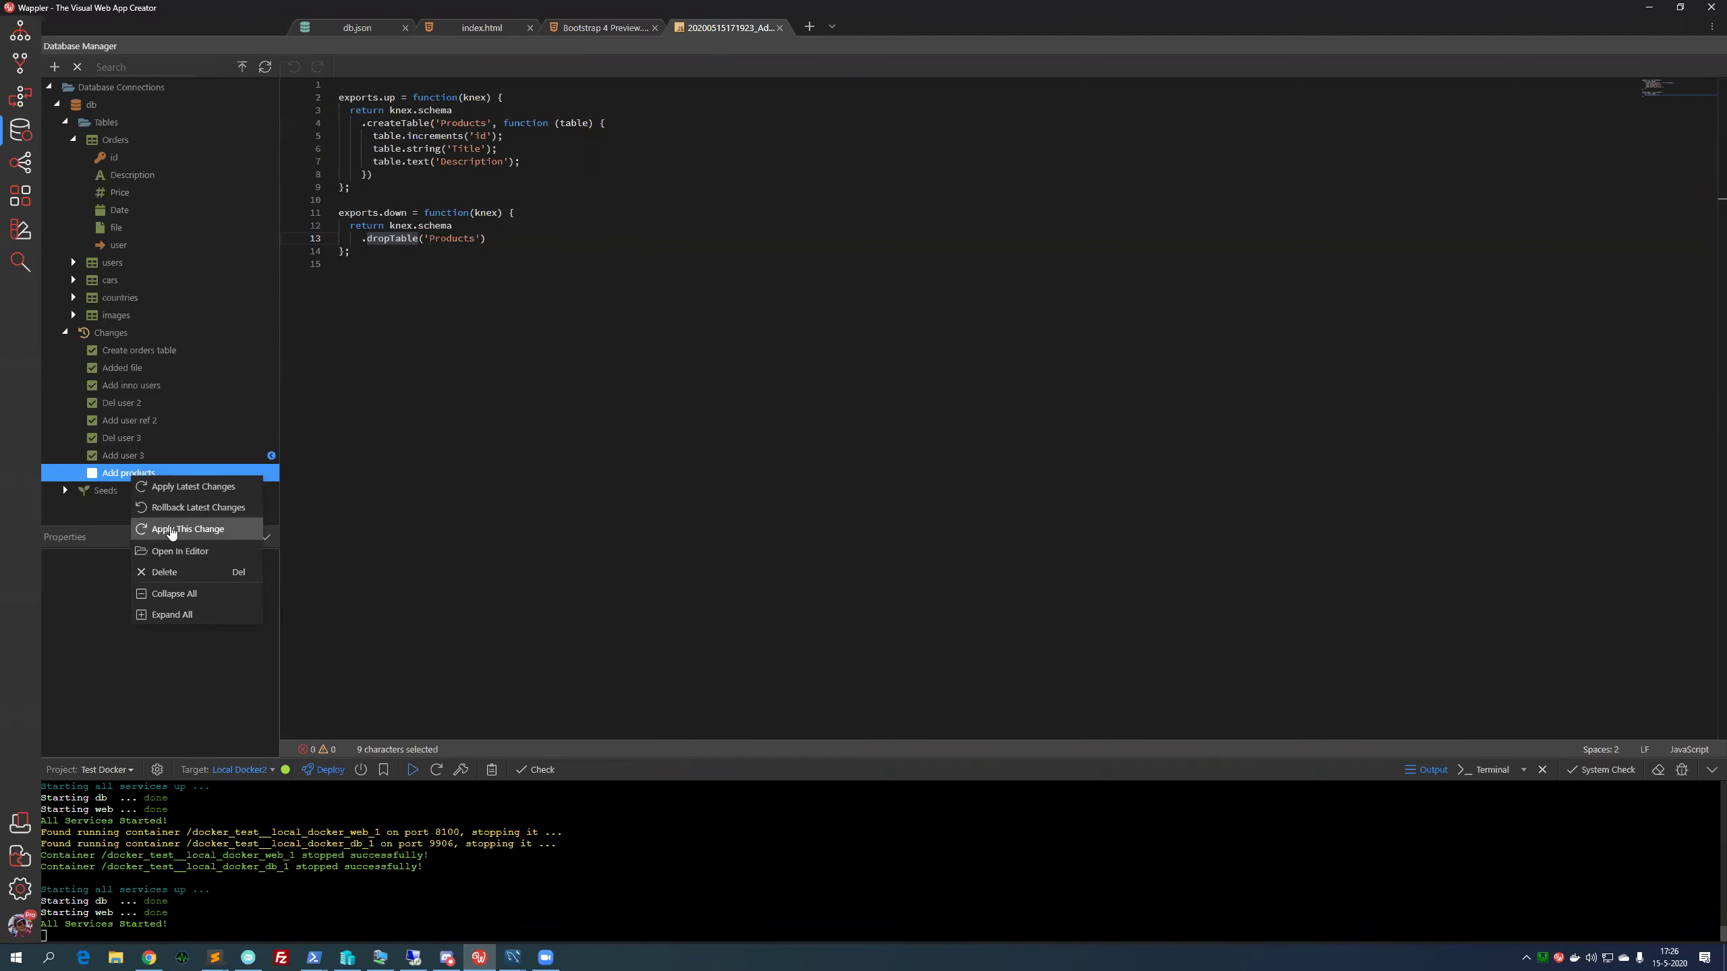
left_click(111, 466)
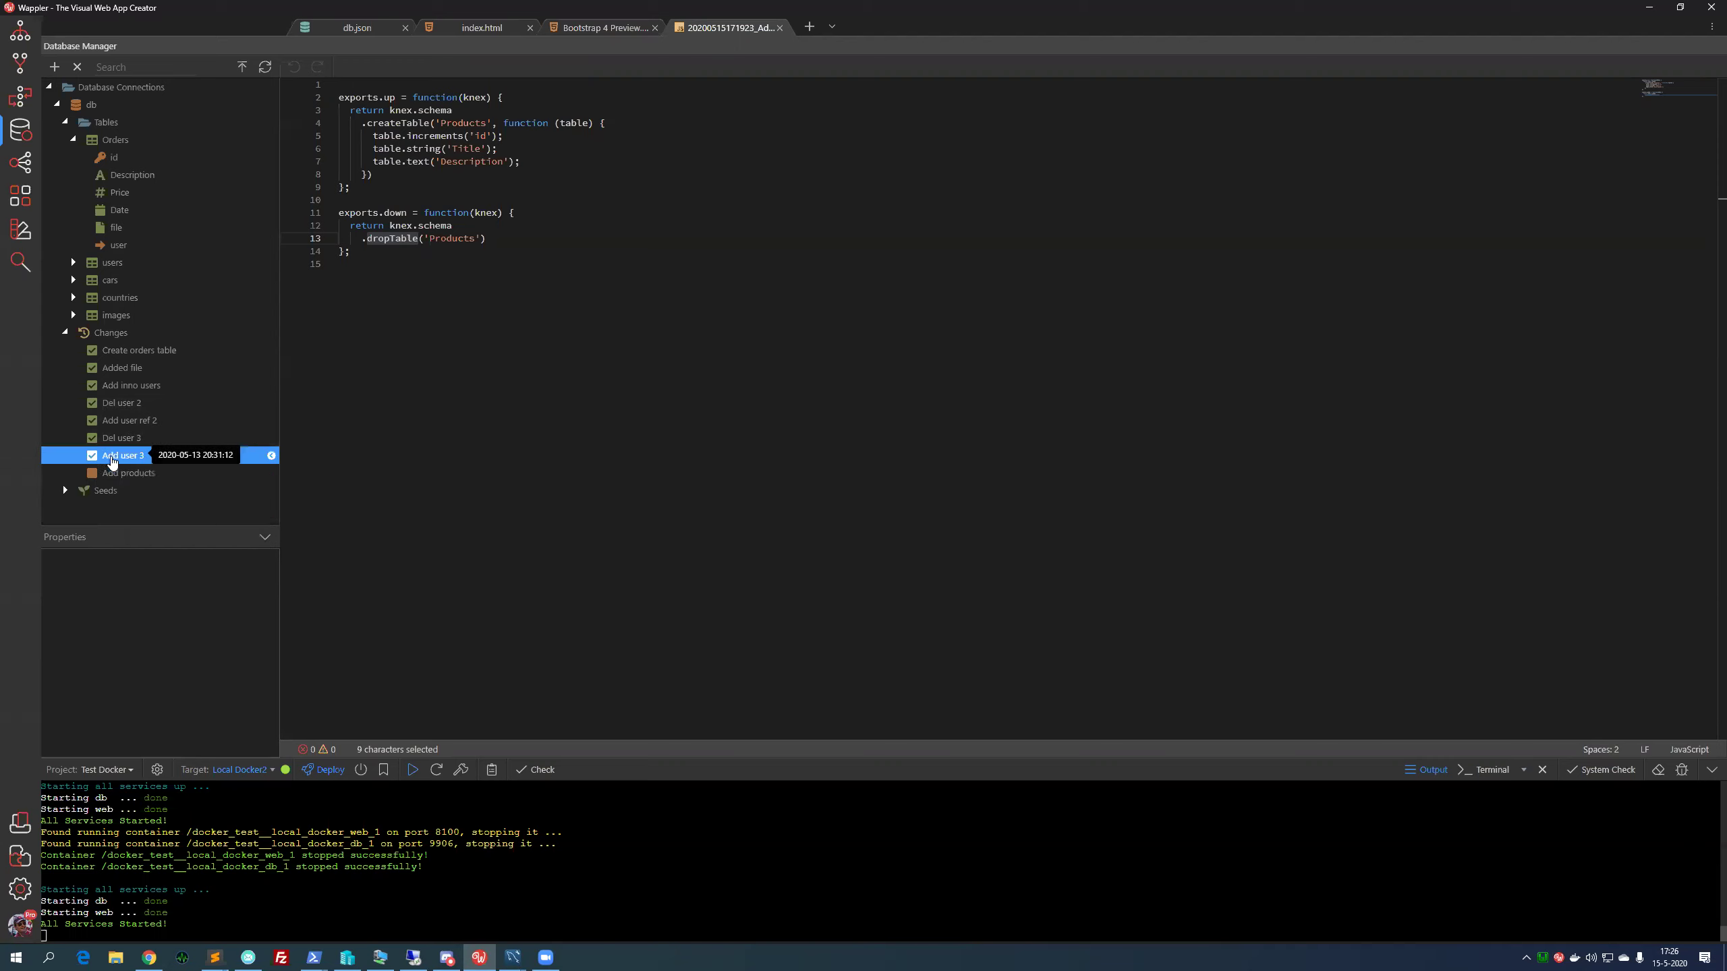
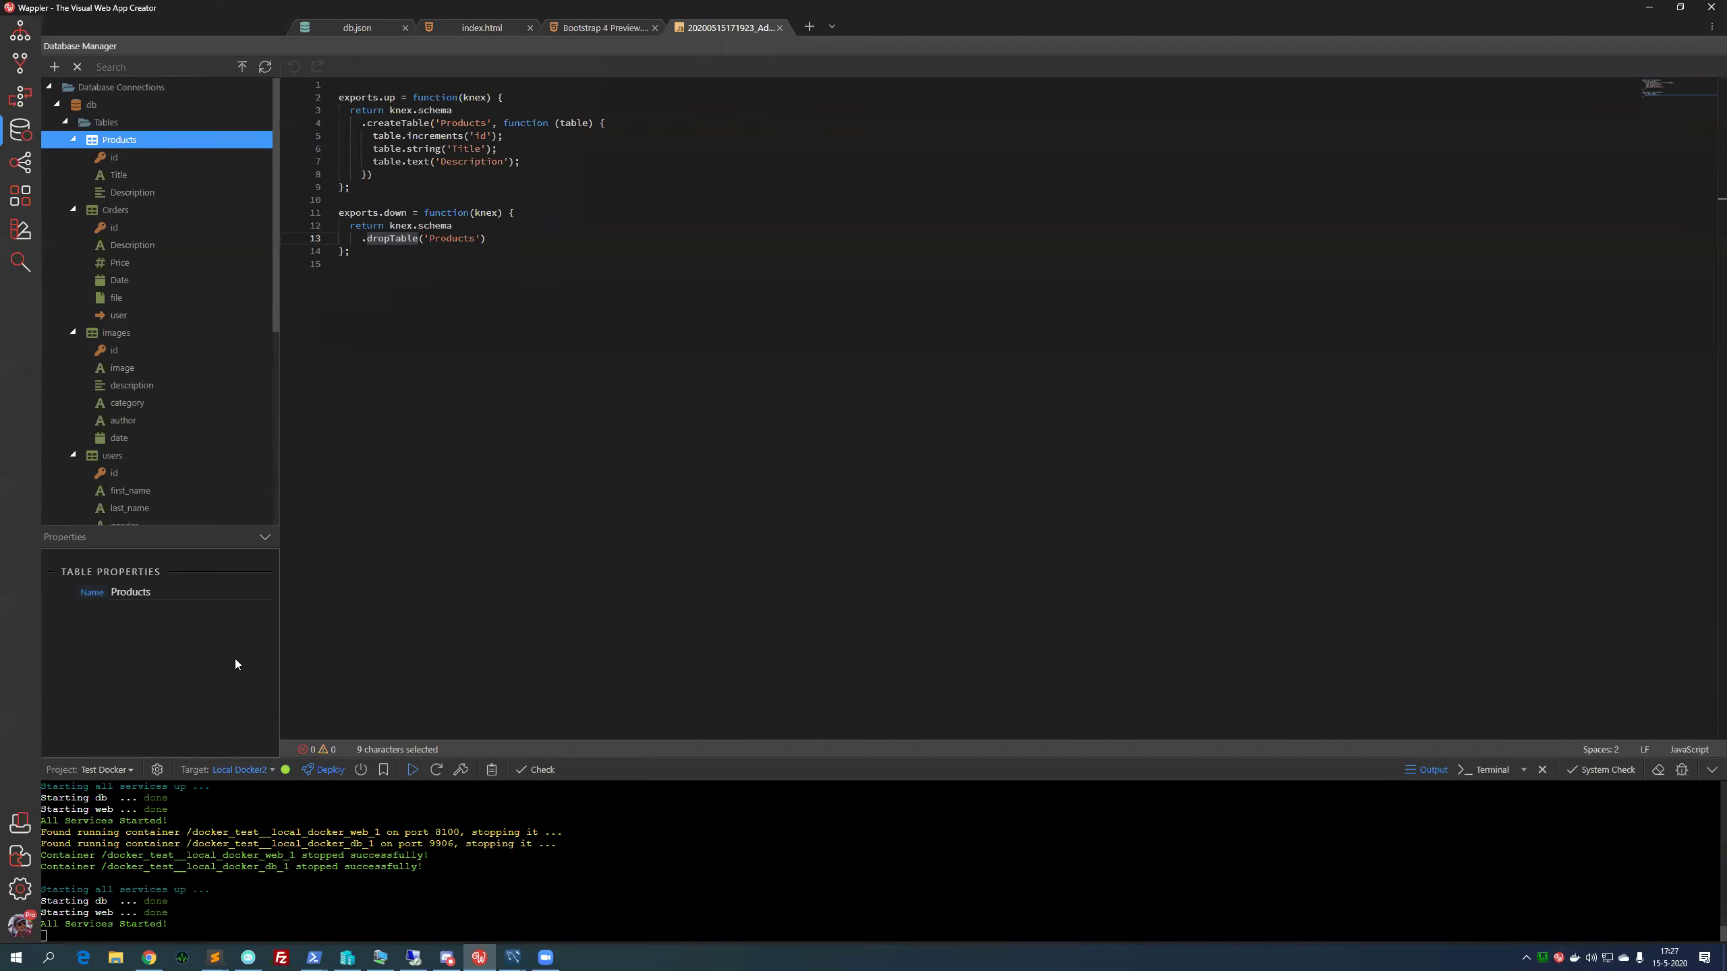
View the field properties of Description in Products and of Price and Date in Orders
left_click(130, 193)
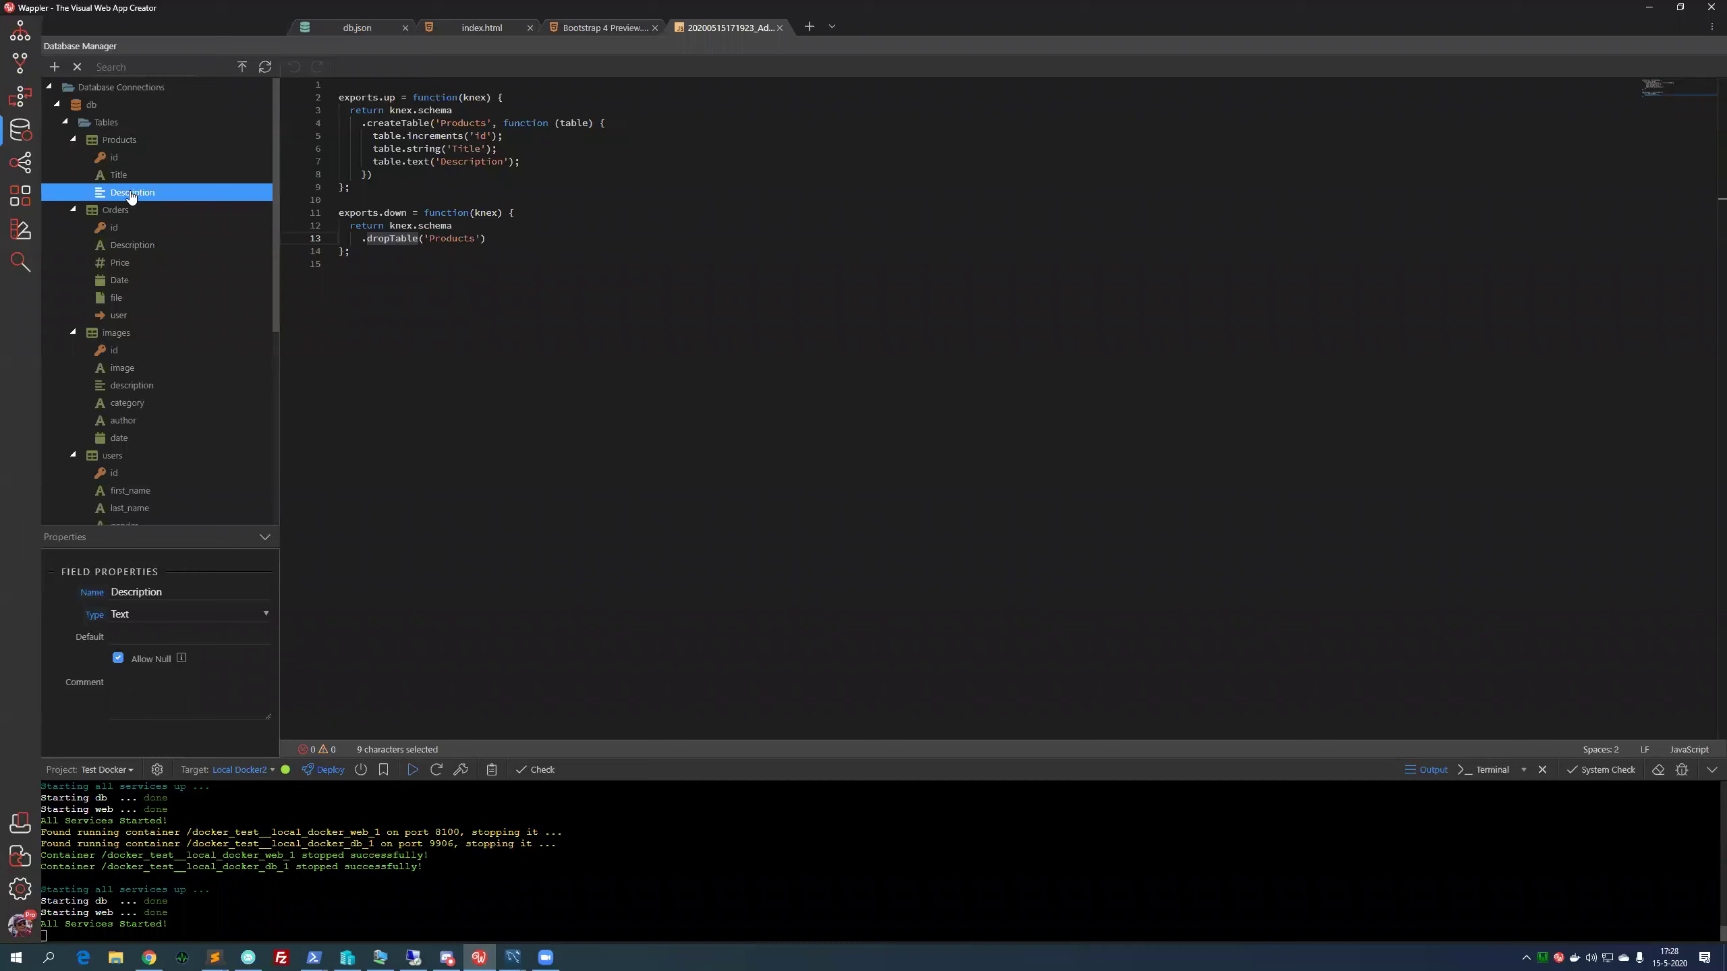
left_click(125, 264)
left_click(129, 283)
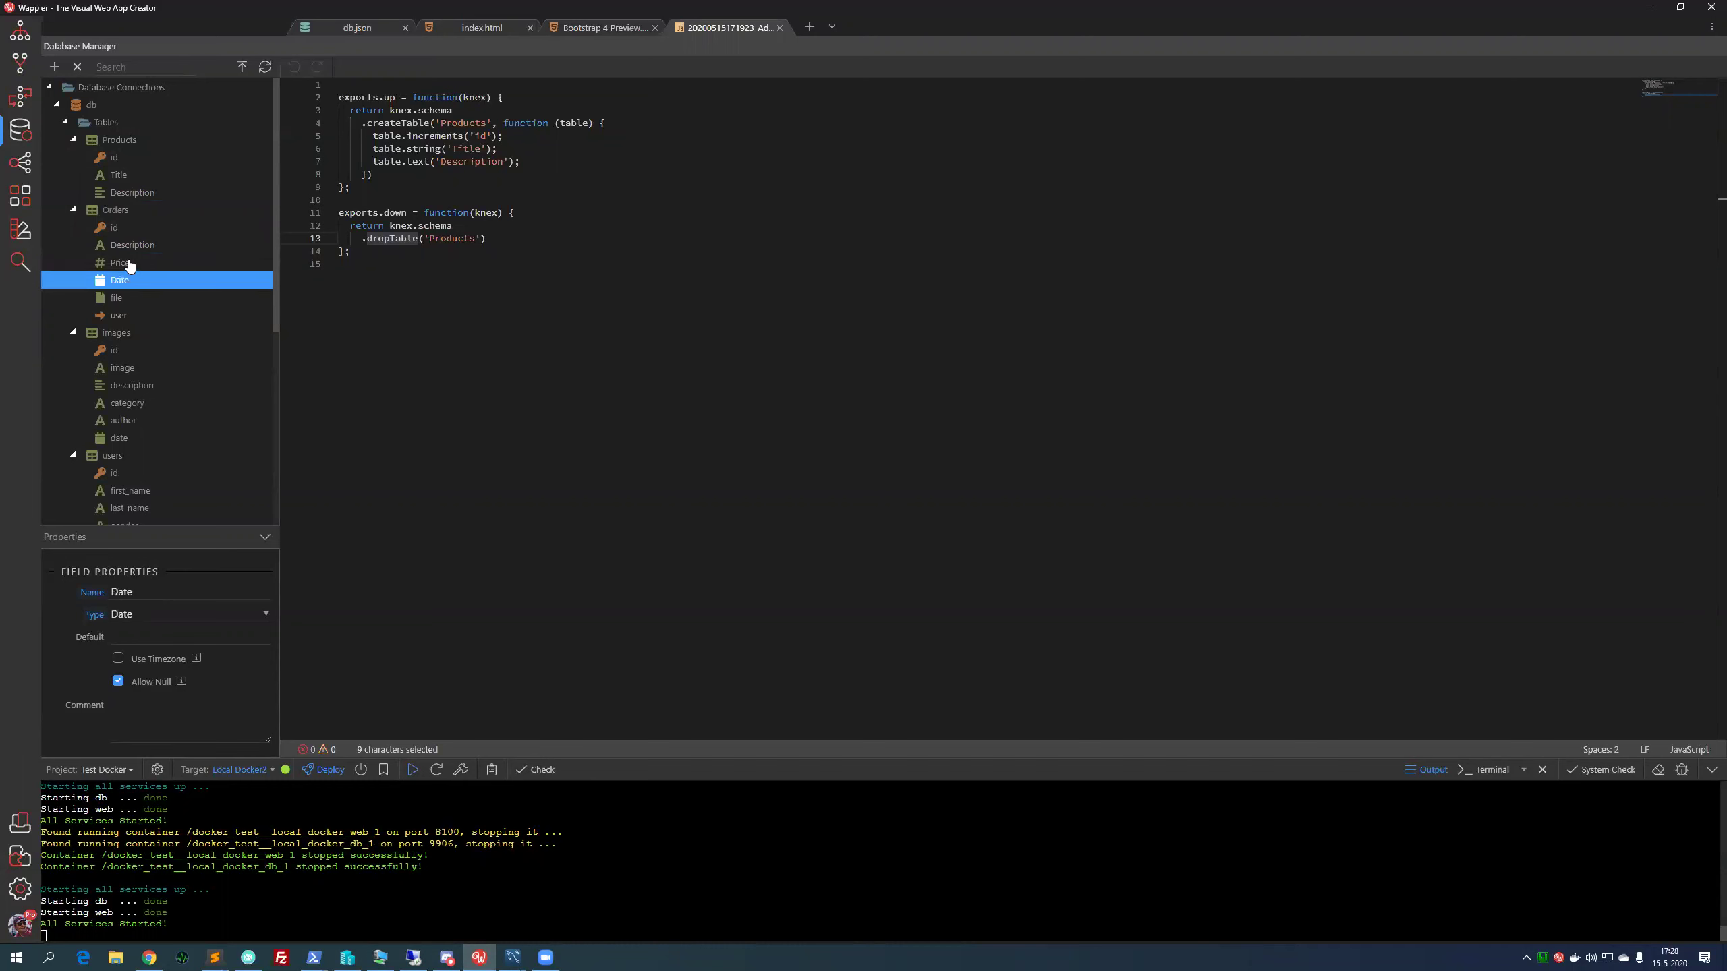
View the field properties of id, Price and the user reference in the Orders table
left_click(129, 232)
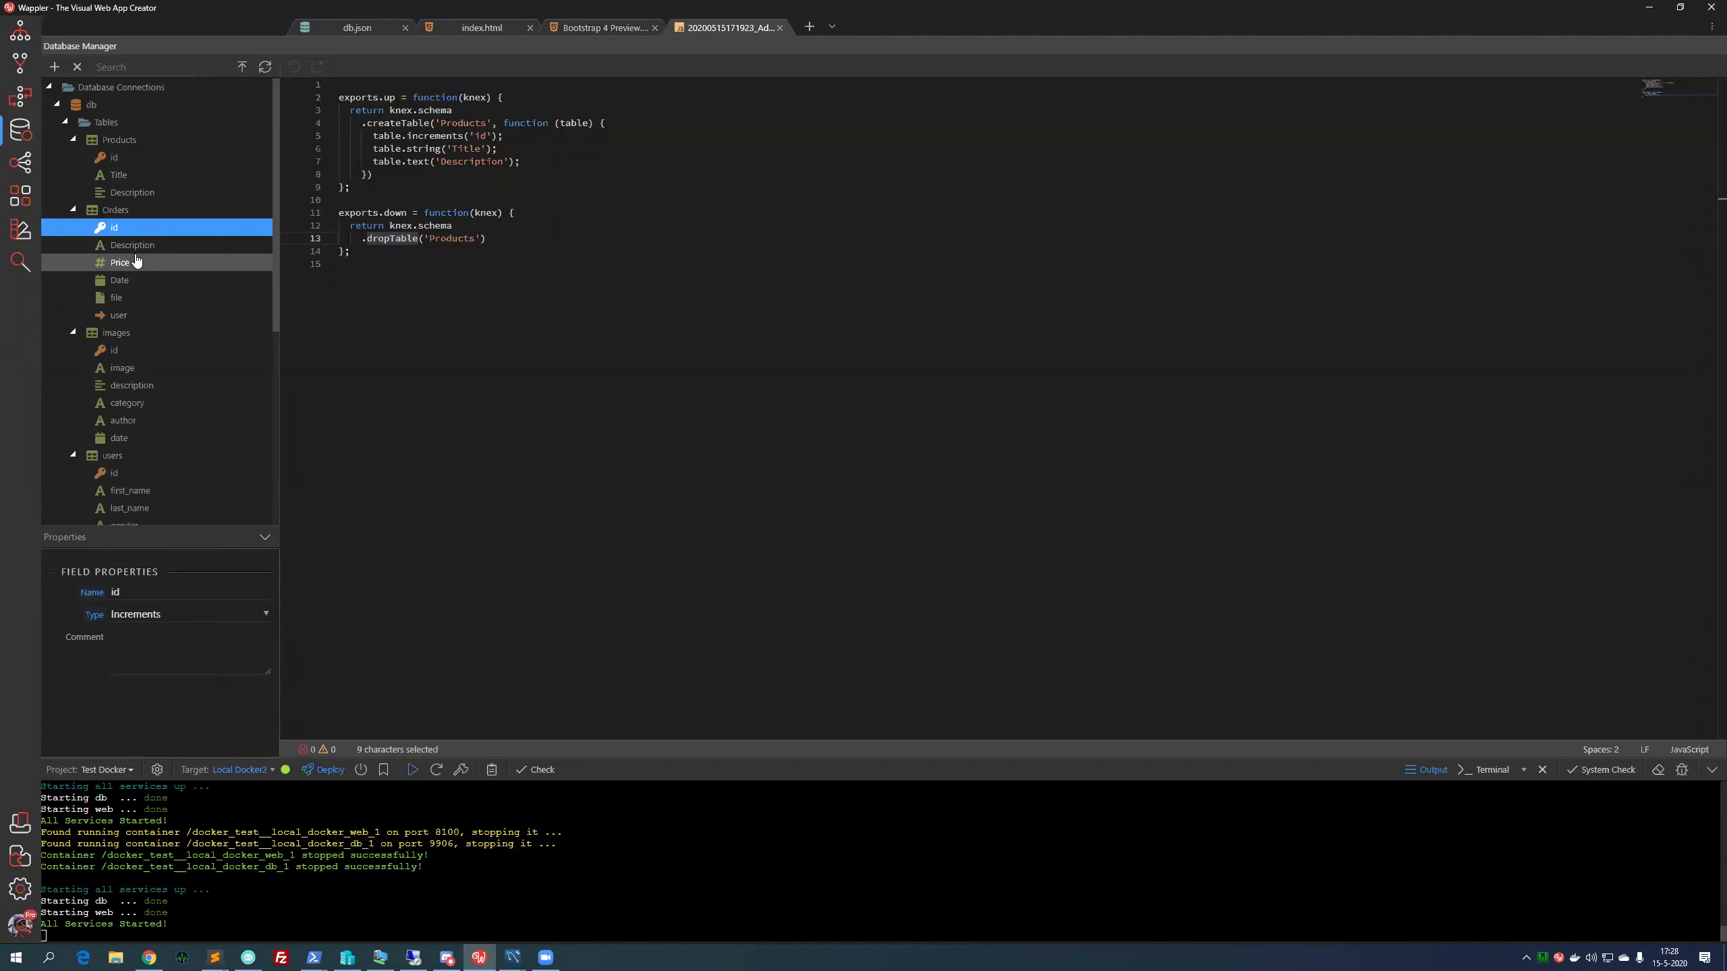
left_click(135, 264)
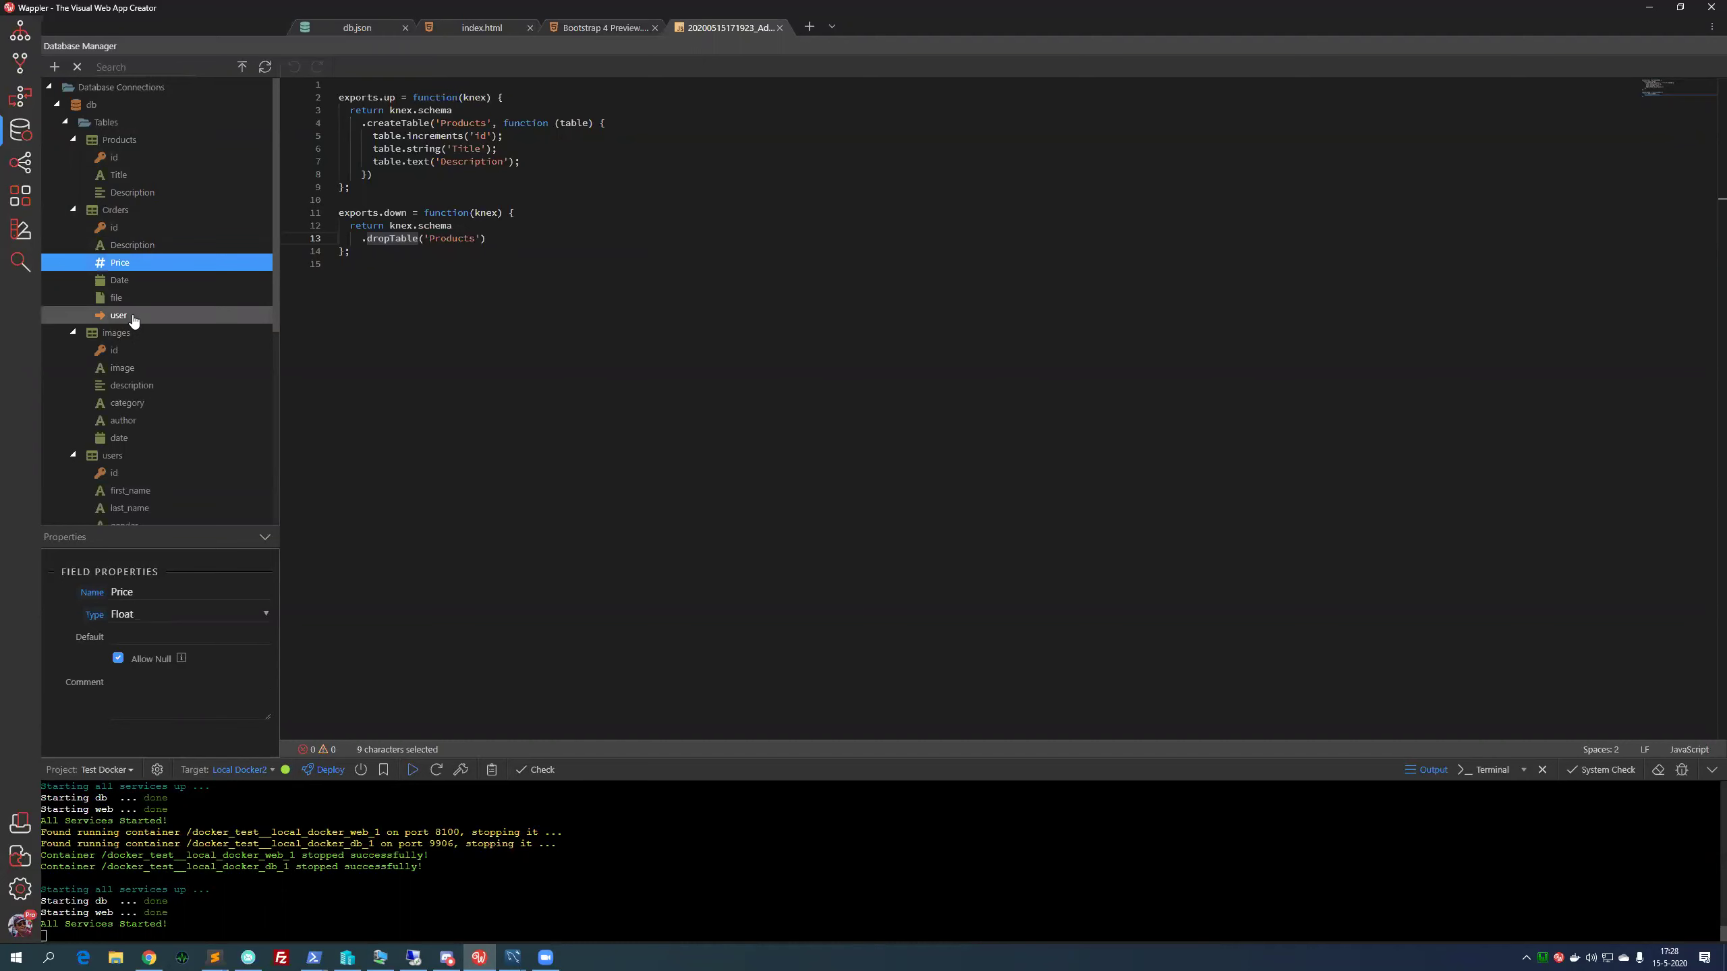
left_click(135, 318)
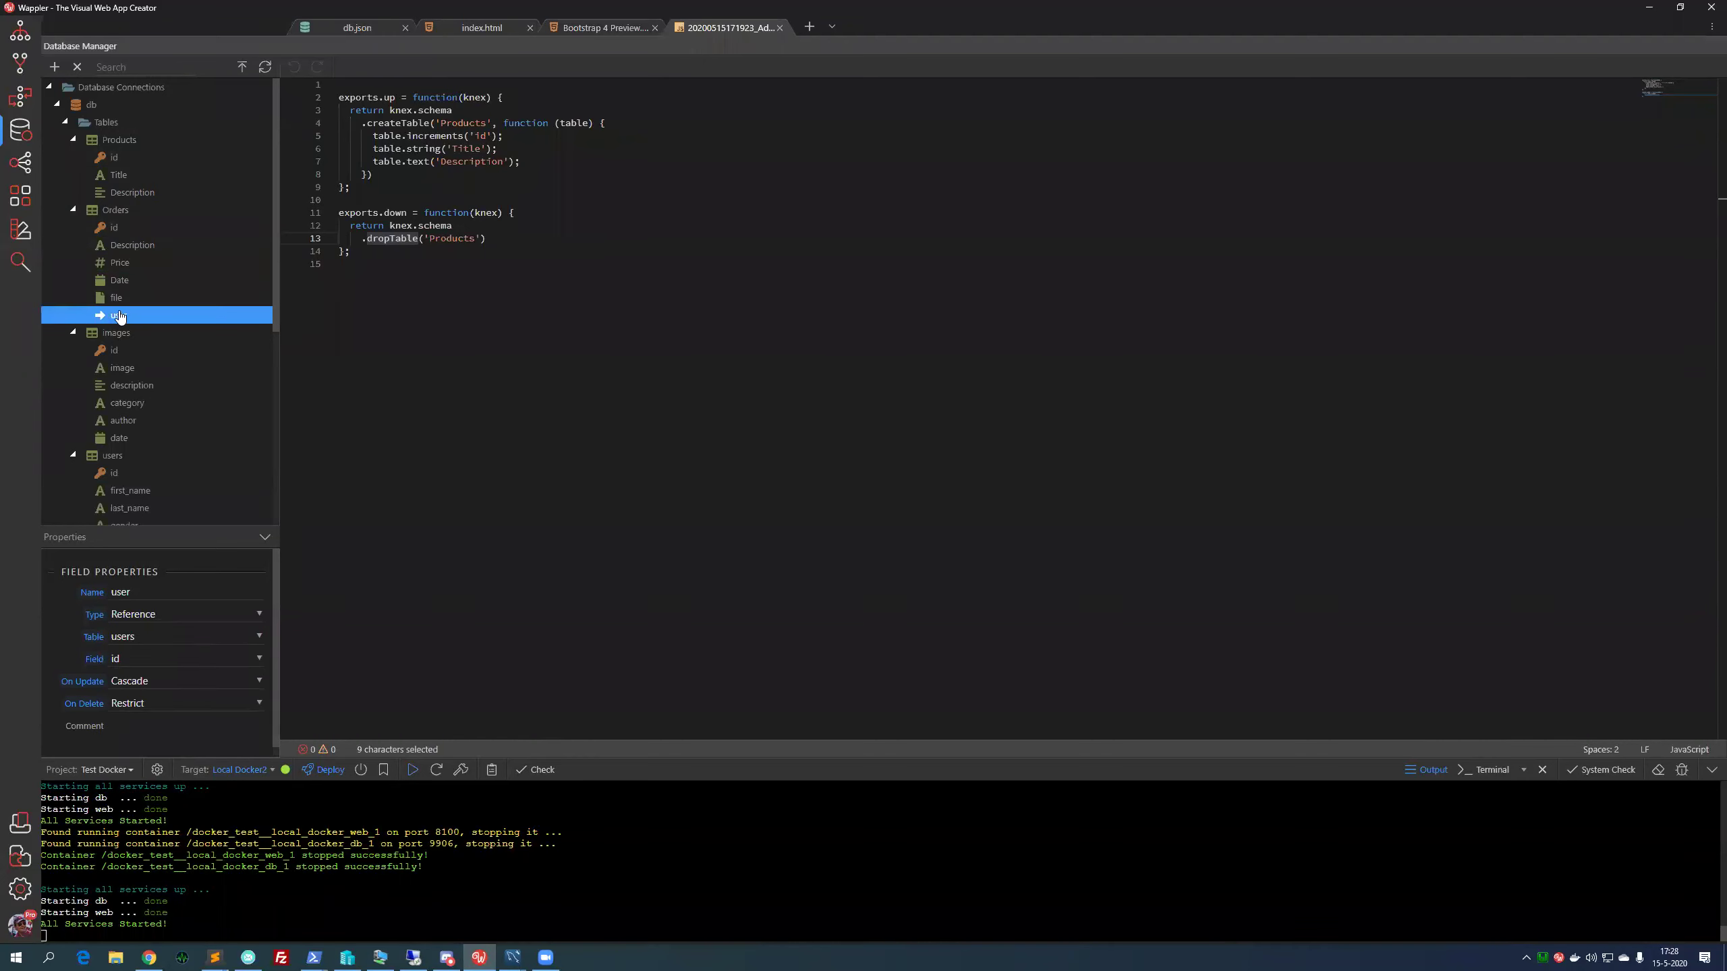
left_click(129, 215)
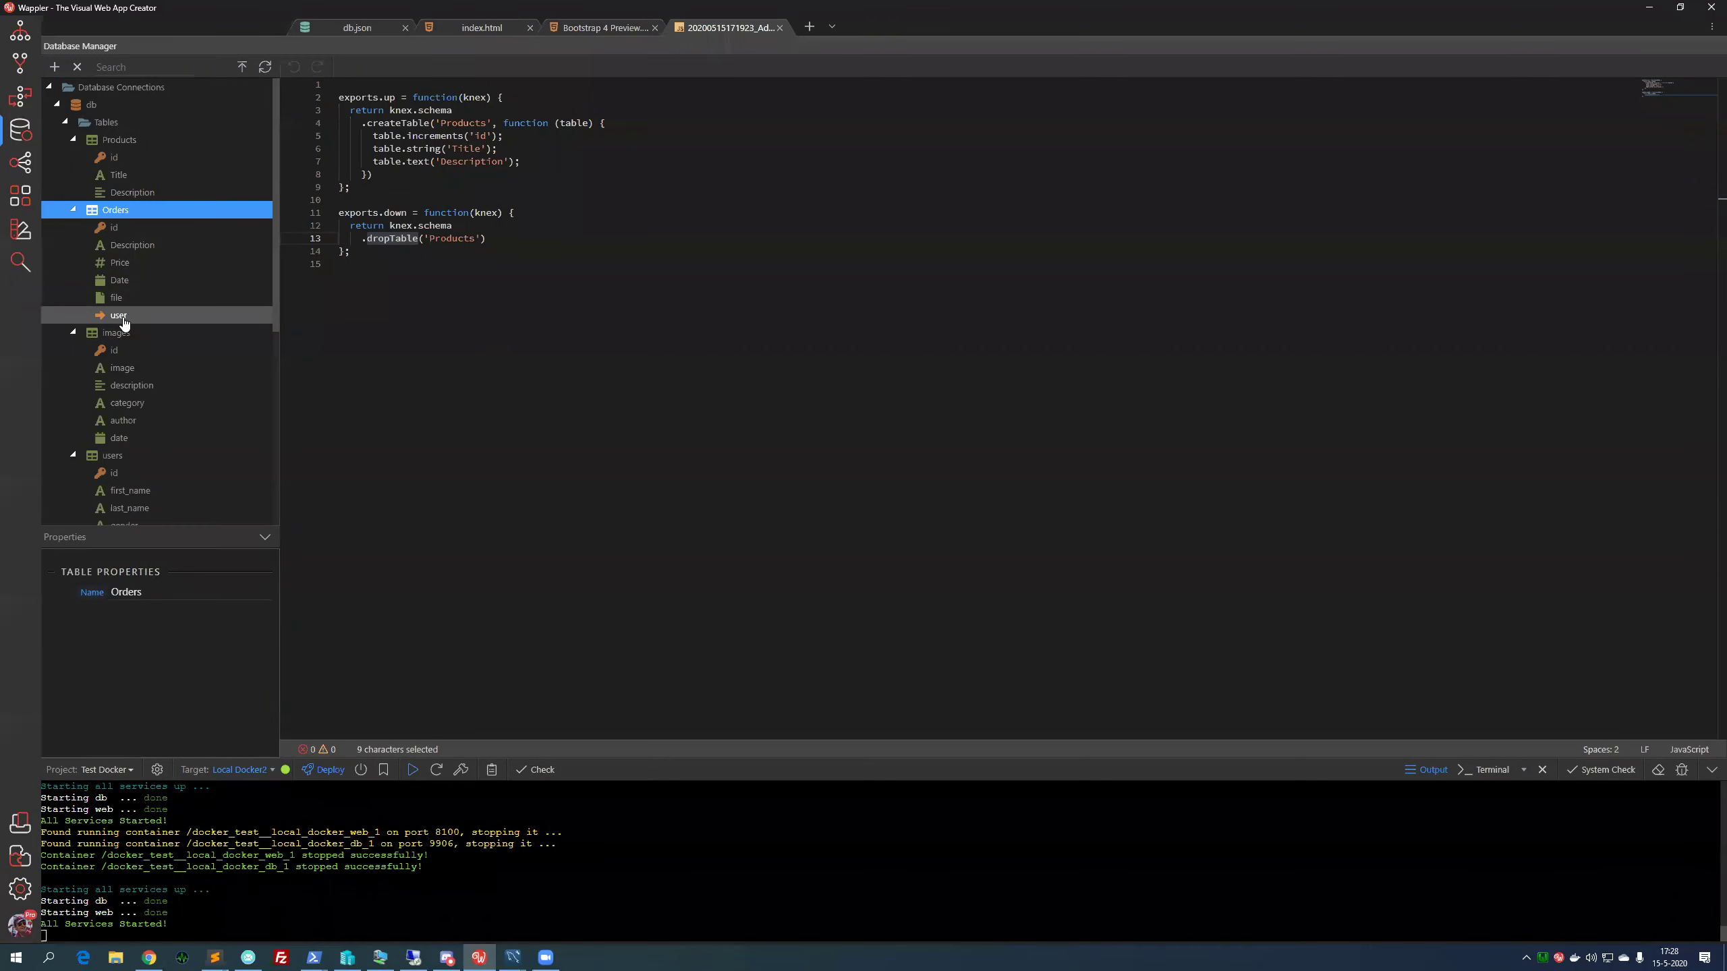
left_click(124, 321)
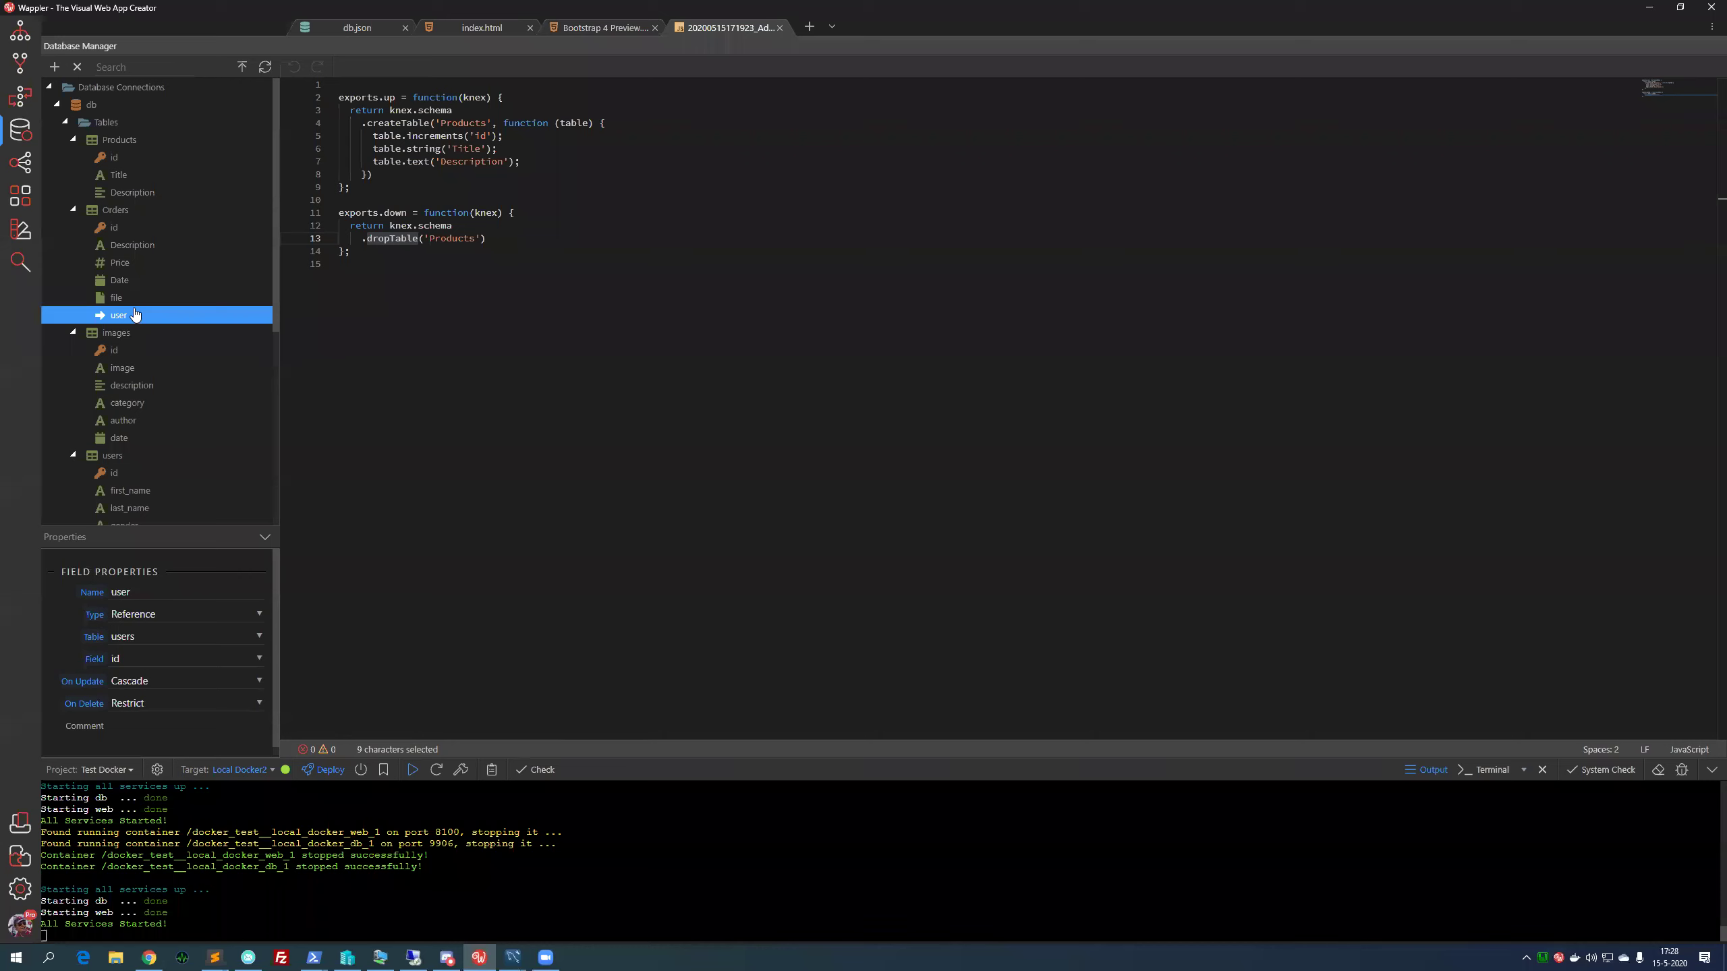
Look through the fields of the users table and compare them with the user reference field of Orders
left_click(112, 458)
scroll(114, 456, "down", 2)
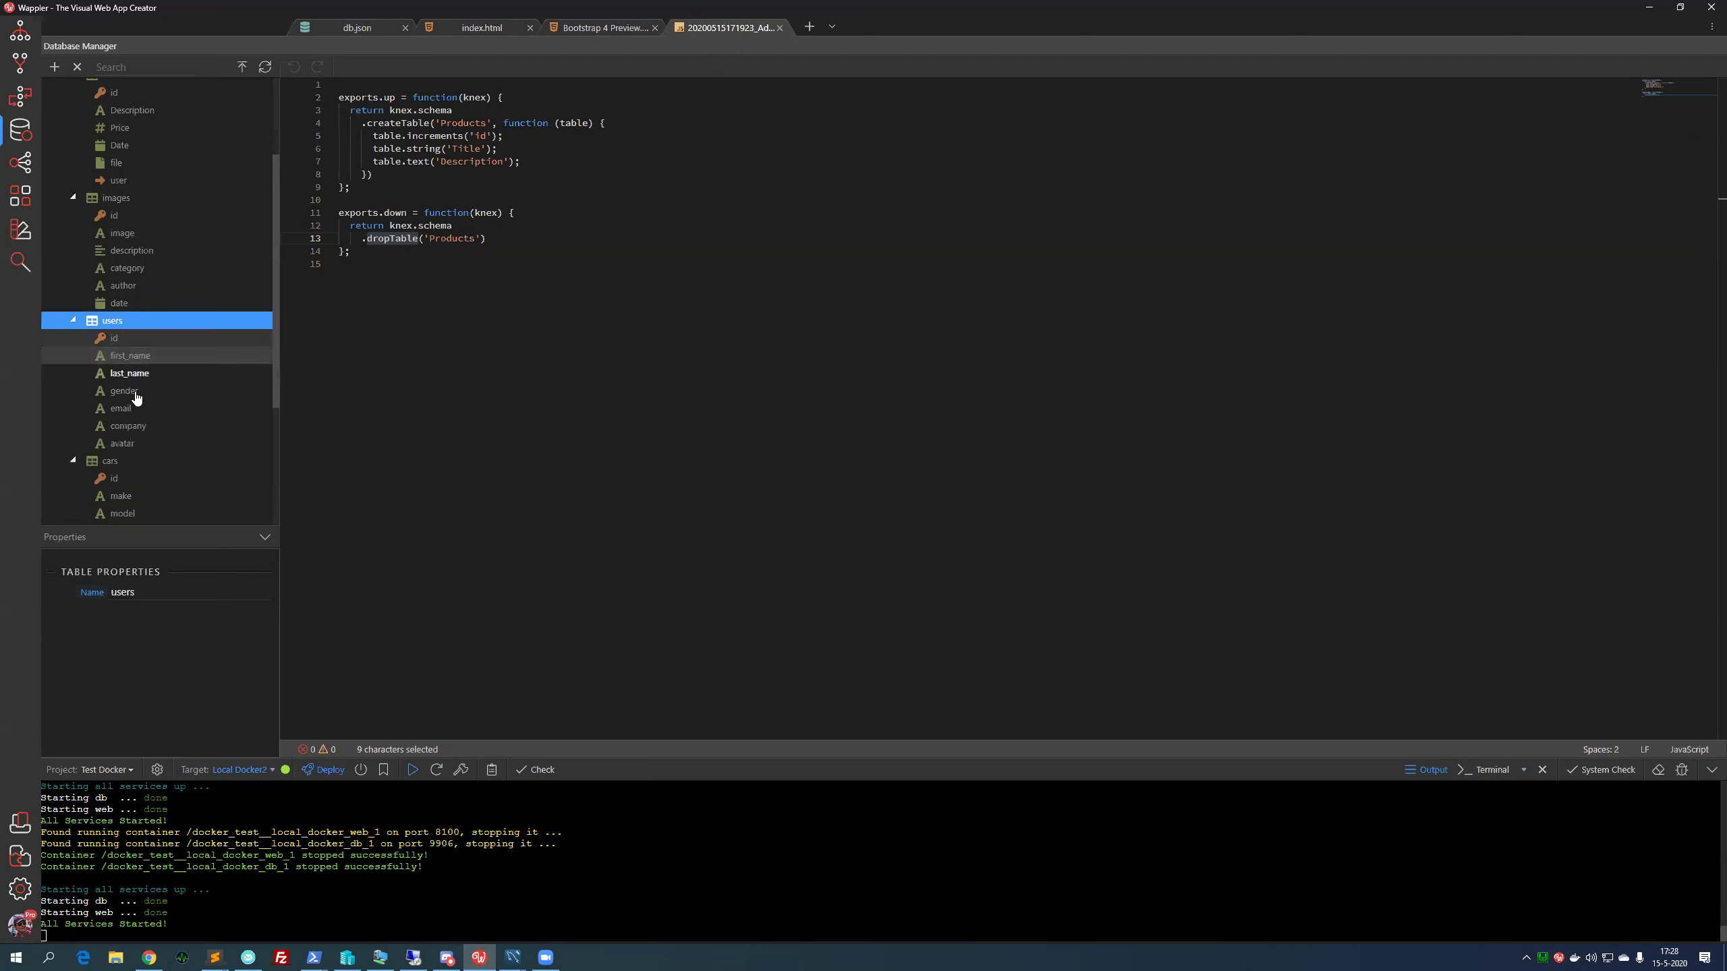
scroll(133, 368, "up", 2)
left_click(128, 315)
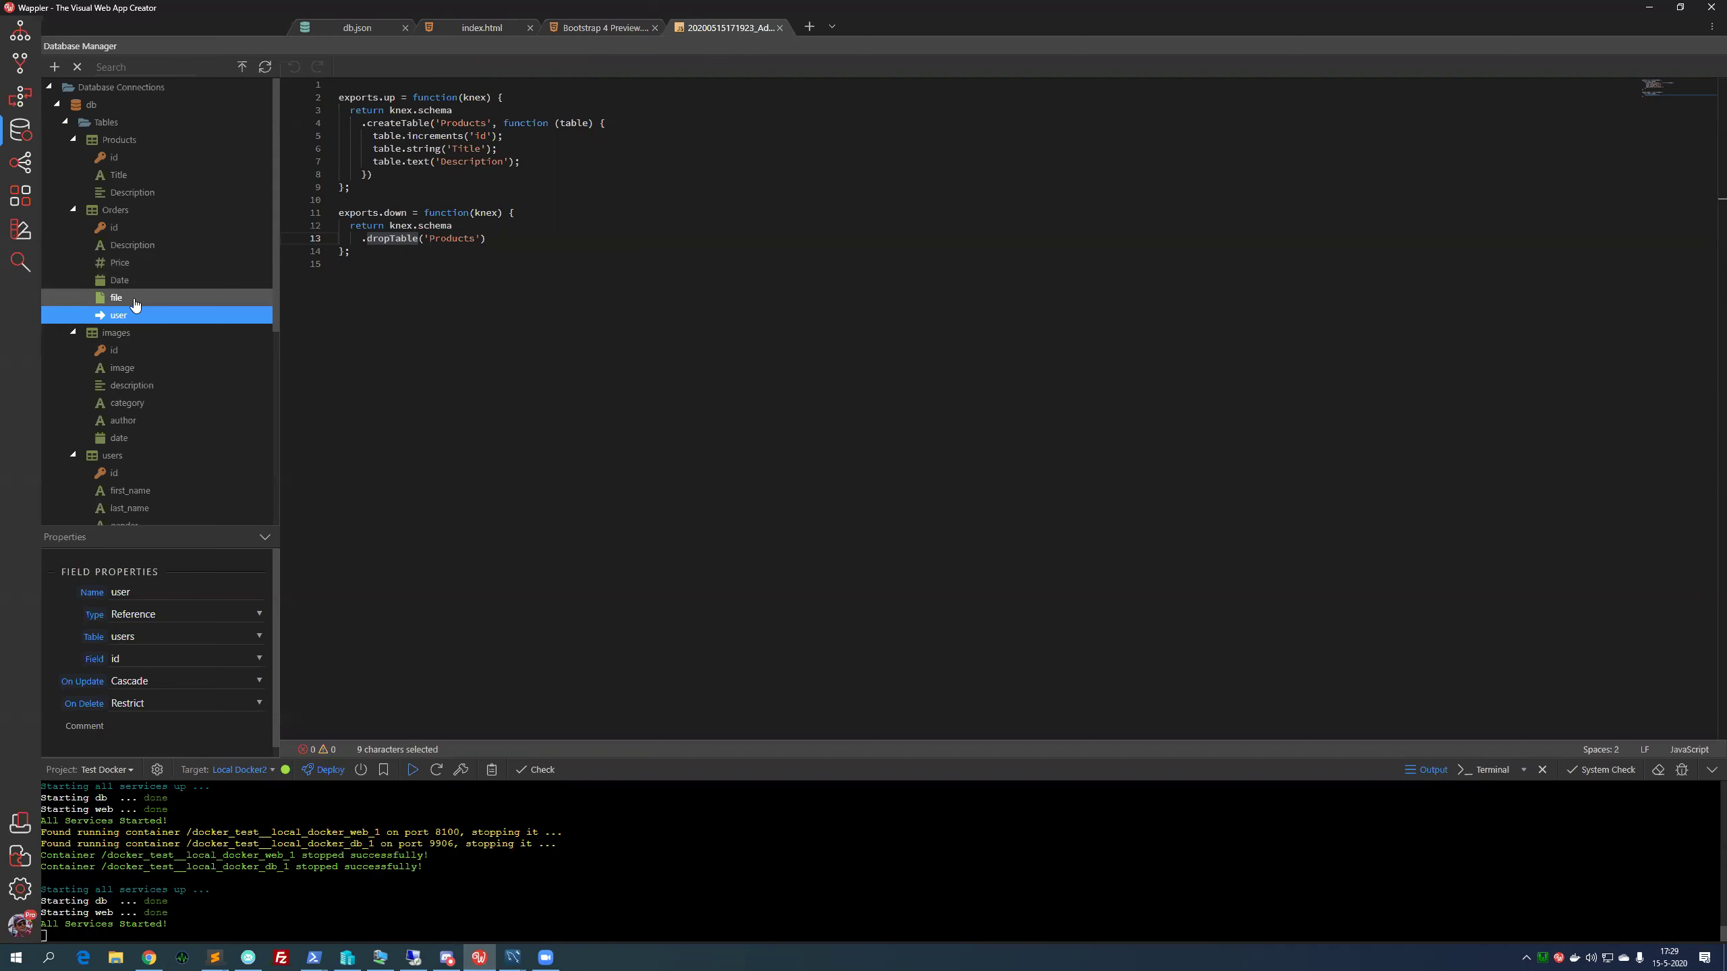
Compare the properties of the id, Date and user fields in the Orders table
left_click(113, 229)
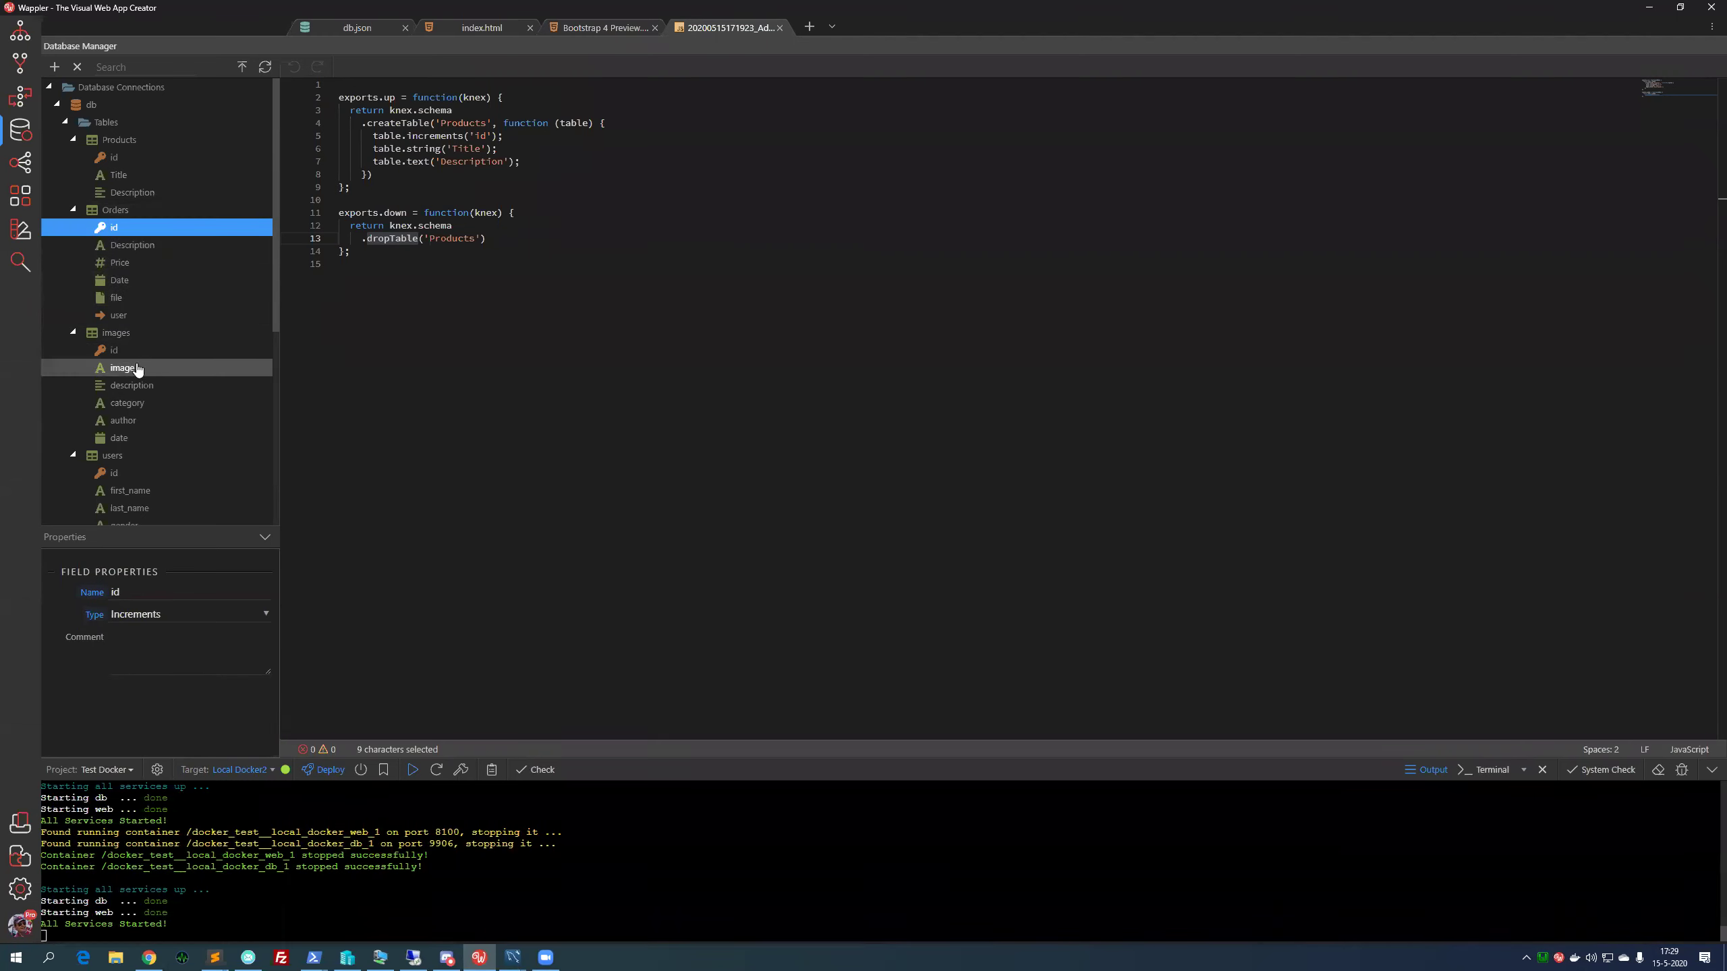
left_click(125, 321)
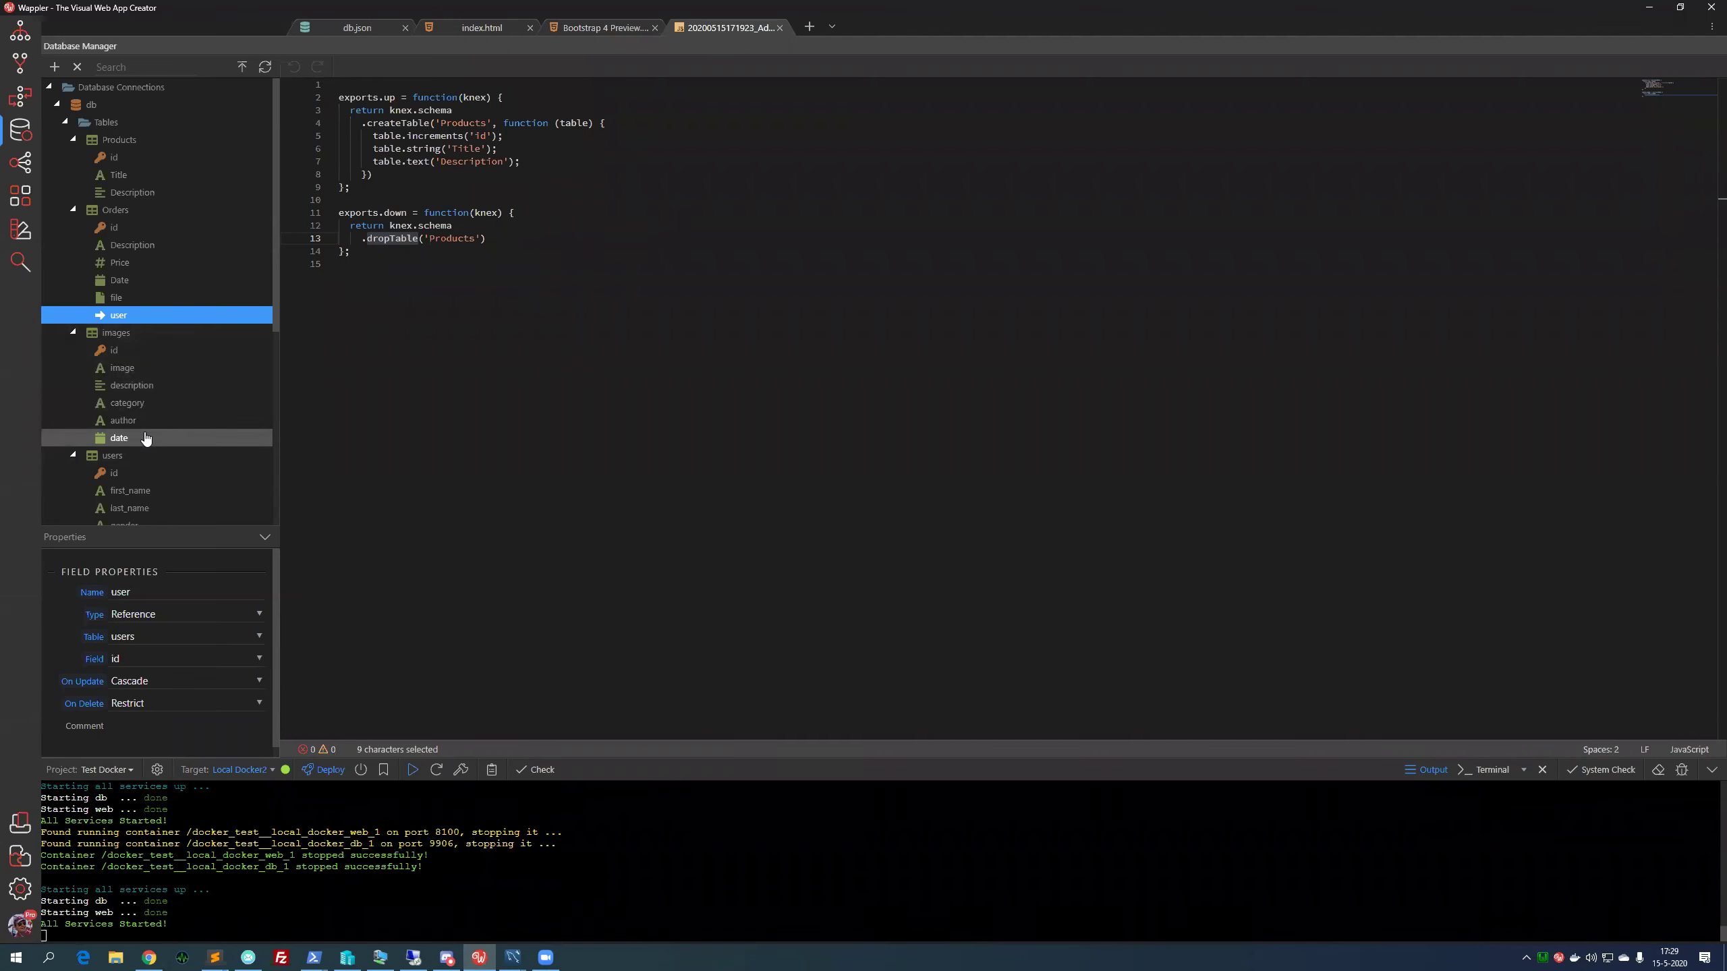
left_click(120, 283)
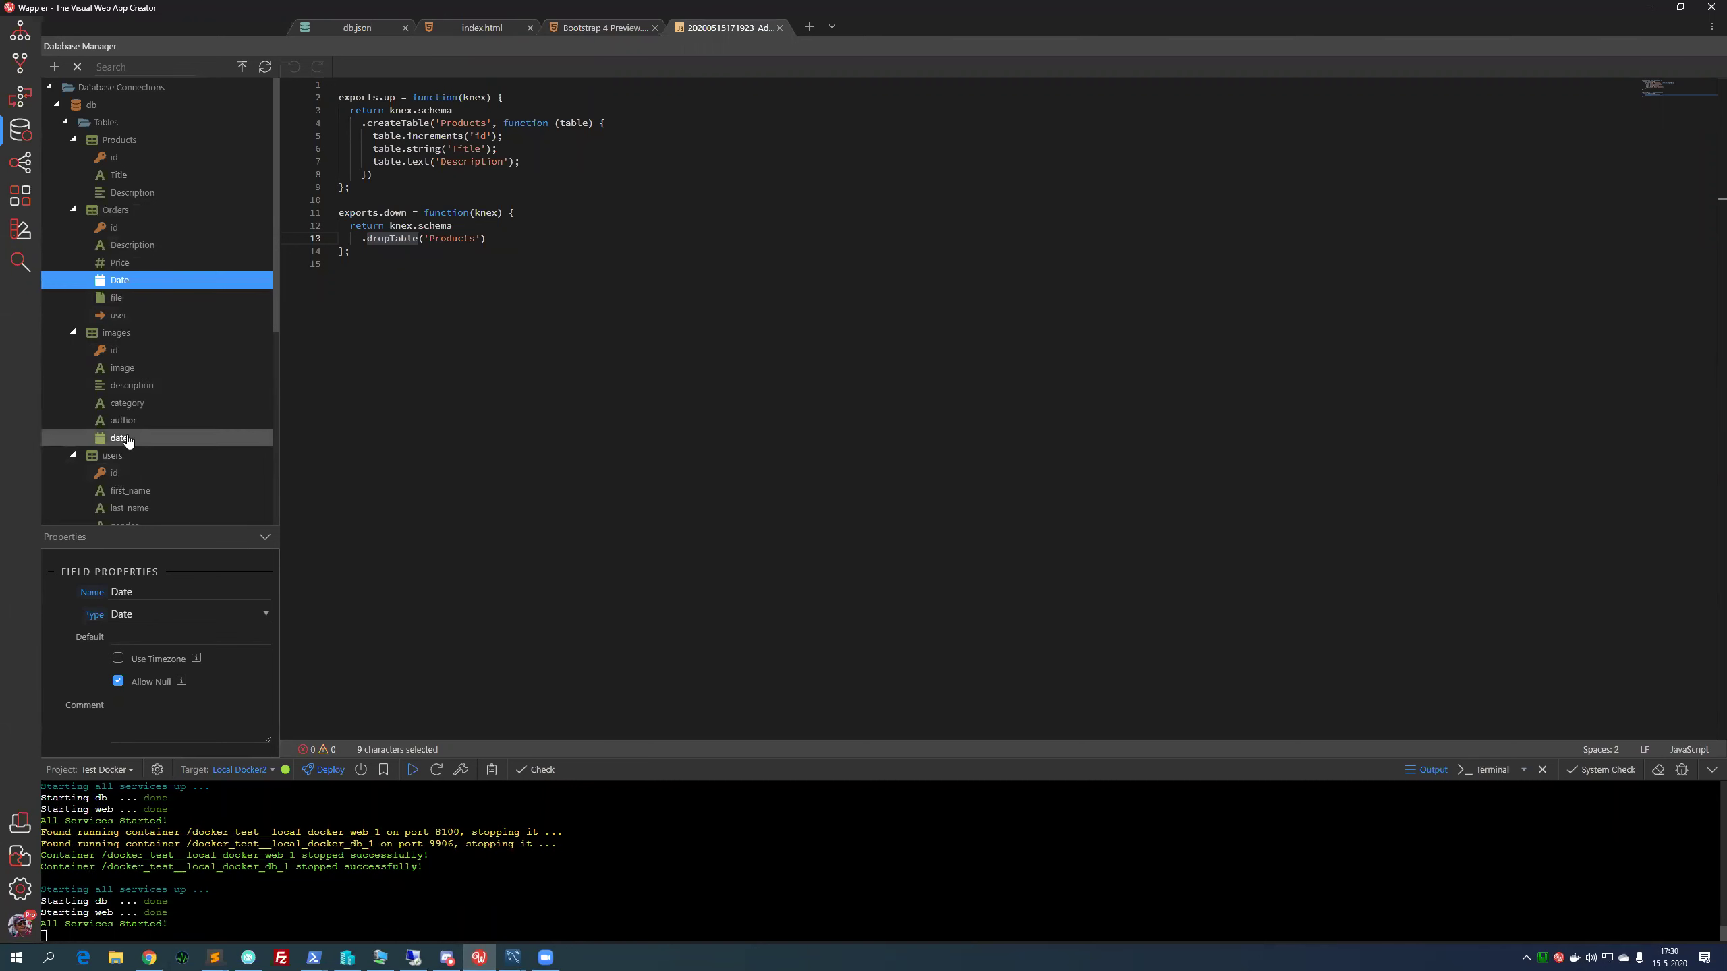
left_click(118, 315)
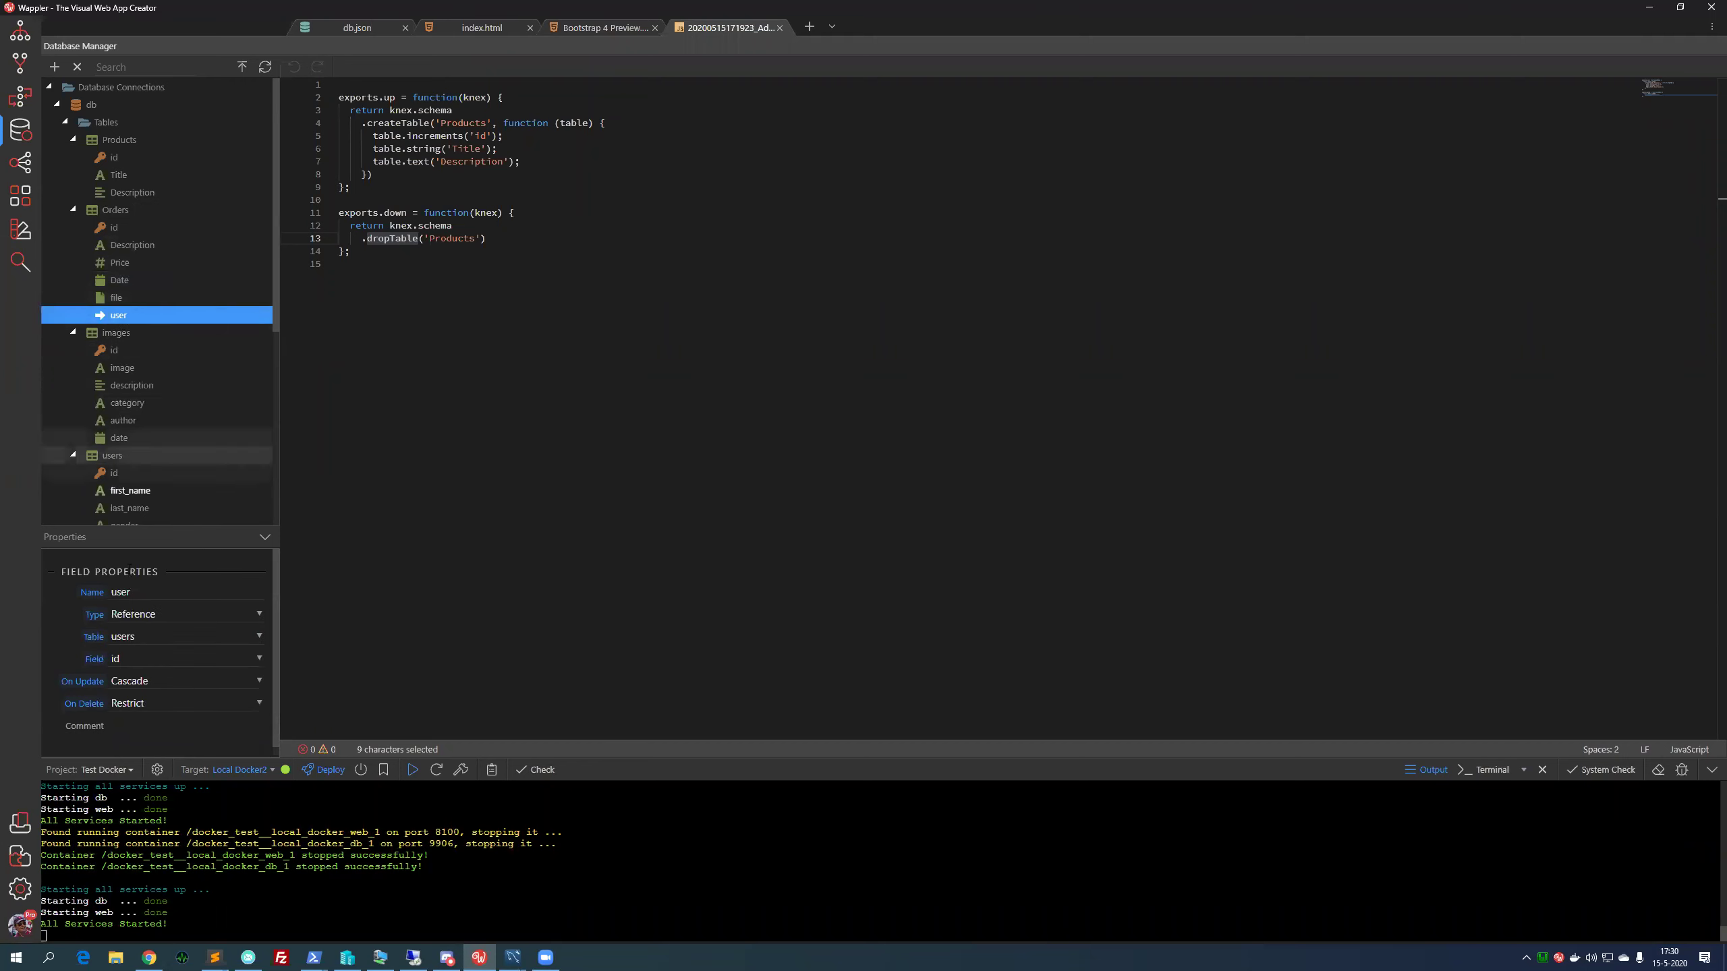
Review the types of the Date, Price, Description and id fields in Orders, ending on the user reference
left_click(159, 282)
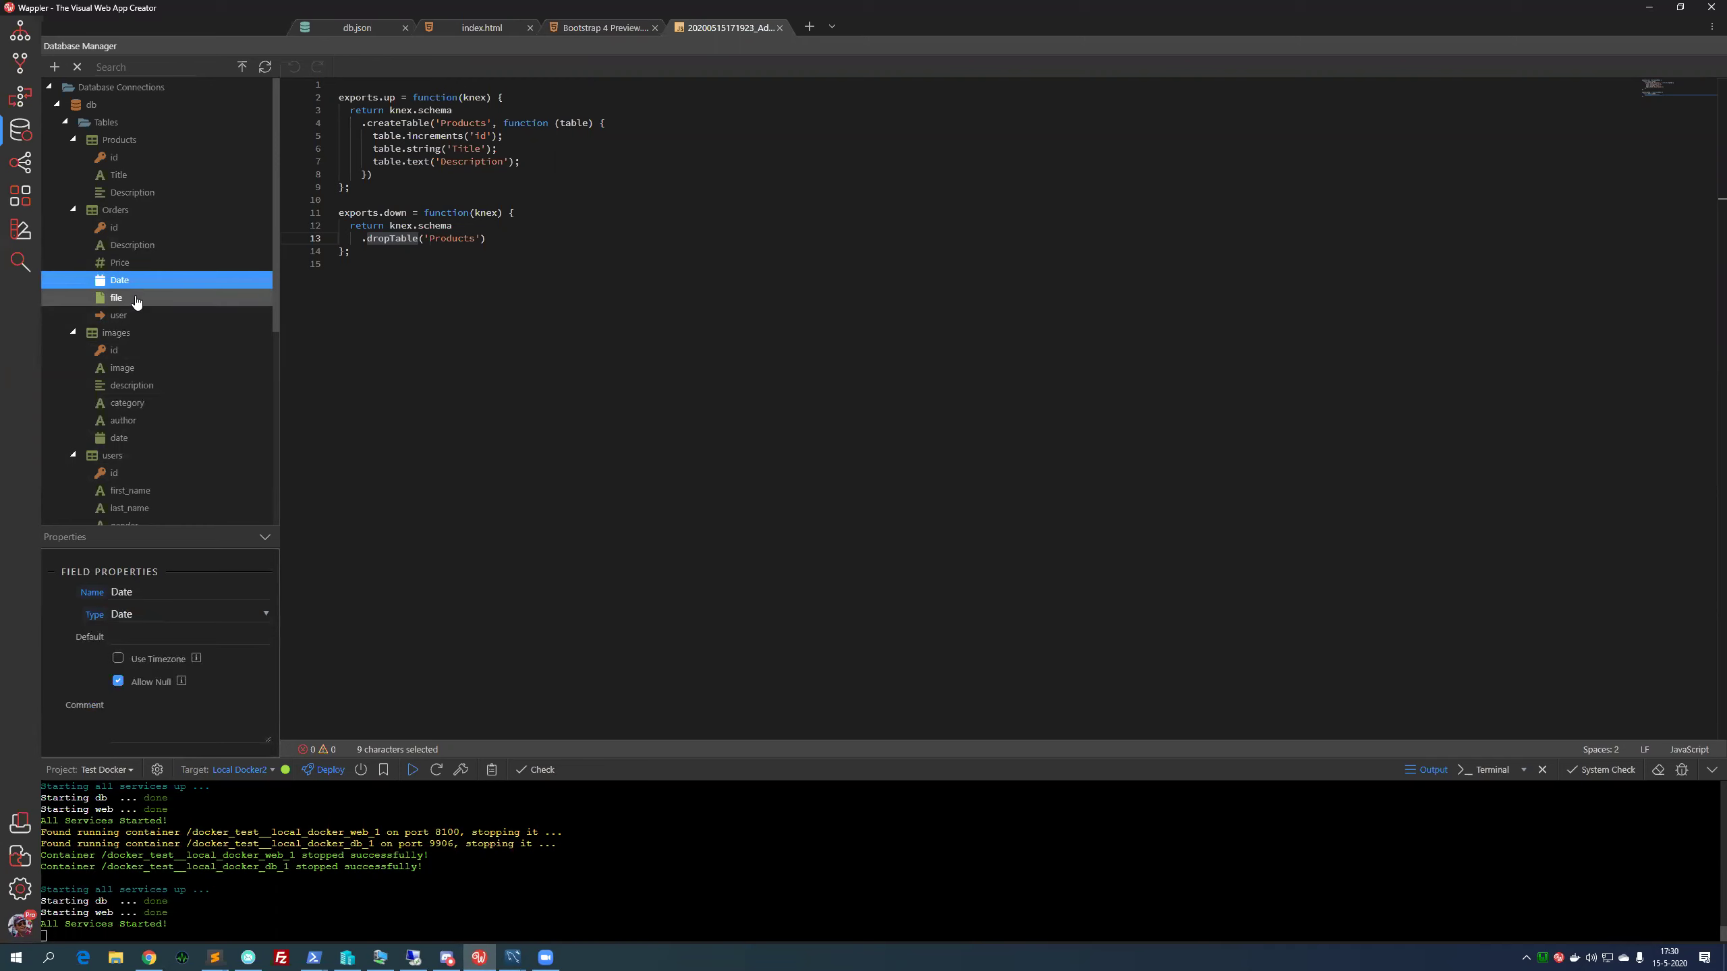
left_click(139, 265)
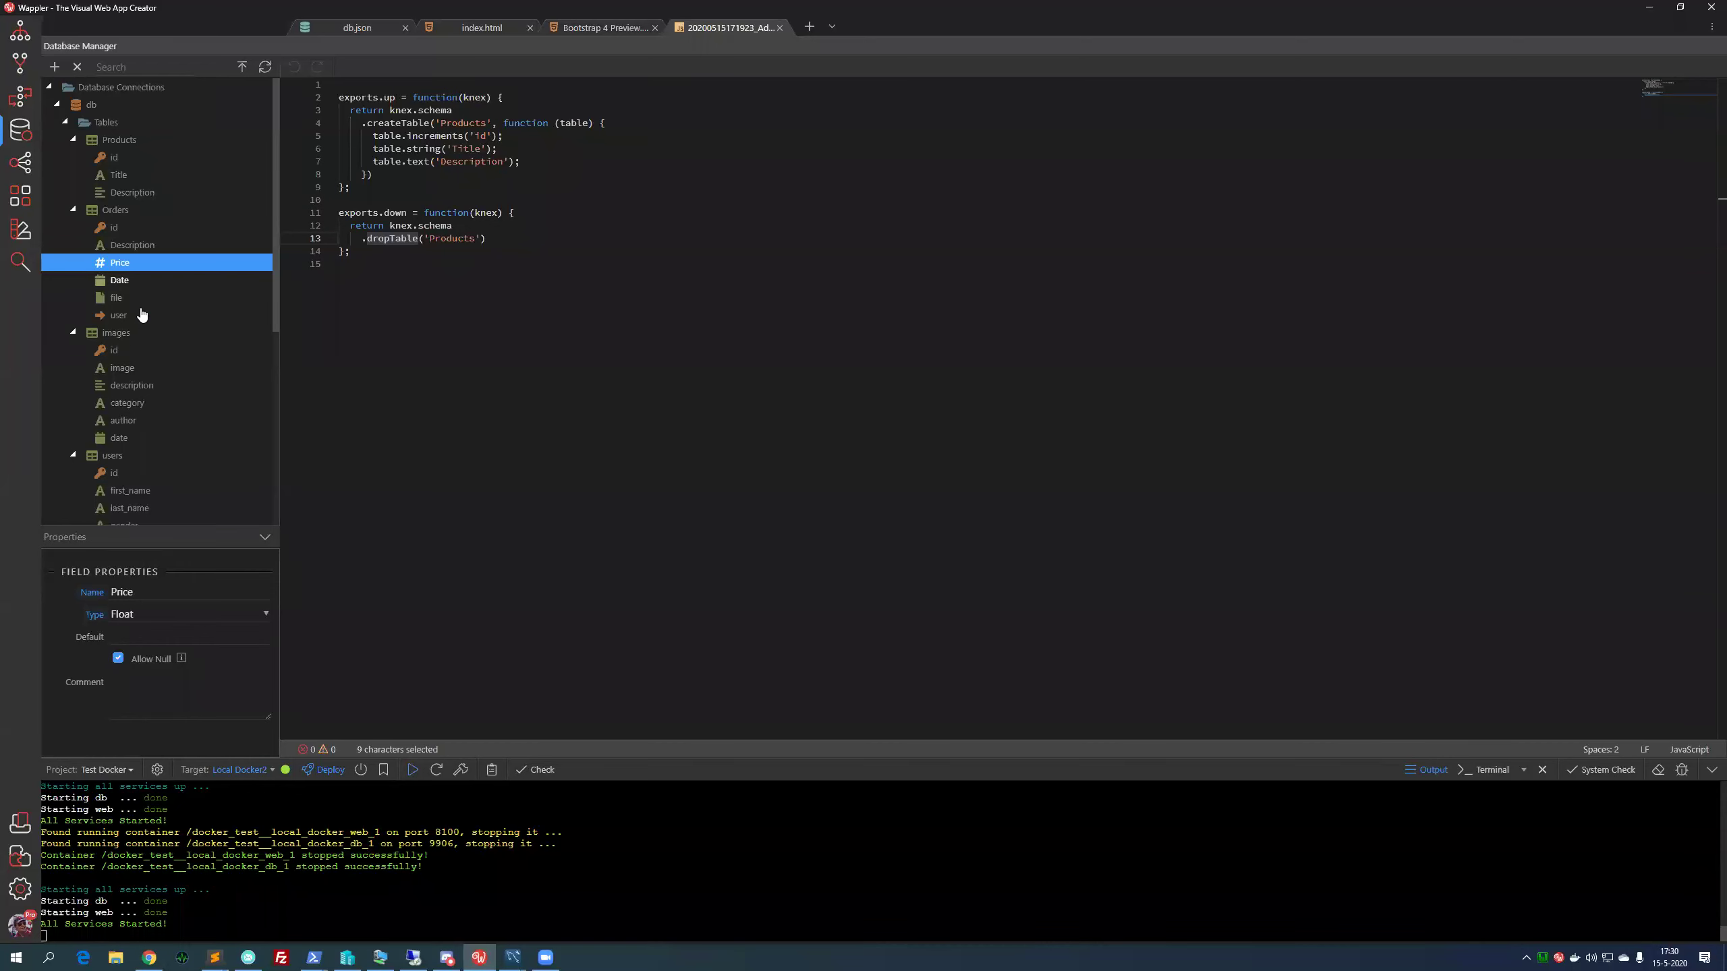
left_click(125, 247)
left_click(125, 230)
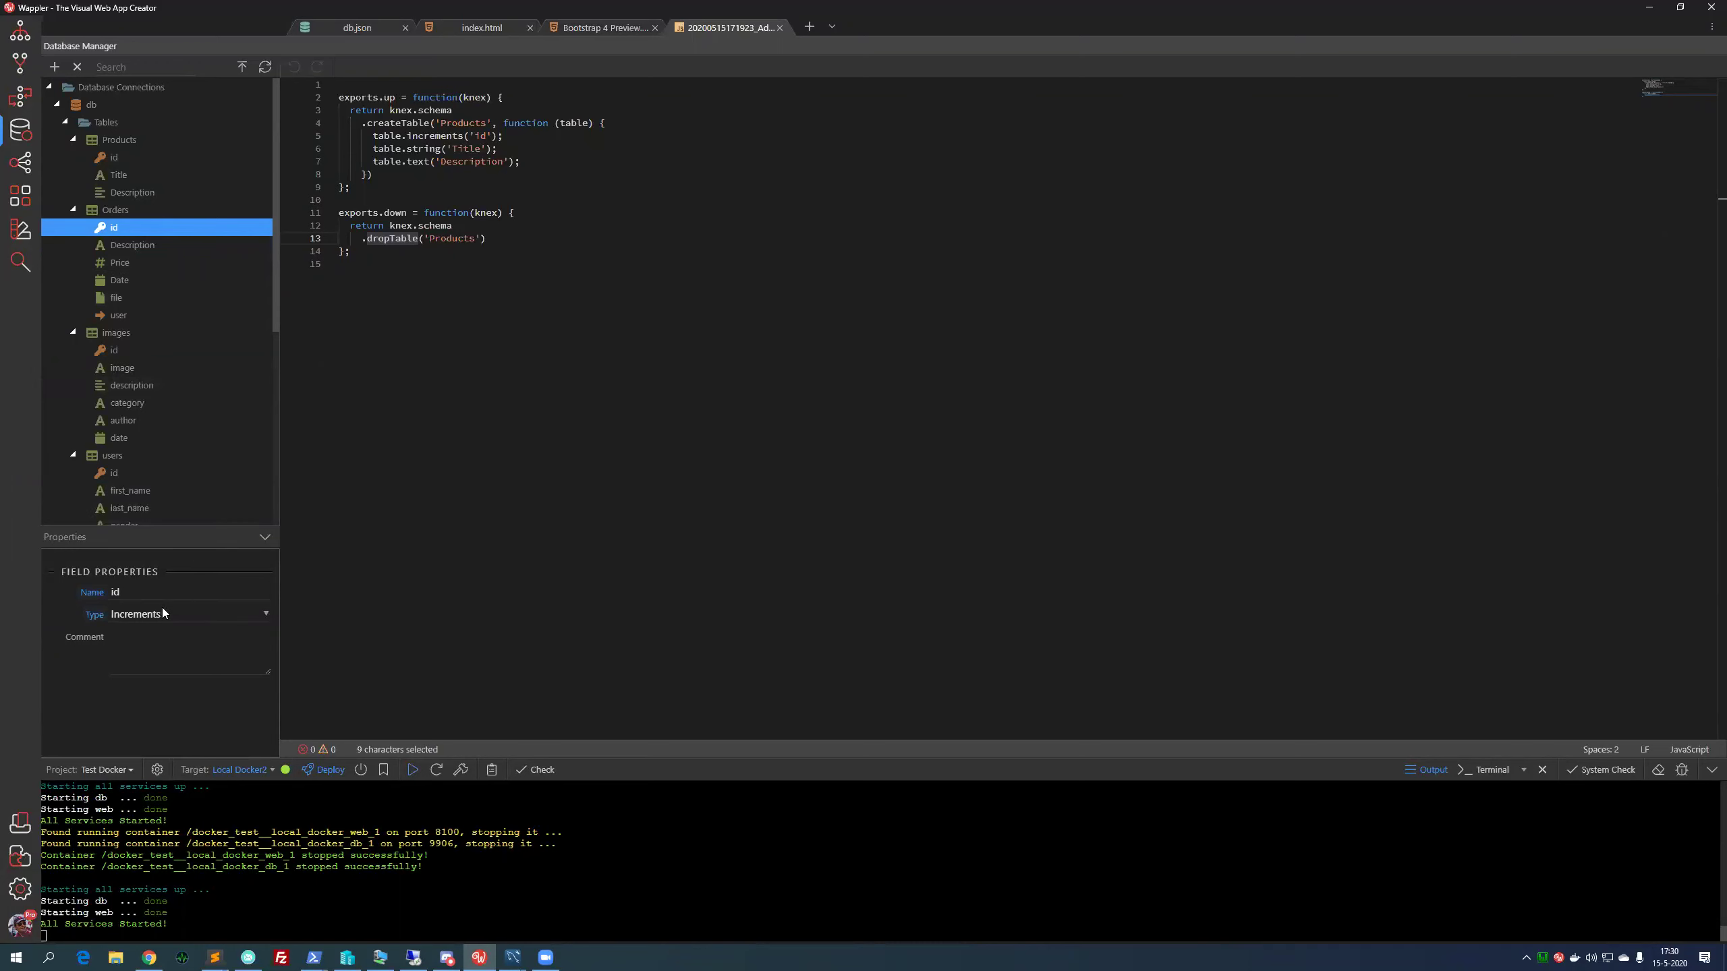
left_click(140, 317)
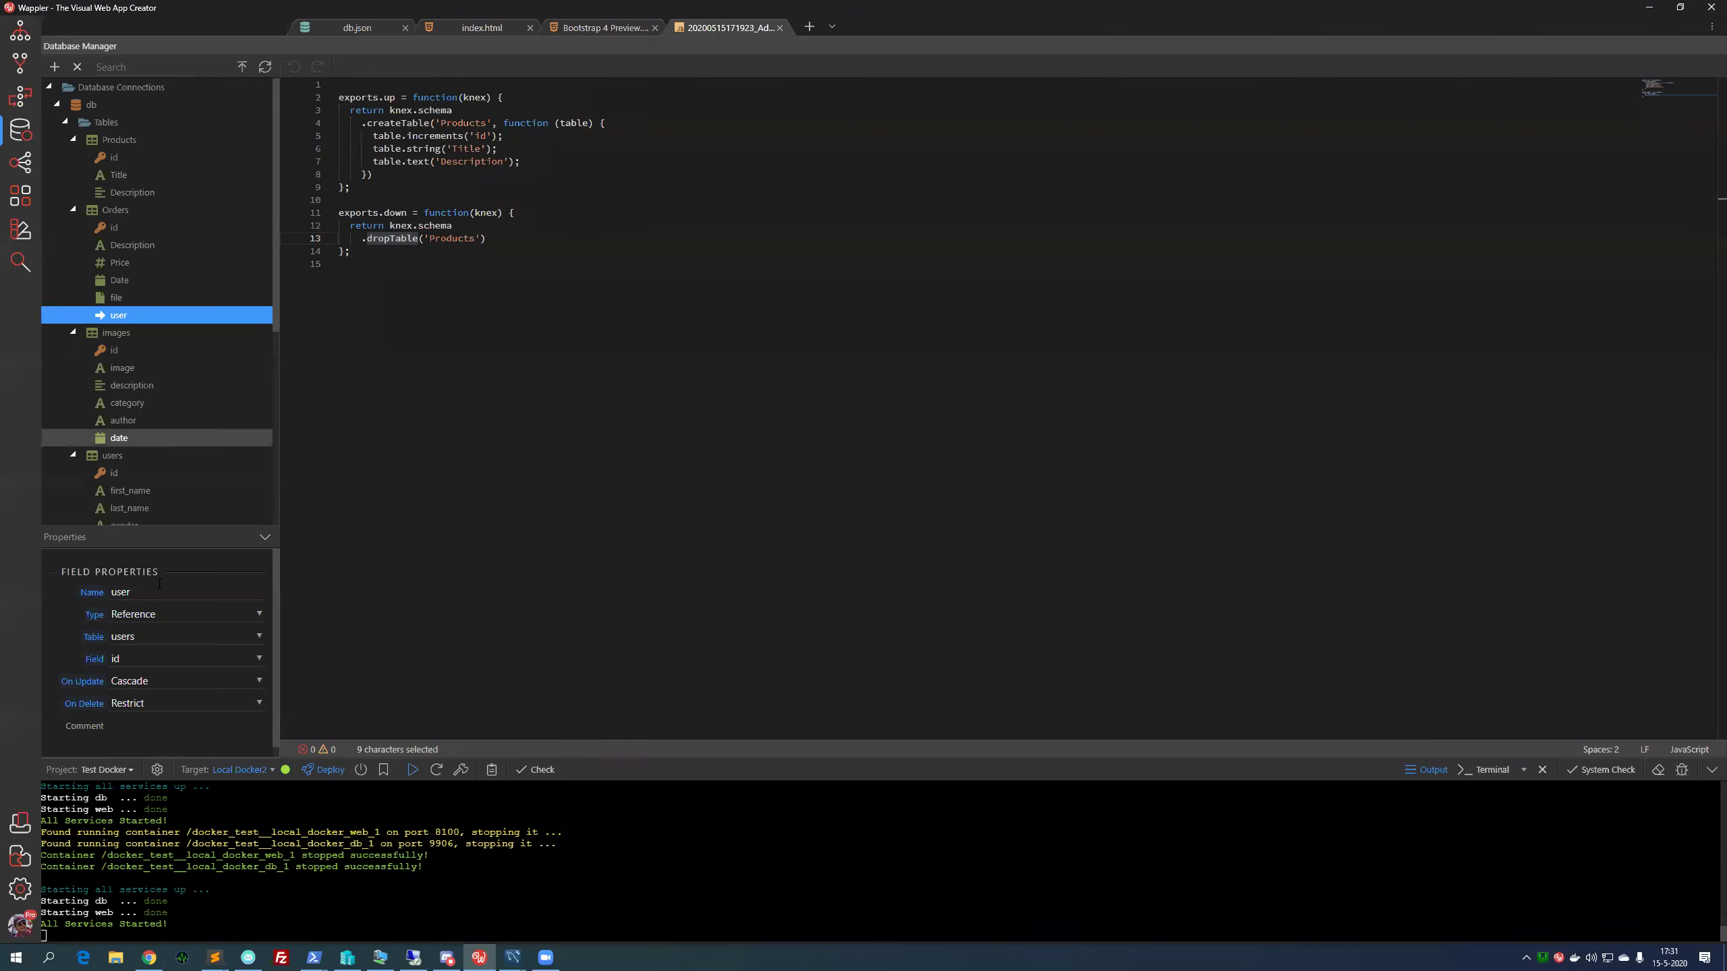
Examine the available data types for the category field of images without changing it, and view the id field of Products
left_click(173, 401)
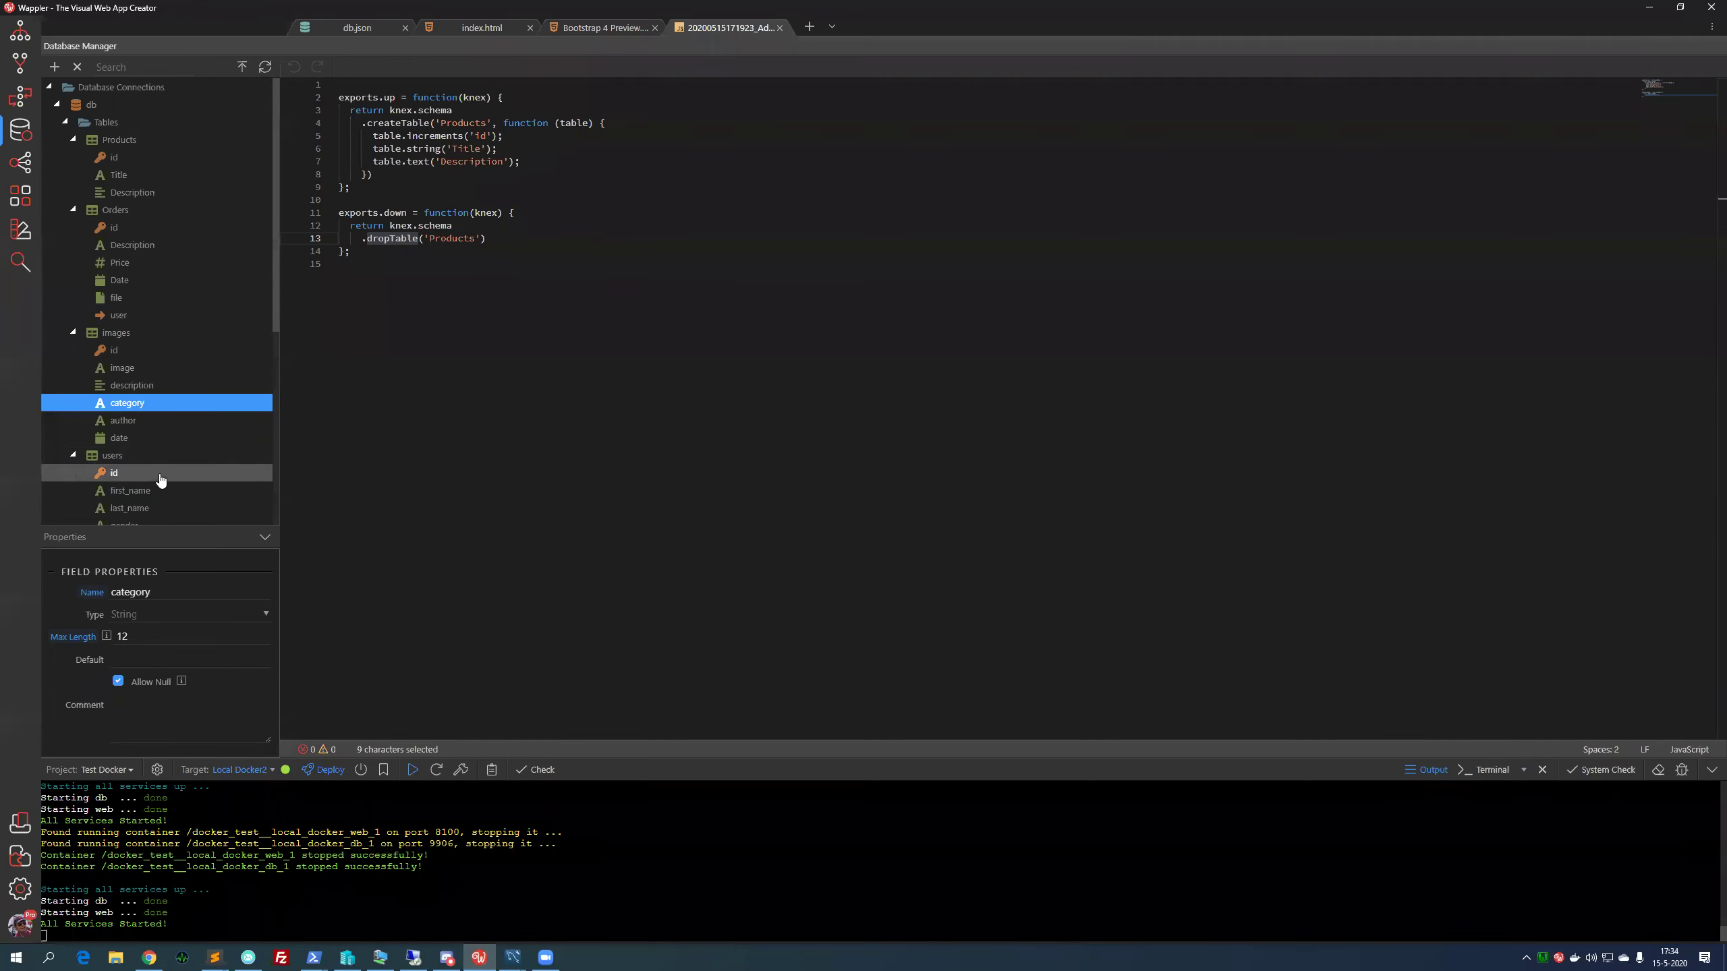
left_click(147, 612)
scroll(217, 710, "down", 3)
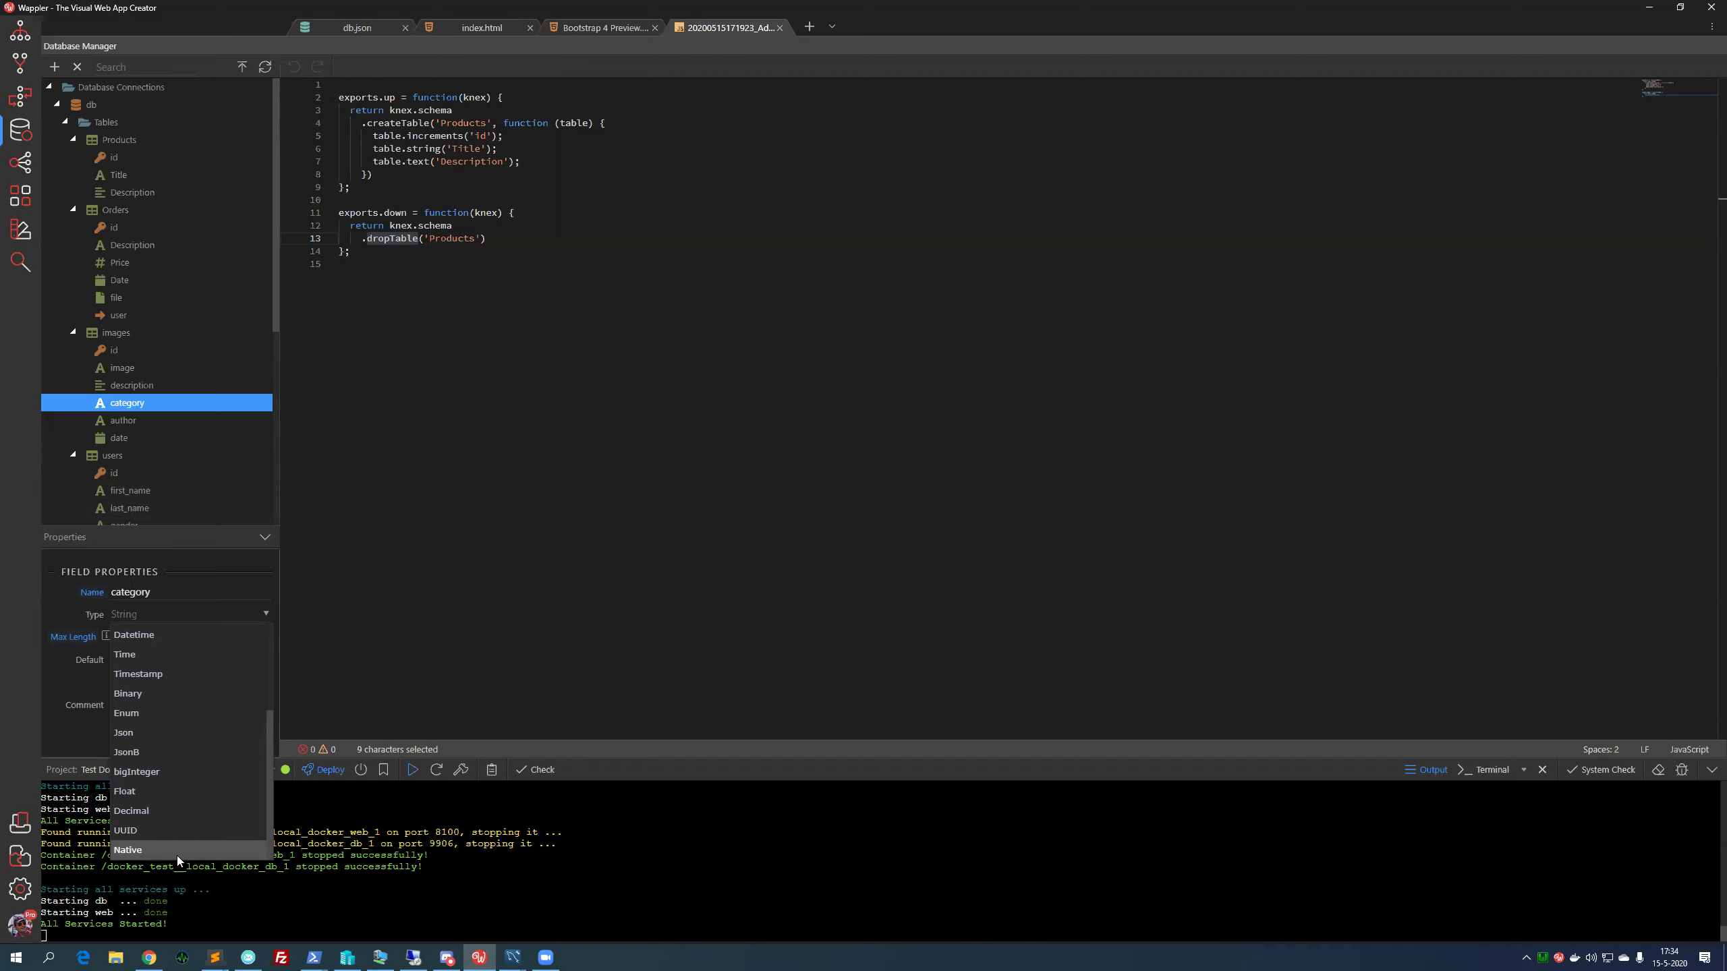
left_click(75, 735)
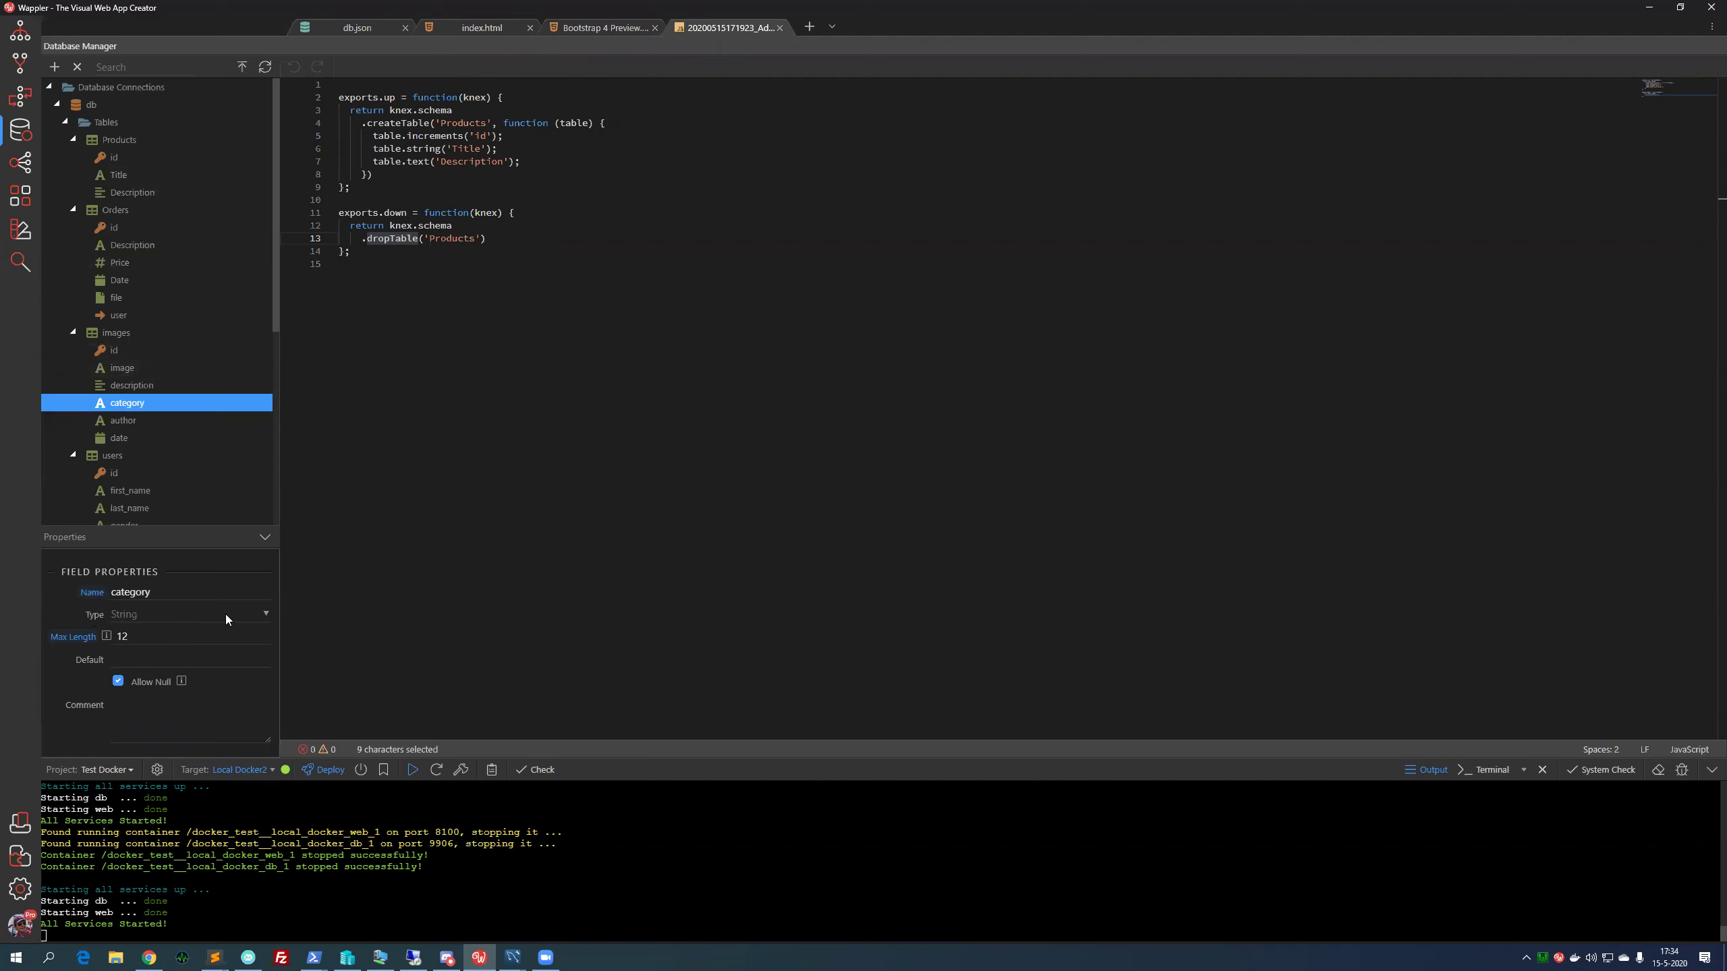
left_click(169, 615)
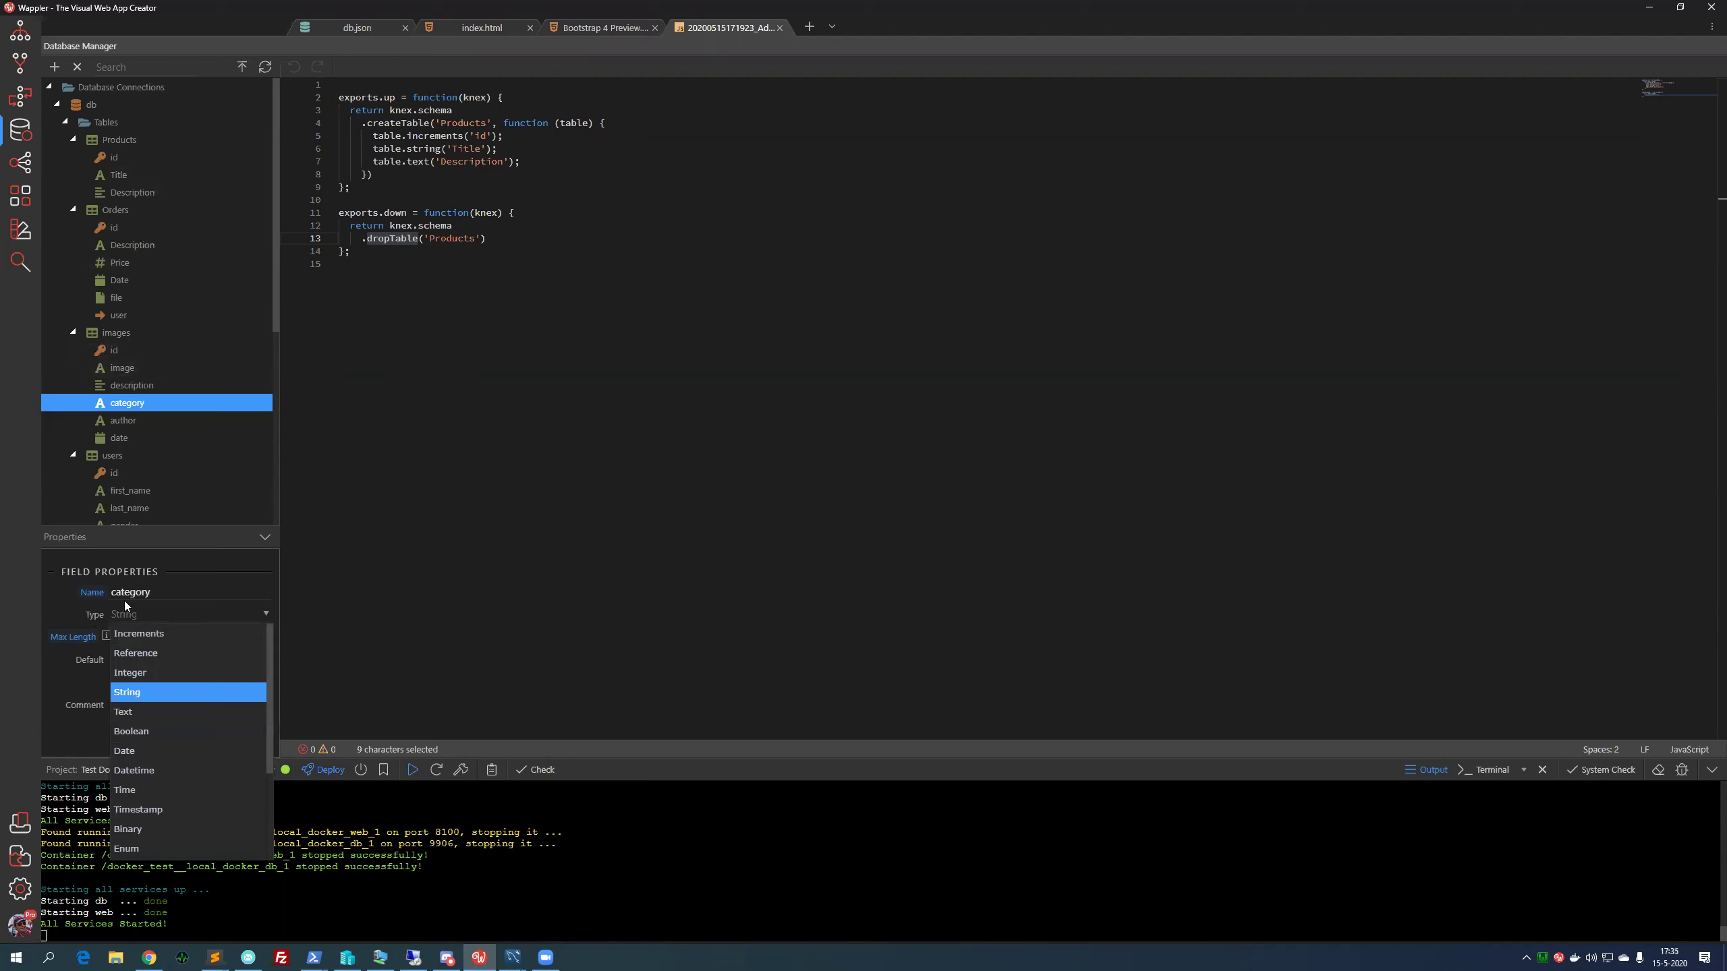
left_click(133, 543)
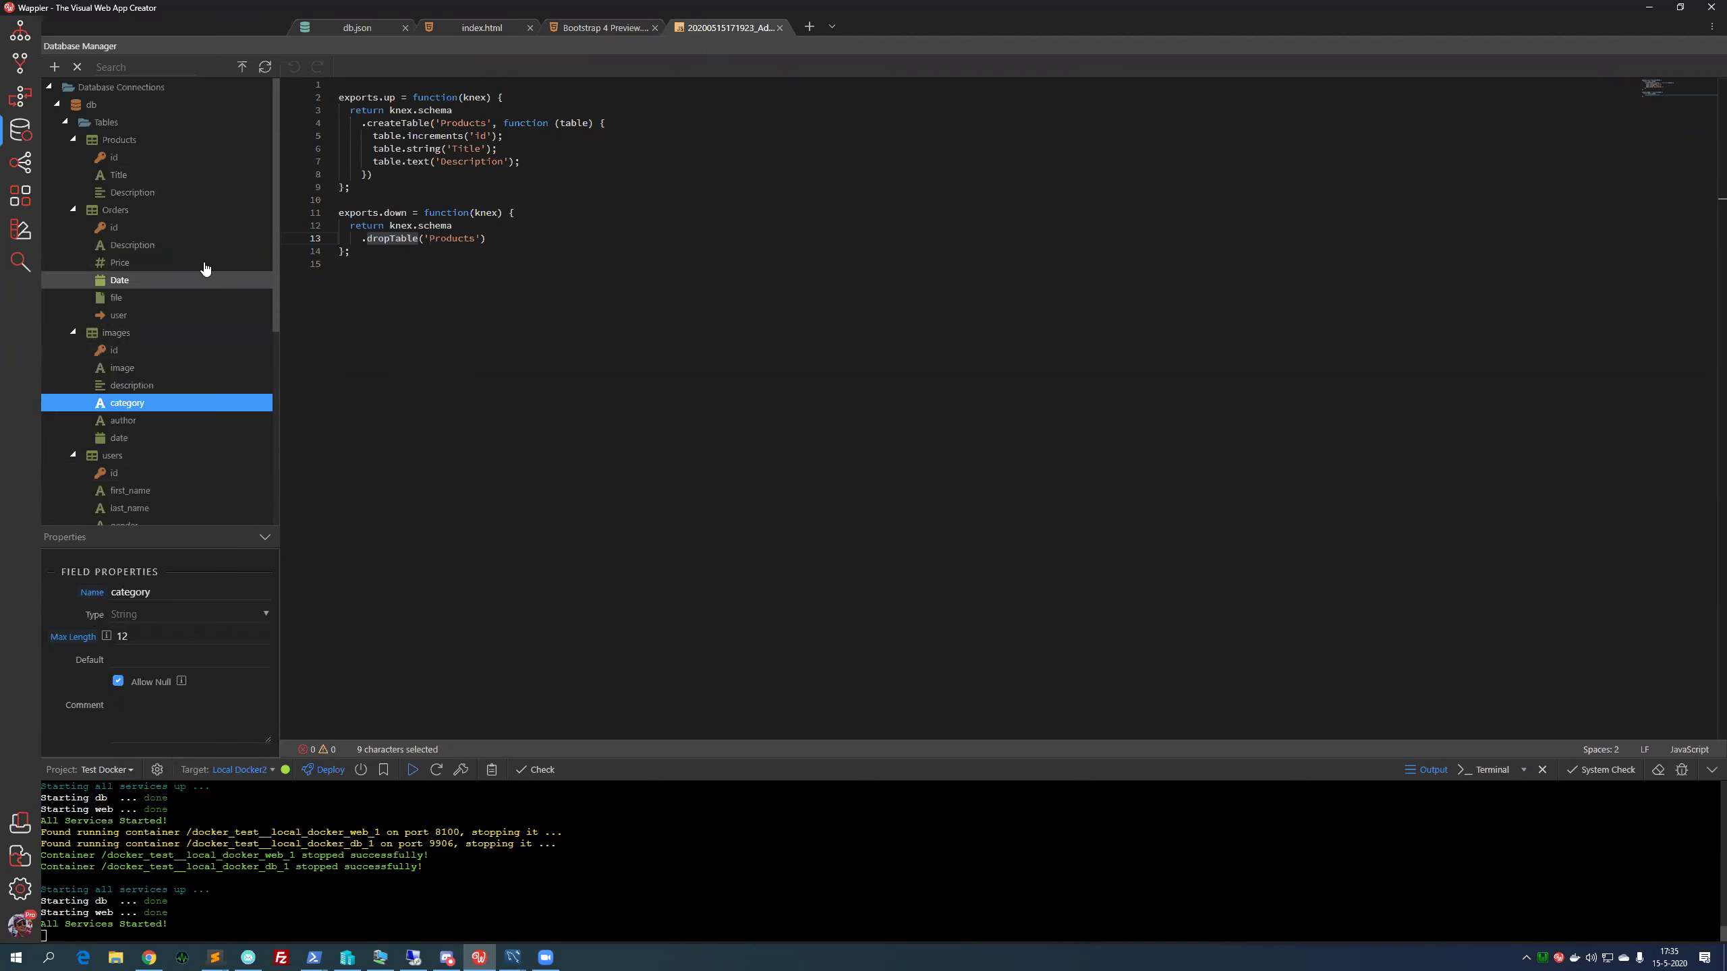
left_click(212, 162)
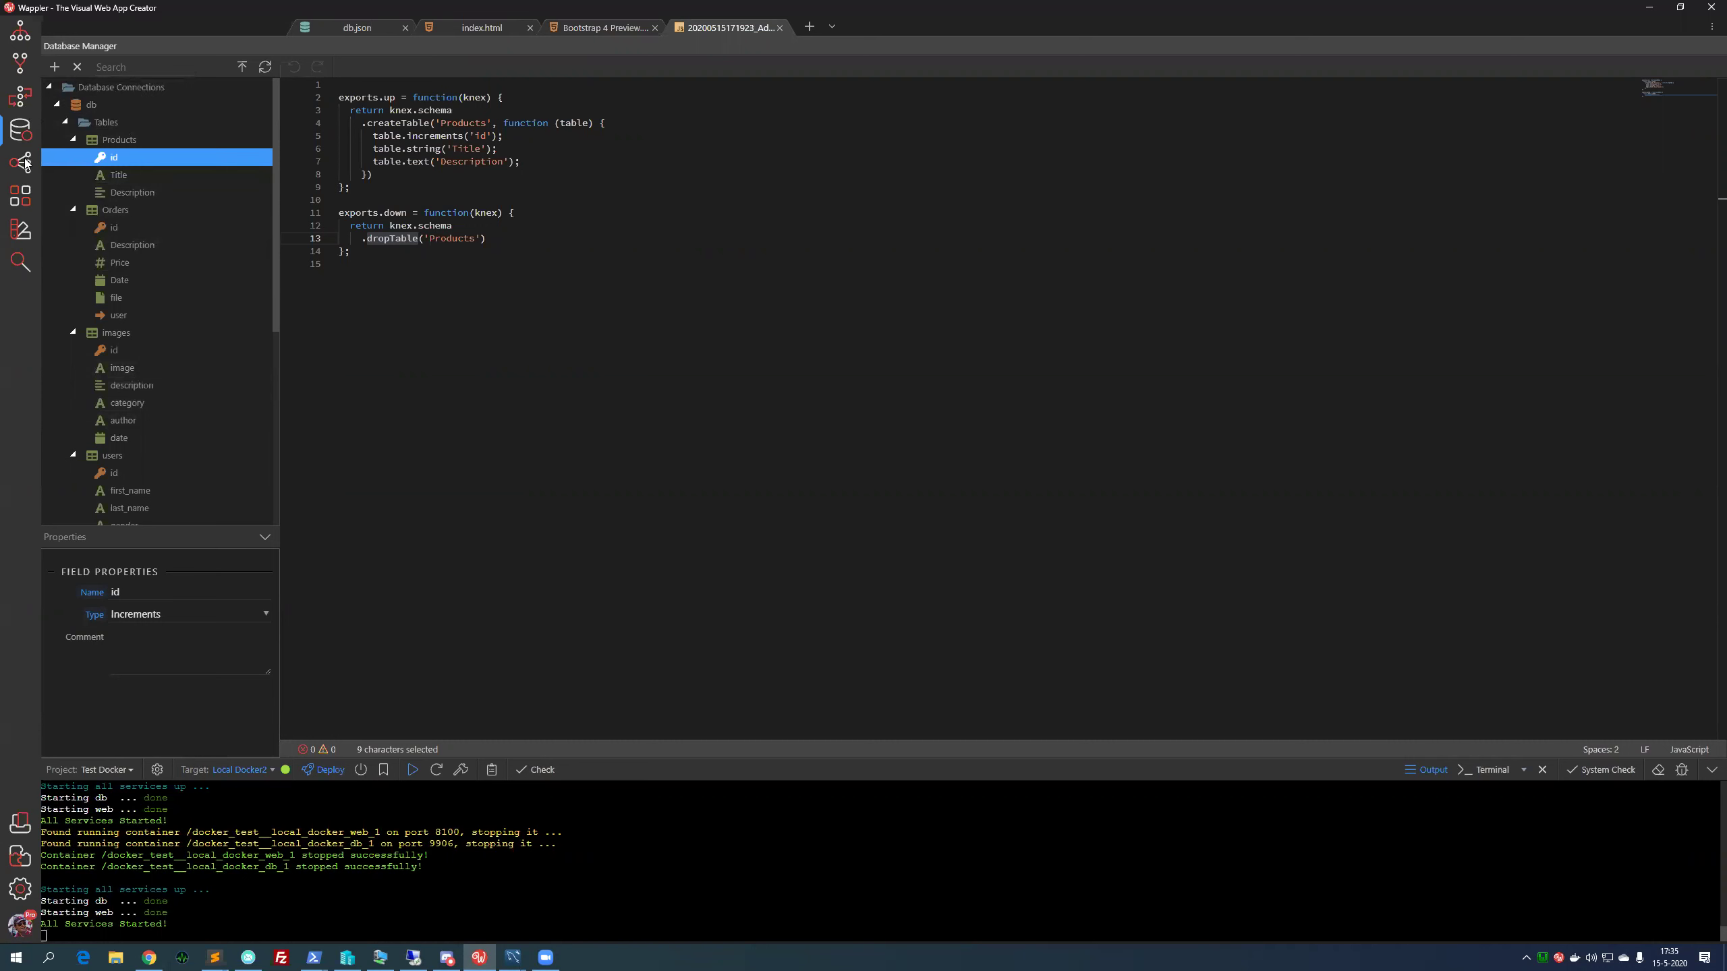
View the basic and advanced settings of the Theme Manager and return to the Database Manager
left_click(21, 230)
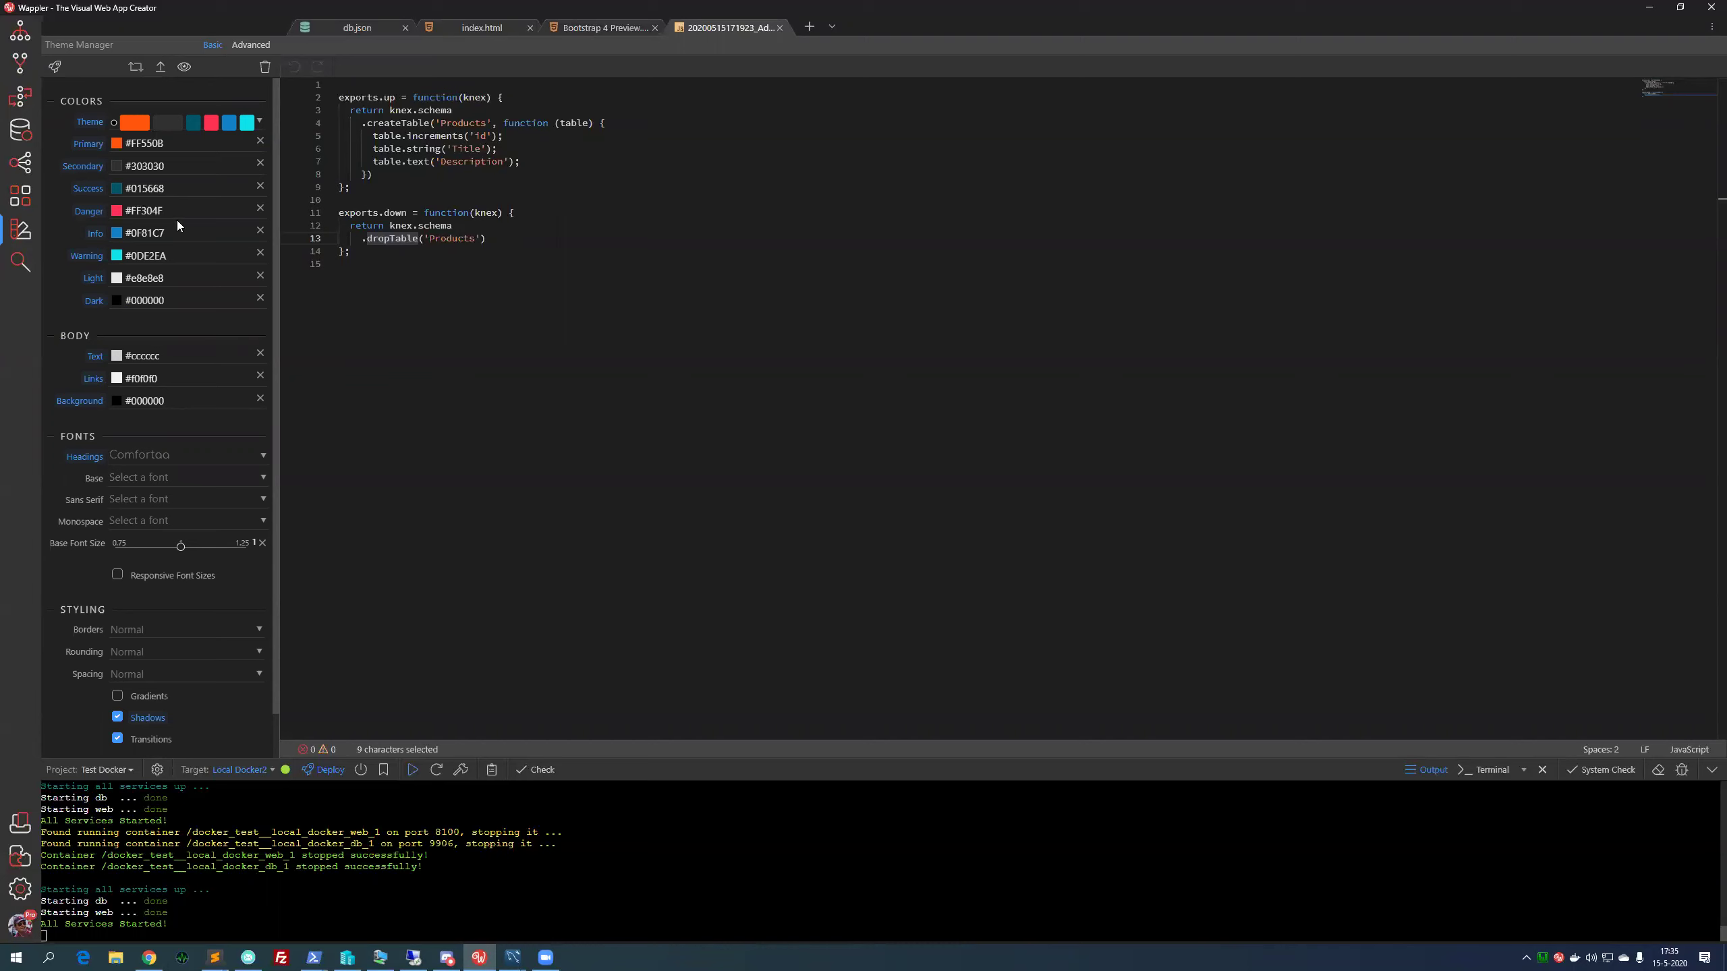
left_click(250, 45)
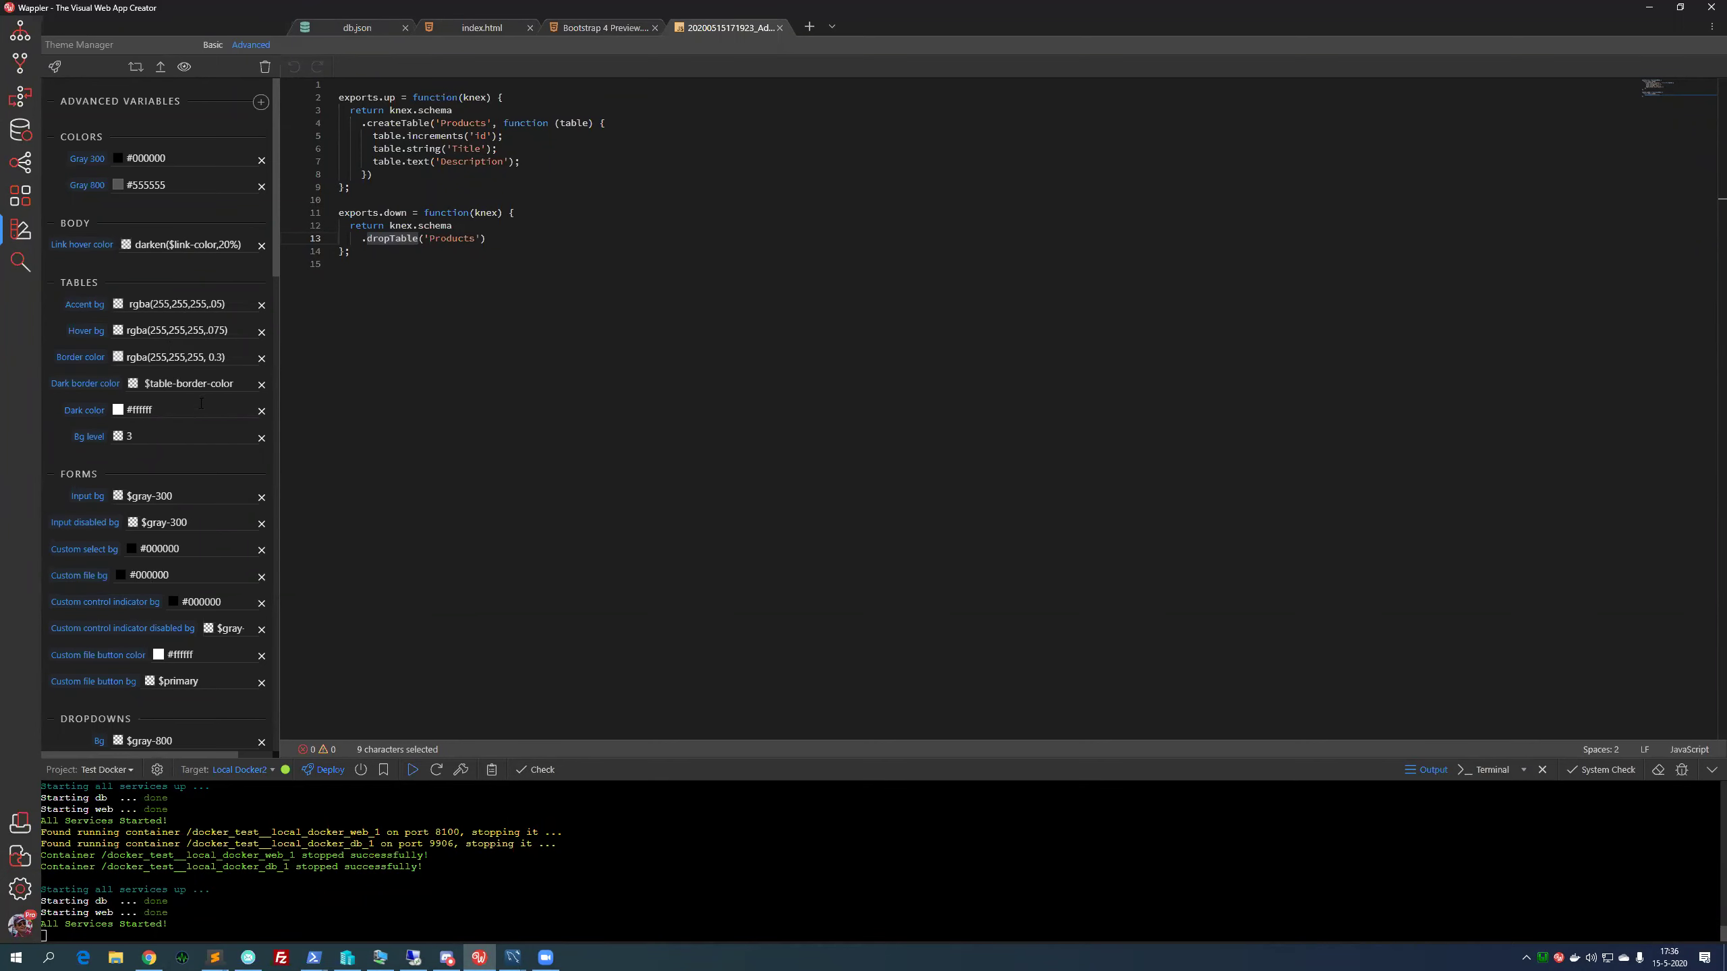
left_click(218, 45)
left_click(22, 139)
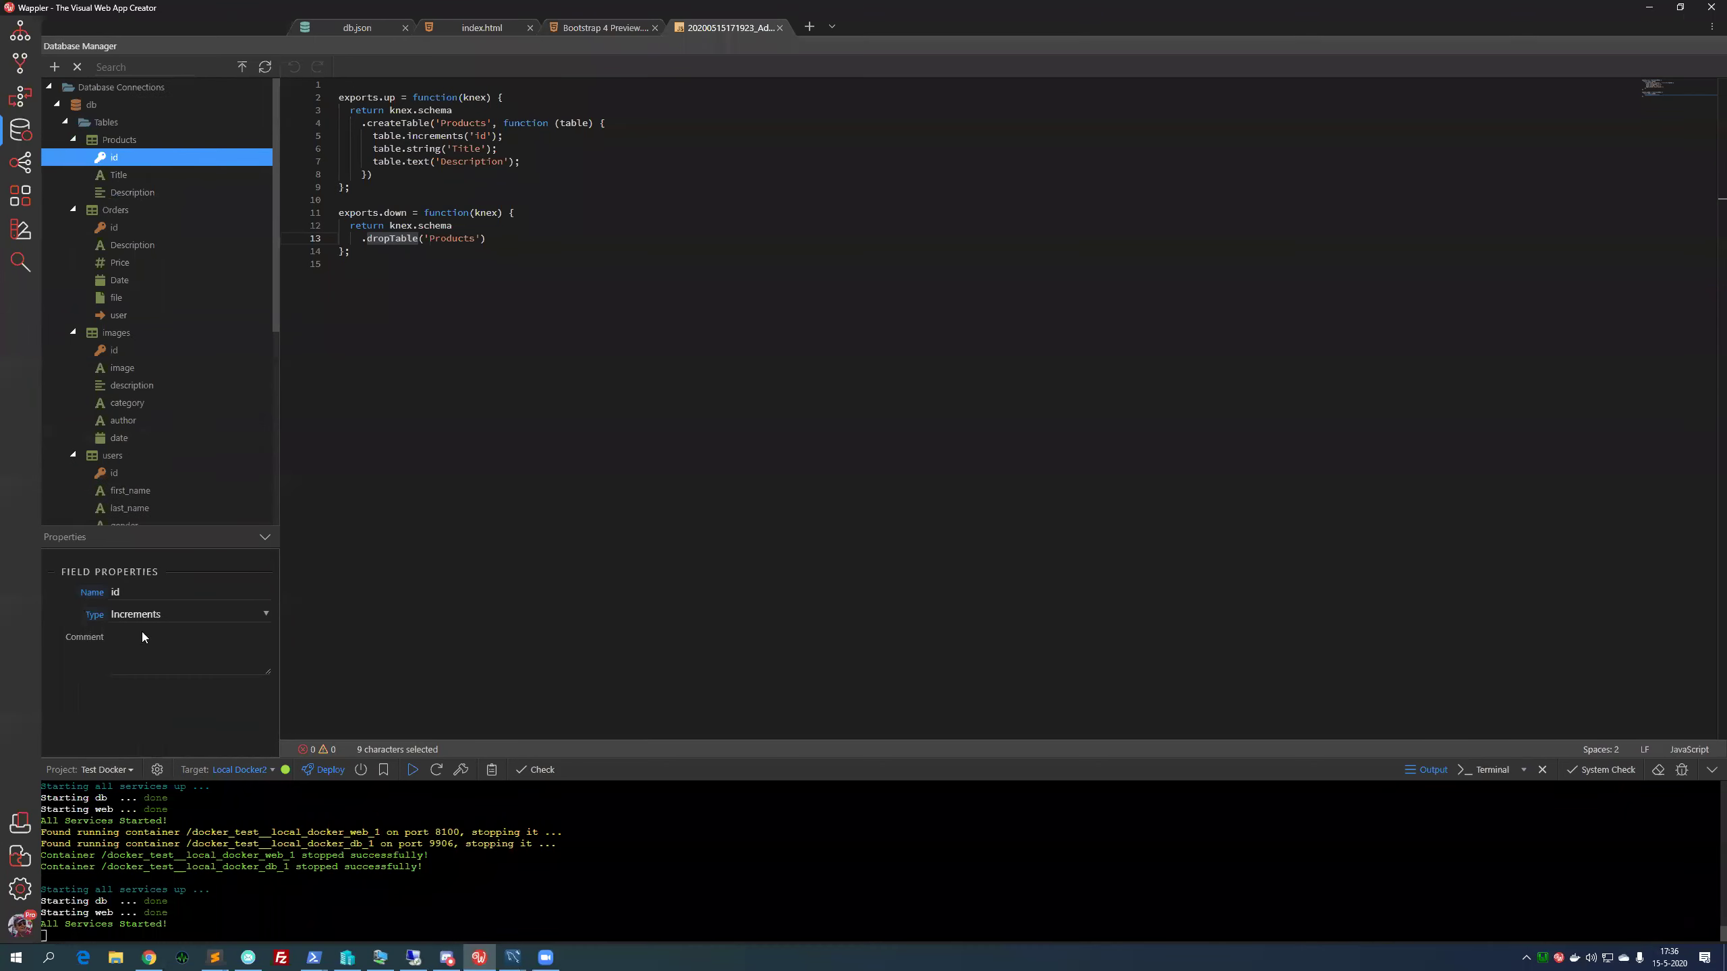
View the properties of the id, category and image fields in images and the user reference in Orders
left_click(133, 351)
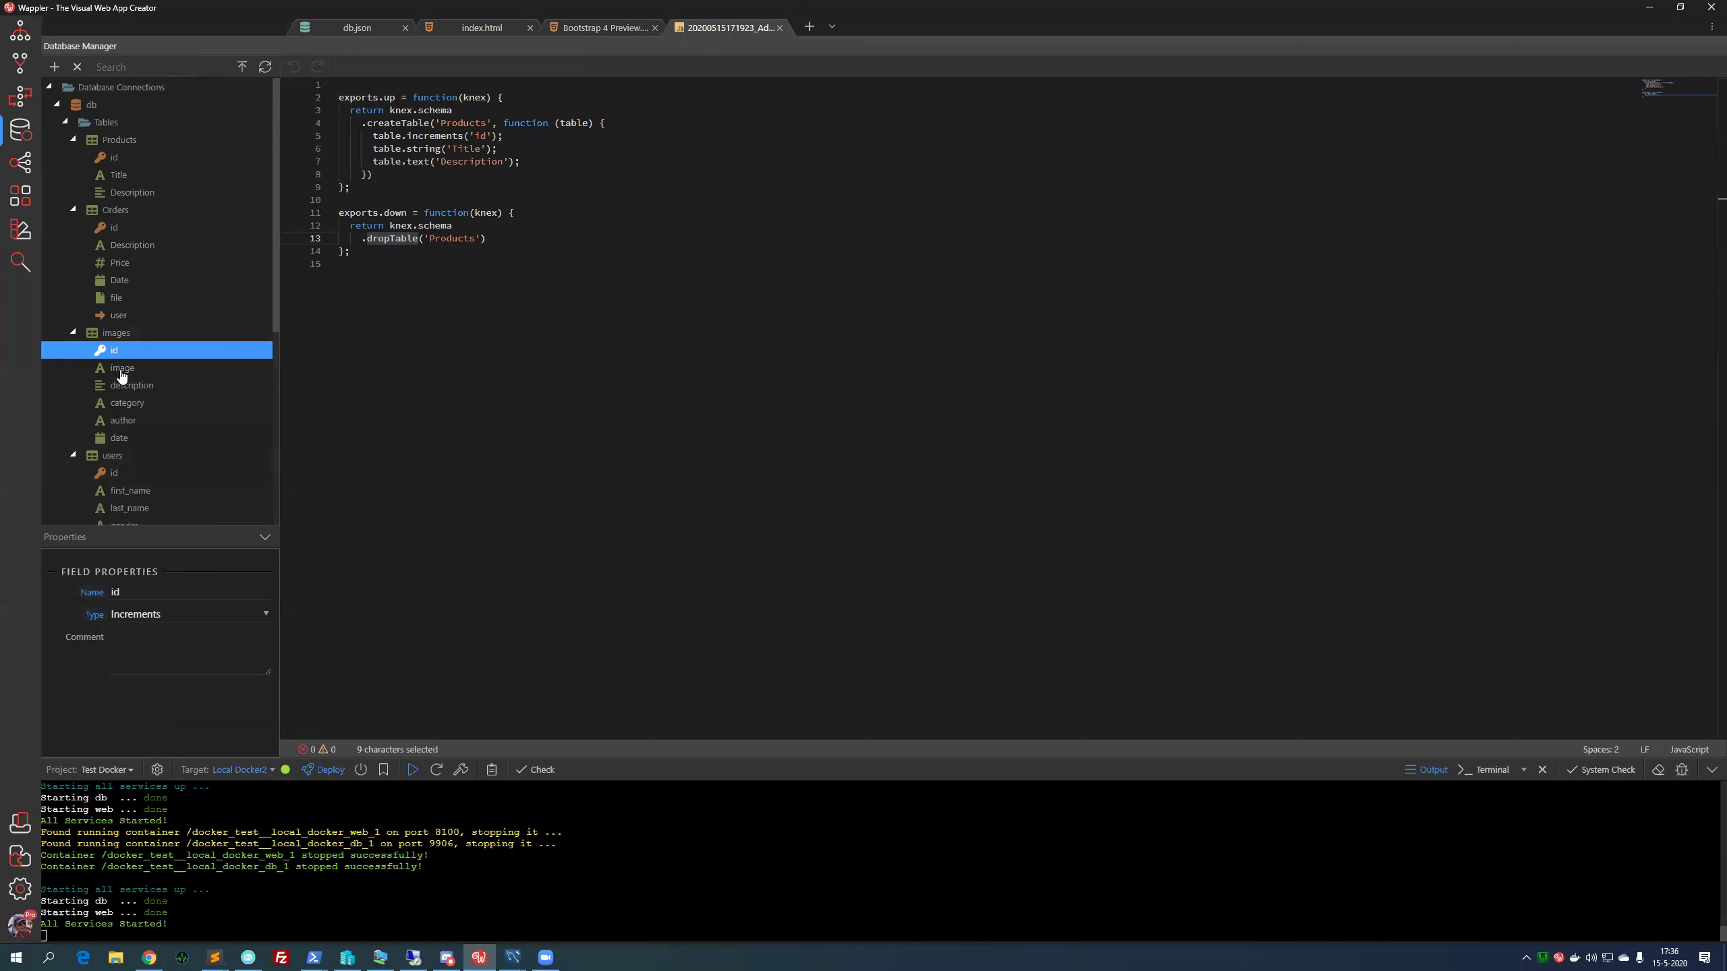
left_click(118, 403)
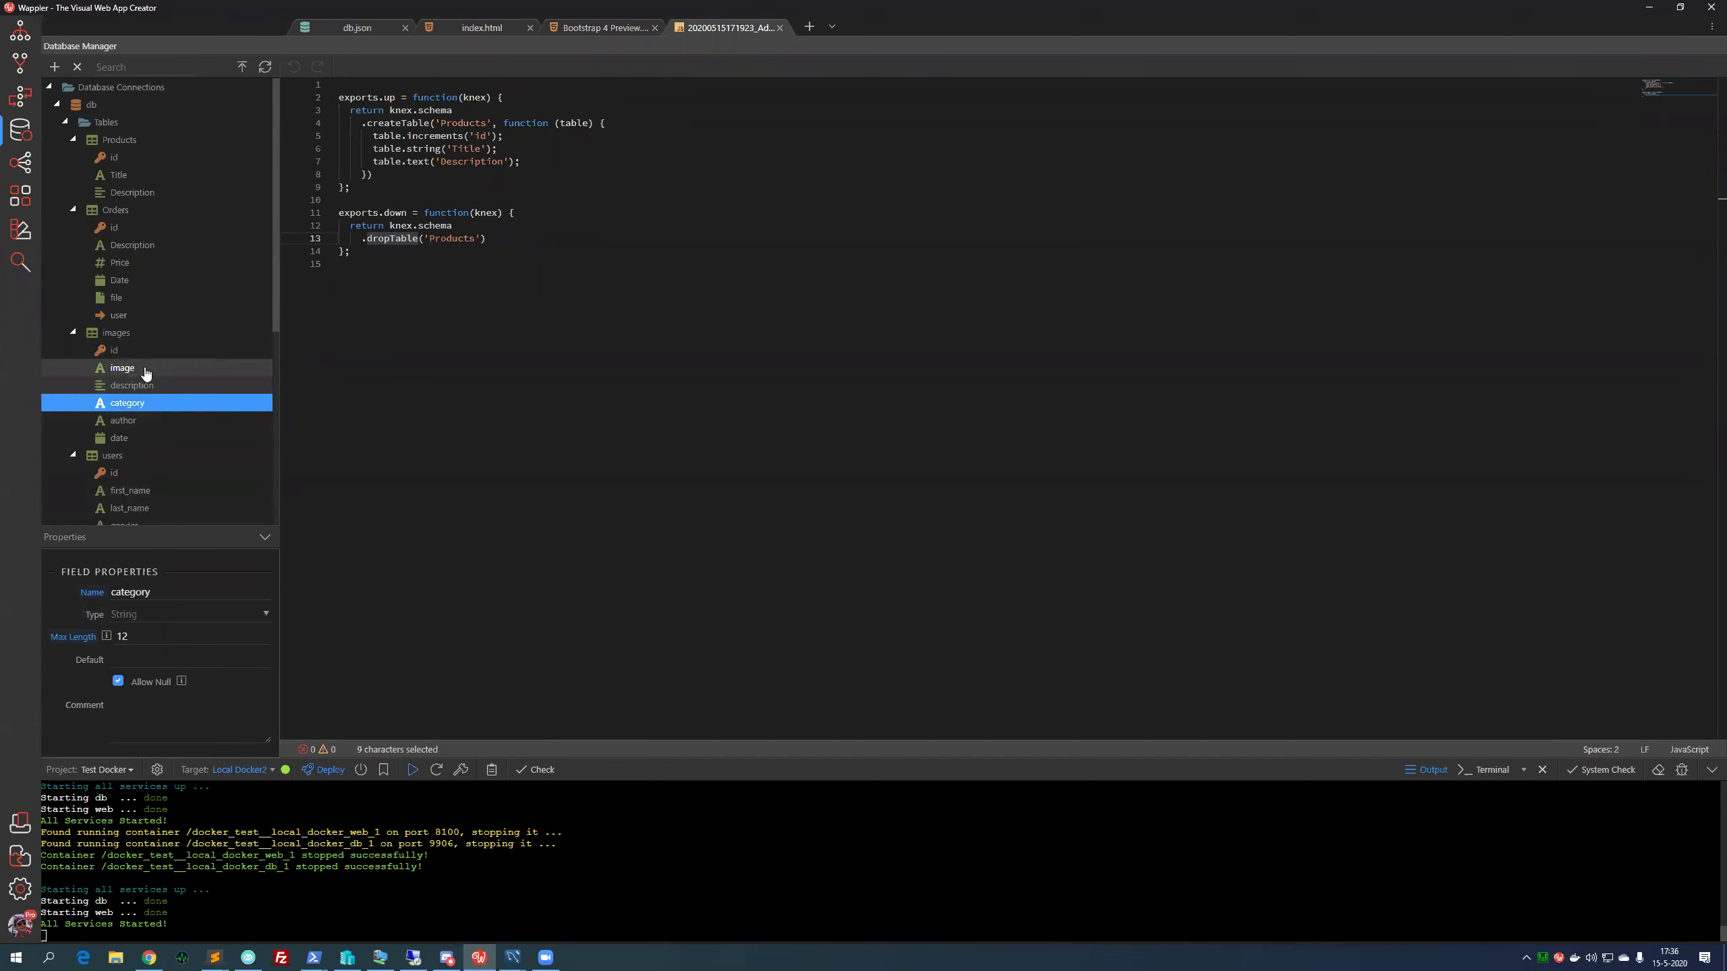
left_click(141, 358)
left_click(156, 315)
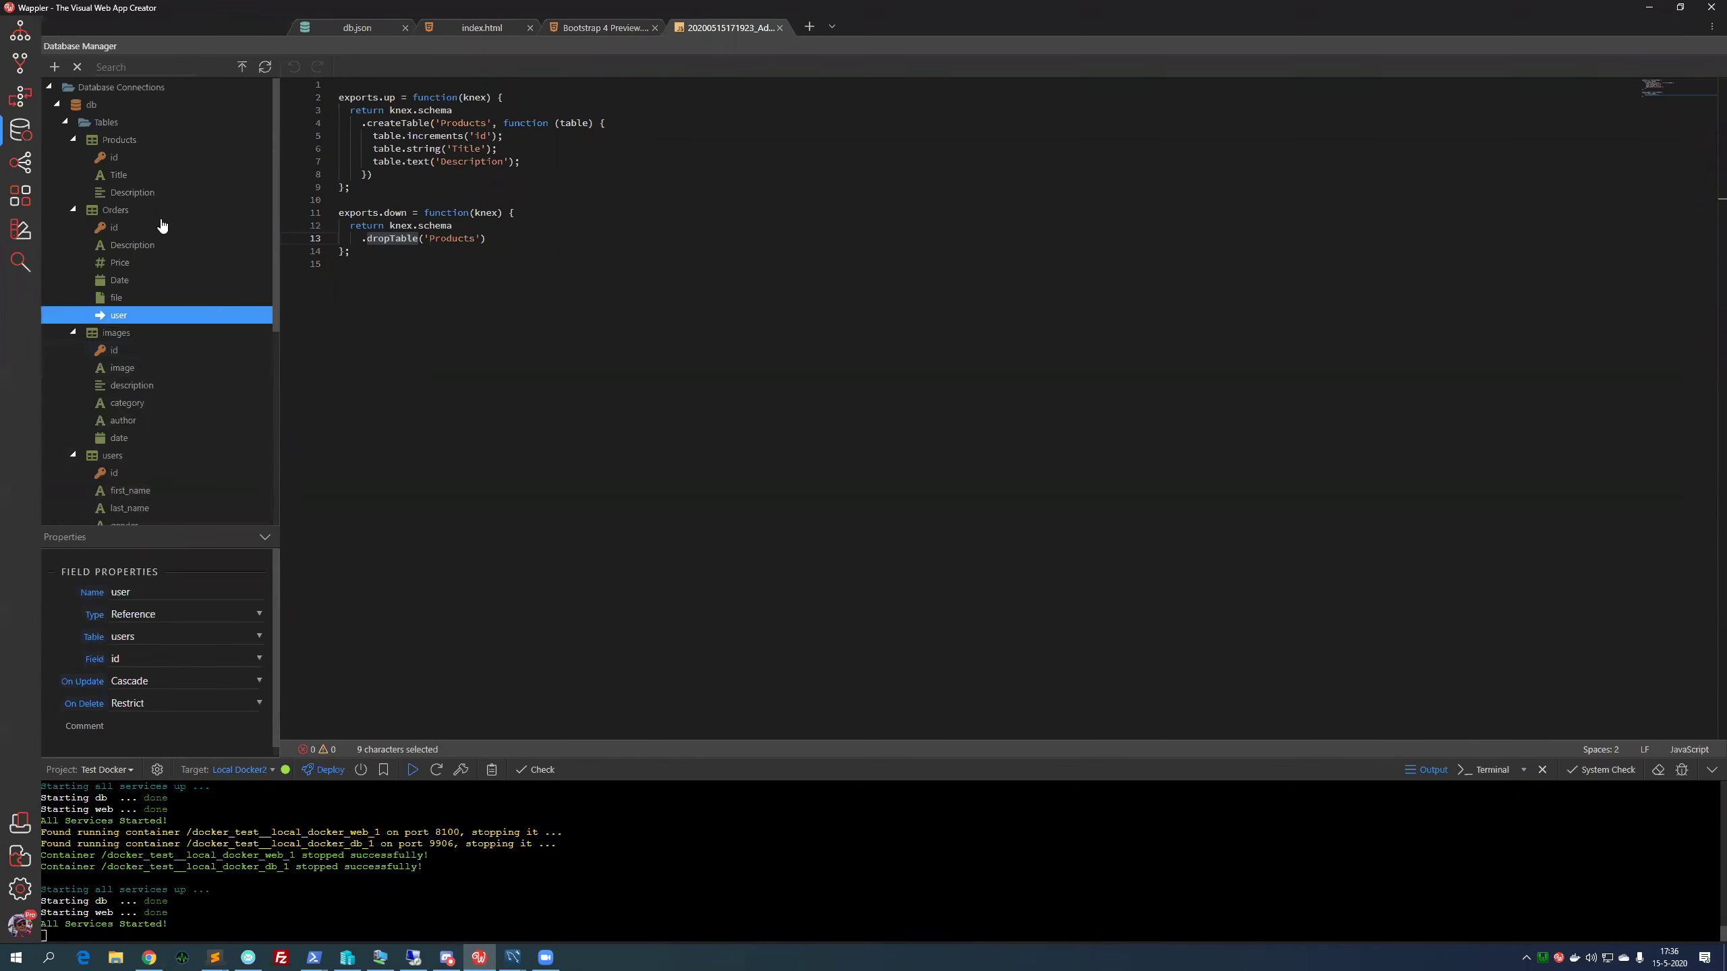
left_click(136, 350)
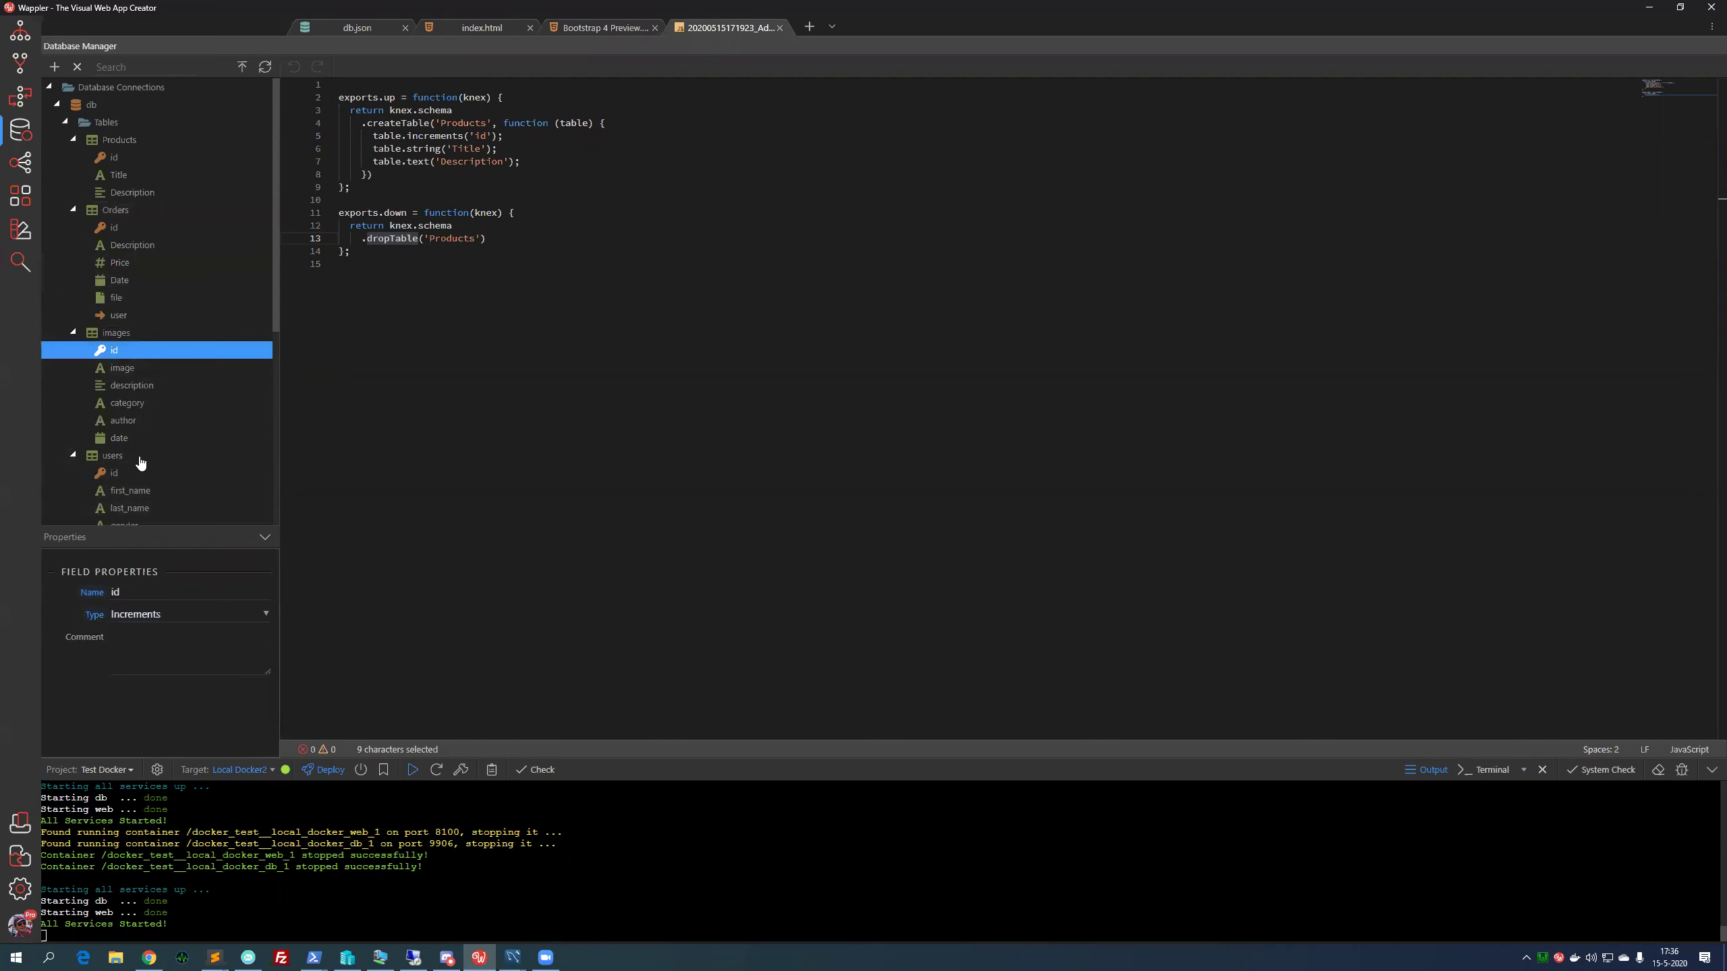
left_click(146, 373)
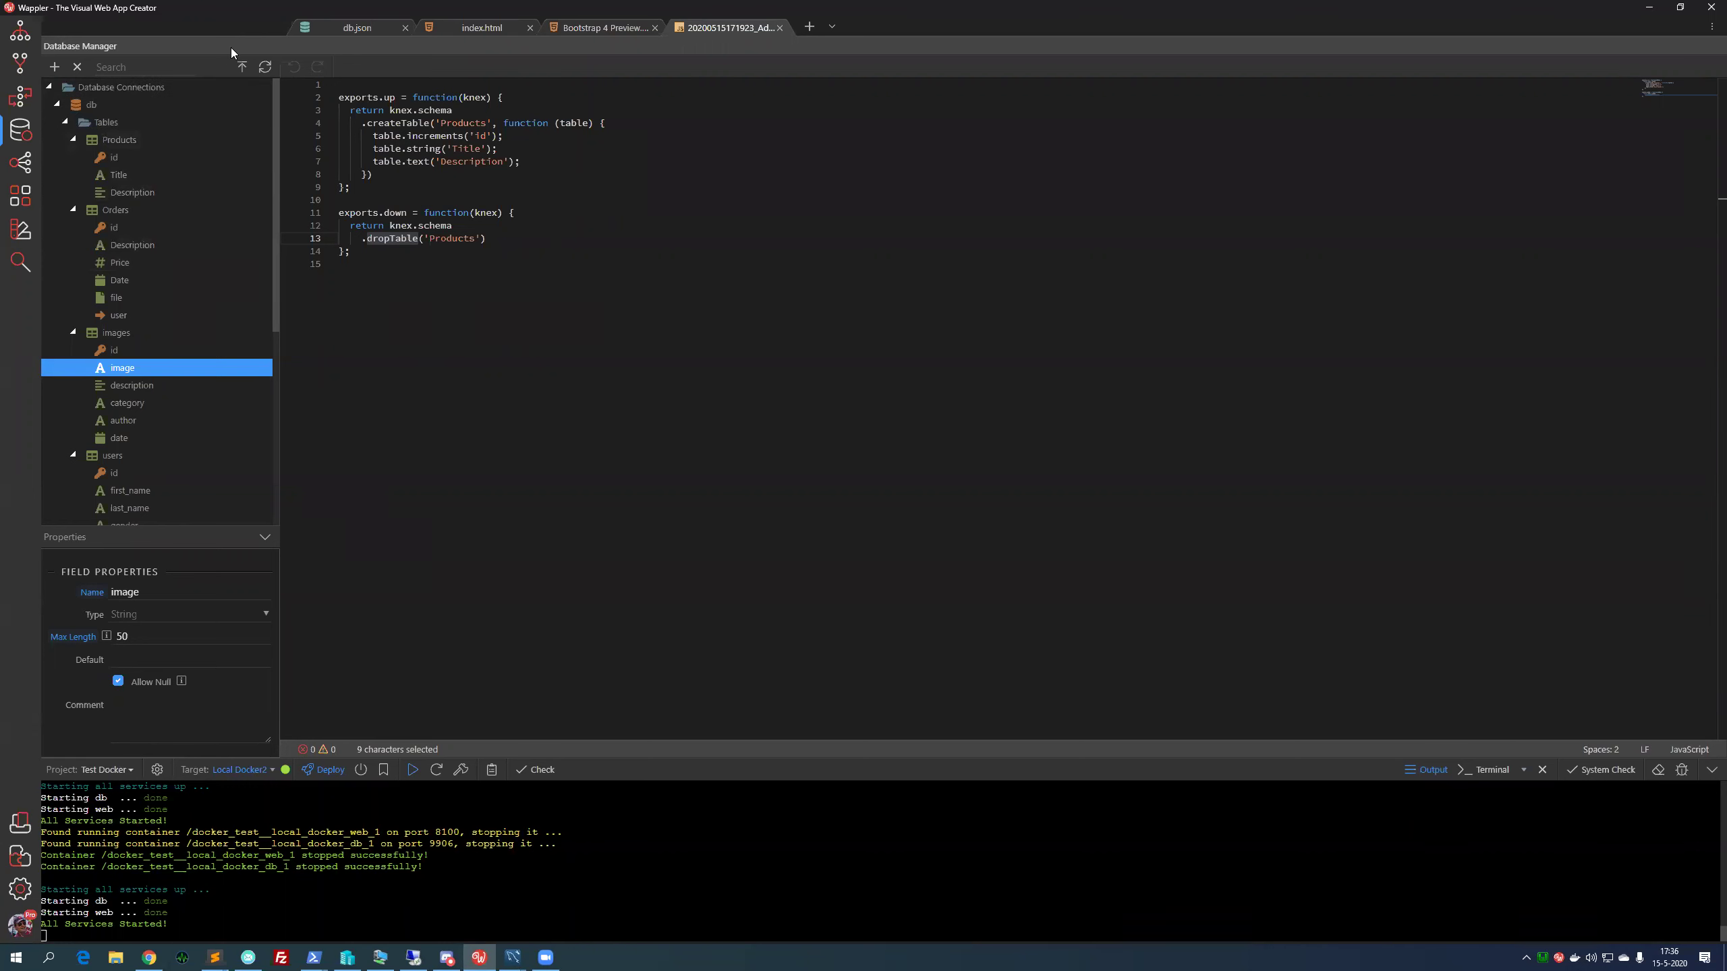
View the Products table properties and compare the id fields of Products, Orders and images
left_click(80, 139)
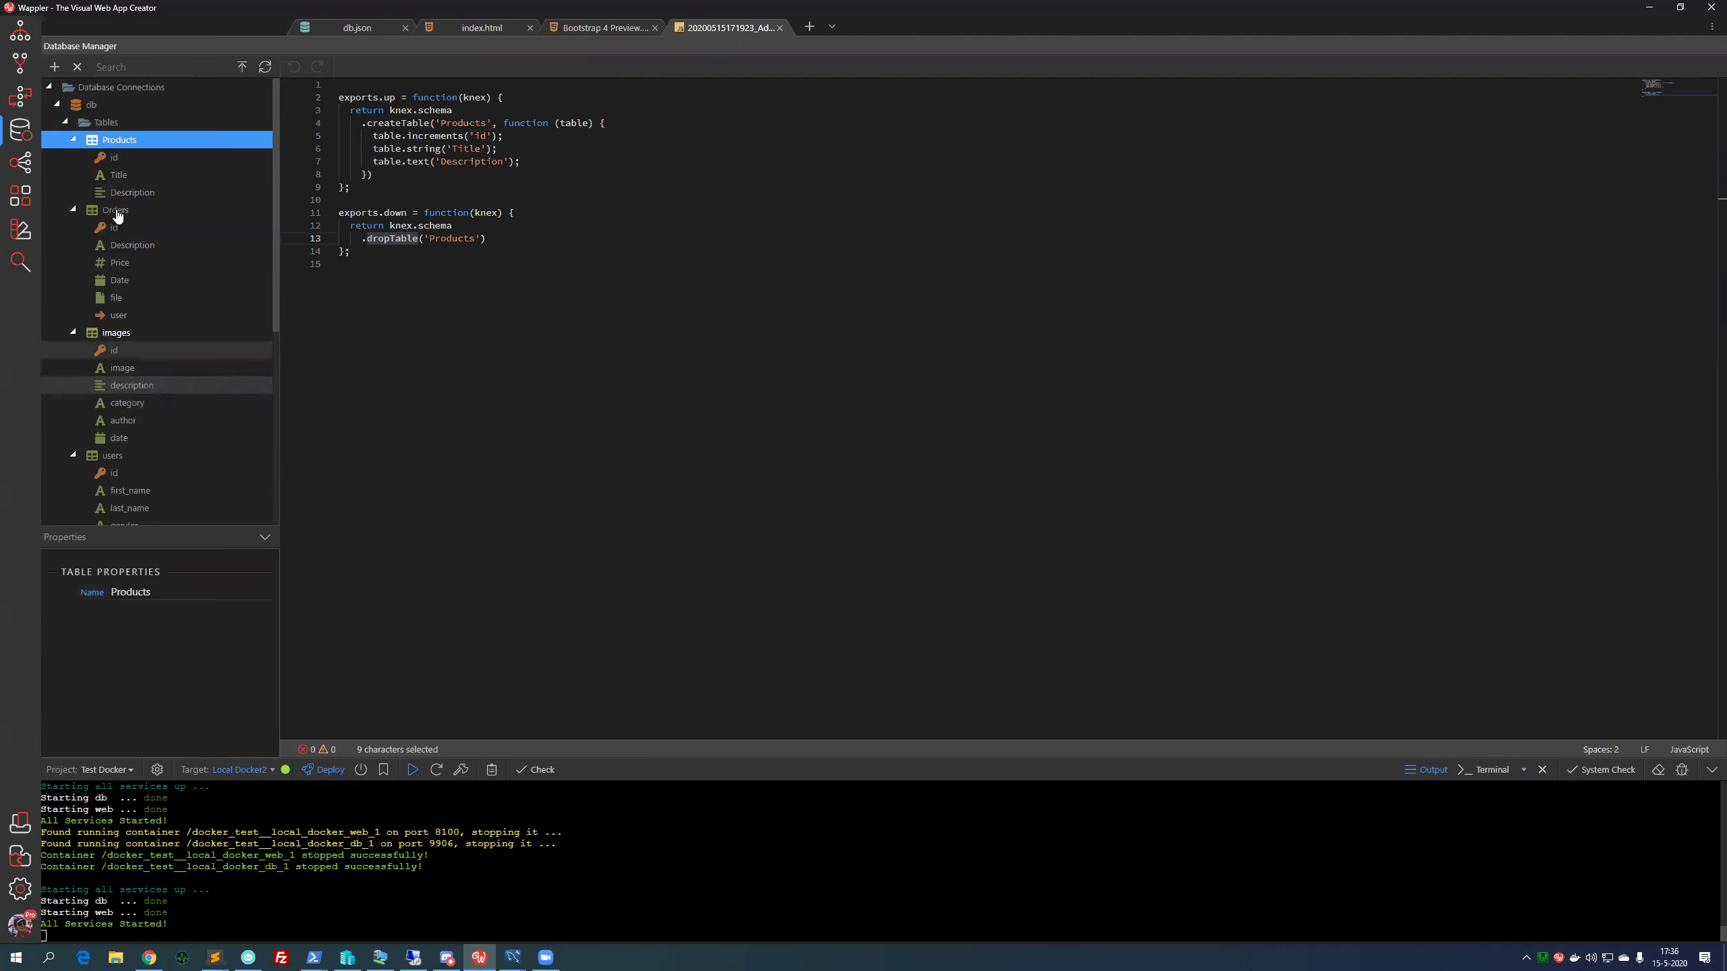
left_click(117, 160)
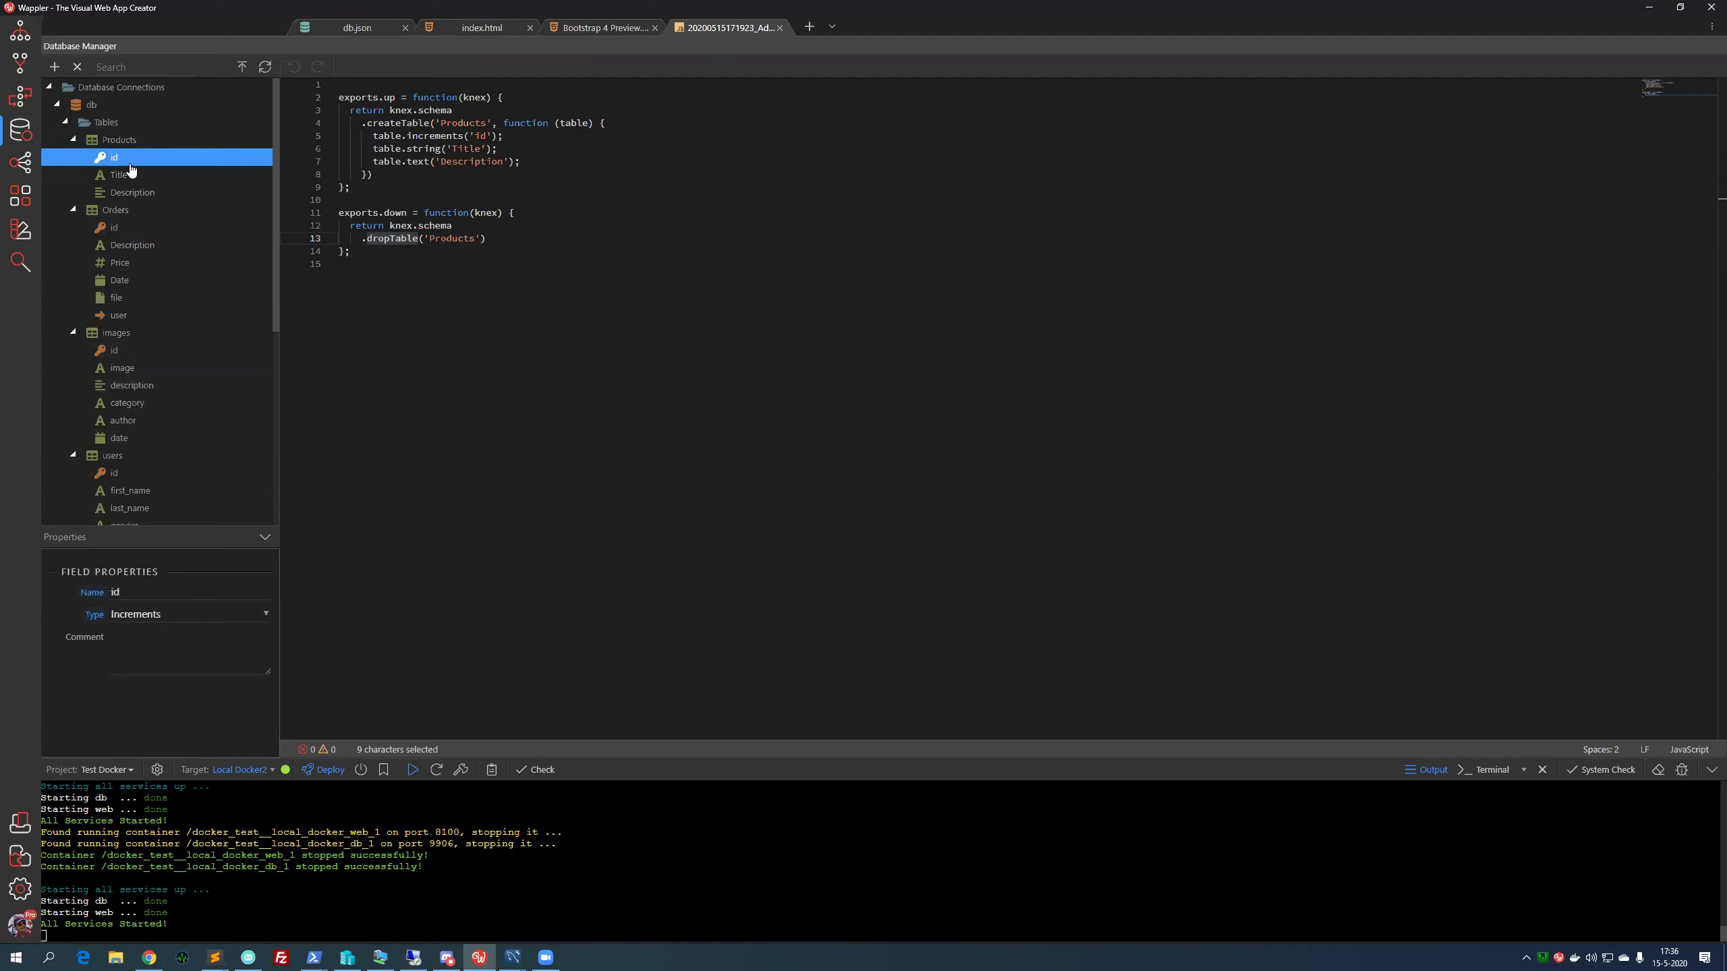
left_click(109, 230)
left_click(115, 350)
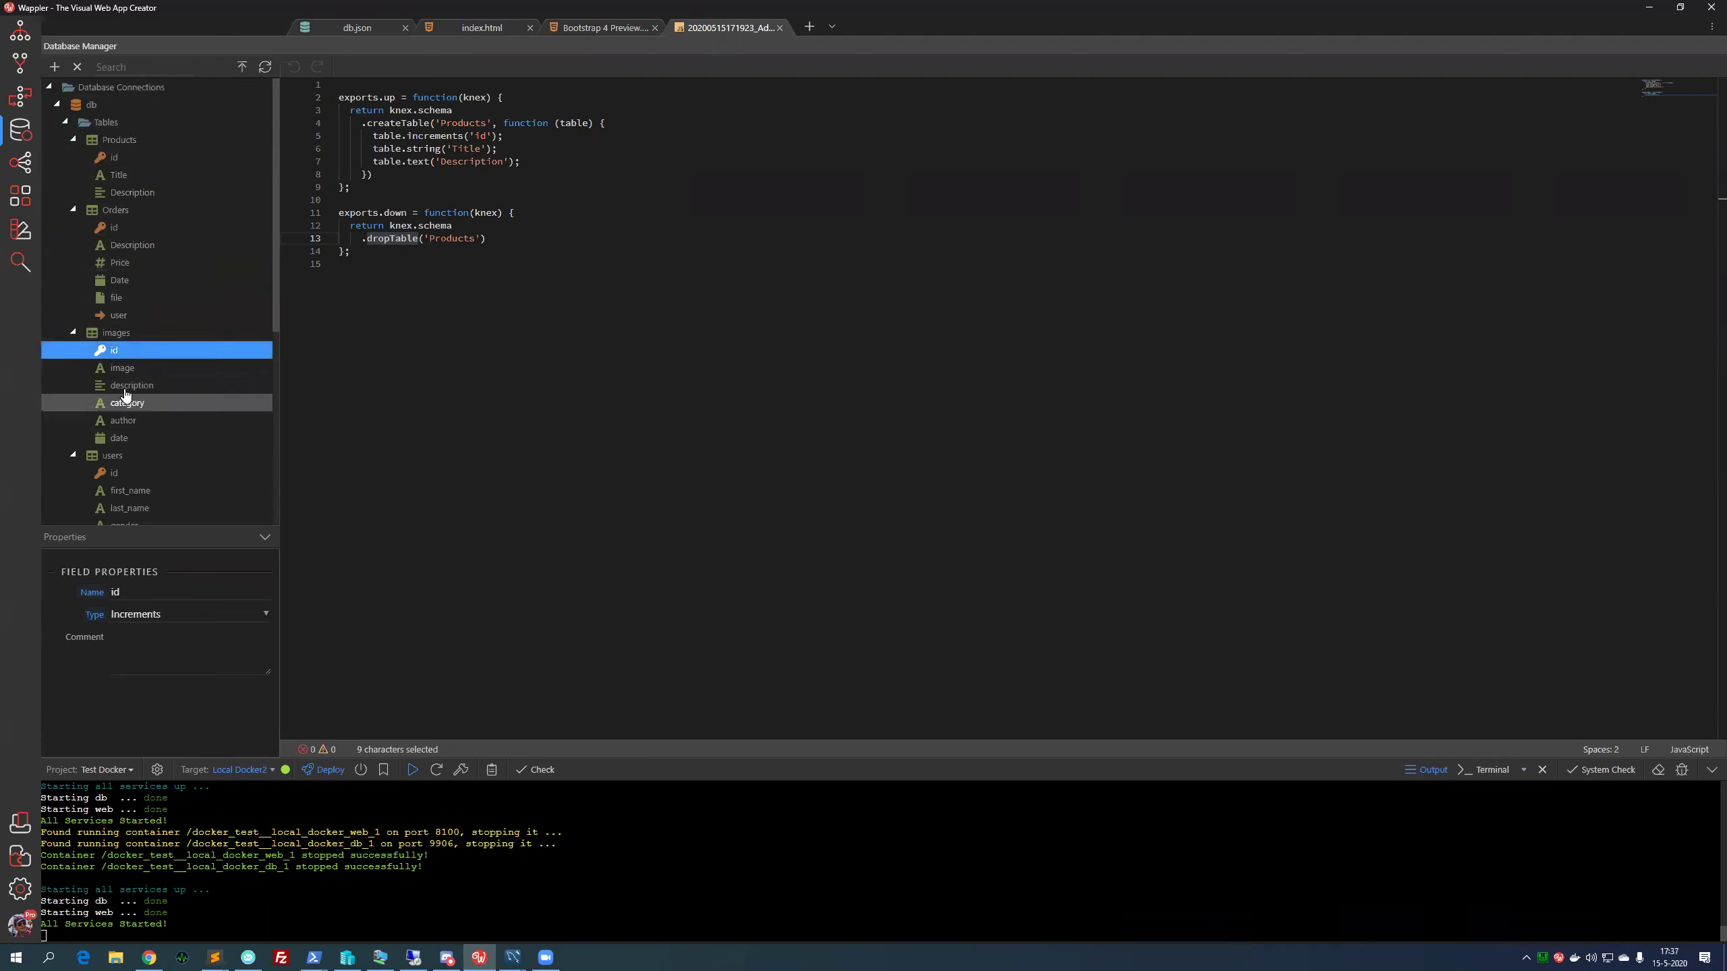
View the Orders table properties and examine the available data types for its Description field without changing the type
left_click(120, 211)
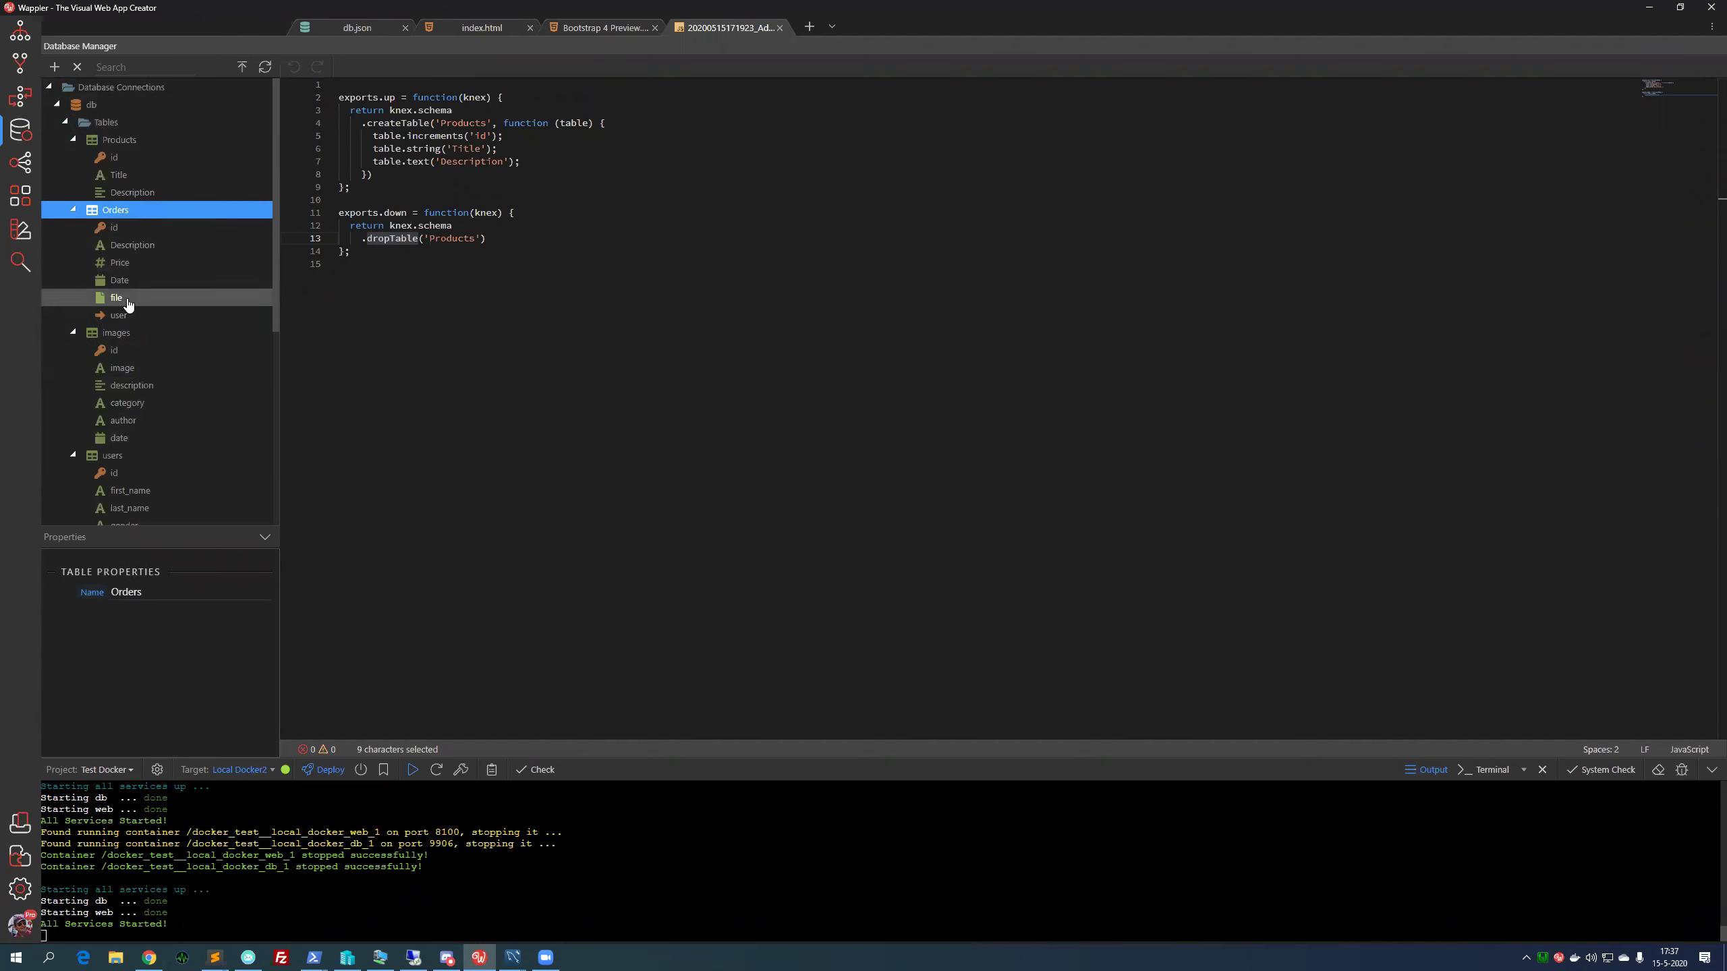
left_click(136, 246)
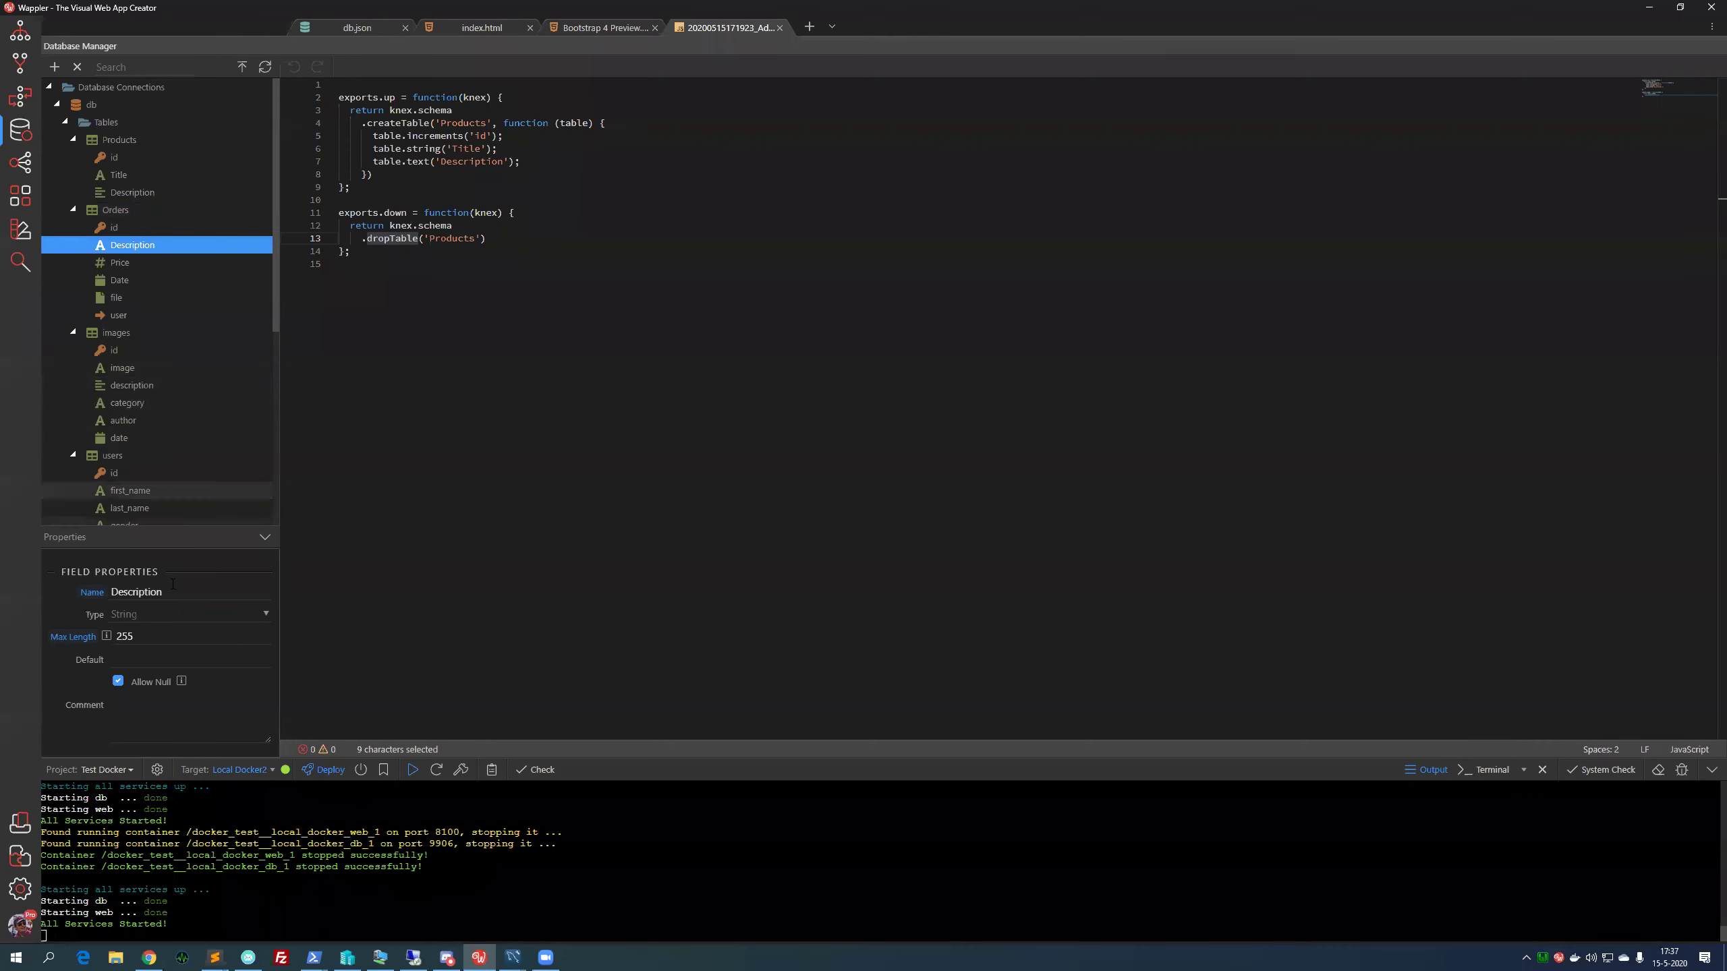
left_click(173, 617)
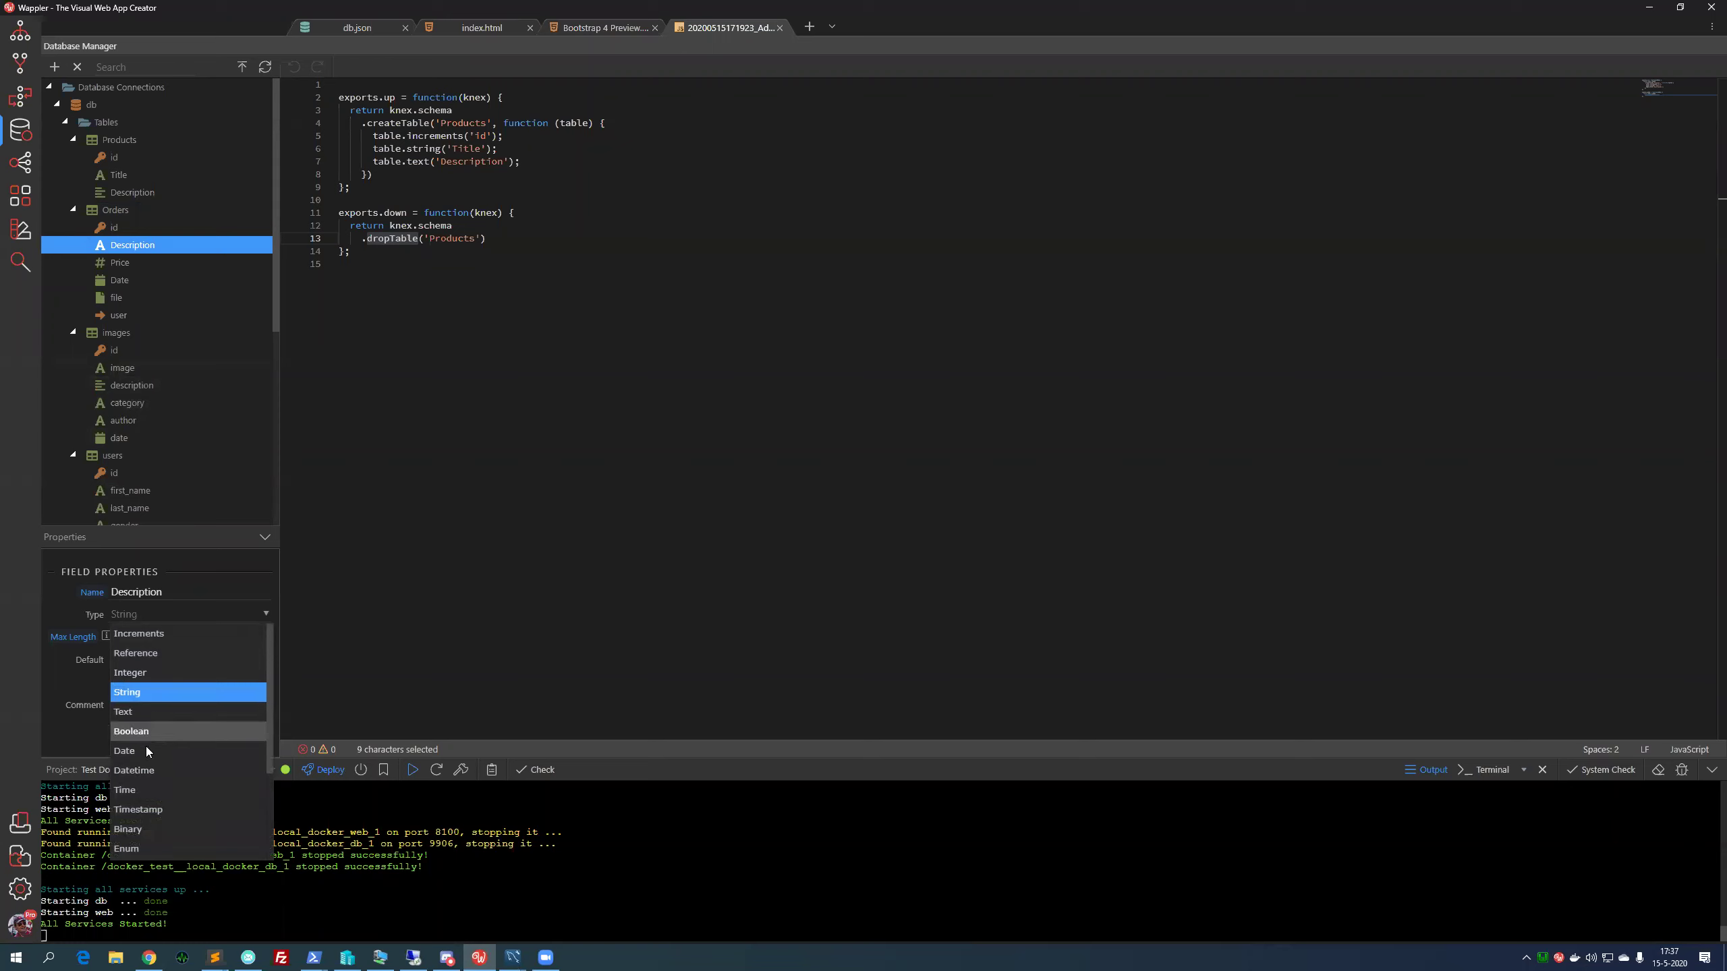
scroll(141, 756, "down", 3)
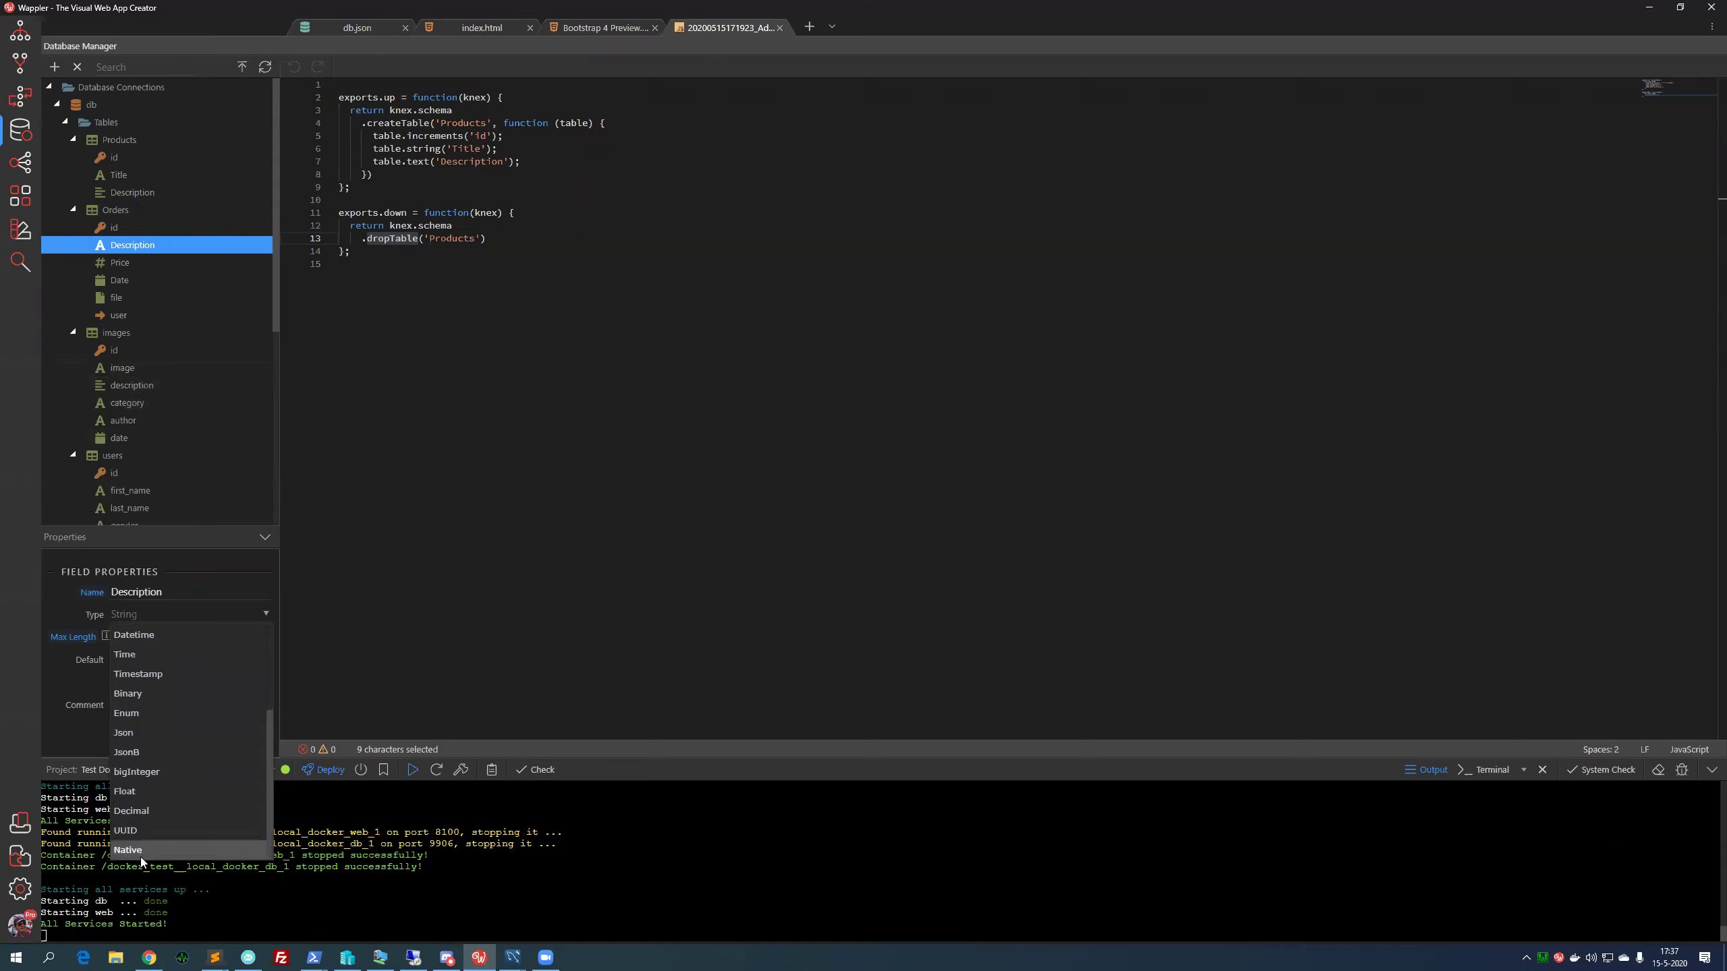
scroll(164, 835, "up", 3)
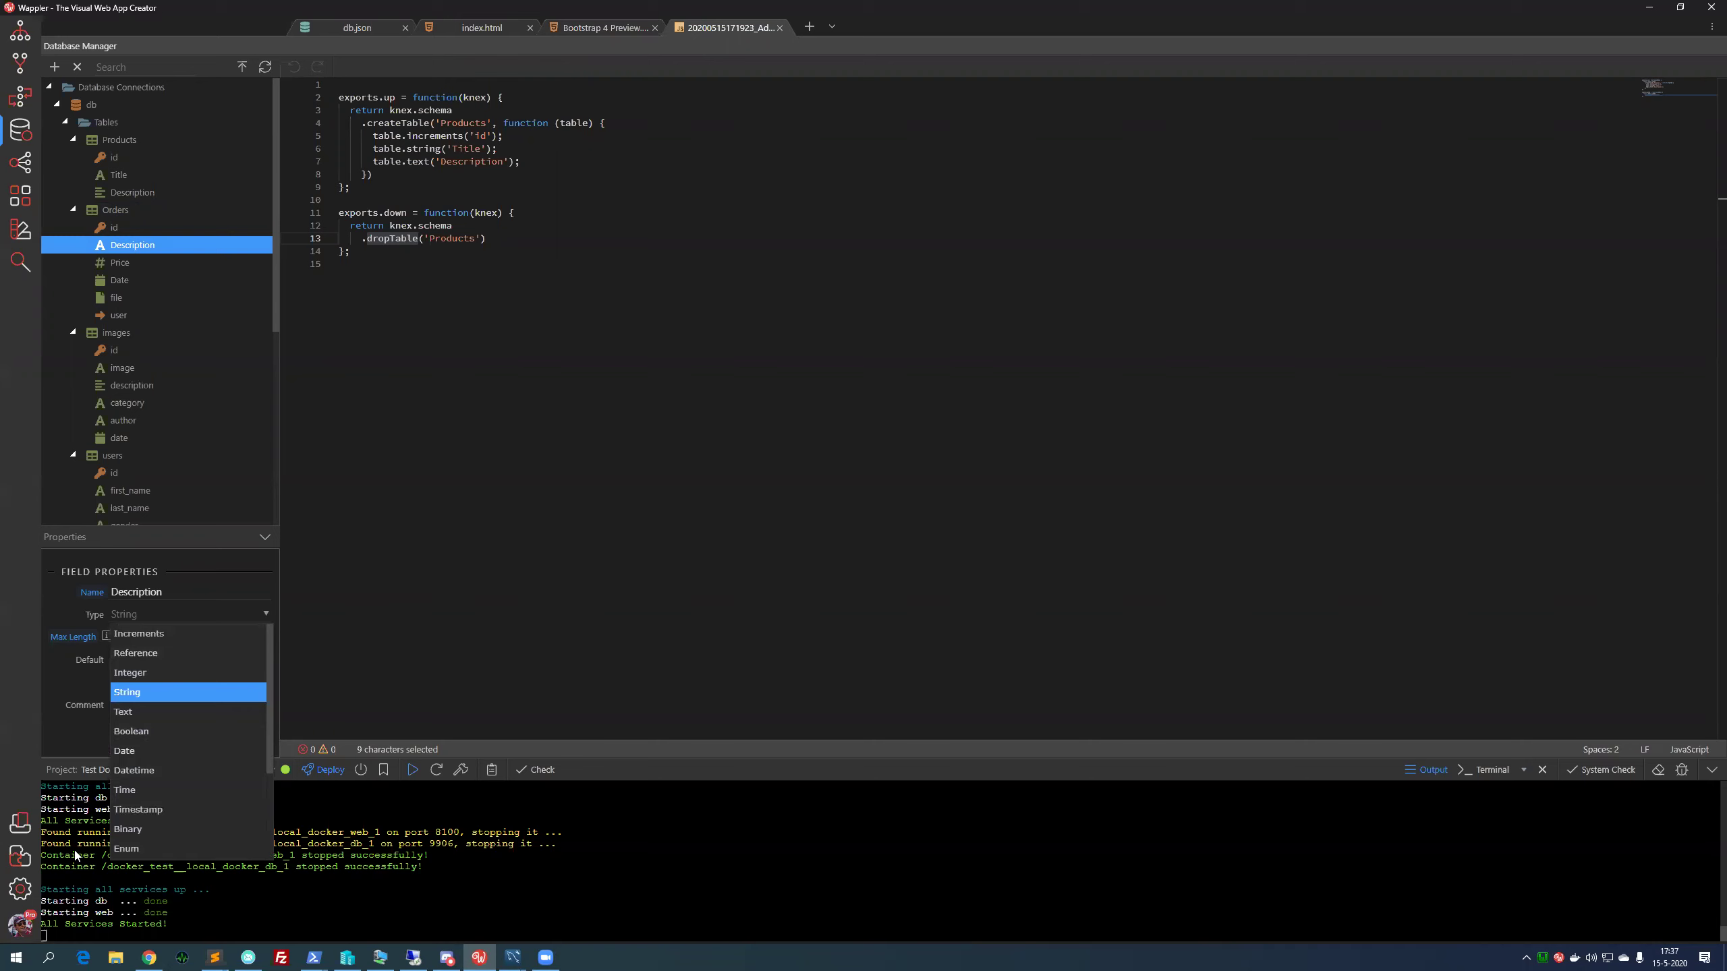
left_click(70, 750)
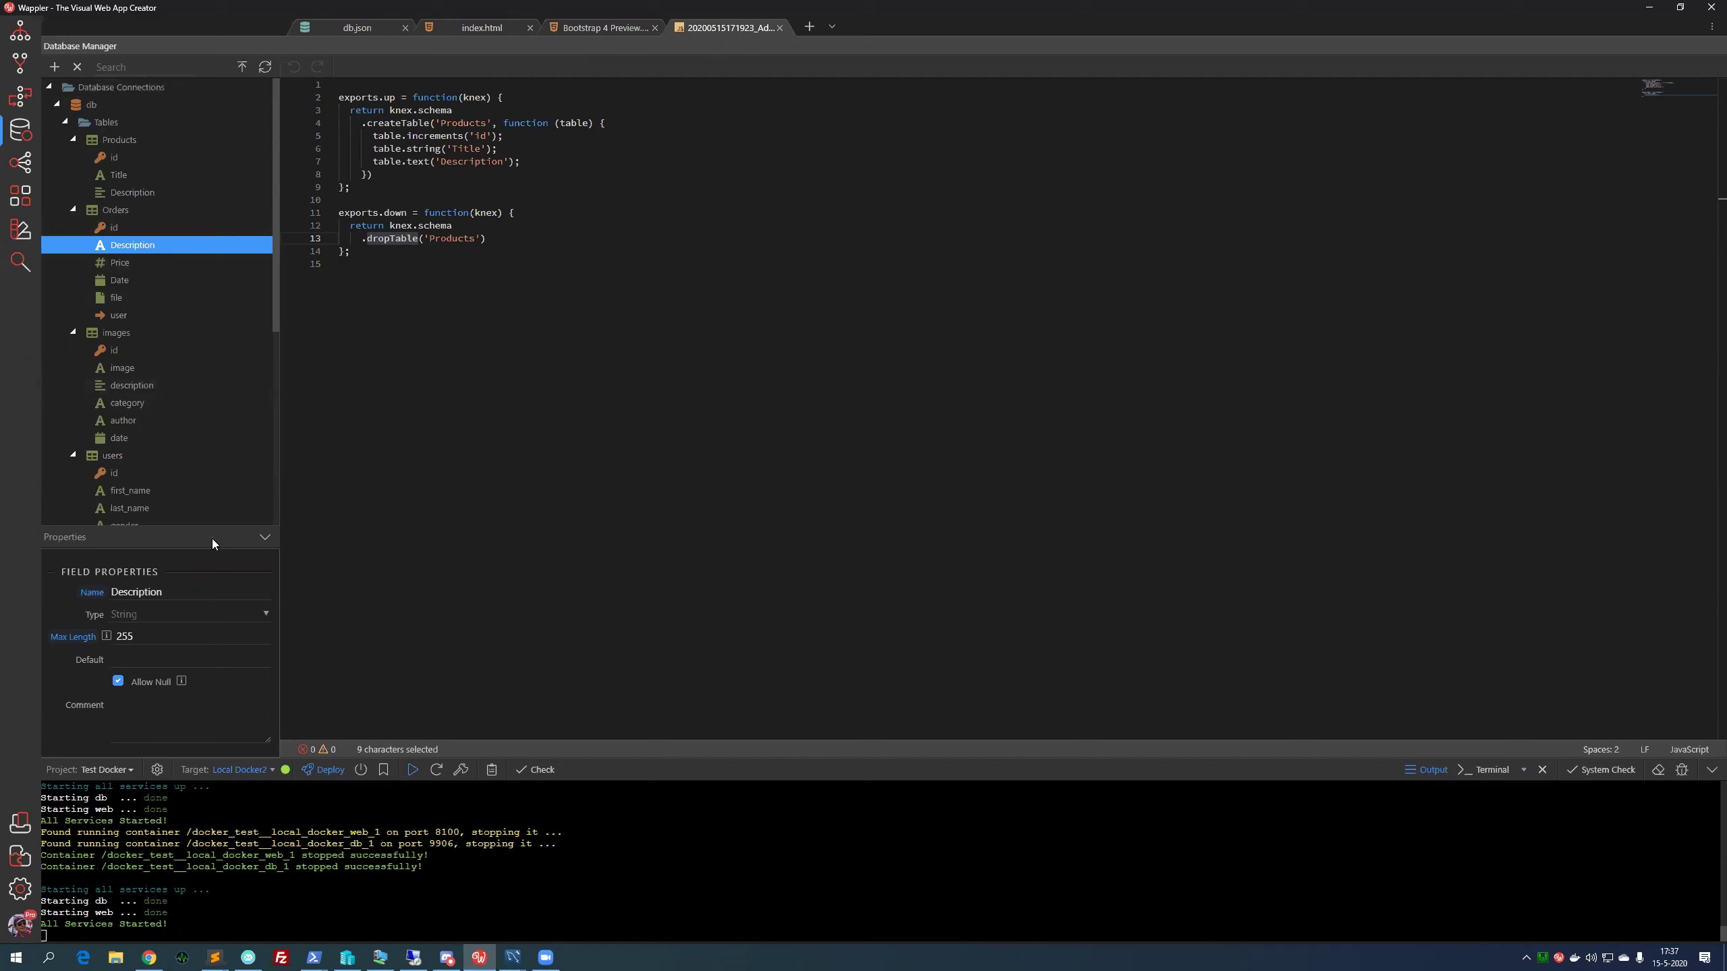
View the id field and table properties of images, and select the Changes list of the db connection
left_click(126, 350)
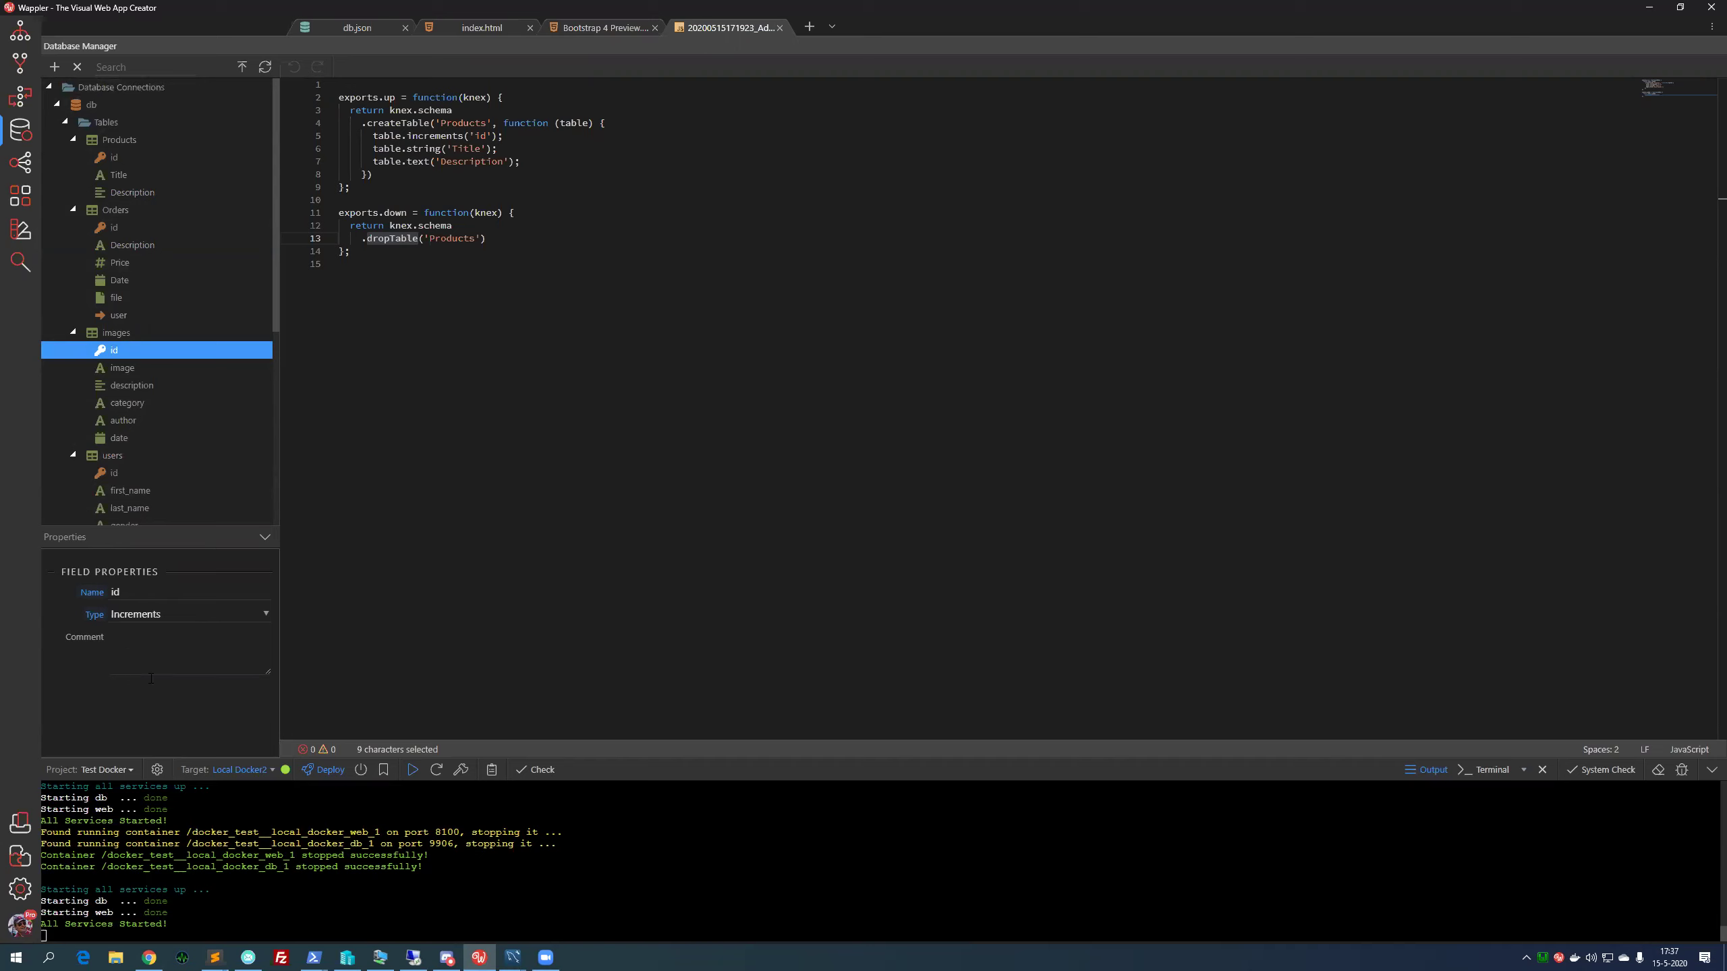
left_click(117, 332)
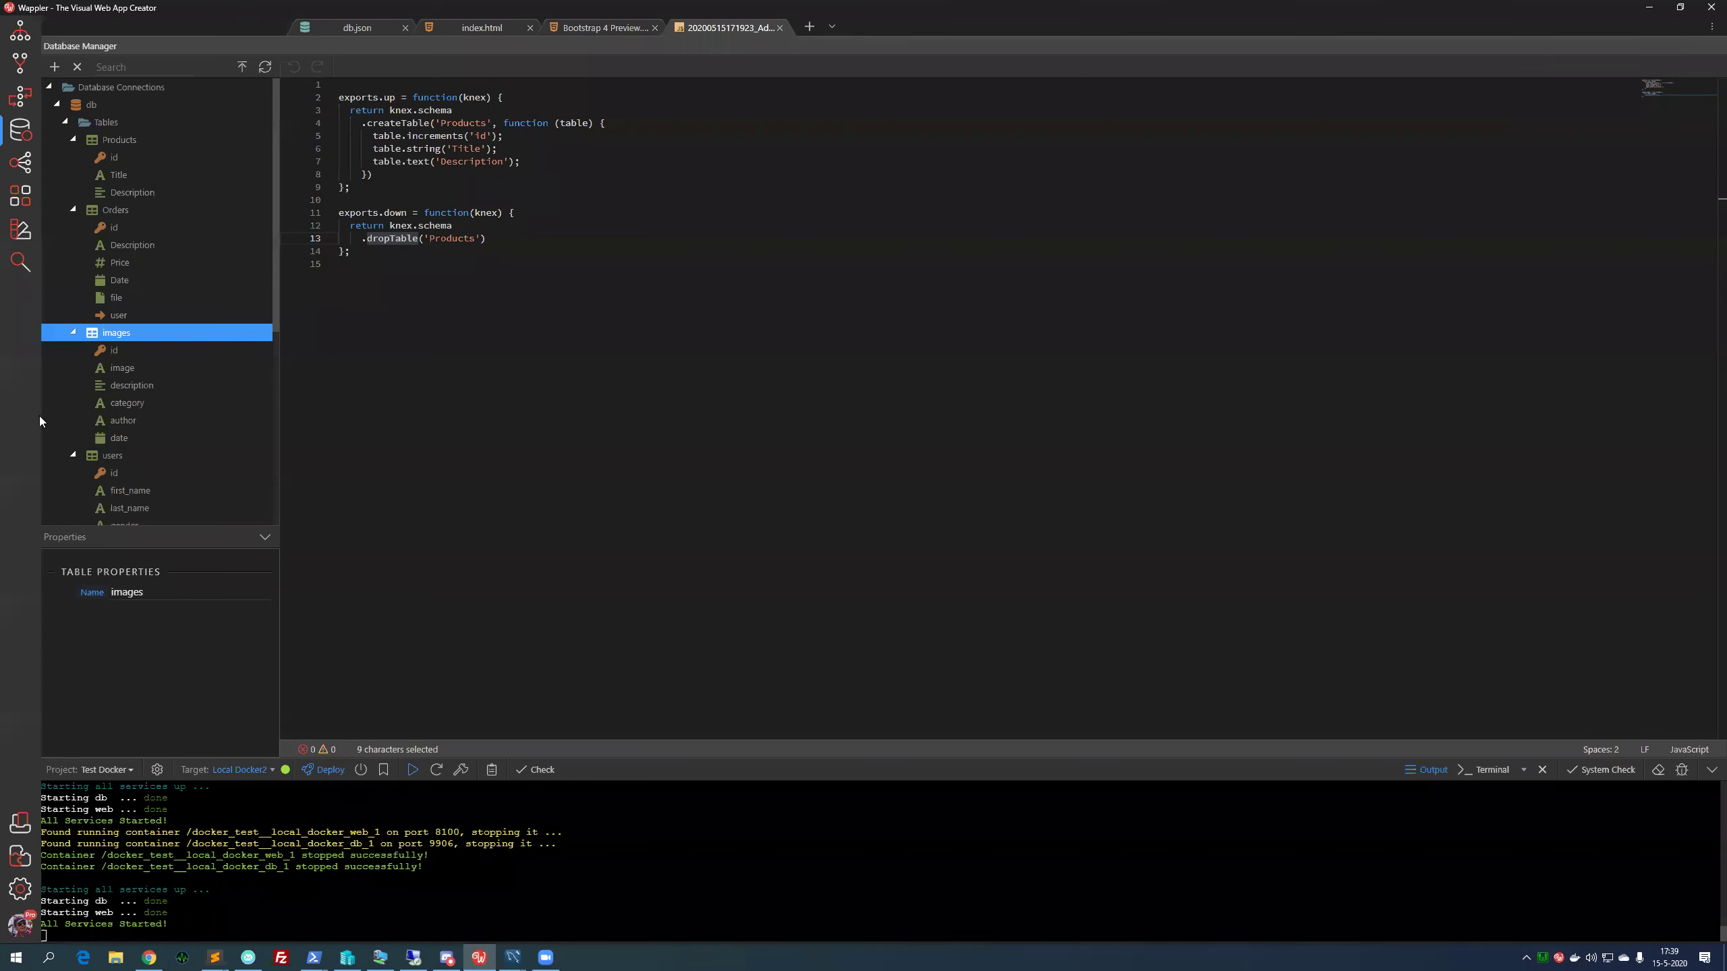
scroll(95, 463, "down", 4)
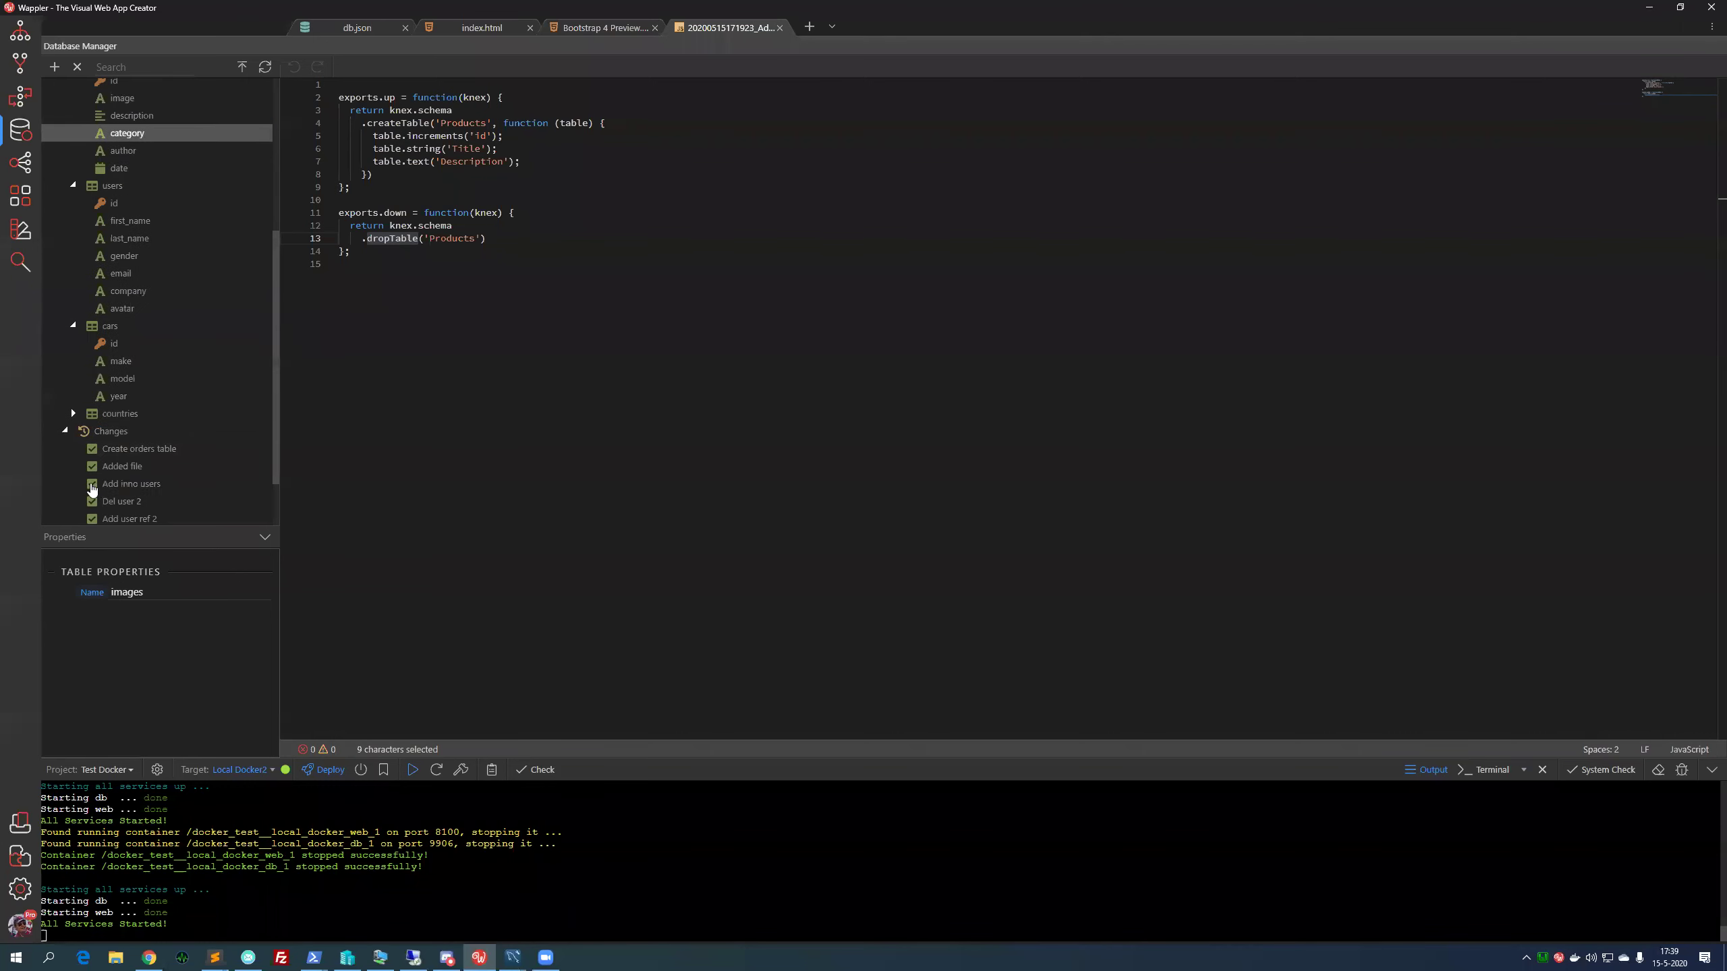
left_click(111, 434)
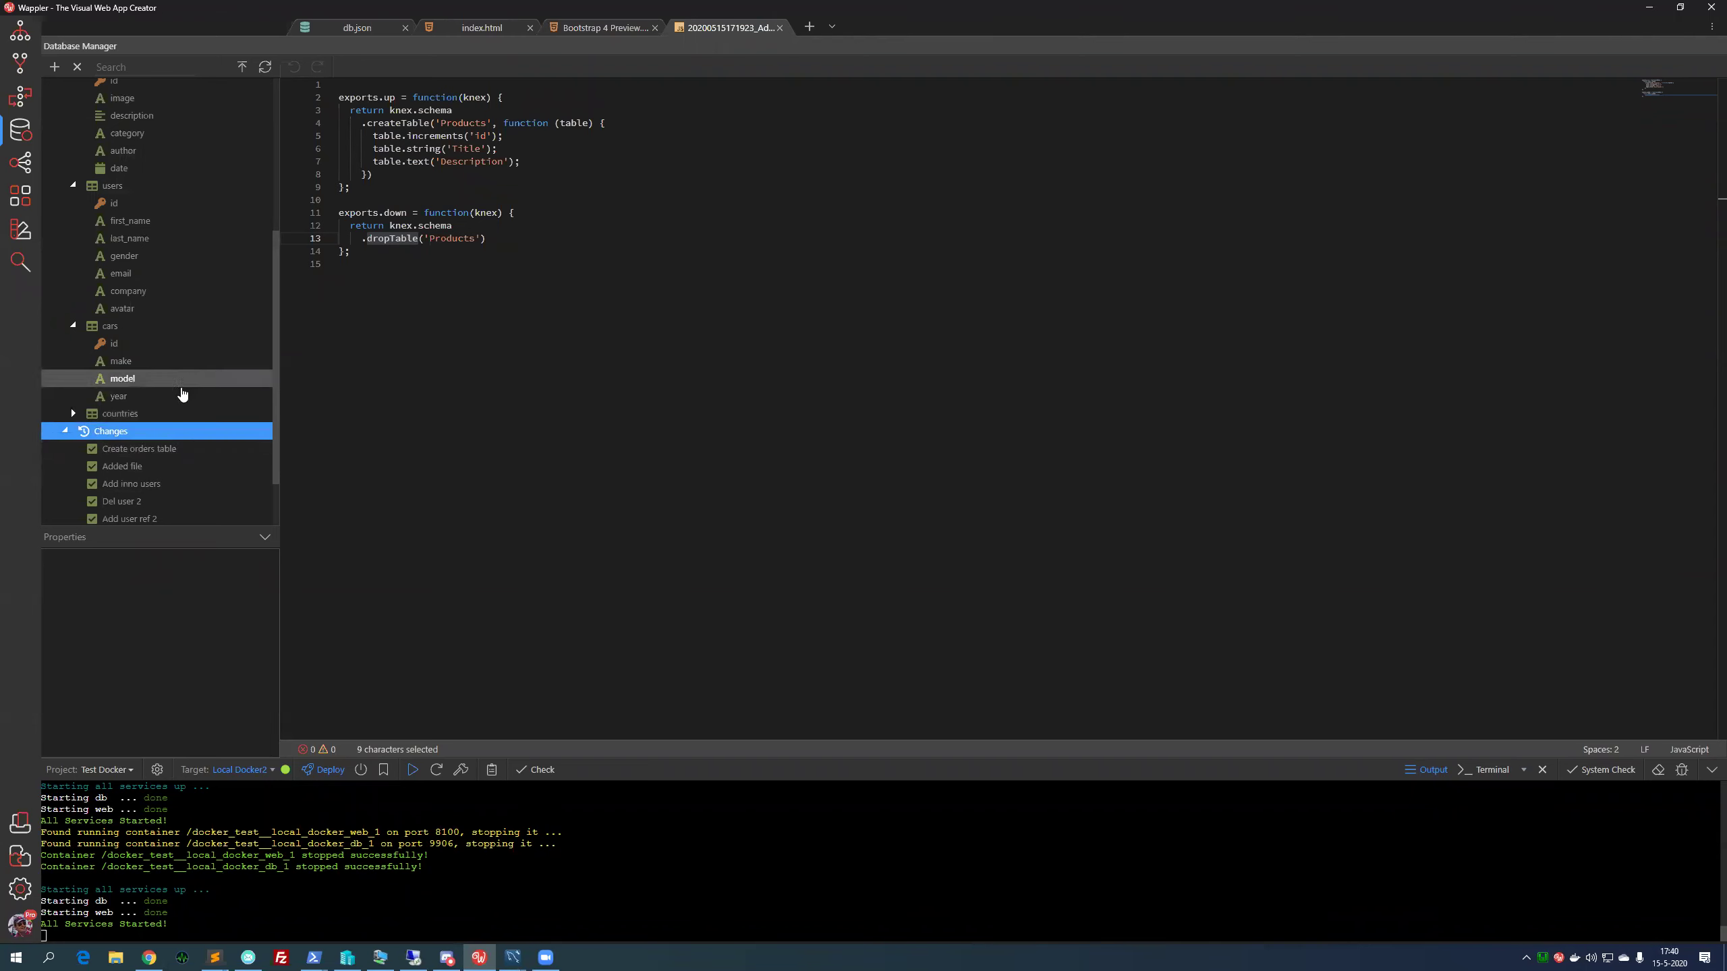
Look through the database's table structure and its recorded changes, and select the Seeds entry
scroll(181, 408, "up", 4)
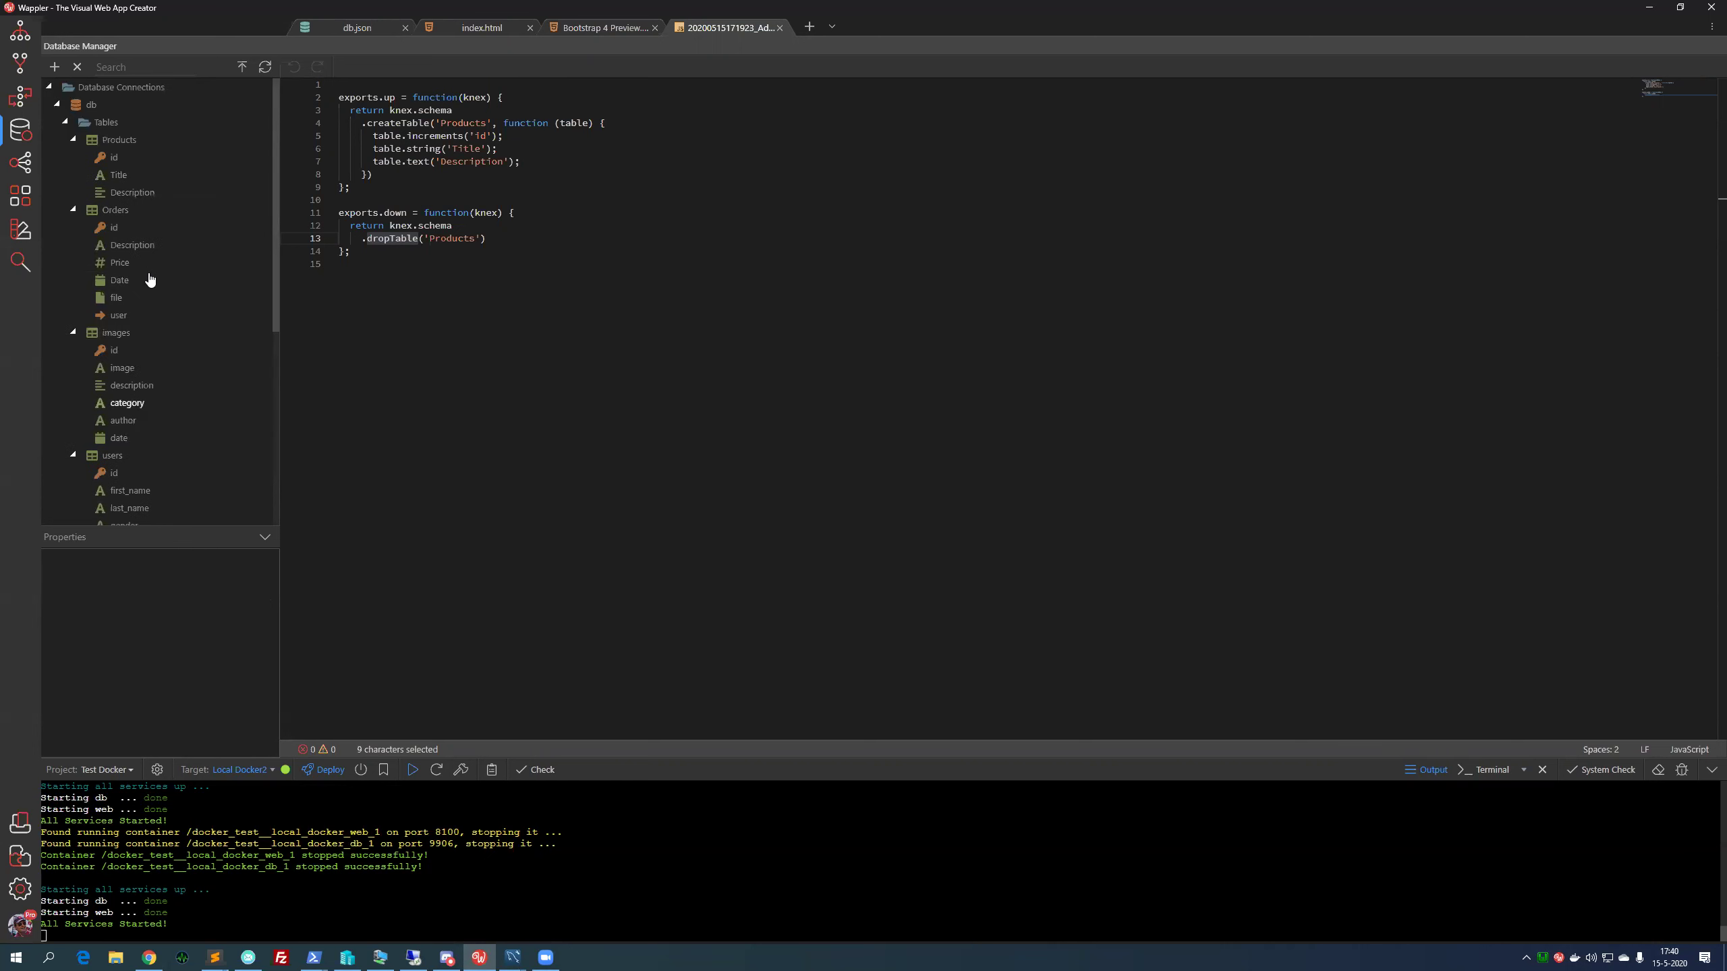
scroll(166, 443, "down", 1)
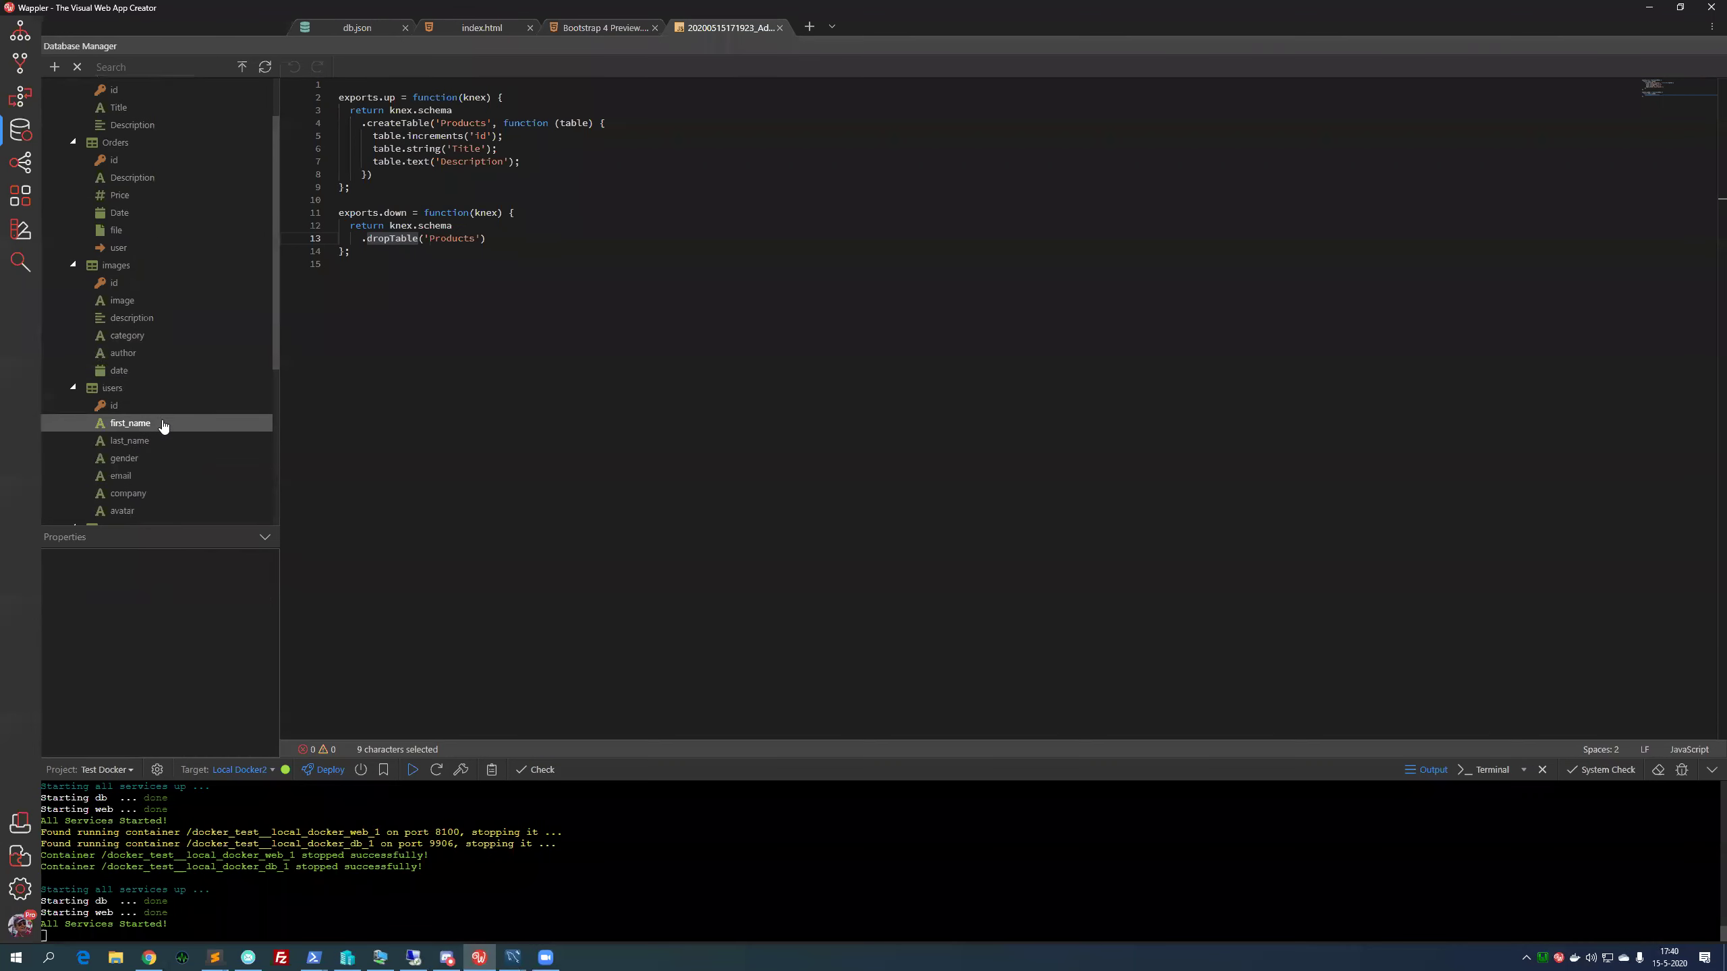
scroll(163, 424, "down", 3)
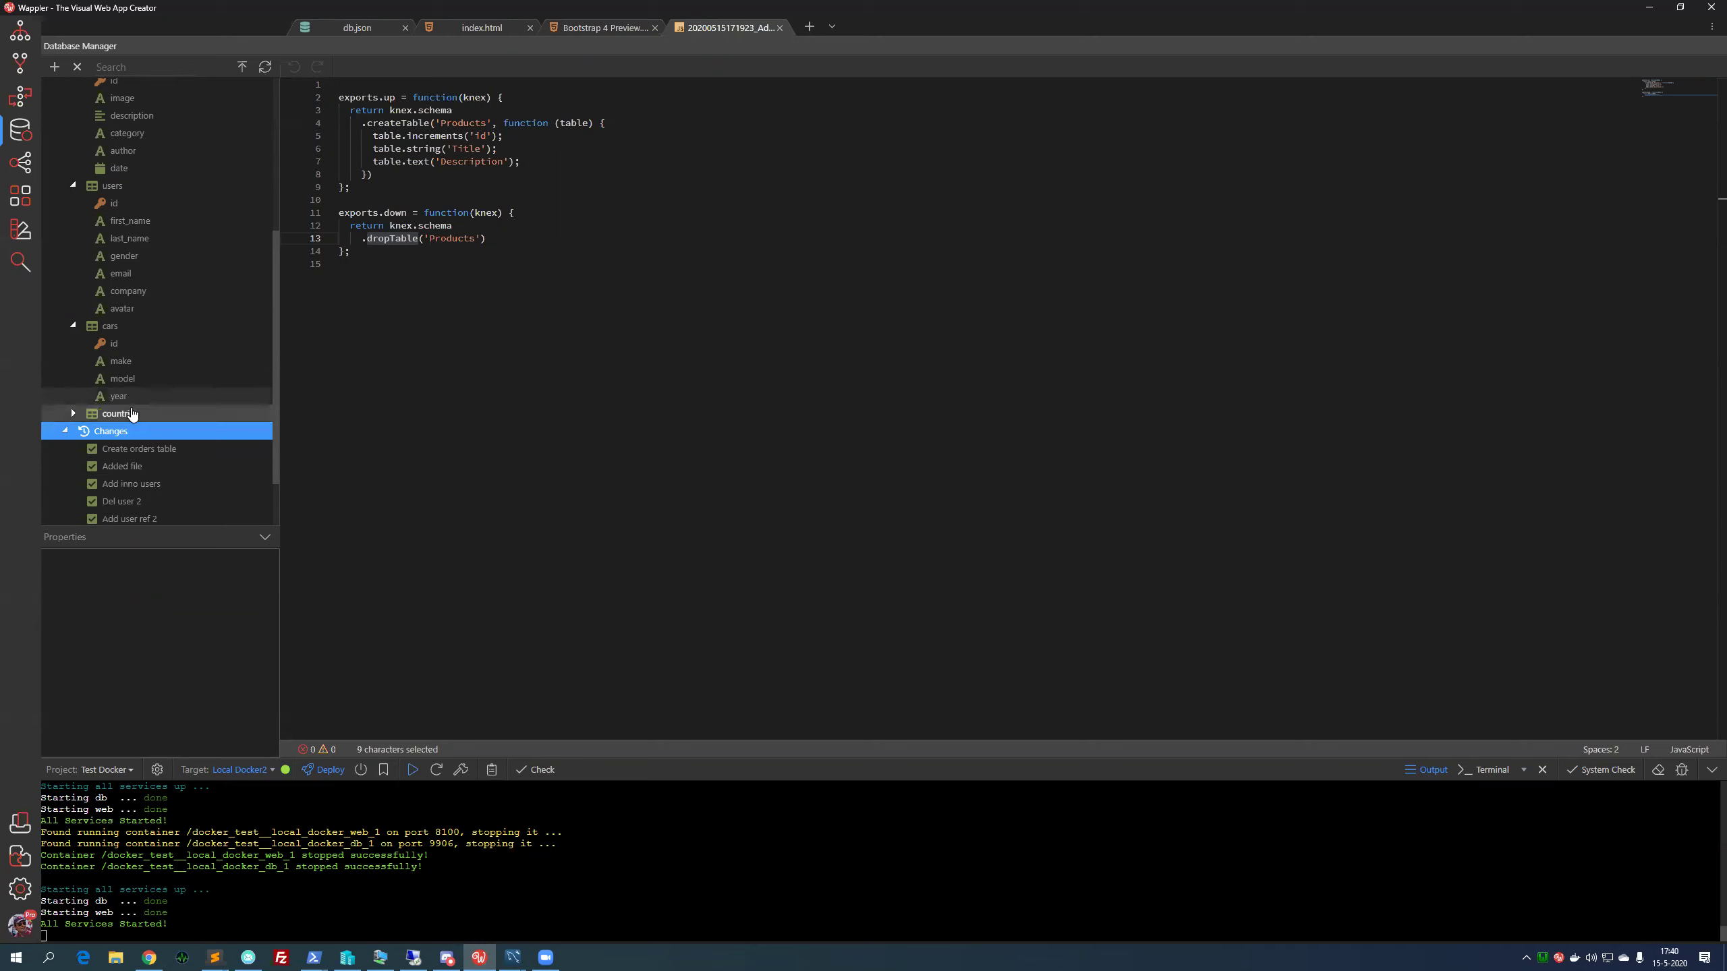
scroll(133, 416, "up", 1)
scroll(133, 416, "up", 3)
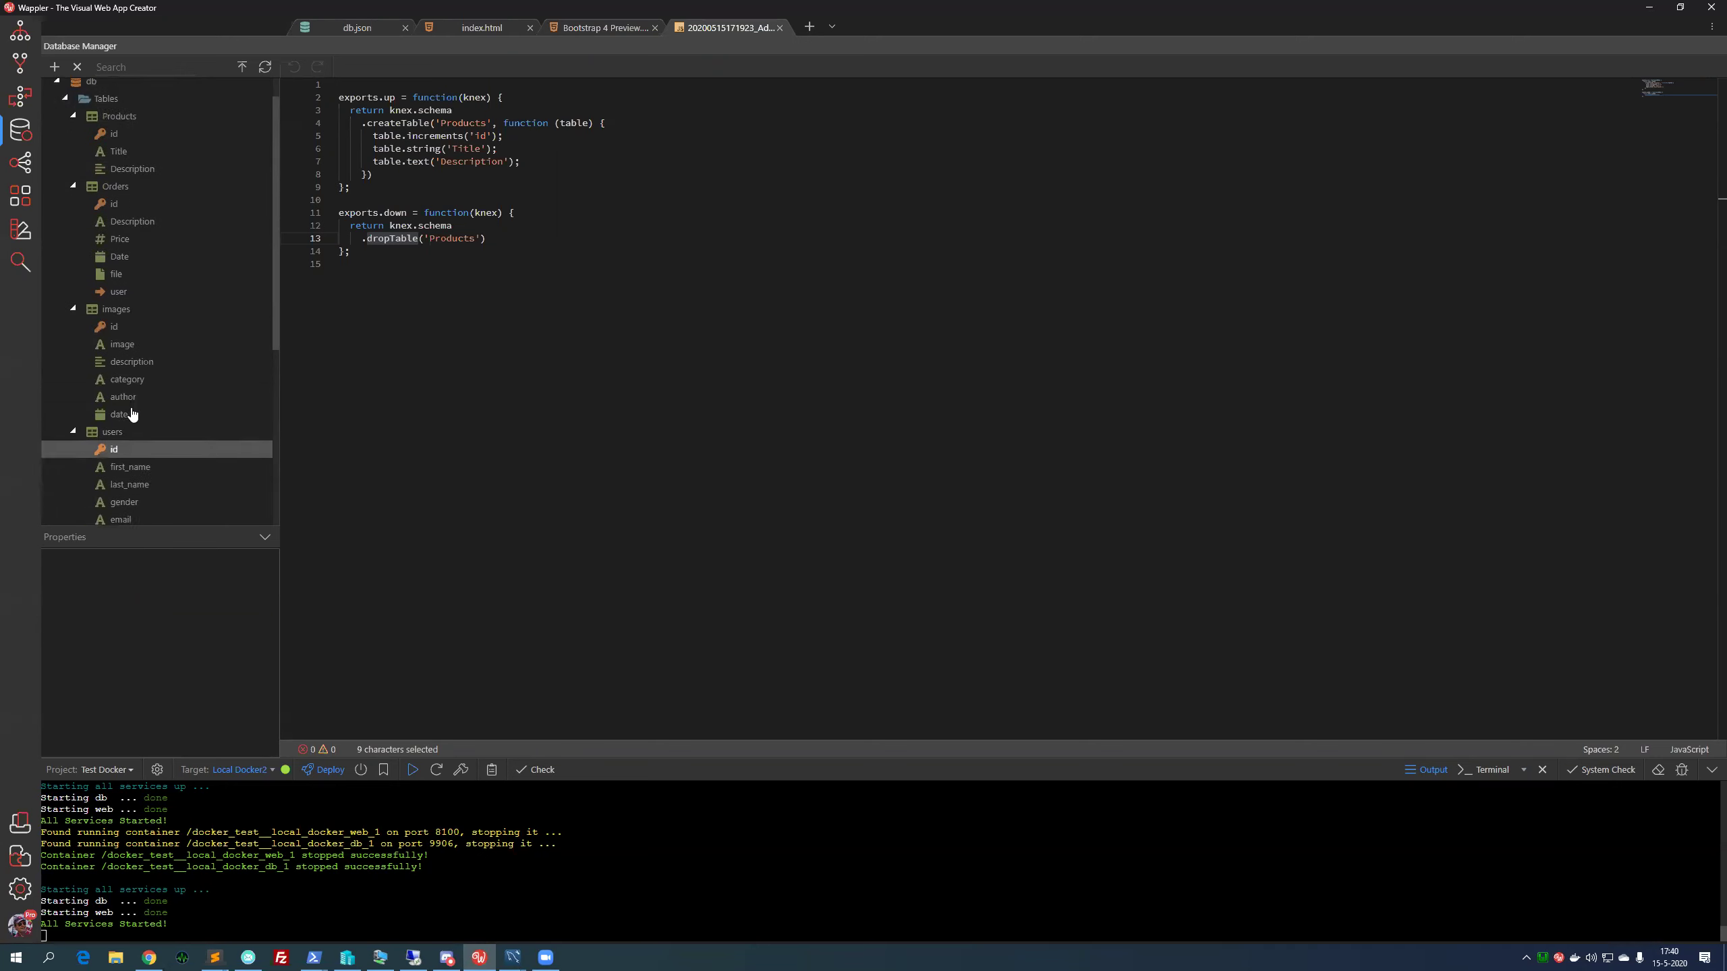
scroll(134, 422, "down", 1)
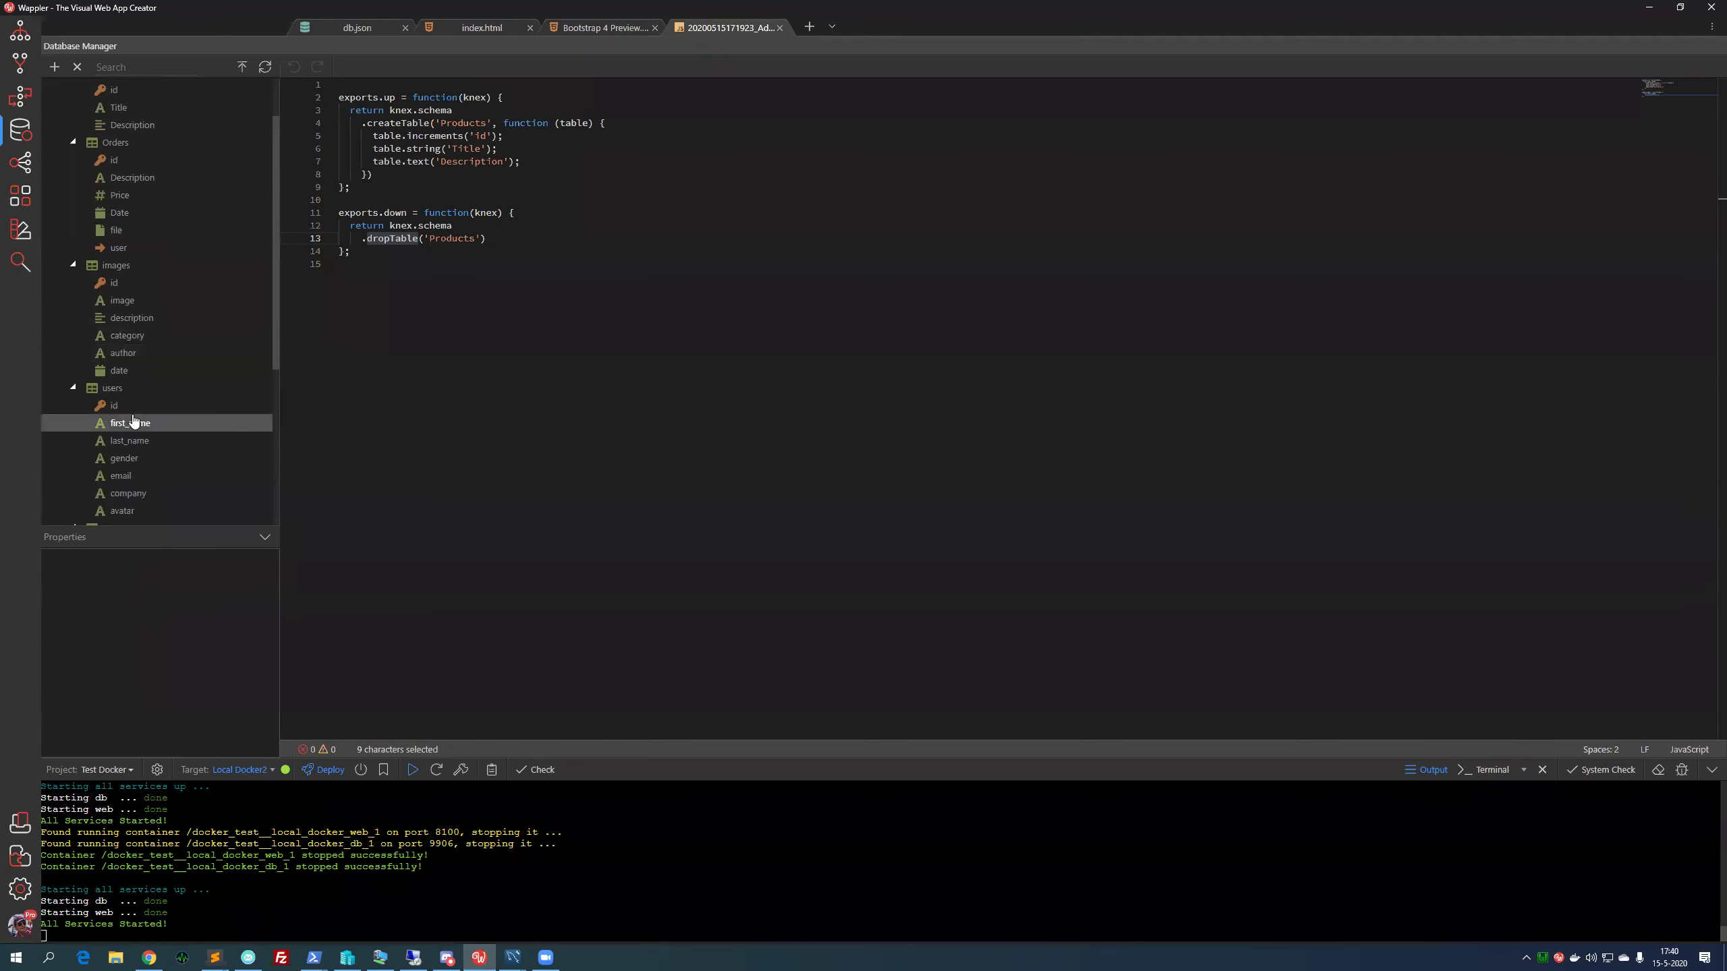
scroll(136, 417, "down", 2)
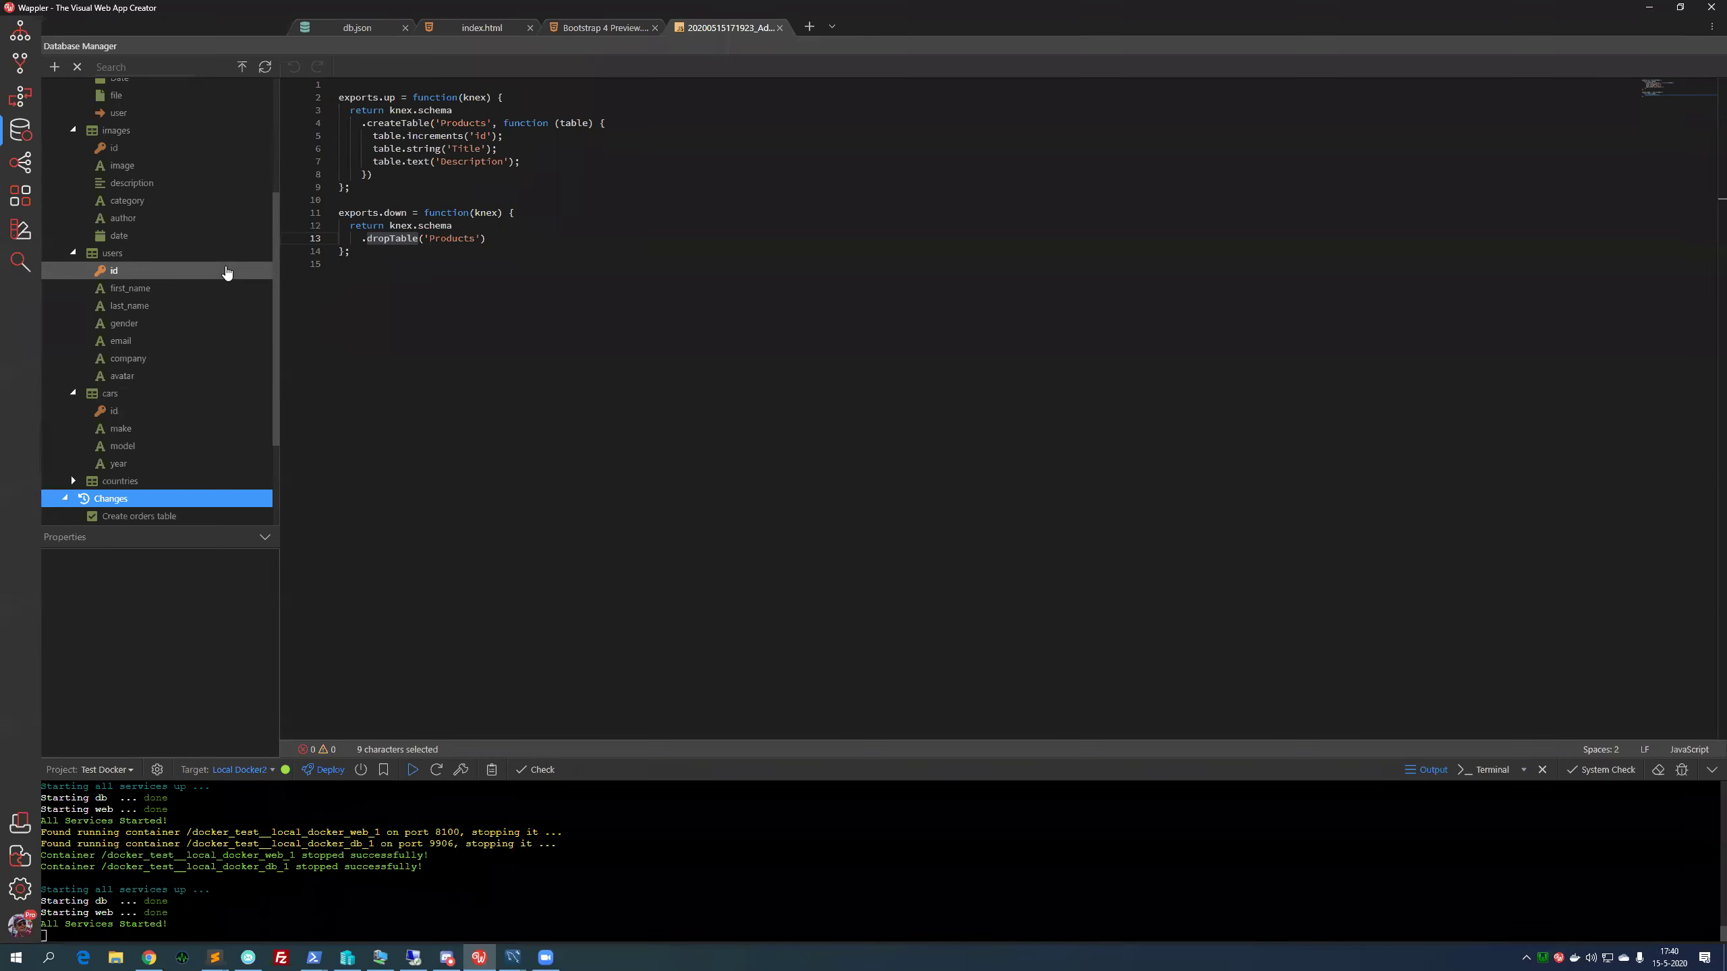
scroll(228, 299, "up", 2)
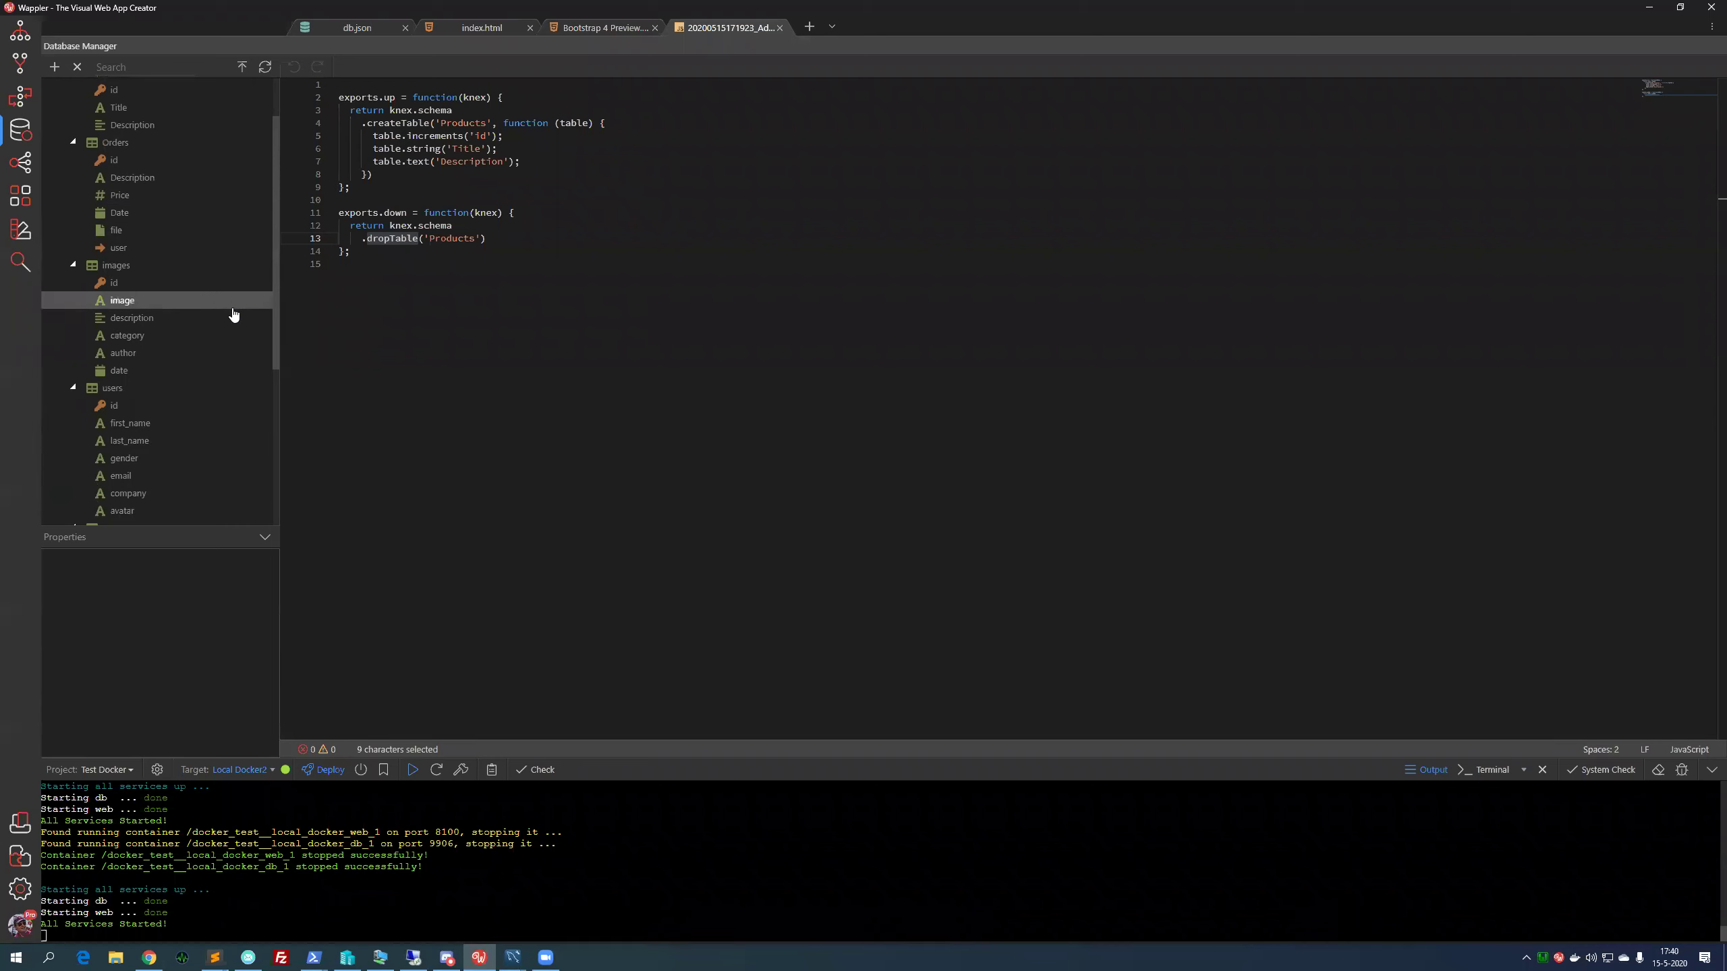
scroll(234, 315, "up", 1)
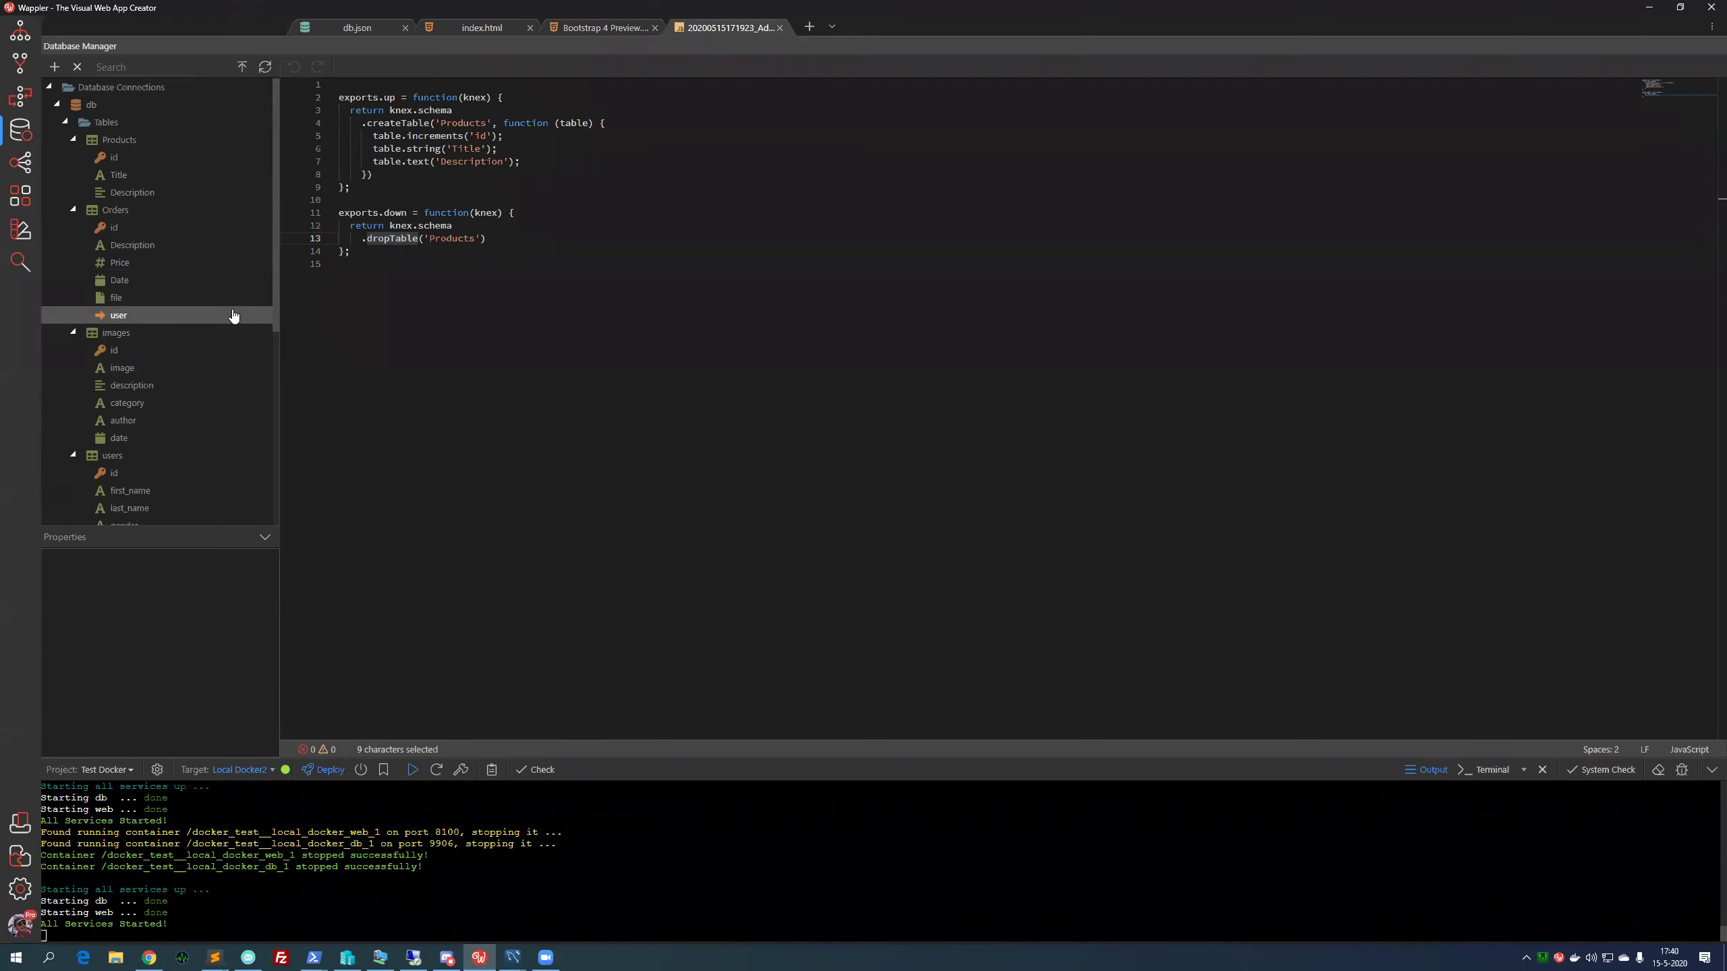
scroll(228, 340, "down", 4)
scroll(218, 372, "down", 1)
scroll(218, 372, "up", 3)
scroll(218, 372, "down", 2)
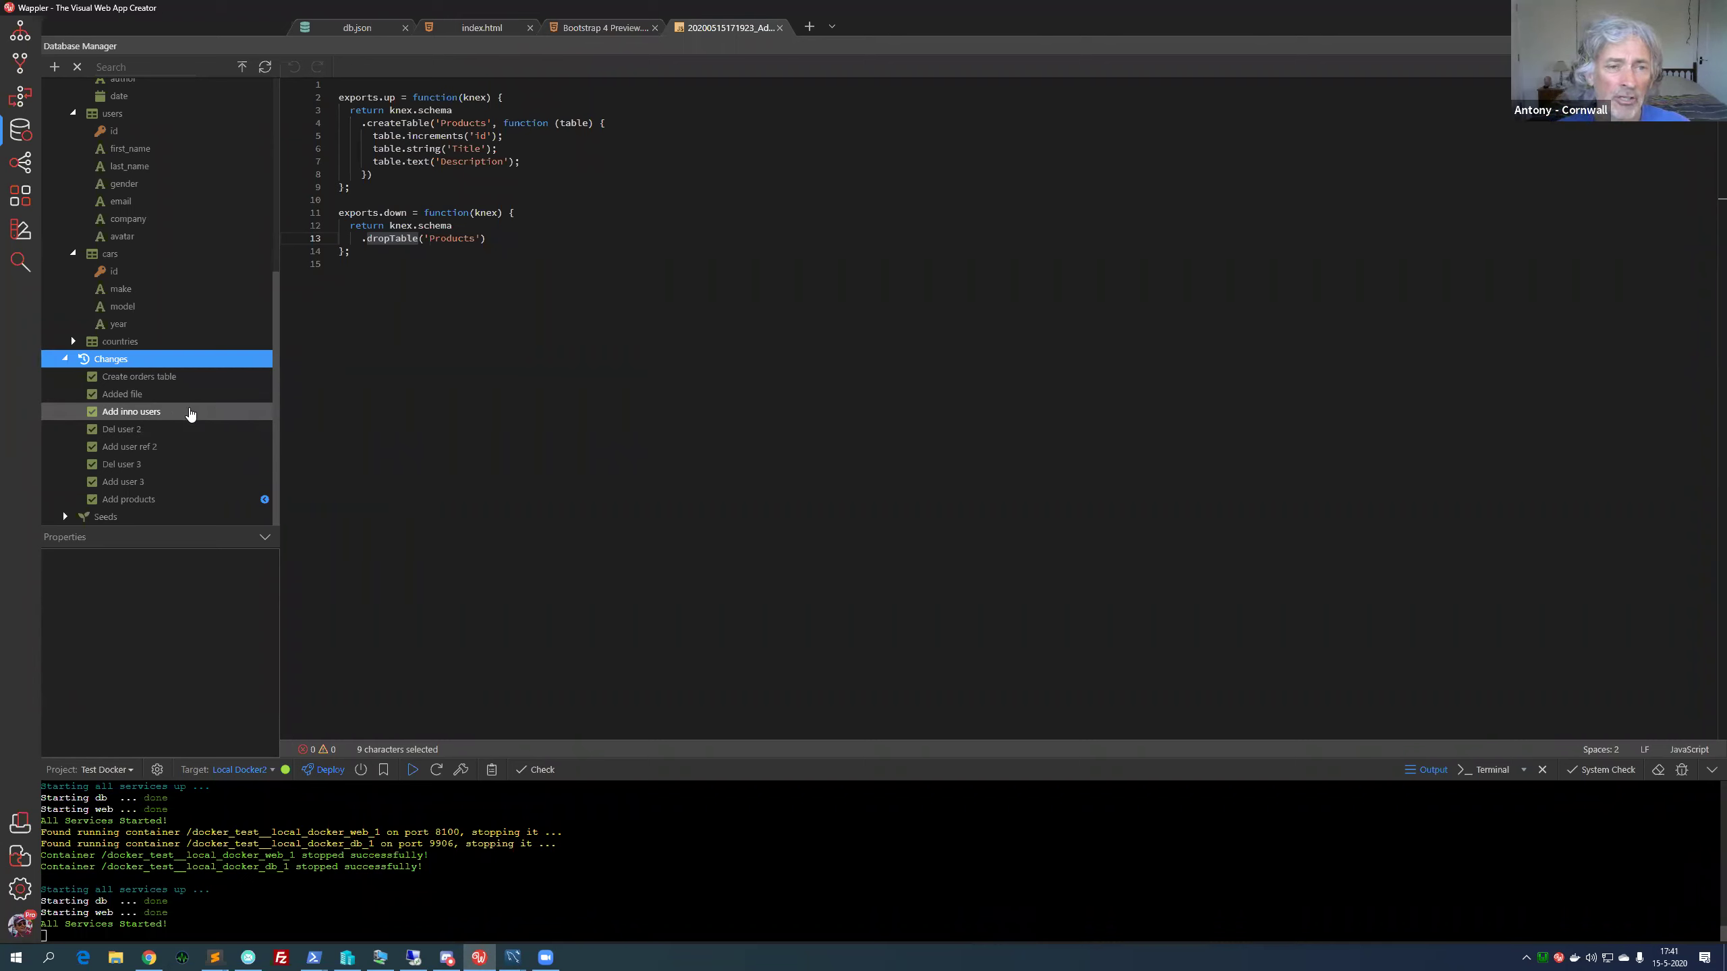
left_click(147, 519)
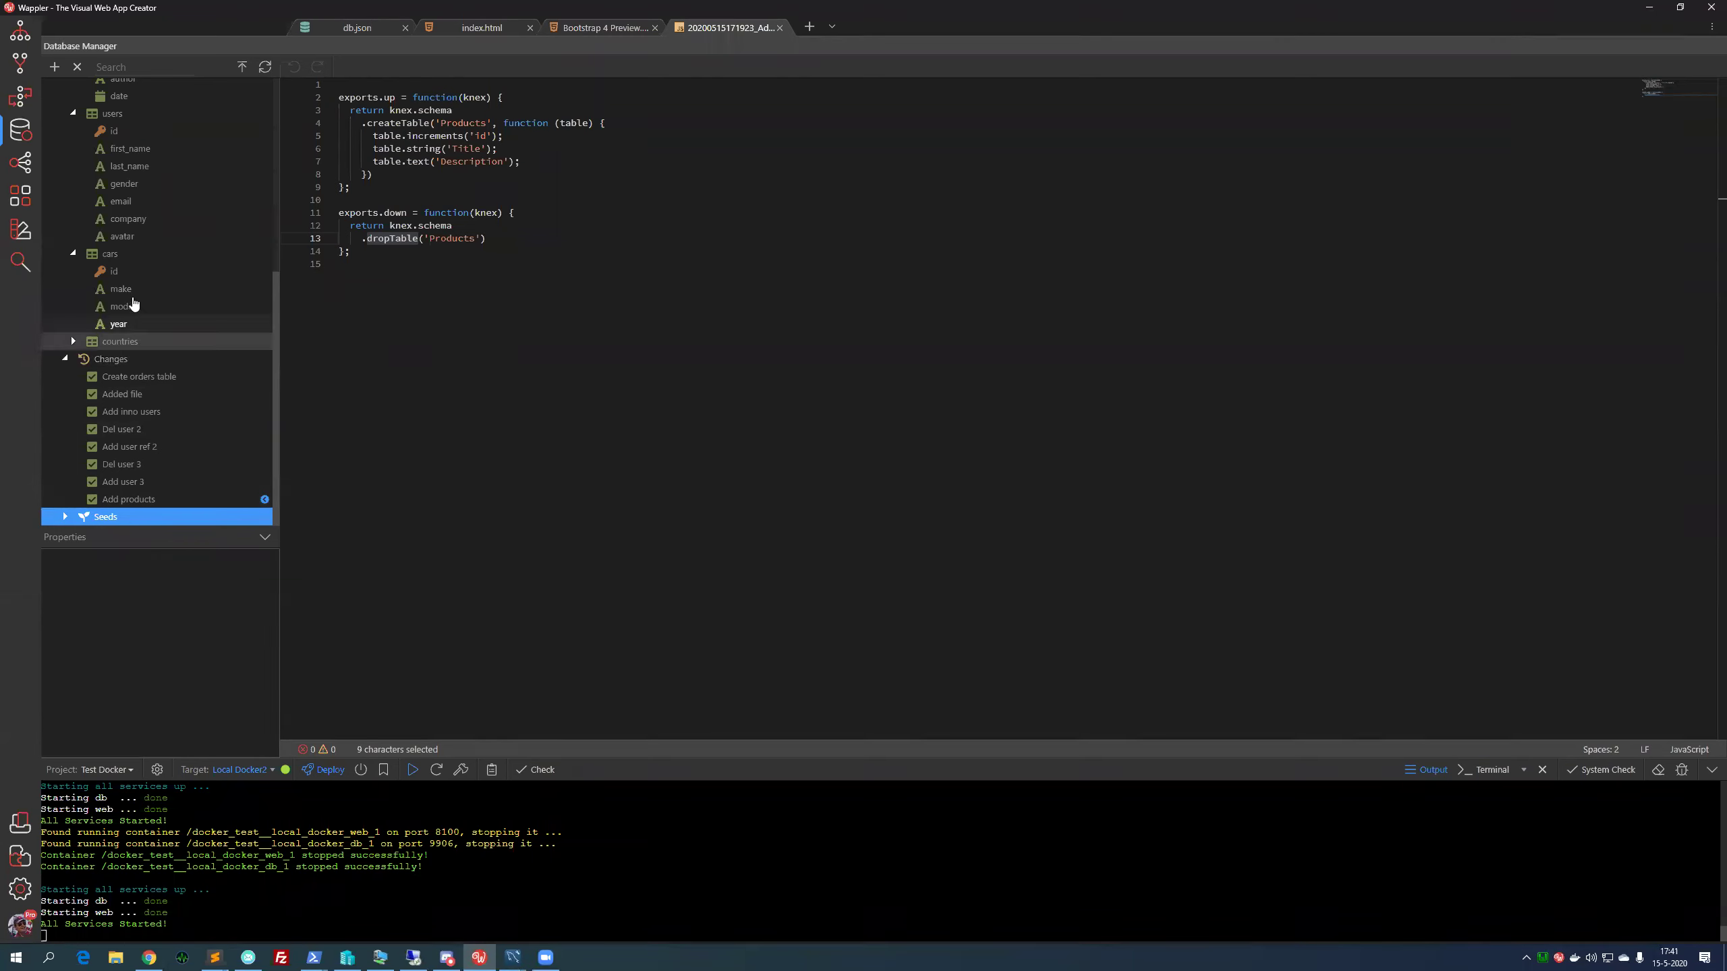
Edit the cars table data by changing the make of record 4 to Ford22, and close the data editor without saving
left_click(124, 255)
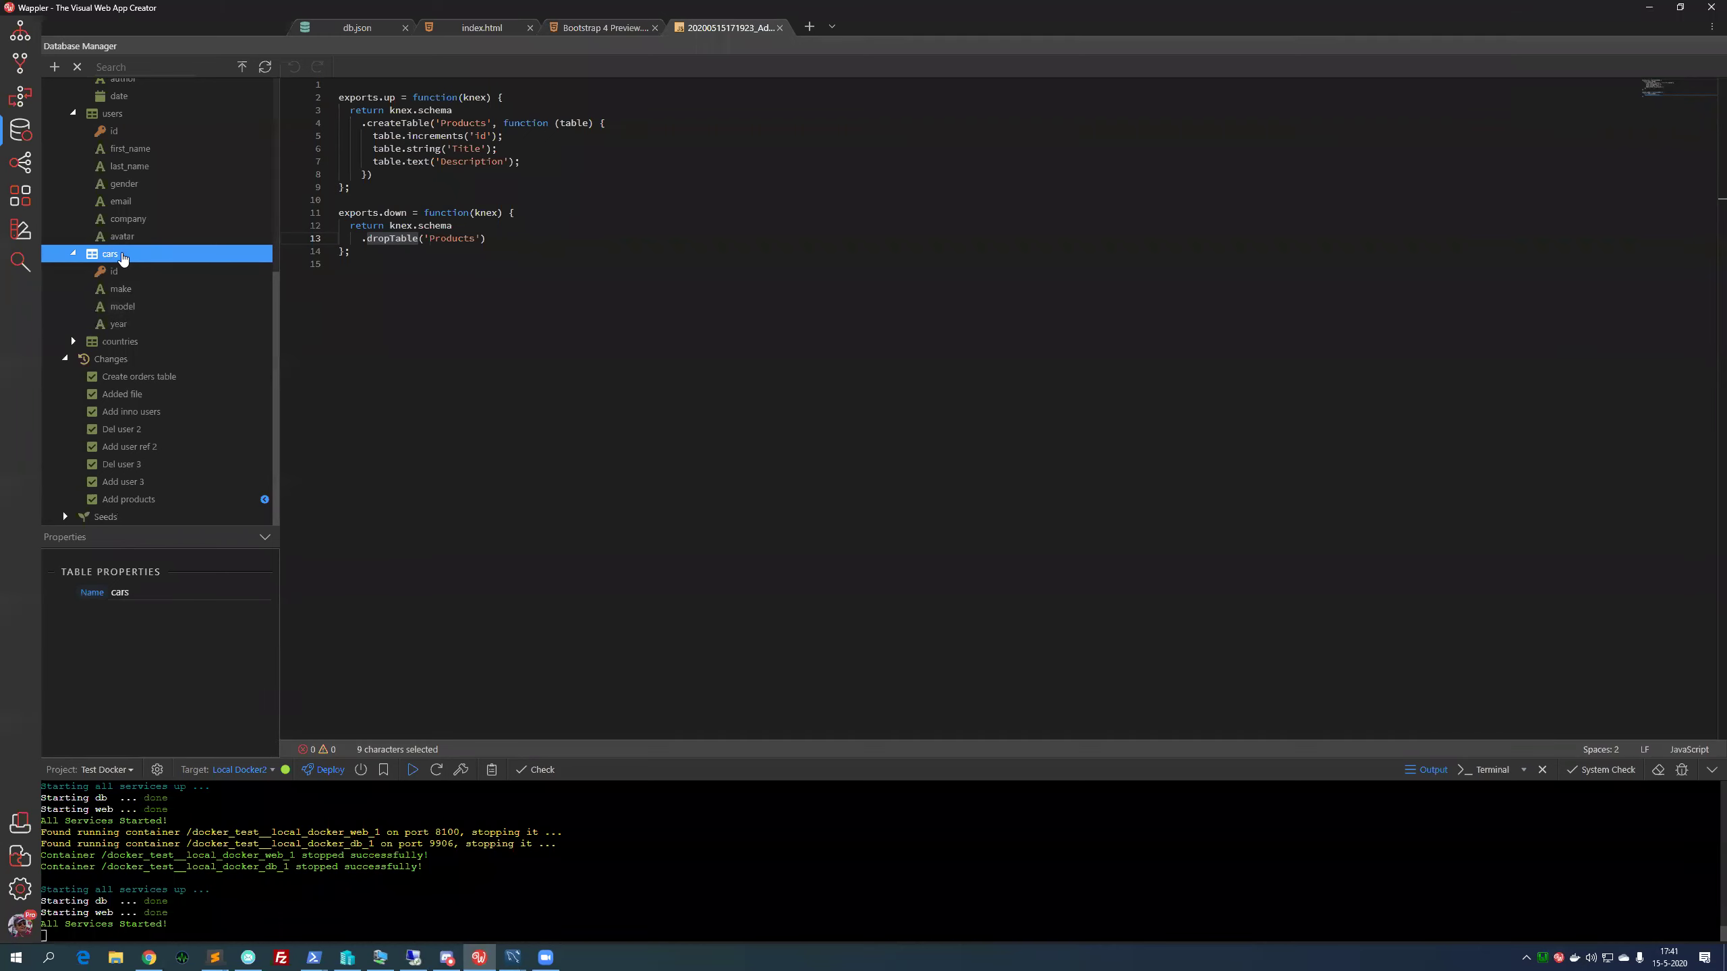
right_click(119, 258)
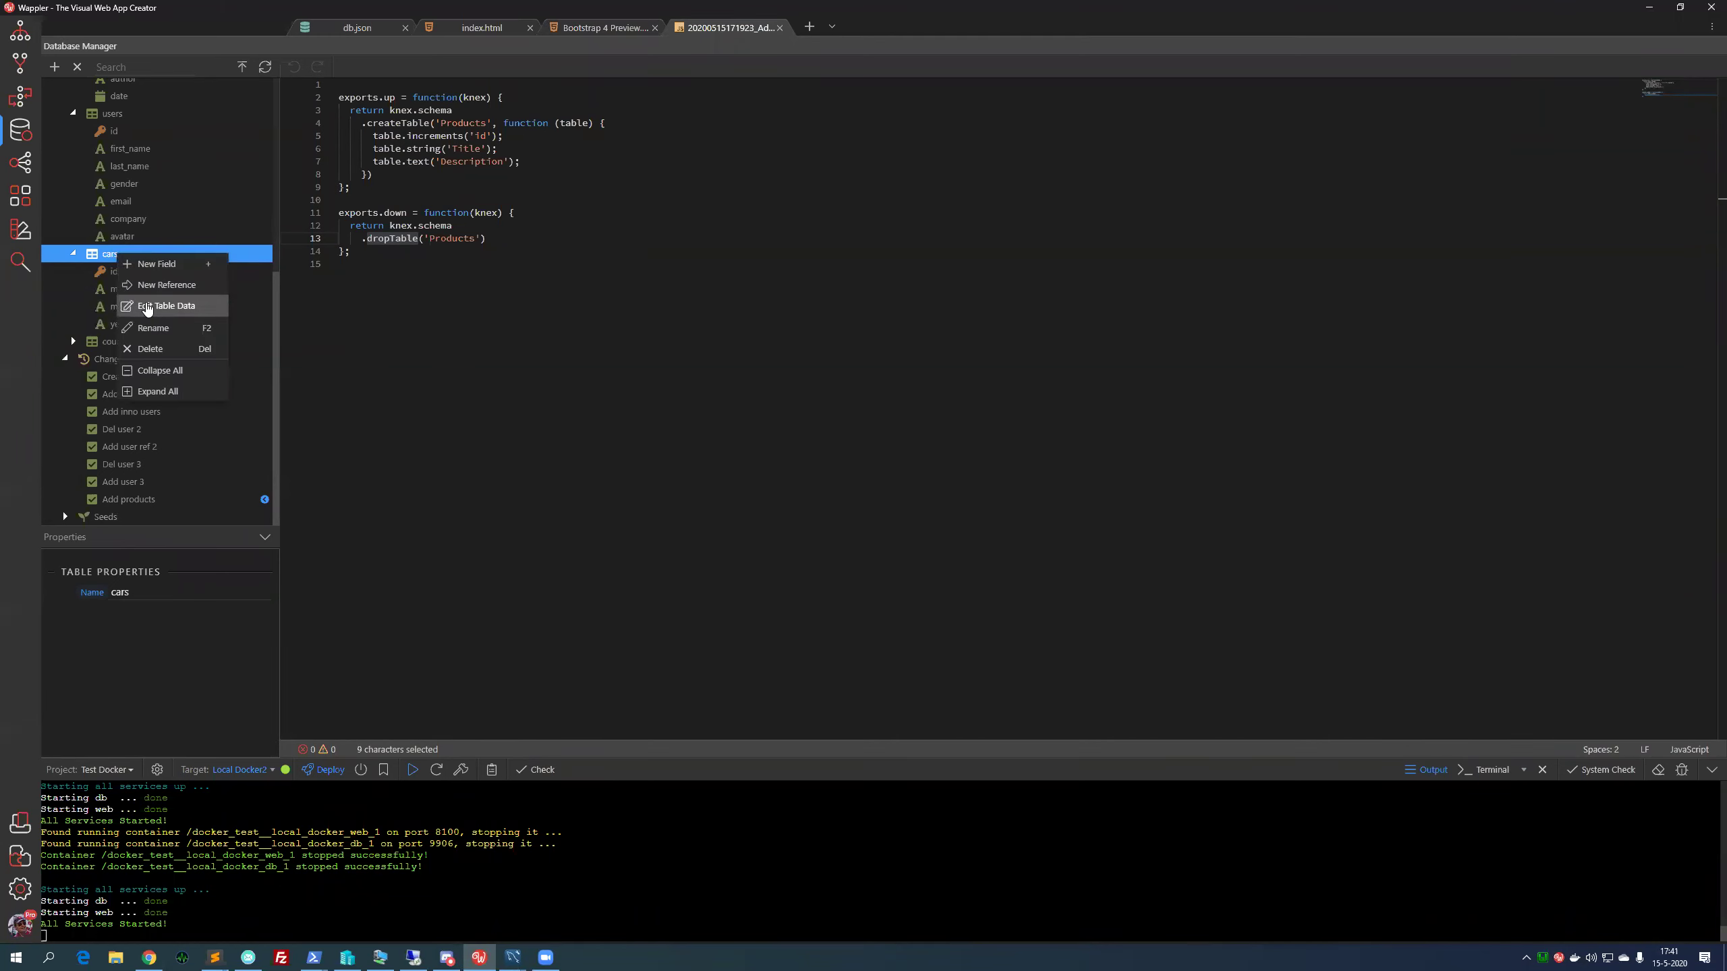
left_click(147, 307)
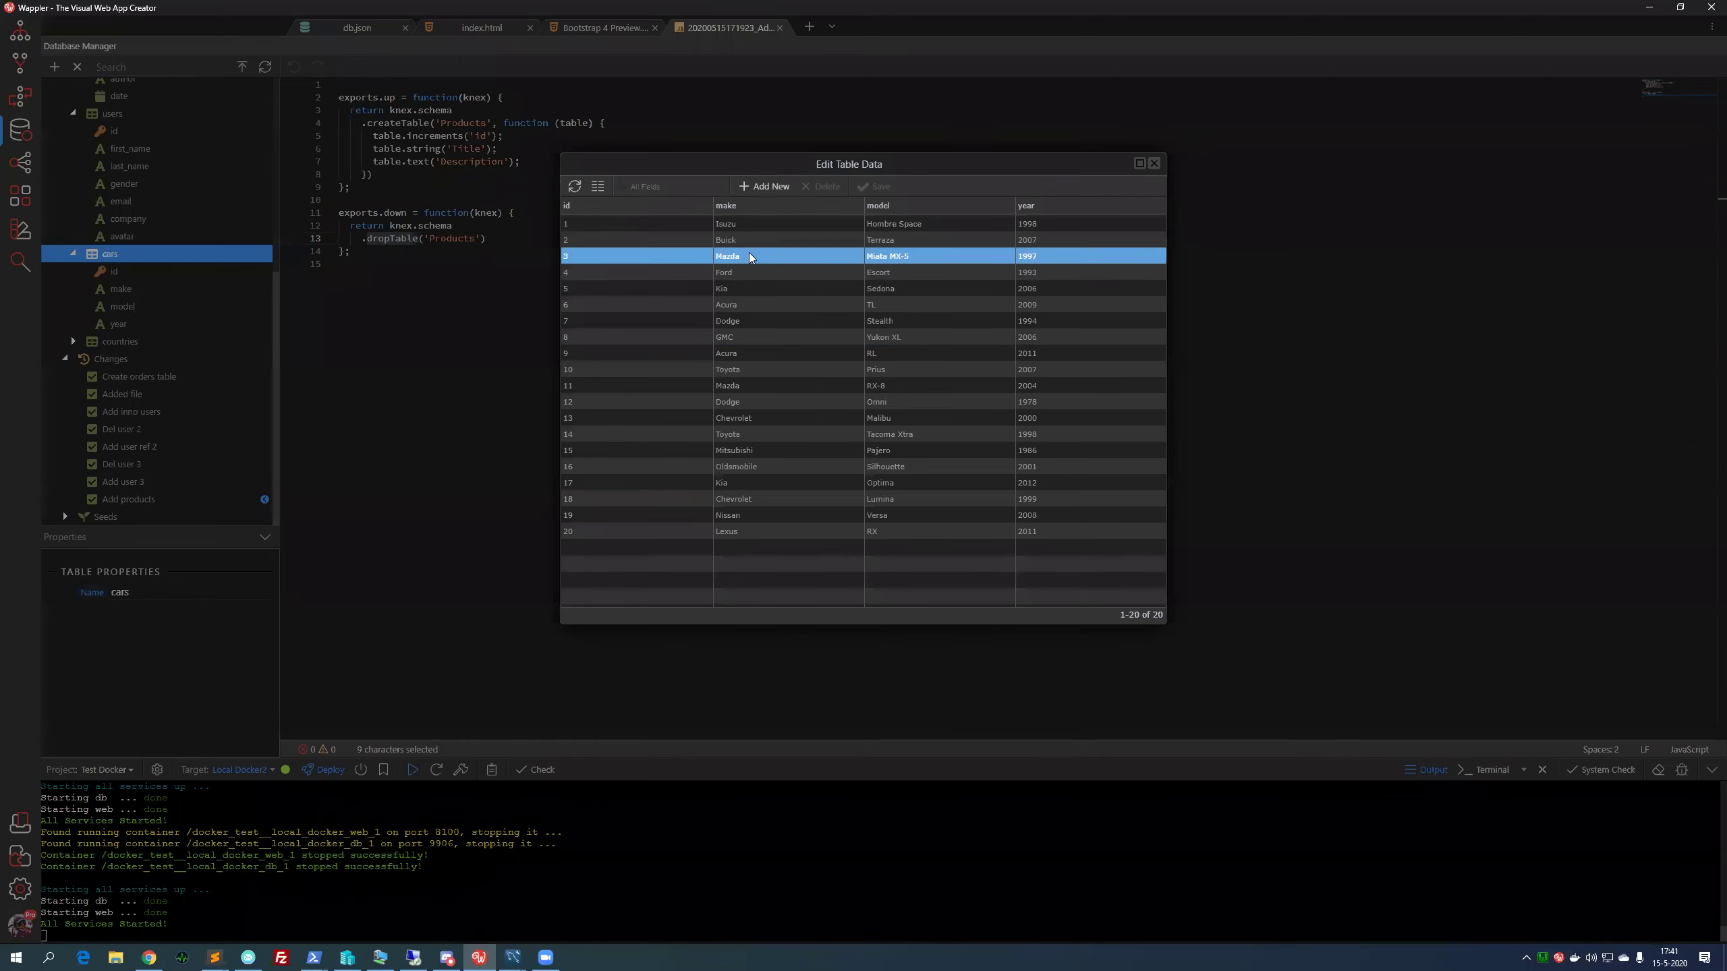
left_click(784, 273)
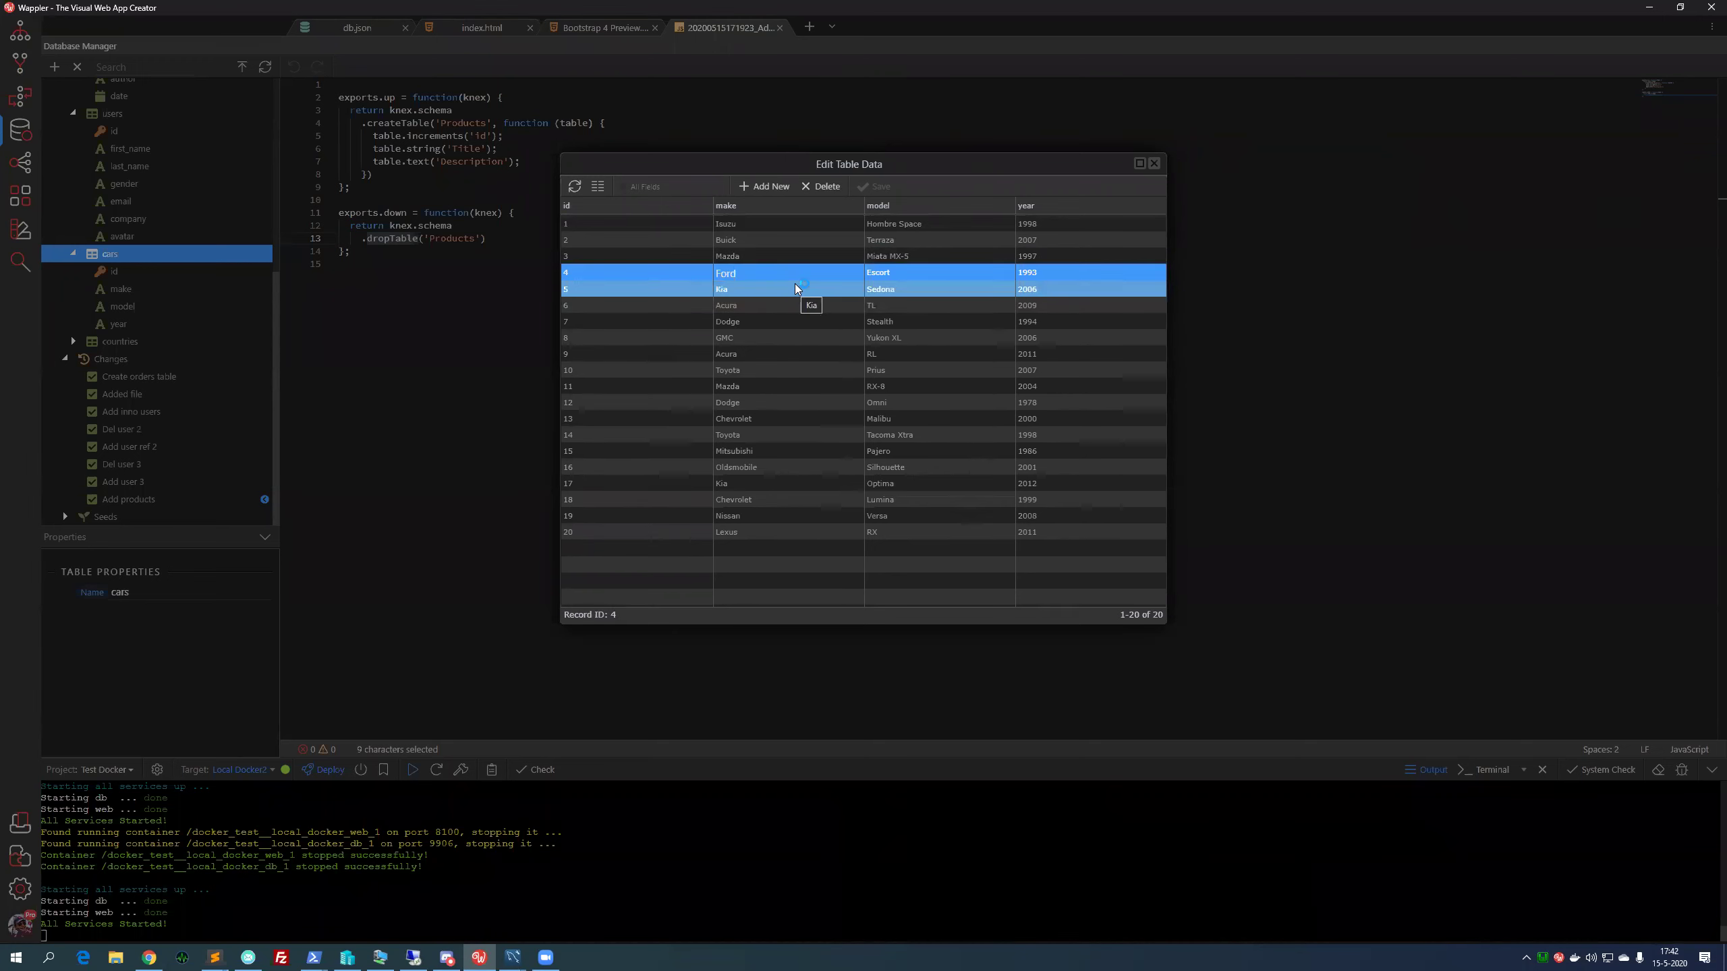
type("22")
left_click(791, 305)
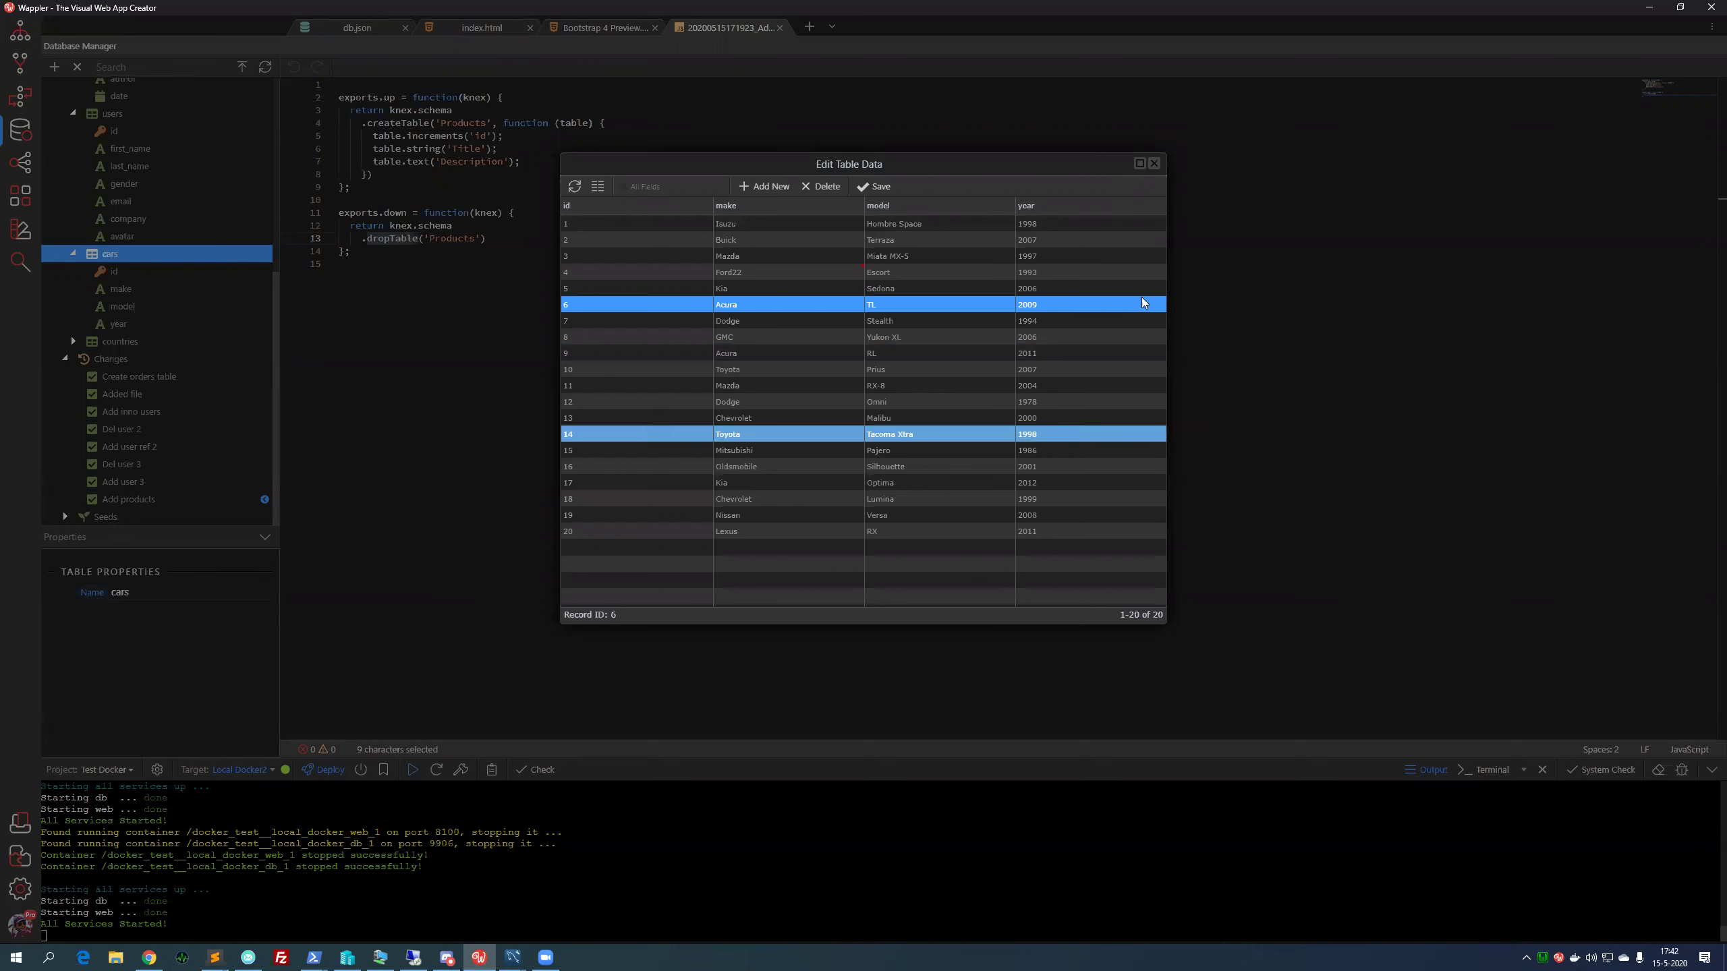
left_click(1153, 164)
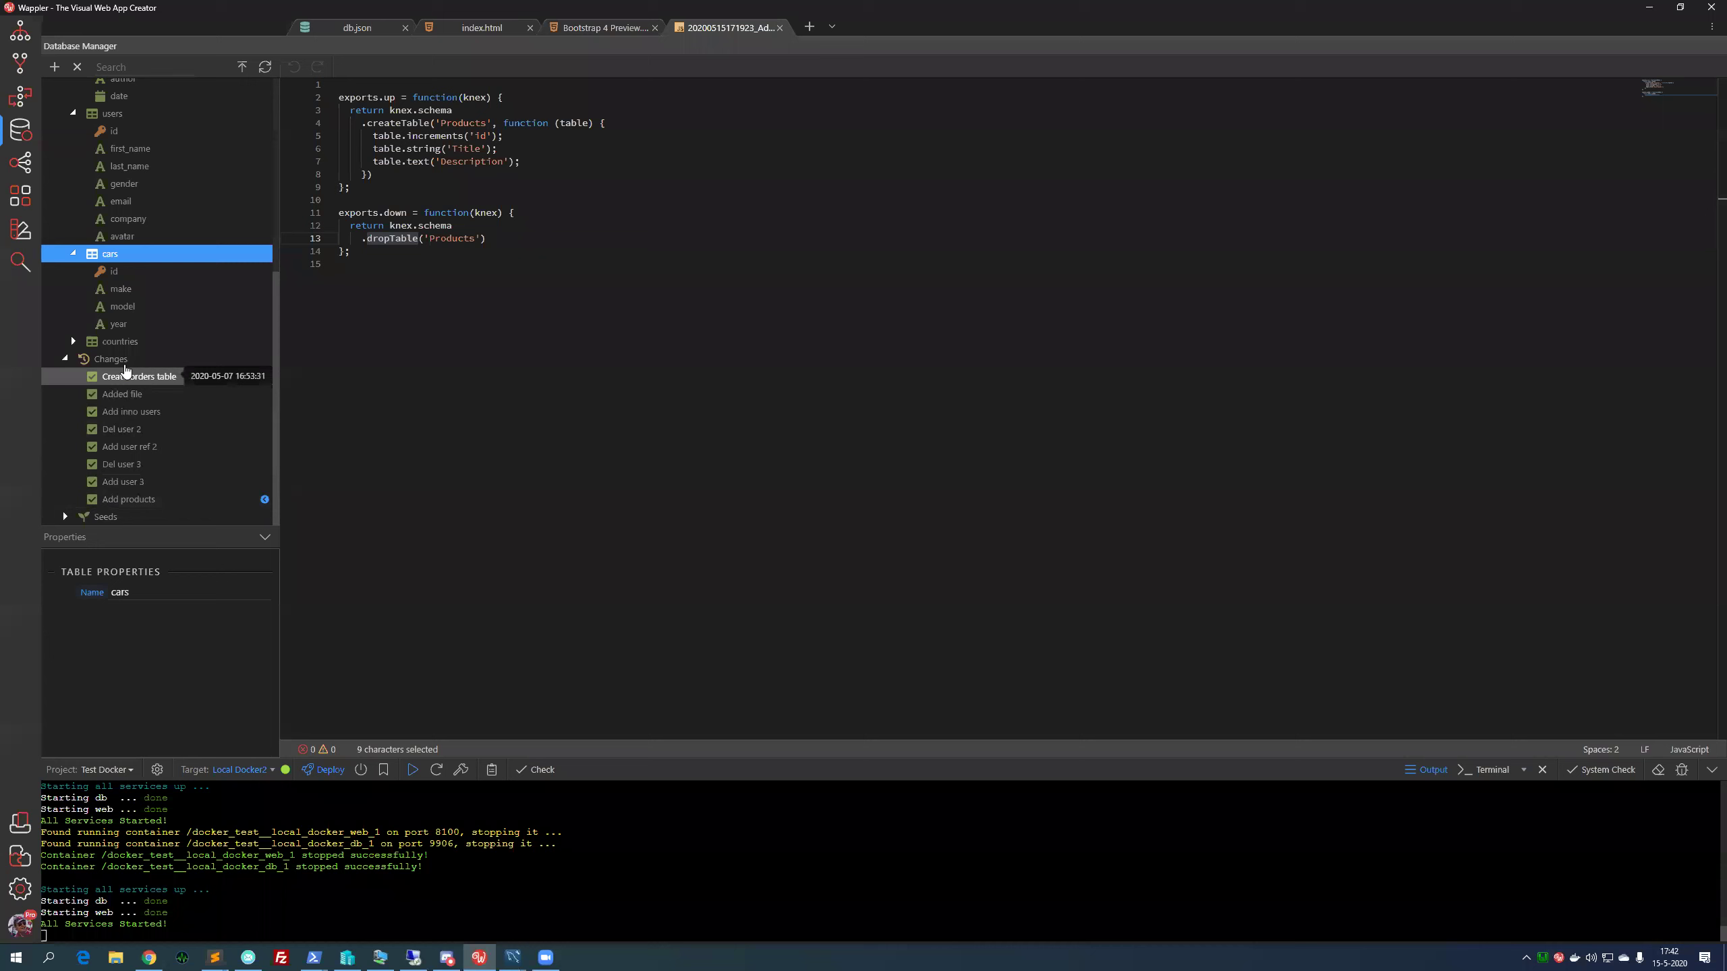